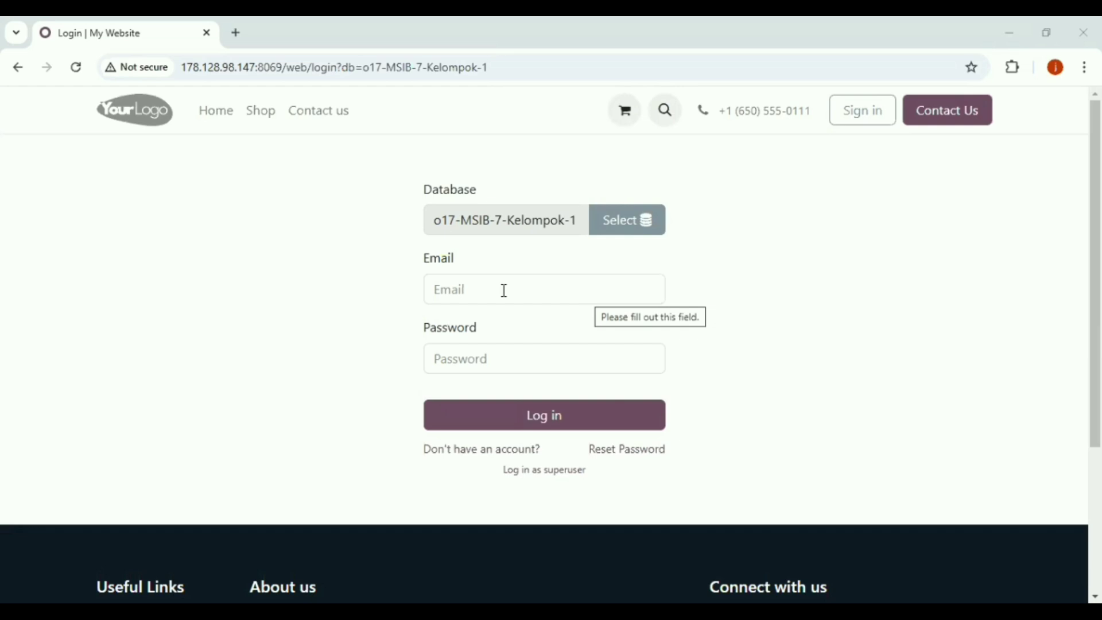
Log in to Odoo with the browser's saved account e-mail and its password
{"action": "left_click", "coordinate": [449, 288]}
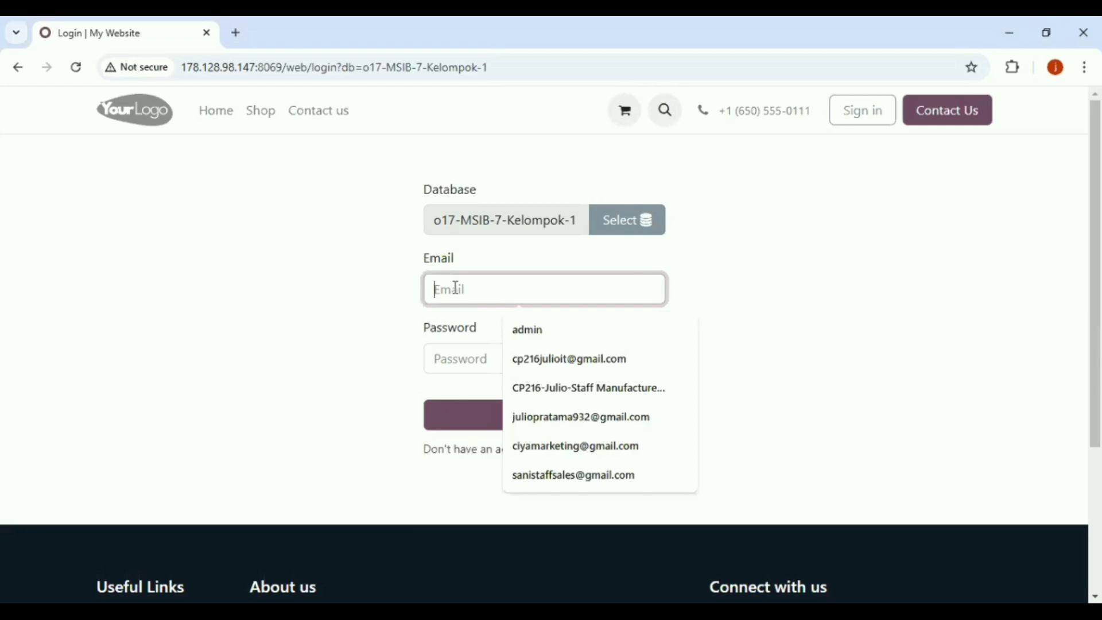
{"action": "type", "text": "cp"}
{"action": "key", "text": "BackSpace"}
{"action": "key", "text": "BackSpace"}
{"action": "key", "text": "Down"}
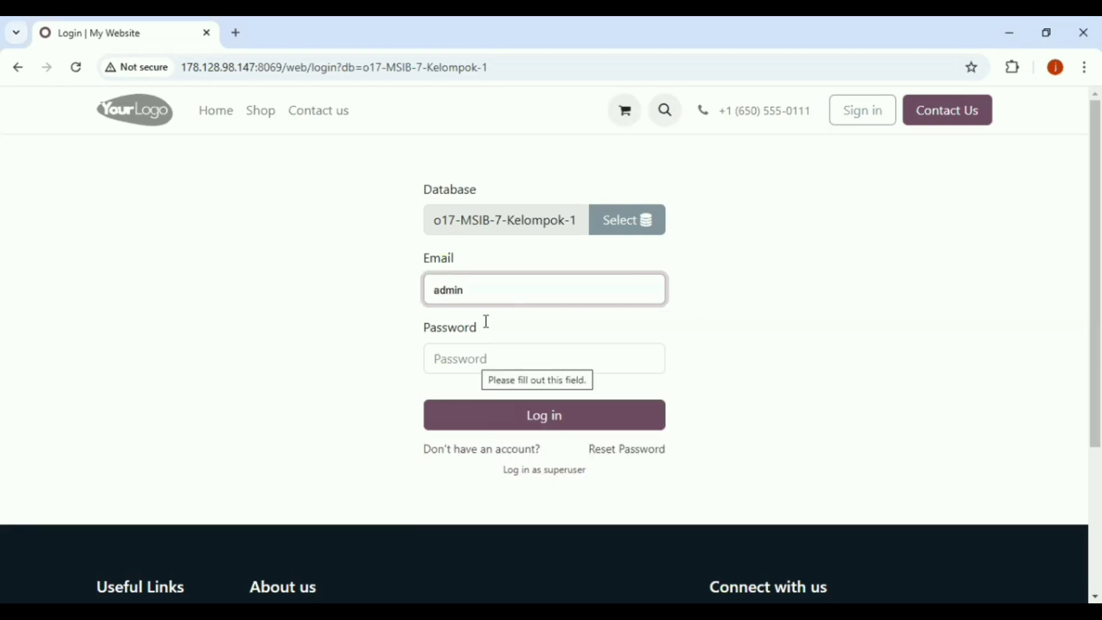
{"action": "key", "text": "Down"}
{"action": "key", "text": "Return"}
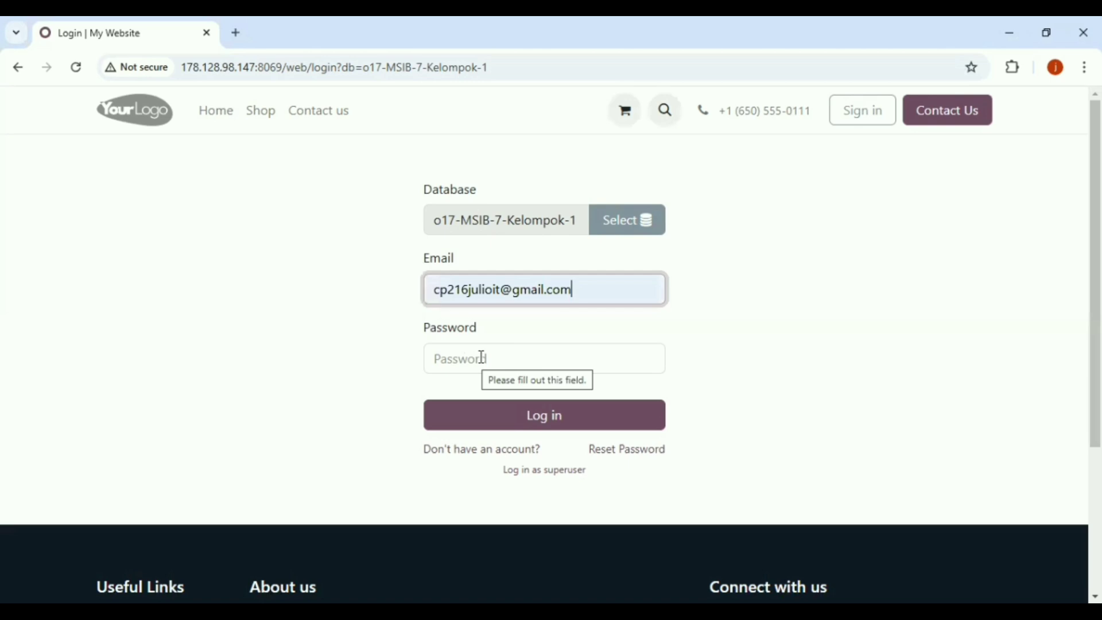
{"action": "key", "text": "Tab"}
{"action": "type", "text": "•"}
{"action": "left_click", "coordinate": [523, 412]}
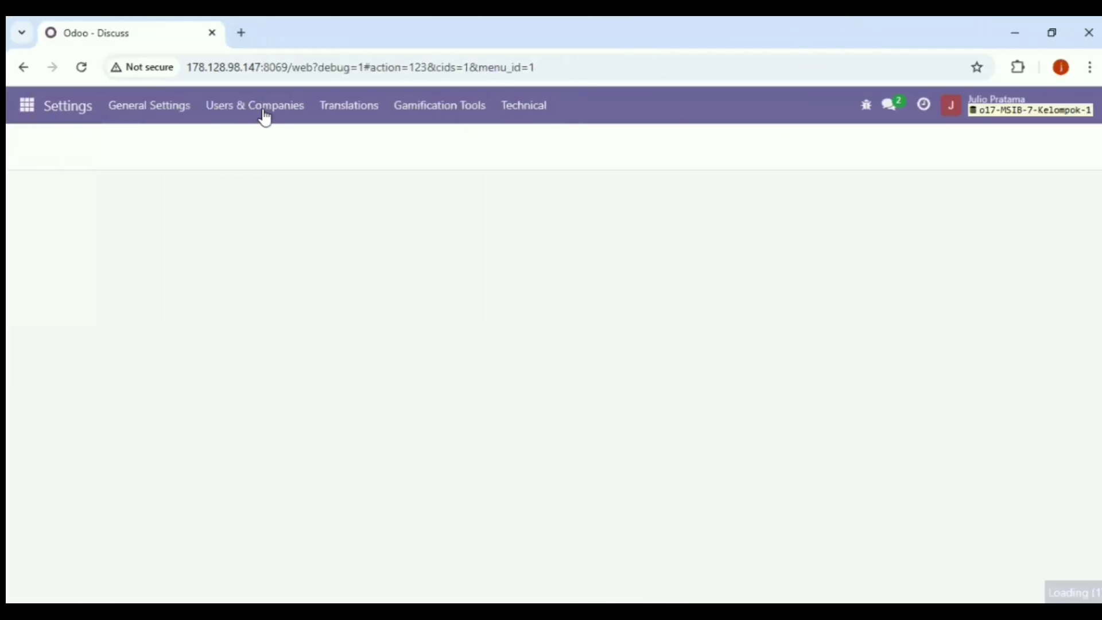
Open the Users list, drop the Internal Users filter and search 'restu'
{"action": "left_click", "coordinate": [265, 114]}
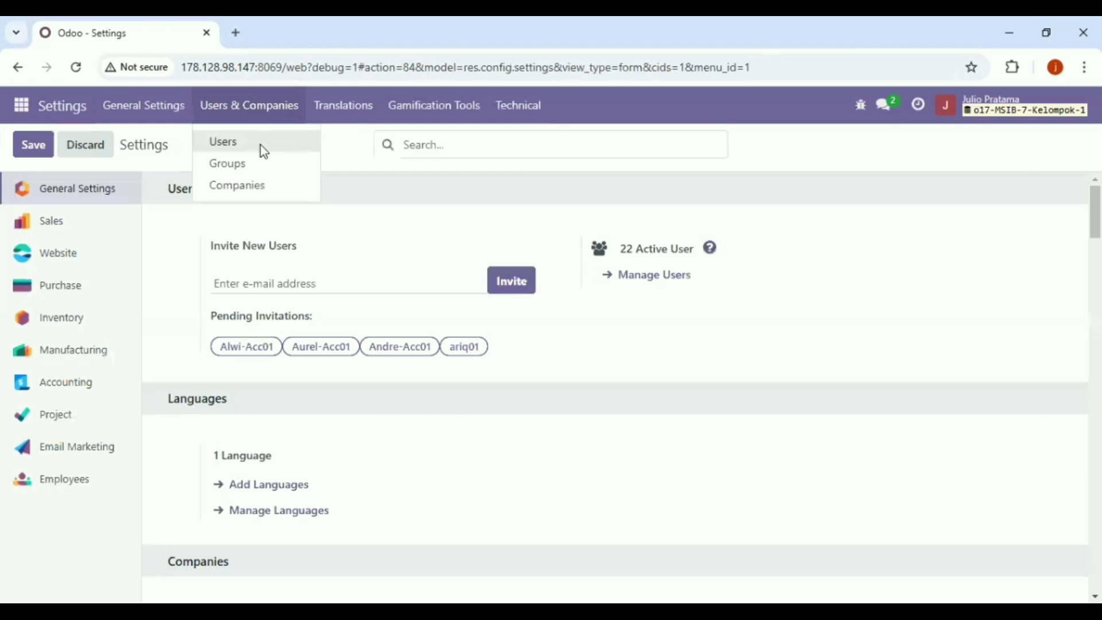
{"action": "left_click", "coordinate": [263, 151]}
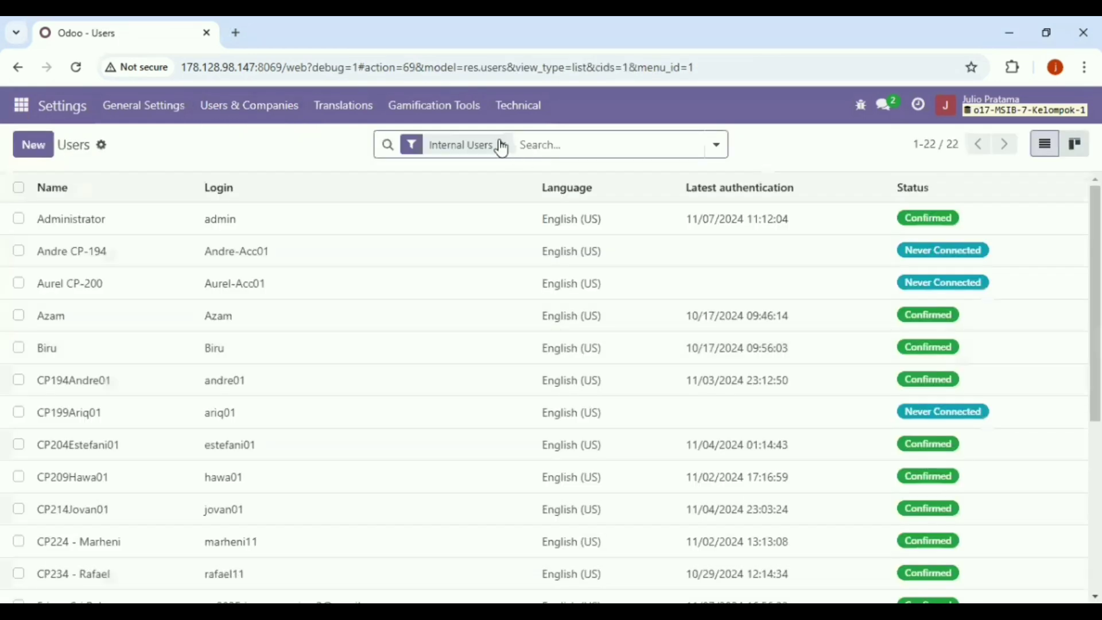
{"action": "left_click", "coordinate": [501, 146]}
{"action": "type", "text": "restu"}
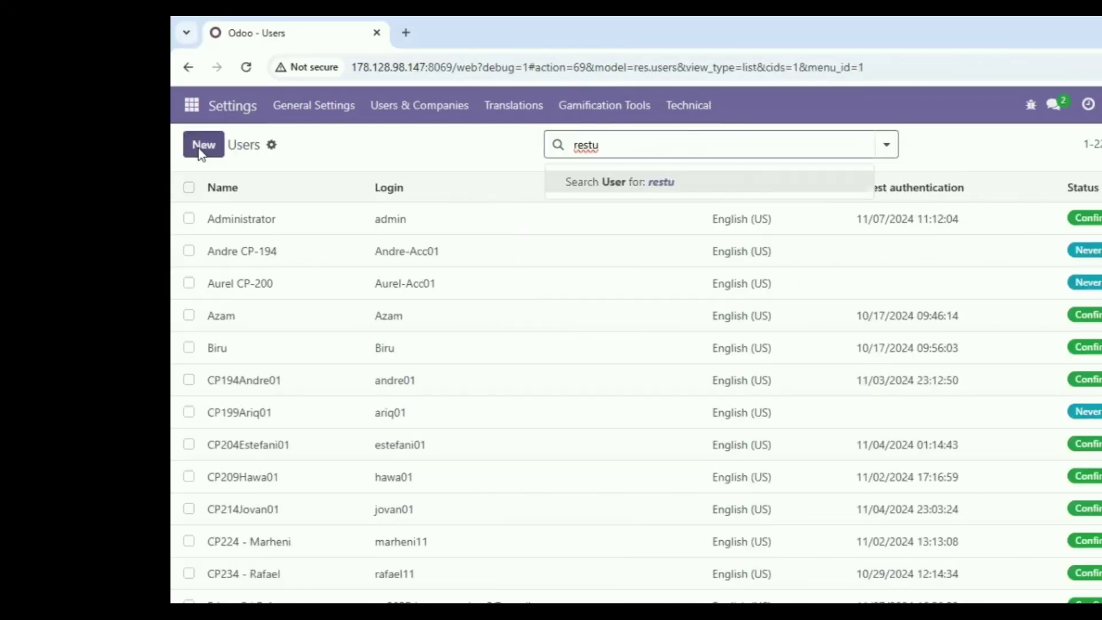
Discard a blank new user, then search the Users list for 'wira'
{"action": "left_click", "coordinate": [202, 147]}
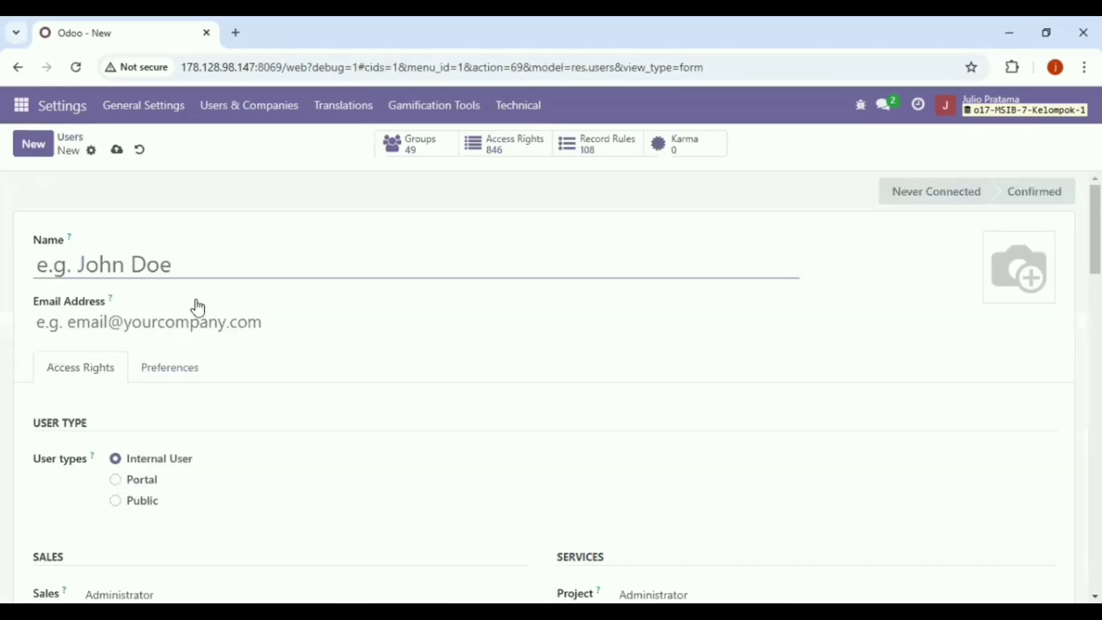
{"action": "left_click", "coordinate": [140, 151]}
{"action": "left_click", "coordinate": [101, 145]}
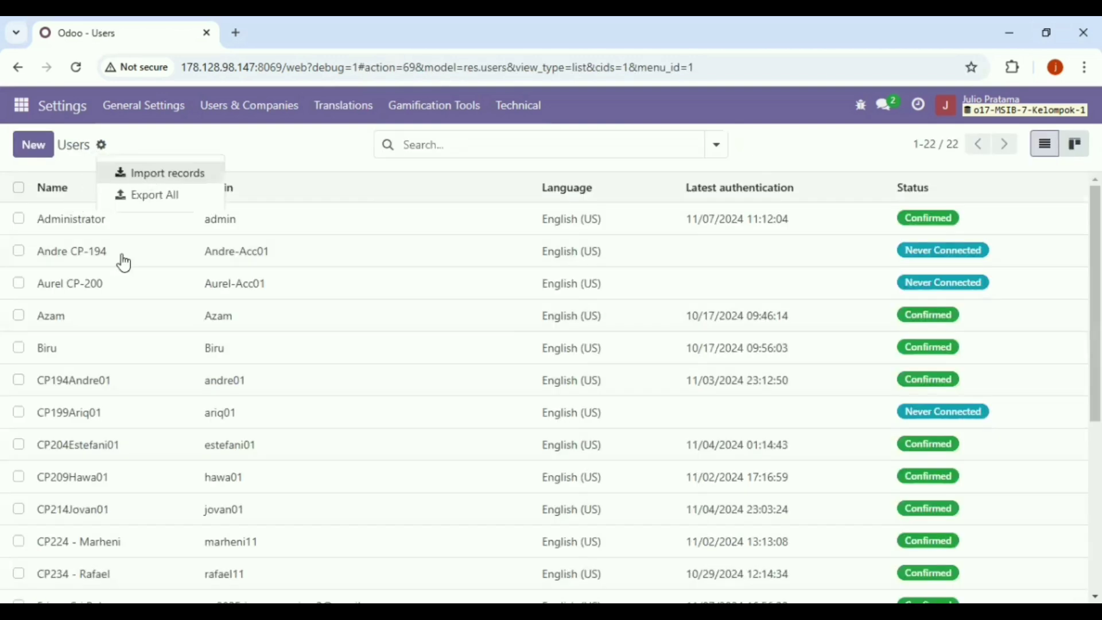
{"action": "left_click", "coordinate": [436, 147]}
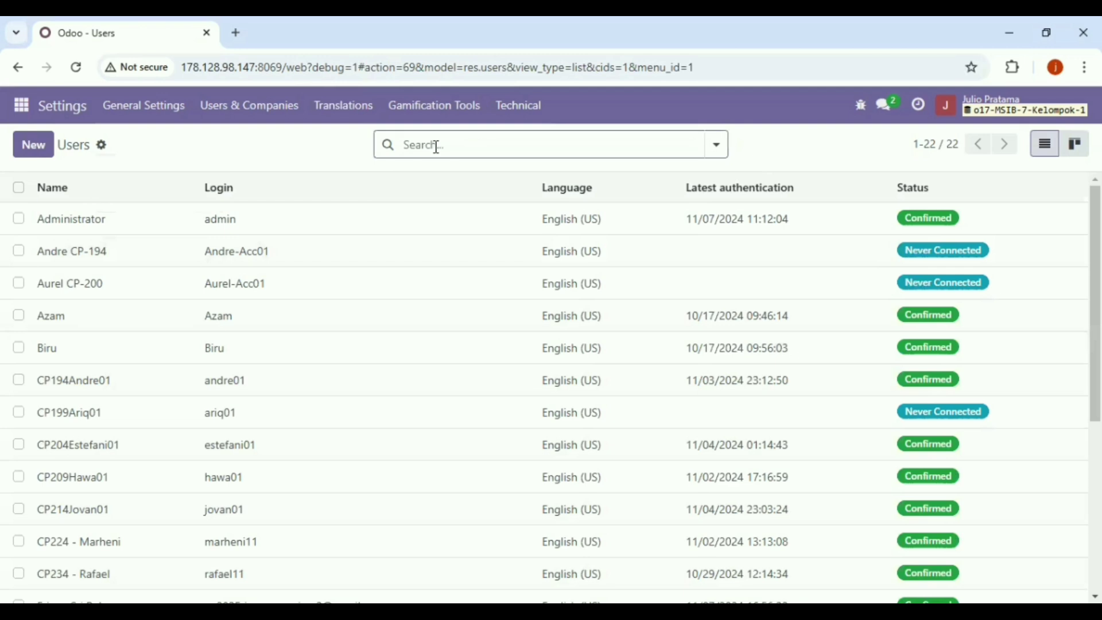
{"action": "type", "text": "ju"}
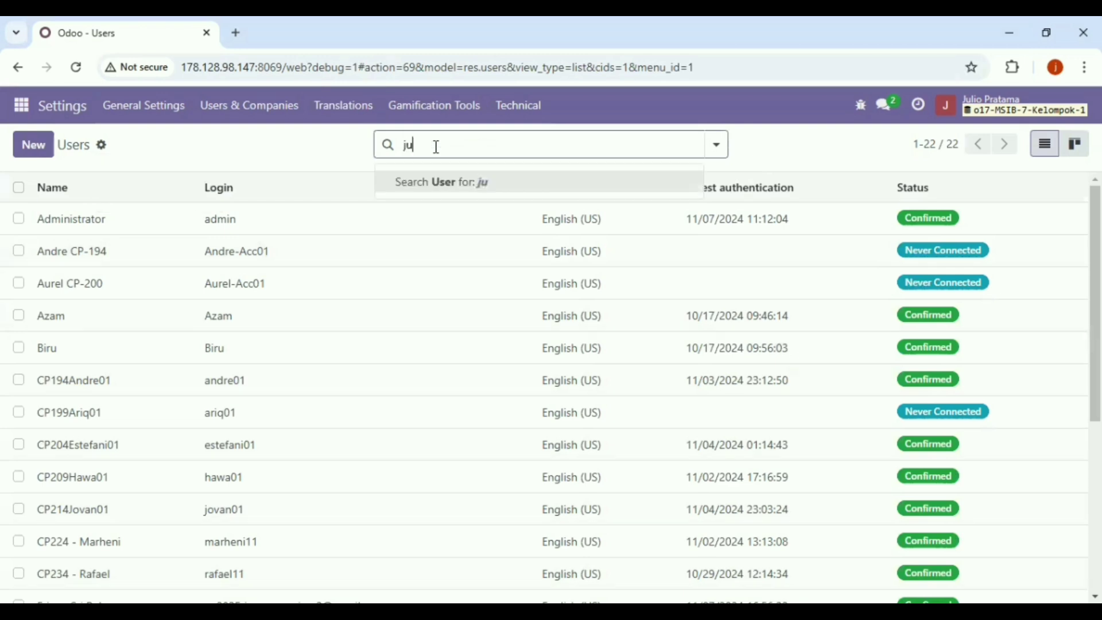
{"action": "key", "text": "BackSpace"}
{"action": "key", "text": "BackSpace"}
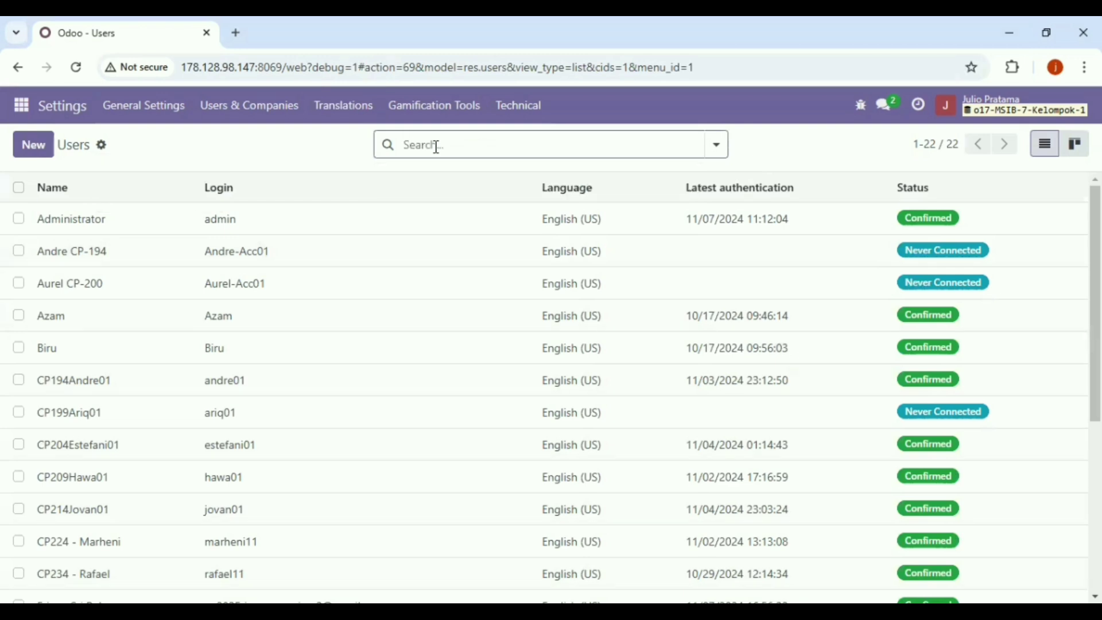
{"action": "type", "text": "wira"}
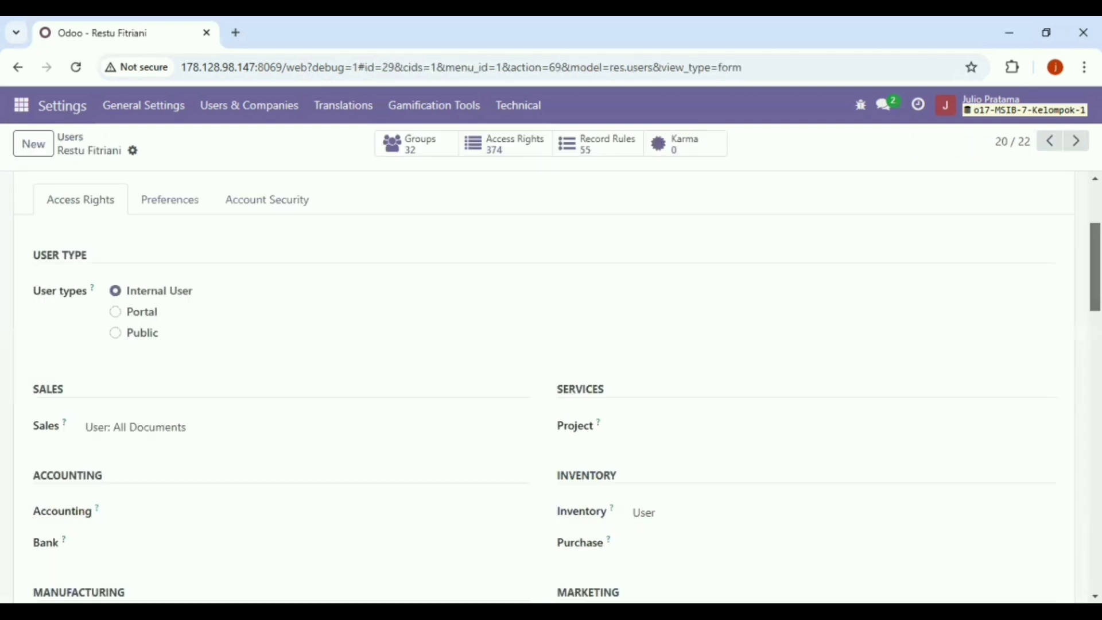
Clear this user's Sales access and set Purchase access to User
{"action": "scroll", "coordinate": [157, 329], "scroll_direction": "down", "scroll_amount": 1}
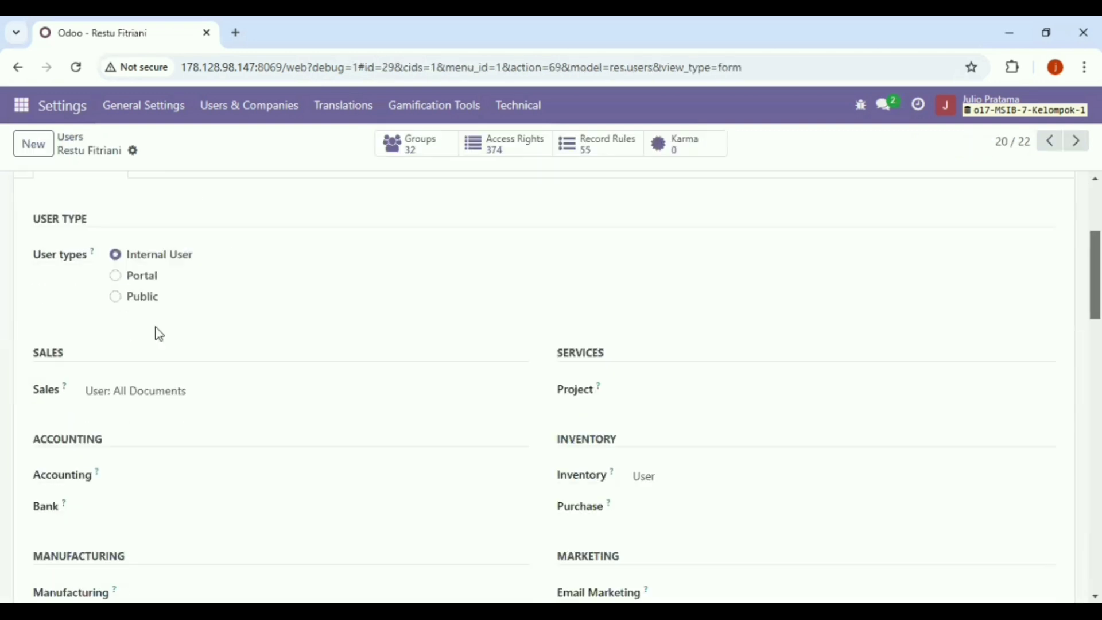
{"action": "left_click", "coordinate": [197, 414]}
{"action": "left_click", "coordinate": [184, 478]}
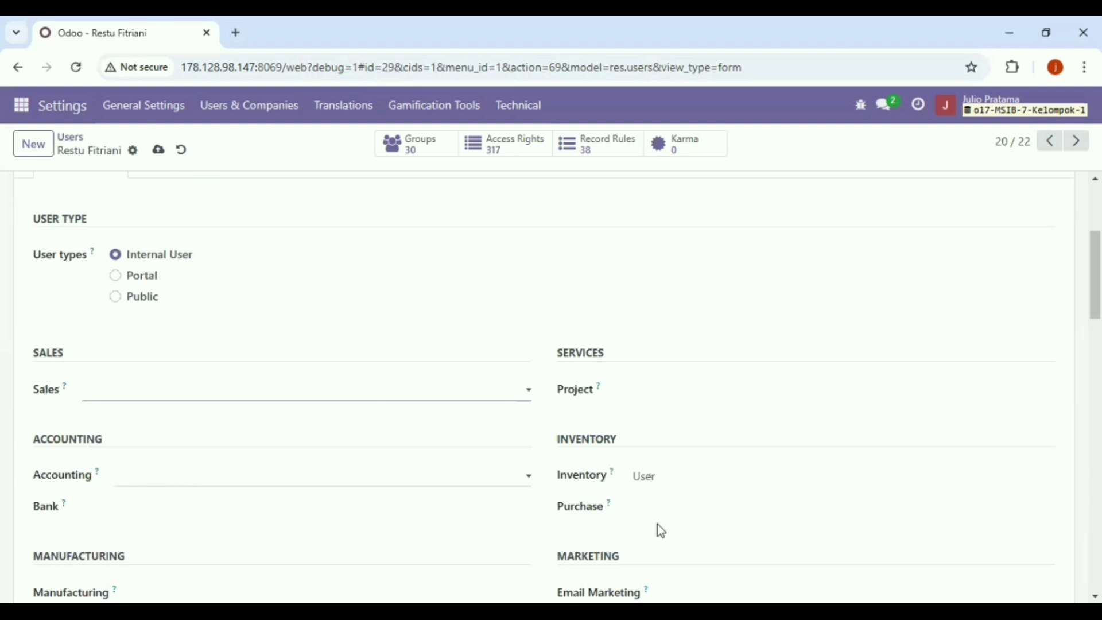
{"action": "left_click", "coordinate": [671, 515]}
{"action": "left_click", "coordinate": [656, 546]}
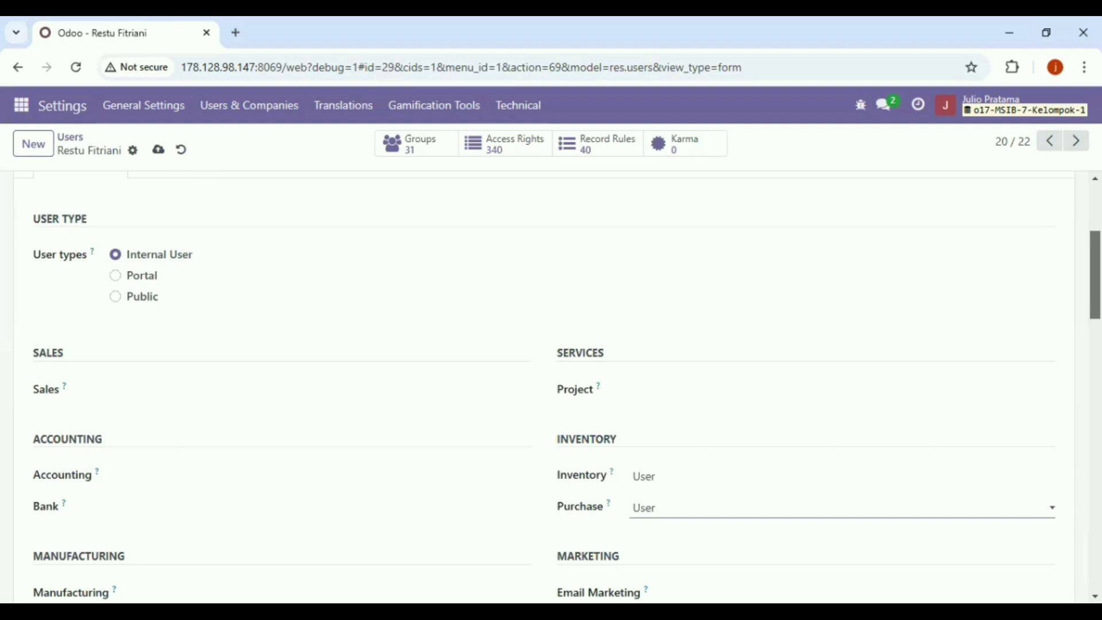
{"action": "scroll", "coordinate": [491, 445], "scroll_direction": "down", "scroll_amount": 7}
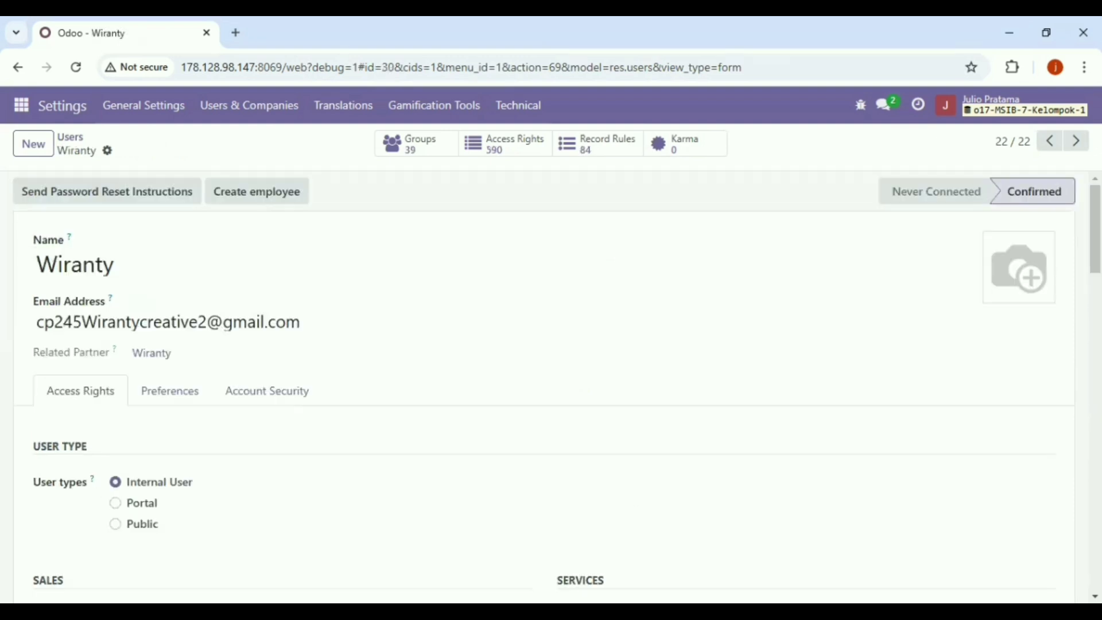
Review the user's Accounting access and set Inventory access to User
{"action": "scroll", "coordinate": [544, 388], "scroll_direction": "down", "scroll_amount": 7}
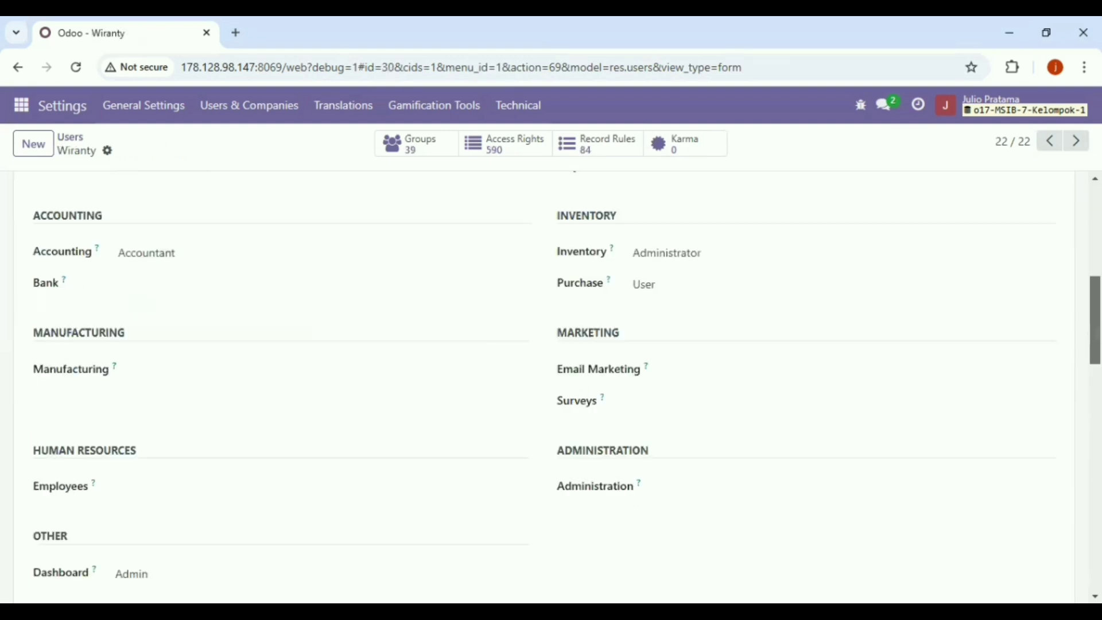
{"action": "left_click", "coordinate": [212, 251]}
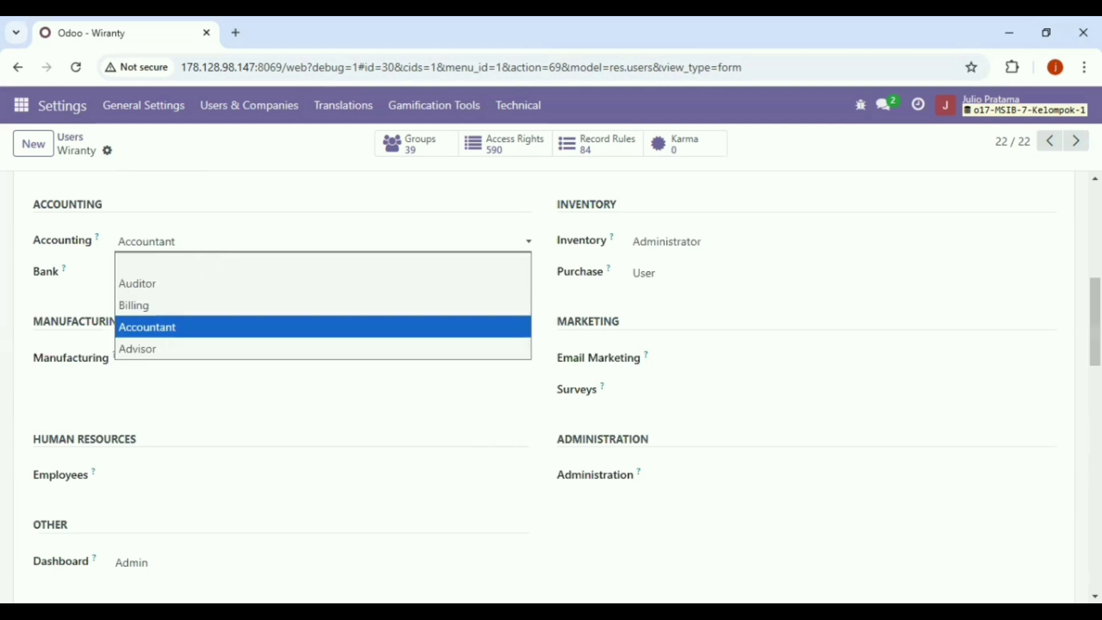
{"action": "key", "text": "Up"}
{"action": "key", "text": "Up"}
{"action": "key", "text": "Up"}
{"action": "scroll", "coordinate": [451, 246], "scroll_direction": "up", "scroll_amount": 1}
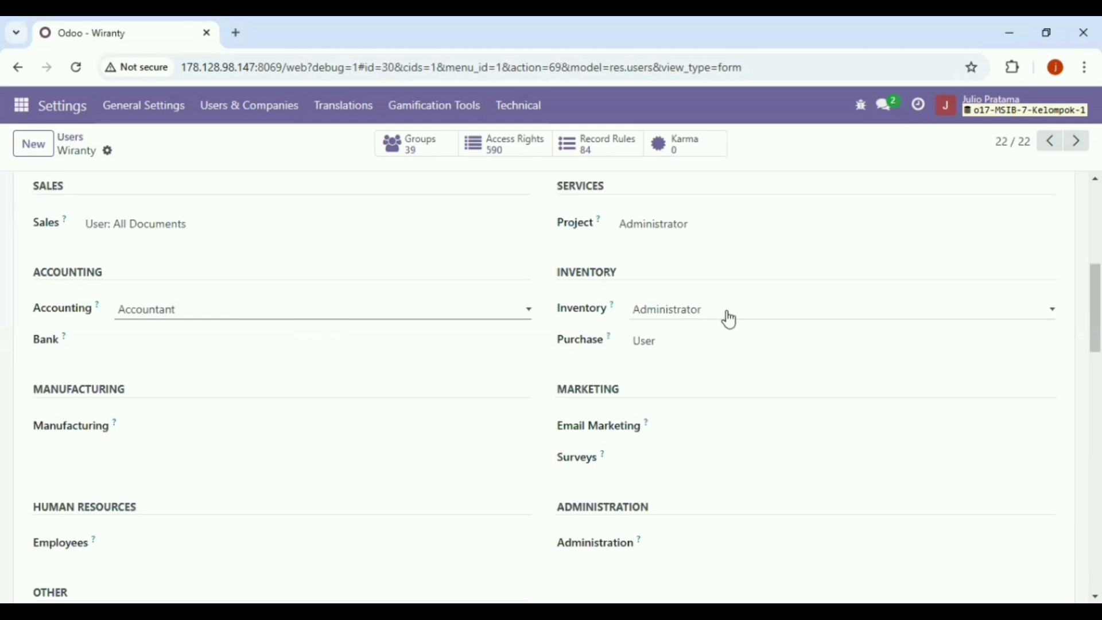
{"action": "left_click", "coordinate": [701, 339]}
{"action": "left_click", "coordinate": [701, 352]}
Clear Project access, remove the website Editor and Designer right, and save
{"action": "left_click", "coordinate": [688, 223]}
{"action": "left_click", "coordinate": [690, 252]}
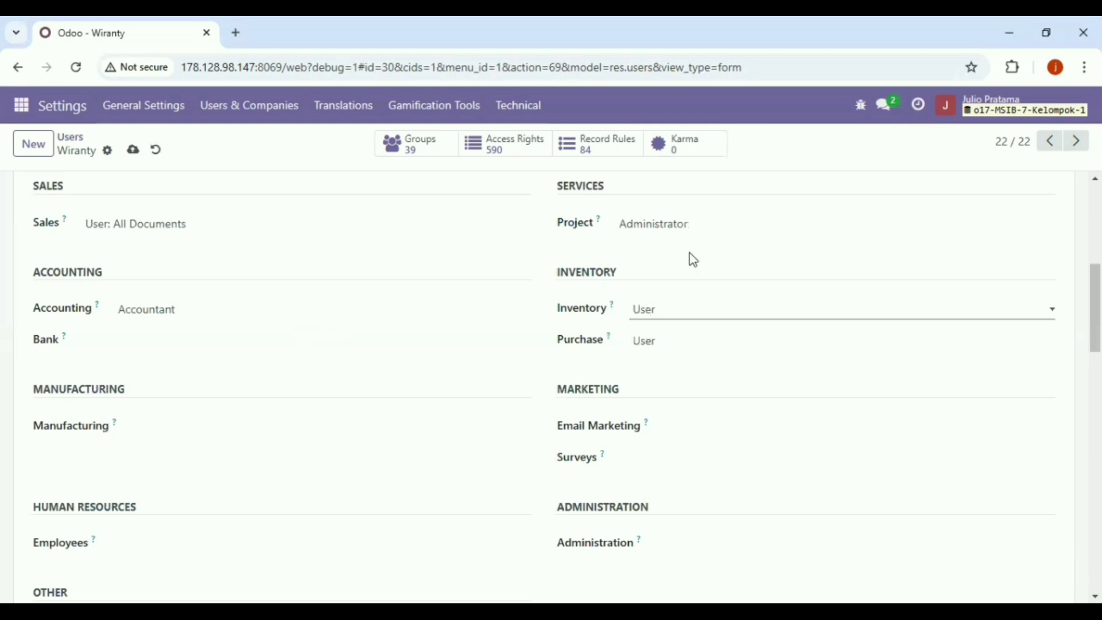
{"action": "left_click", "coordinate": [700, 347]}
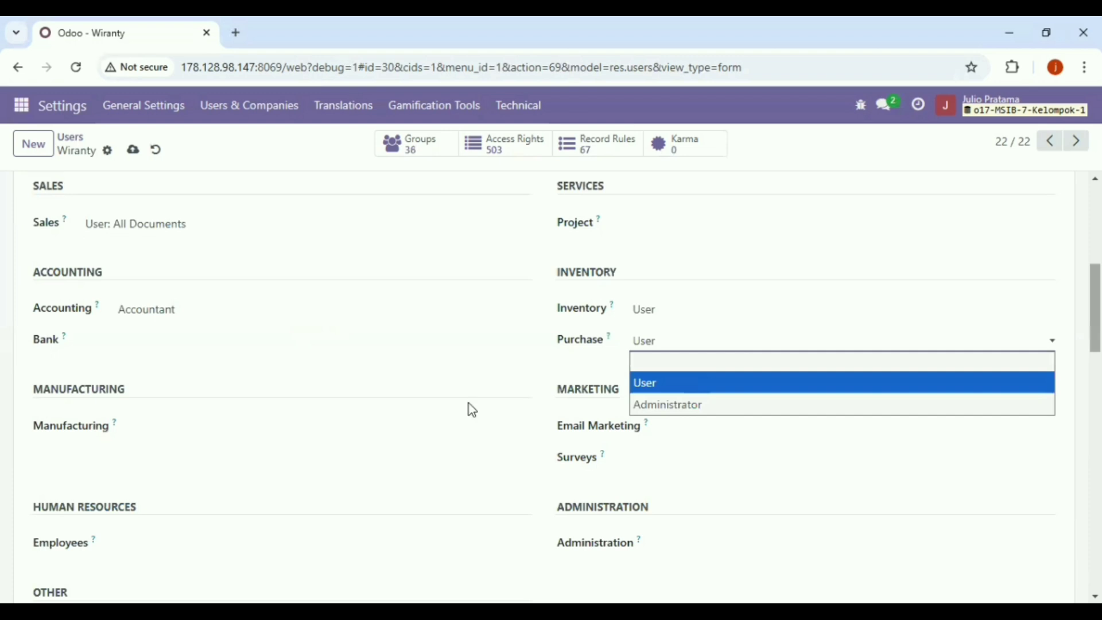
{"action": "scroll", "coordinate": [345, 404], "scroll_direction": "down", "scroll_amount": 5}
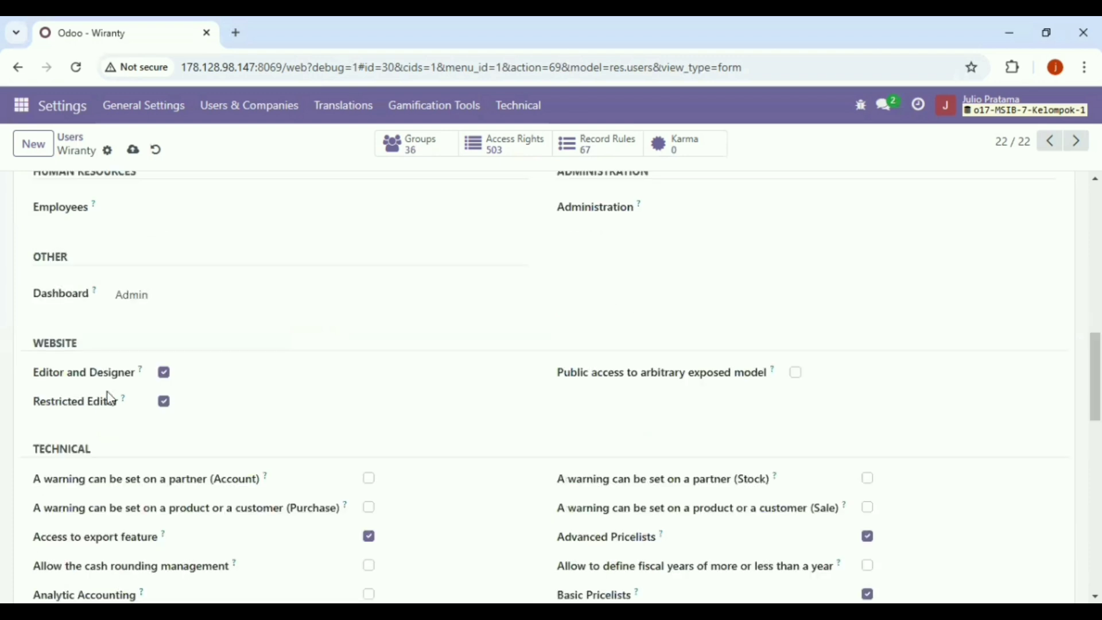
{"action": "left_click", "coordinate": [164, 373]}
{"action": "left_click", "coordinate": [133, 150]}
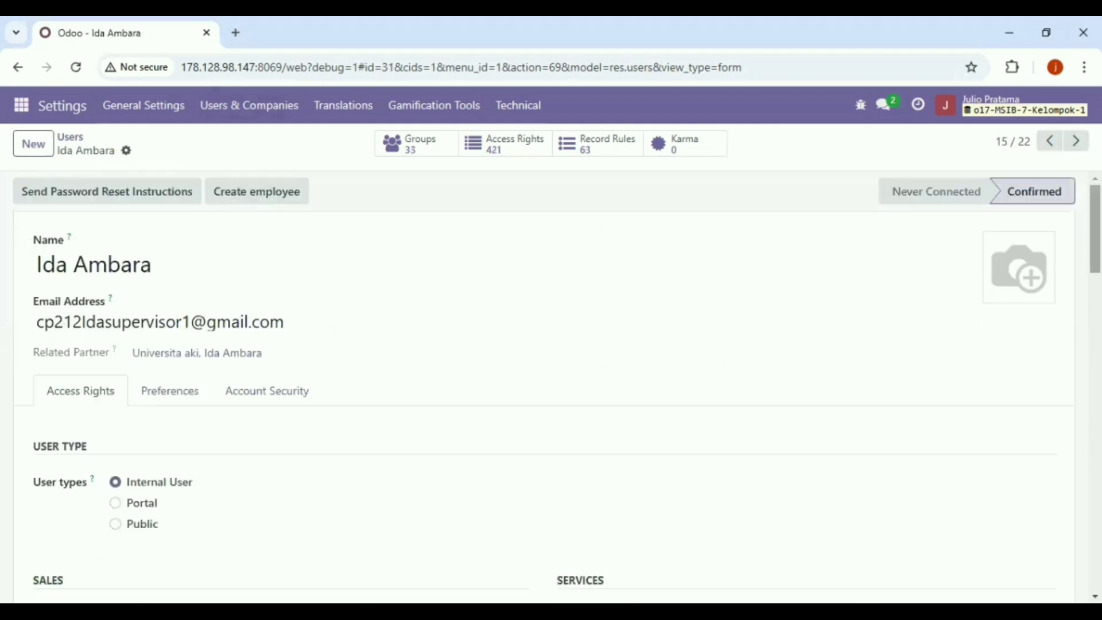
Clear Accounting, grant Purchase User, remove website Editor and Designer, then save this user
{"action": "scroll", "coordinate": [544, 385], "scroll_direction": "down", "scroll_amount": 2}
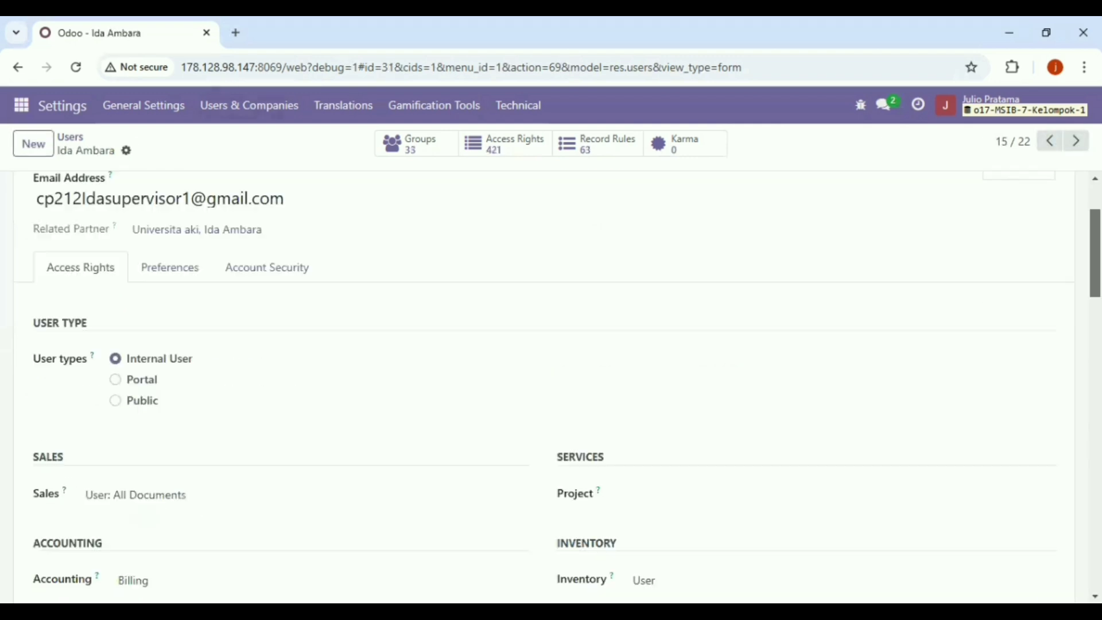
{"action": "scroll", "coordinate": [543, 384], "scroll_direction": "down", "scroll_amount": 2}
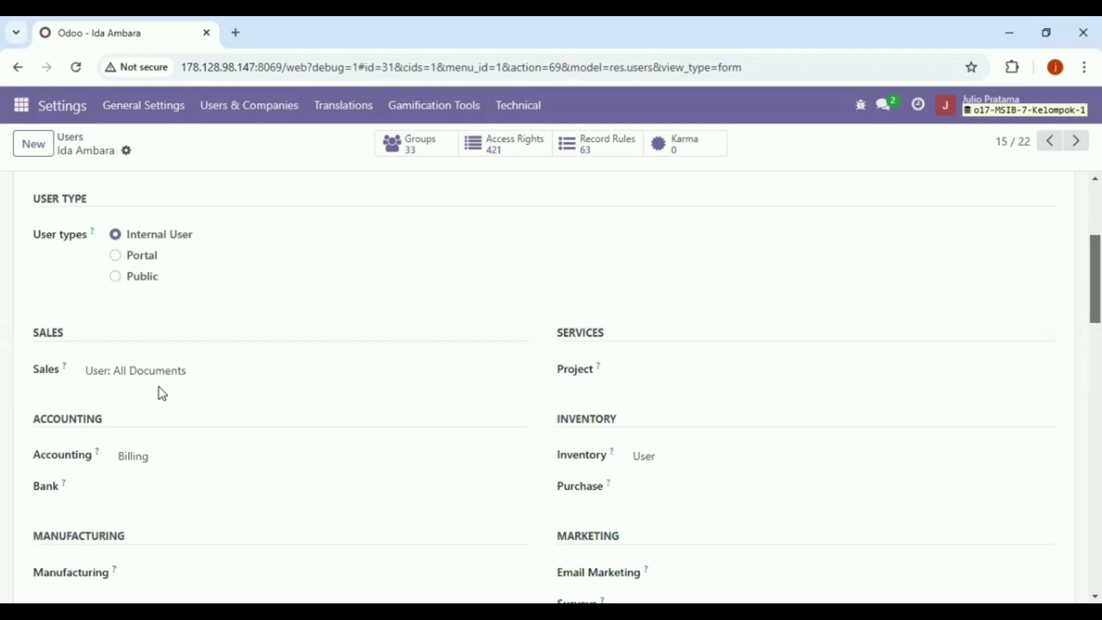
{"action": "left_click", "coordinate": [194, 461]}
{"action": "left_click", "coordinate": [190, 485]}
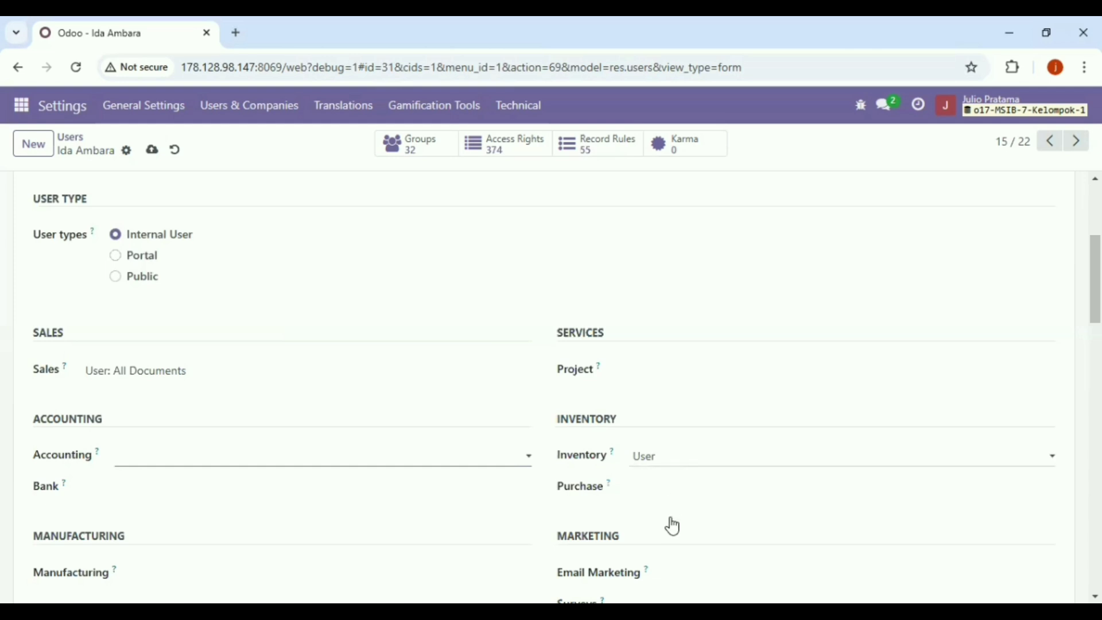
{"action": "left_click", "coordinate": [663, 489]}
{"action": "left_click", "coordinate": [662, 529]}
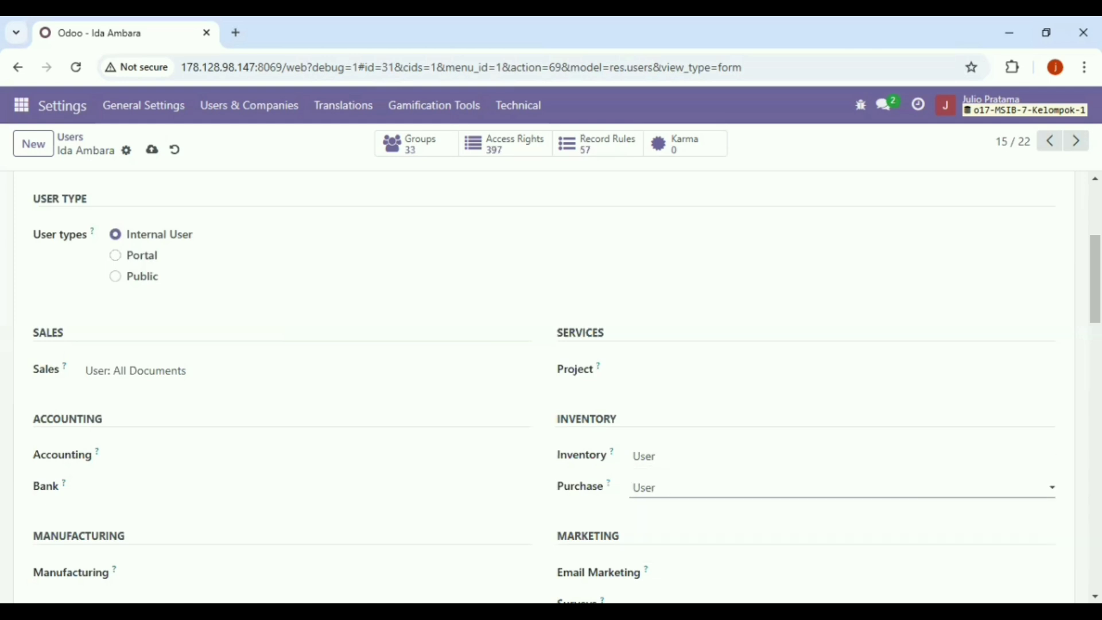
{"action": "scroll", "coordinate": [551, 385], "scroll_direction": "down", "scroll_amount": 3}
{"action": "scroll", "coordinate": [551, 385], "scroll_direction": "down", "scroll_amount": 2}
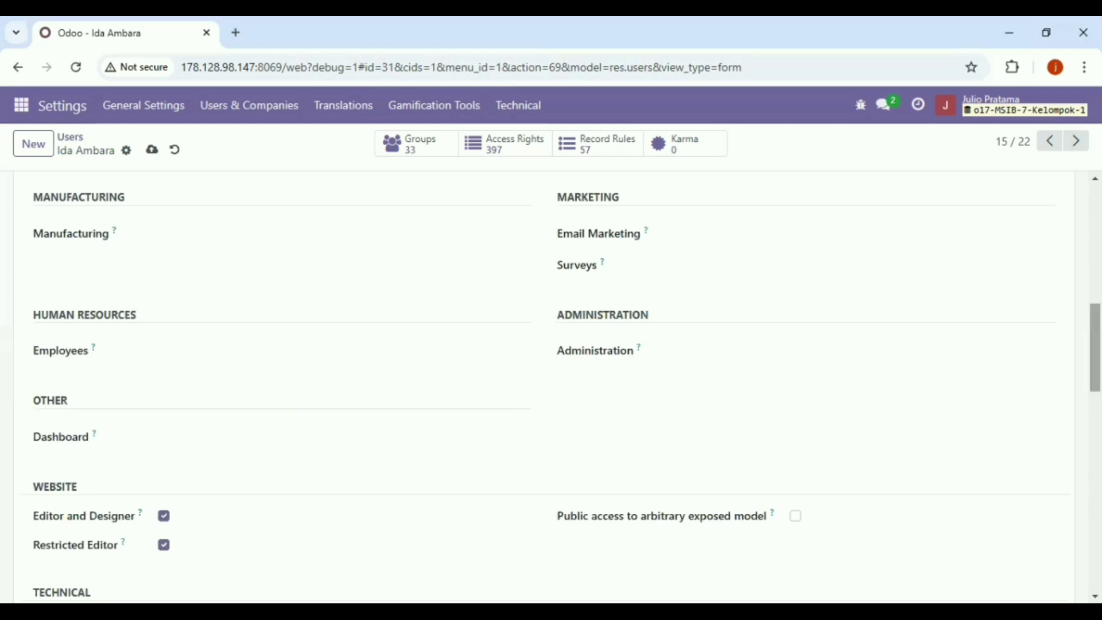
{"action": "left_click", "coordinate": [164, 516]}
{"action": "left_click", "coordinate": [153, 150]}
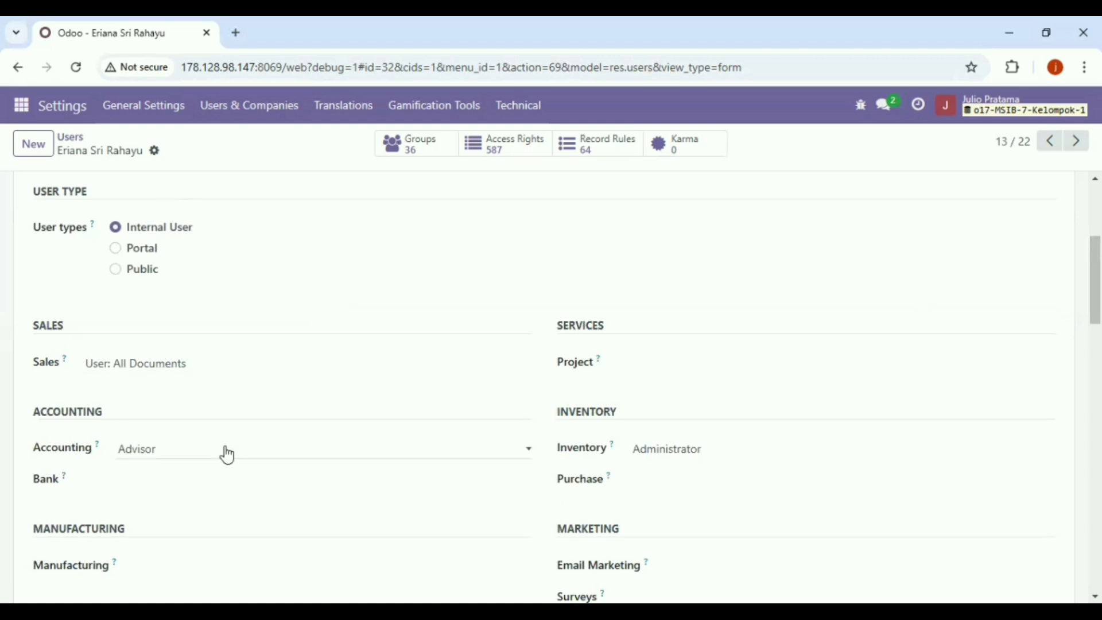
Give this user Accountant access and Inventory User access, and save
{"action": "left_click", "coordinate": [179, 533]}
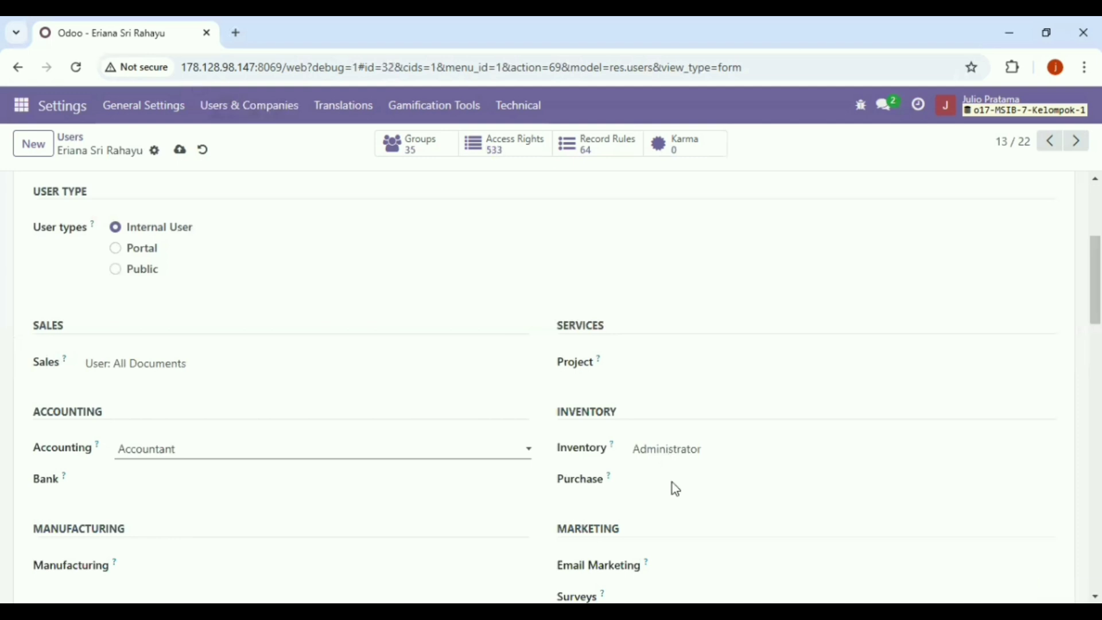
{"action": "left_click", "coordinate": [671, 450]}
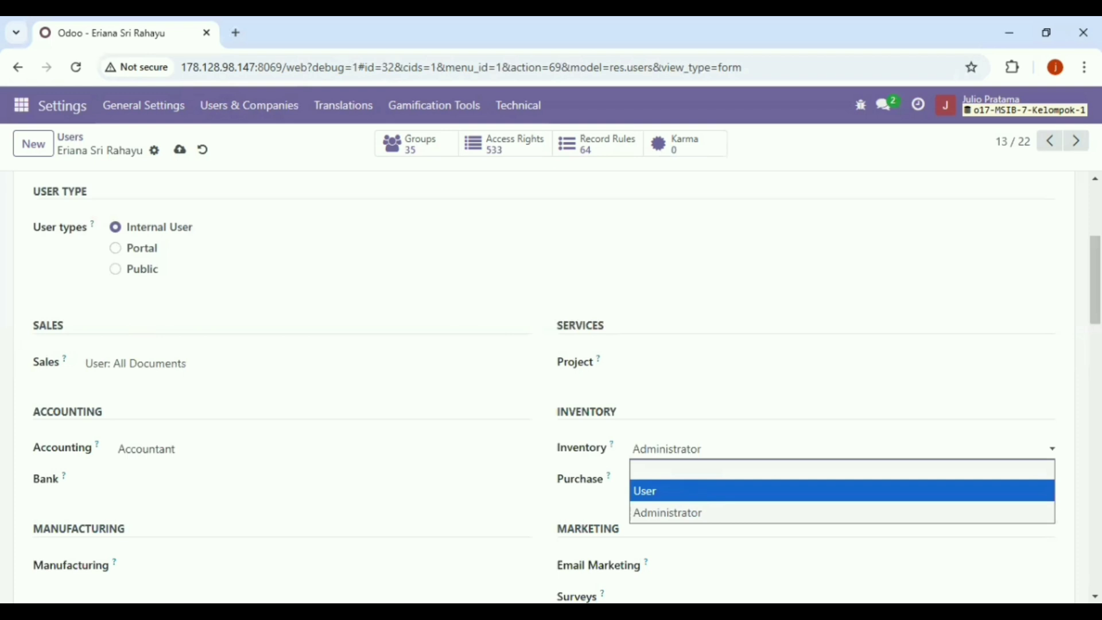
{"action": "left_click", "coordinate": [677, 490]}
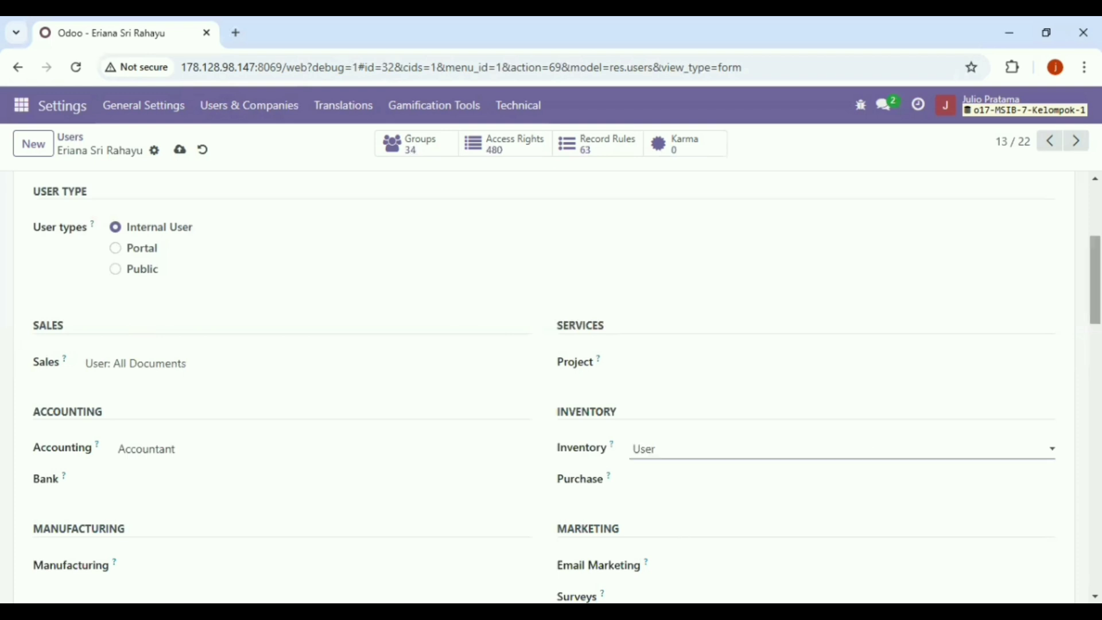
{"action": "scroll", "coordinate": [544, 387], "scroll_direction": "down", "scroll_amount": 3}
{"action": "scroll", "coordinate": [544, 387], "scroll_direction": "down", "scroll_amount": 3}
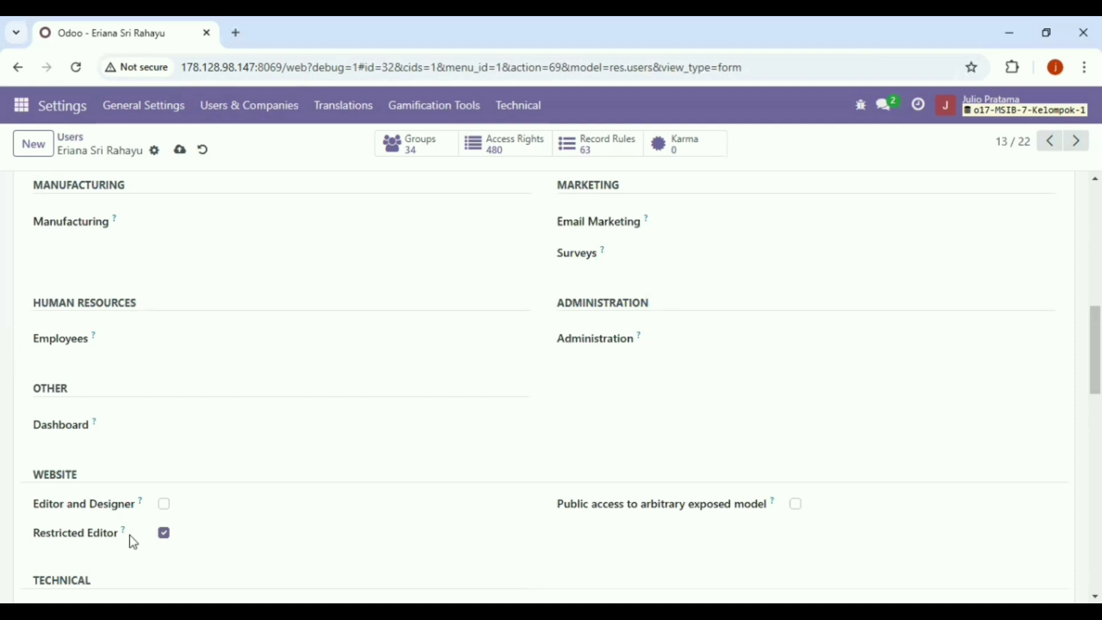
{"action": "left_click", "coordinate": [179, 150]}
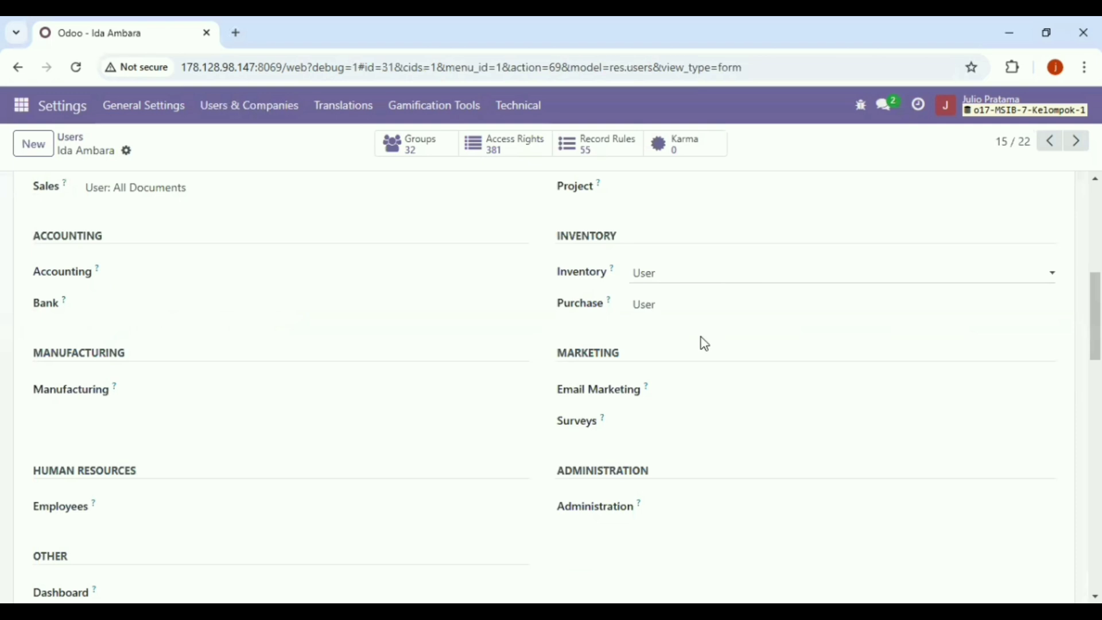
Make the next user an Inventory Administrator and save the record
{"action": "left_click", "coordinate": [704, 343]}
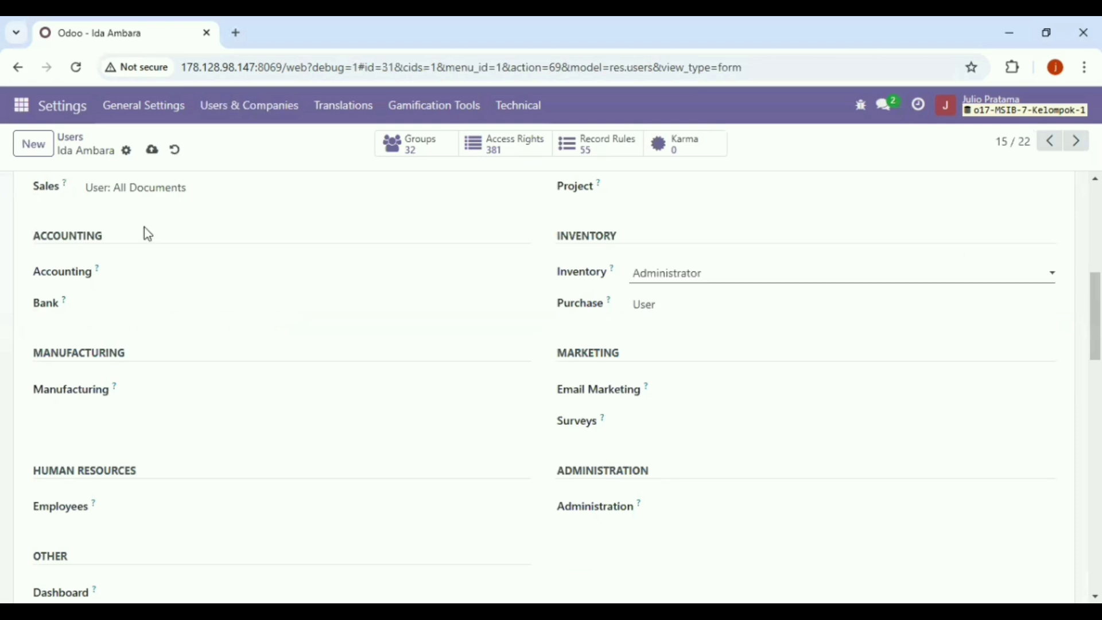
{"action": "left_click", "coordinate": [152, 151]}
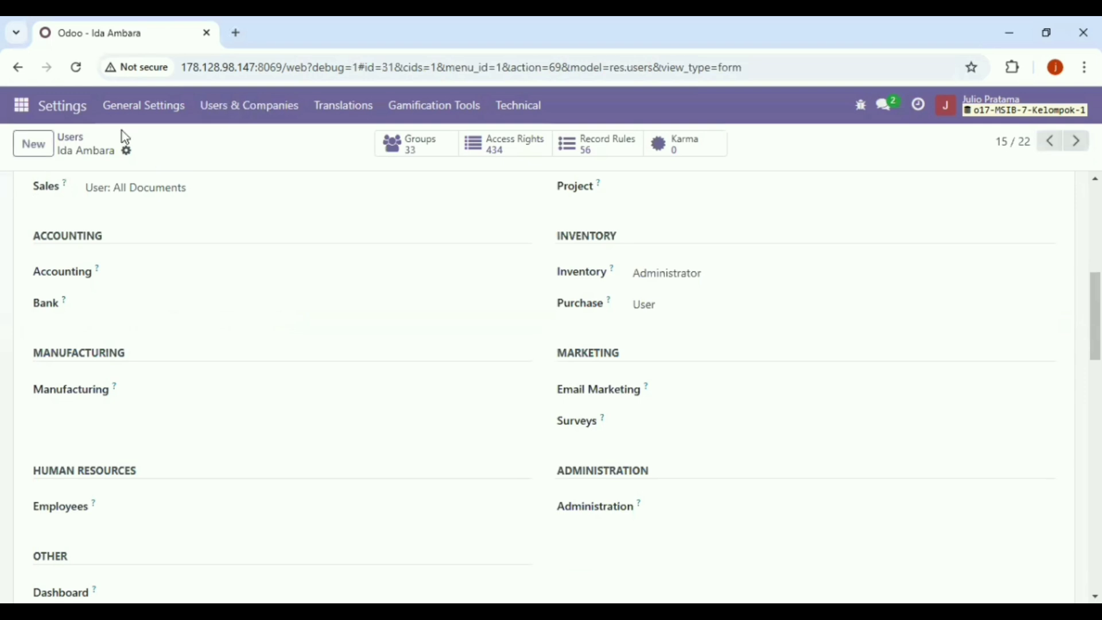
{"action": "left_click", "coordinate": [75, 115]}
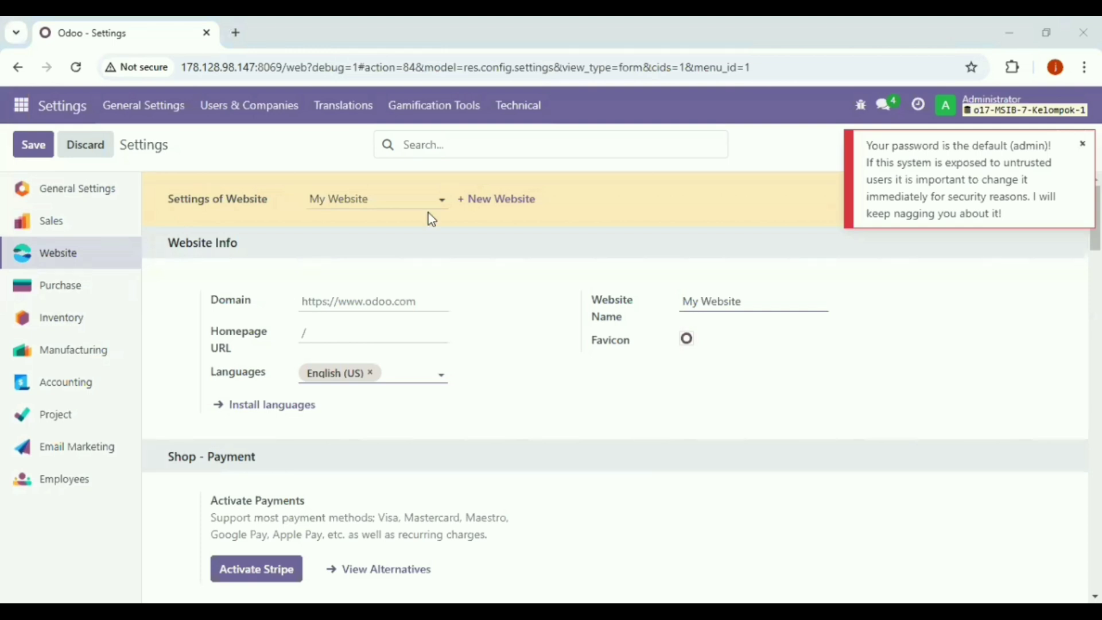
Cancel the New Website form and select WEBSITE E COMMERCE KEL-1 for configuration
{"action": "left_click", "coordinate": [453, 200]}
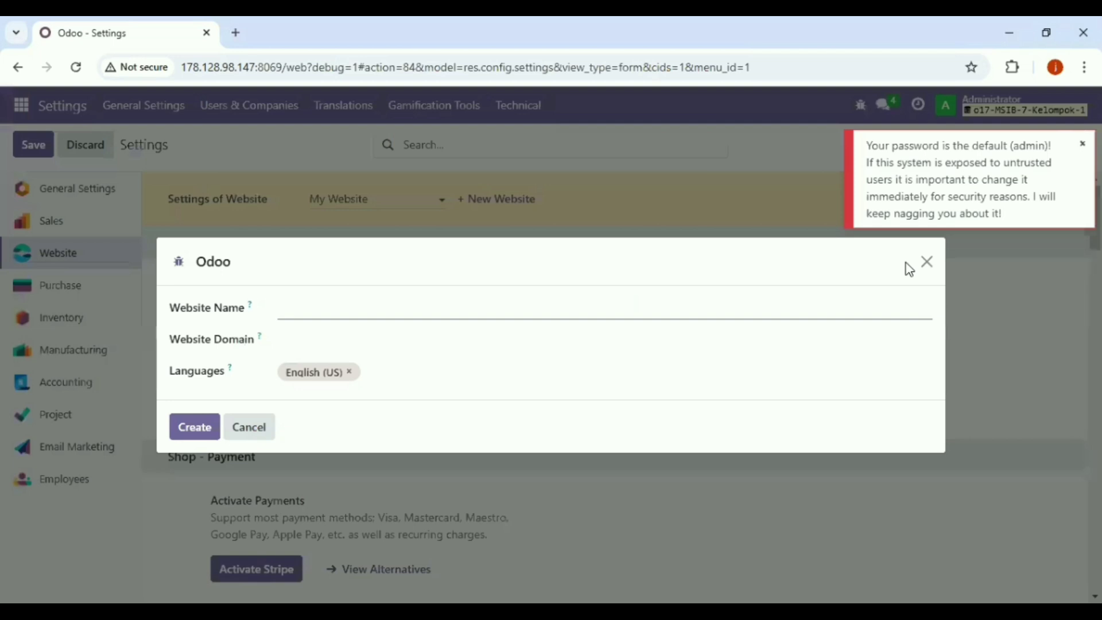
{"action": "left_click", "coordinate": [927, 263]}
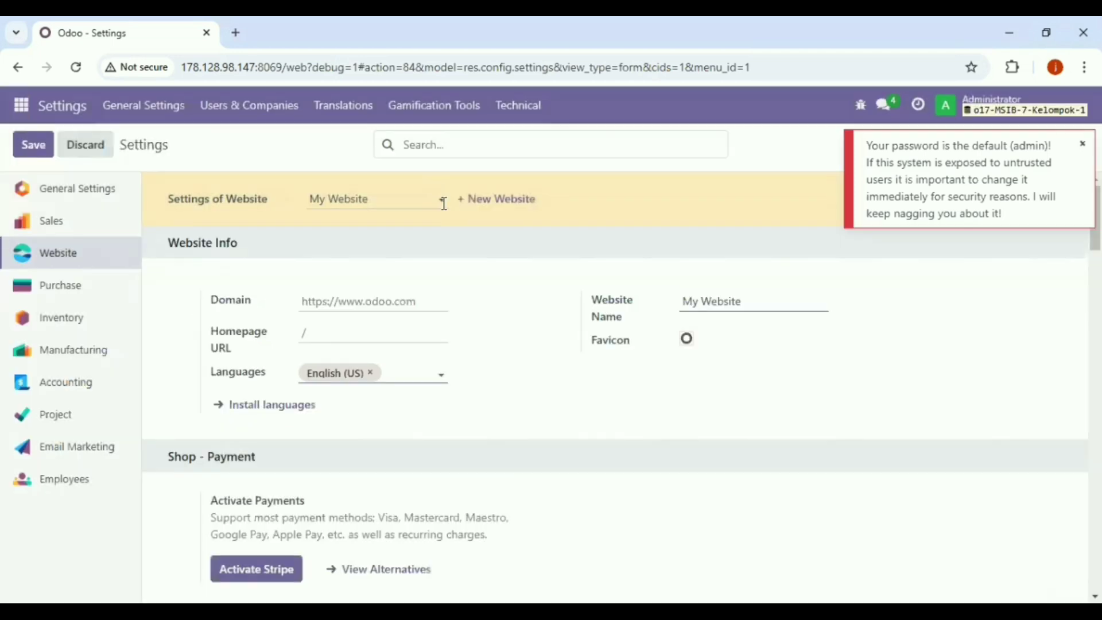
{"action": "left_click", "coordinate": [443, 204]}
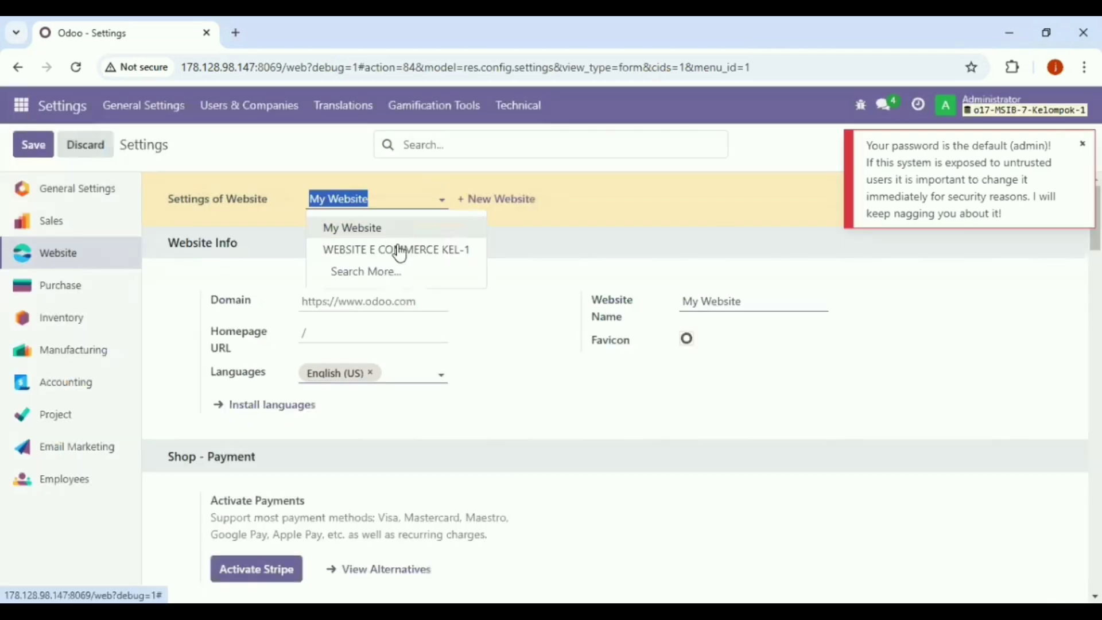
{"action": "left_click", "coordinate": [401, 250]}
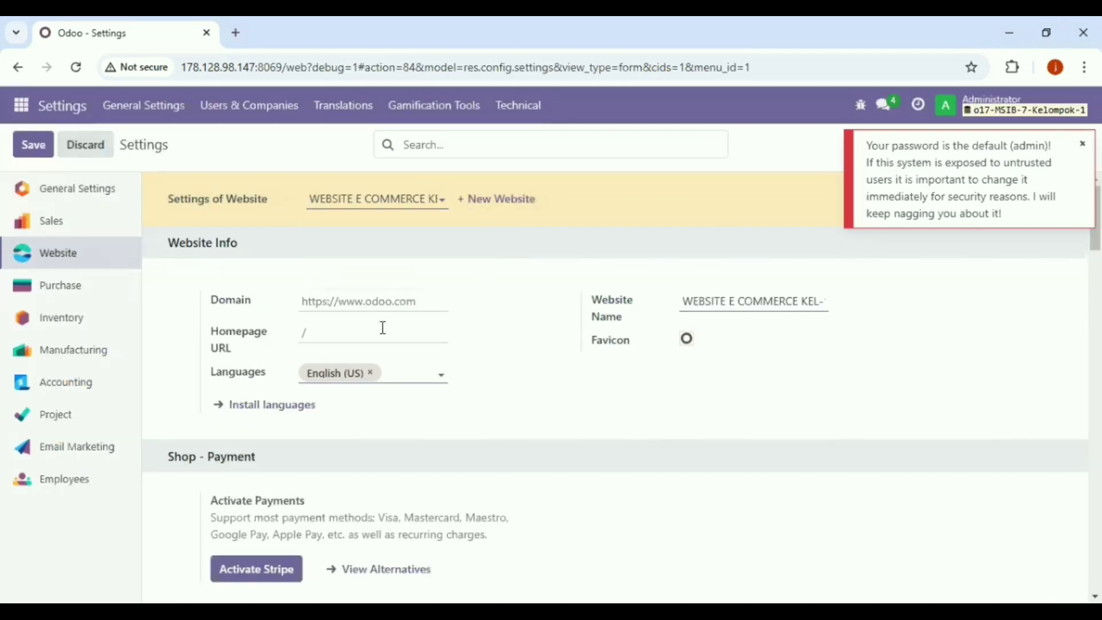
{"action": "left_click", "coordinate": [421, 304]}
Use advanced price rules for pricelists and enable Discounts, Loyalty & Gift Card
{"action": "scroll", "coordinate": [614, 385], "scroll_direction": "down", "scroll_amount": 3}
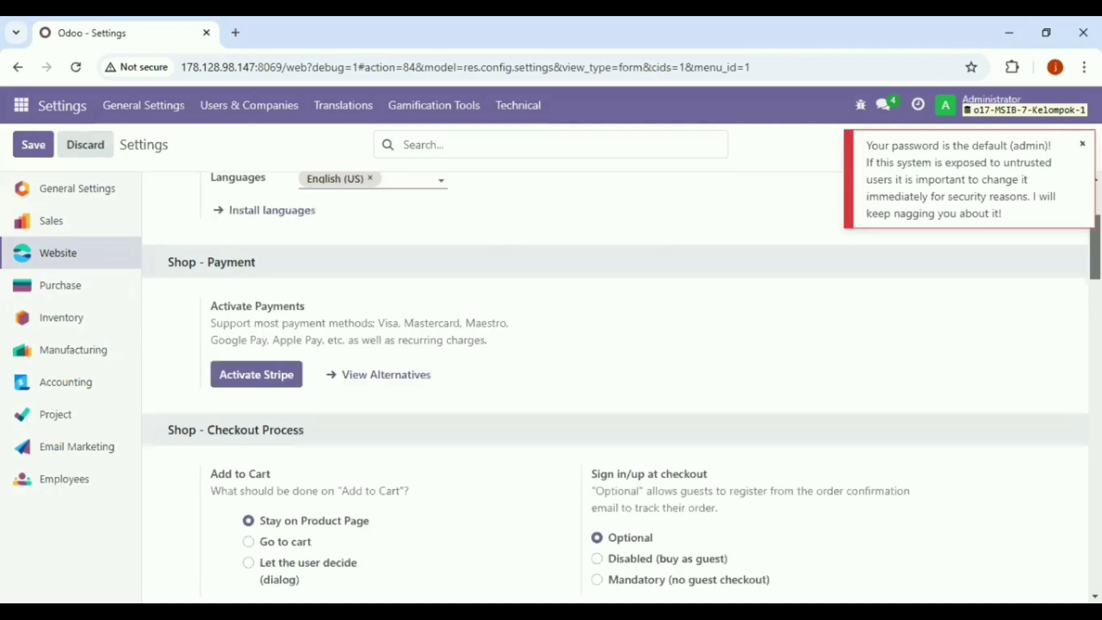
{"action": "scroll", "coordinate": [614, 384], "scroll_direction": "down", "scroll_amount": 3}
{"action": "left_click_drag", "start_coordinate": [1095, 273], "coordinate": [1095, 275]}
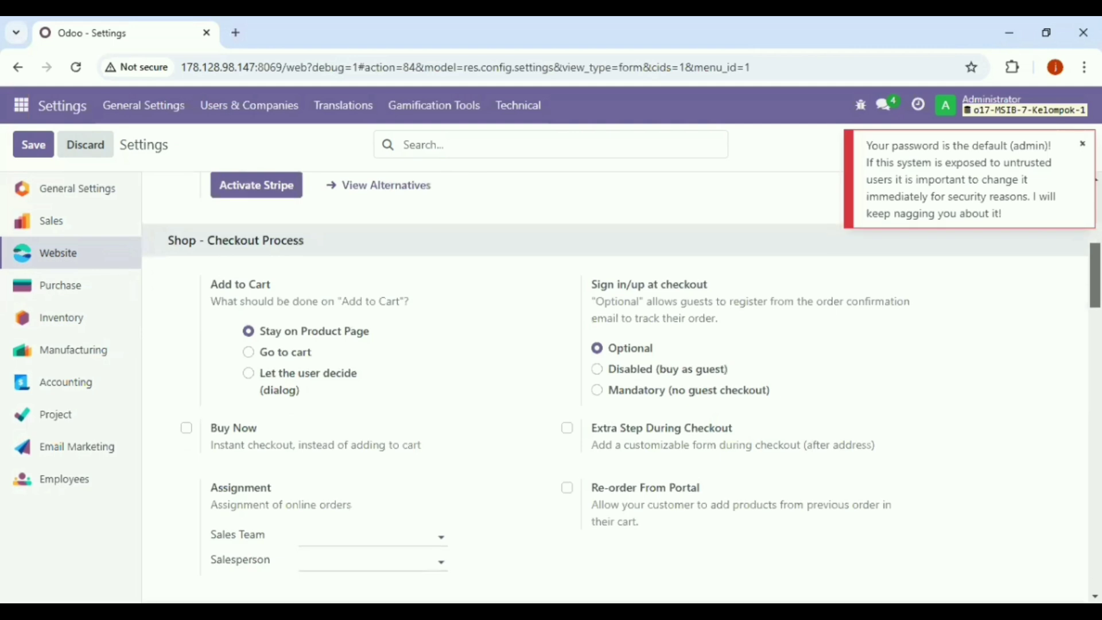
{"action": "scroll", "coordinate": [732, 481], "scroll_direction": "down", "scroll_amount": 5}
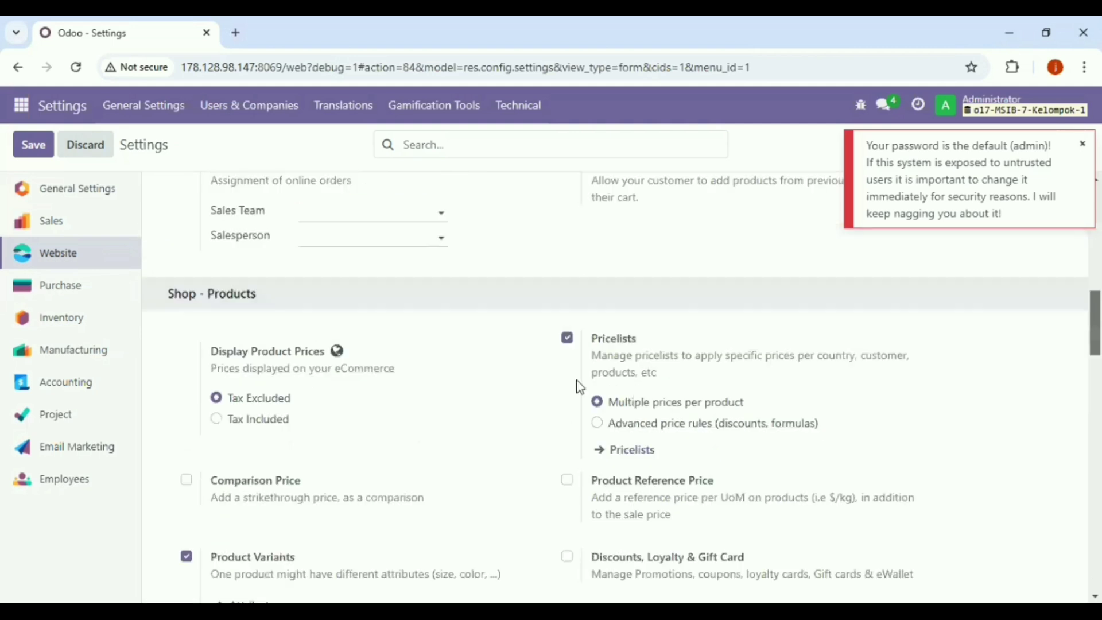
{"action": "left_click", "coordinate": [597, 424]}
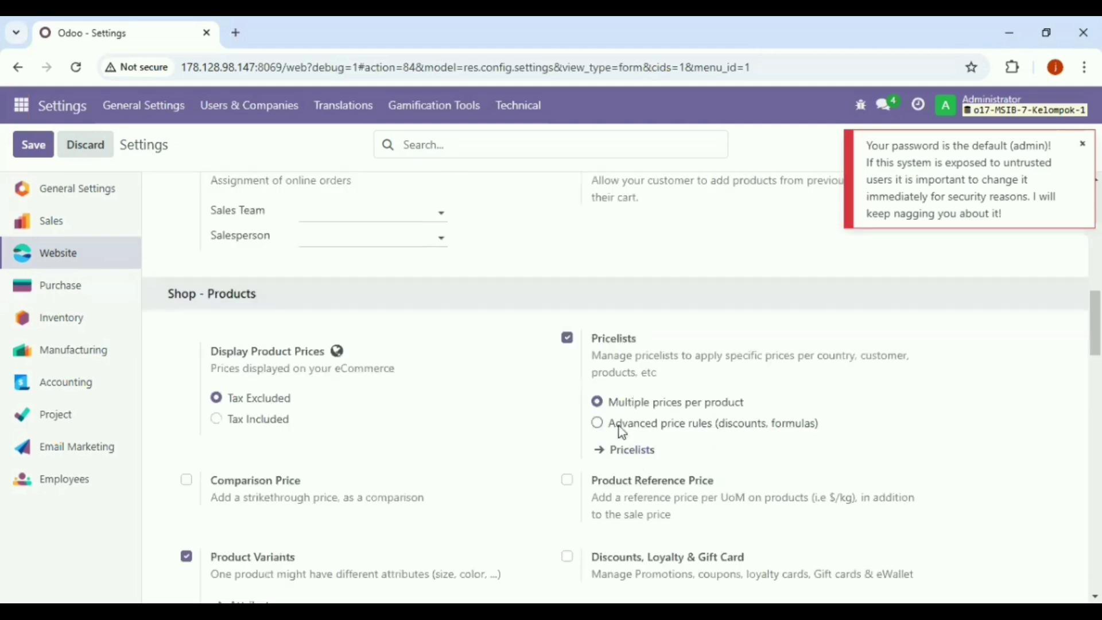
{"action": "scroll", "coordinate": [637, 493], "scroll_direction": "down", "scroll_amount": 2}
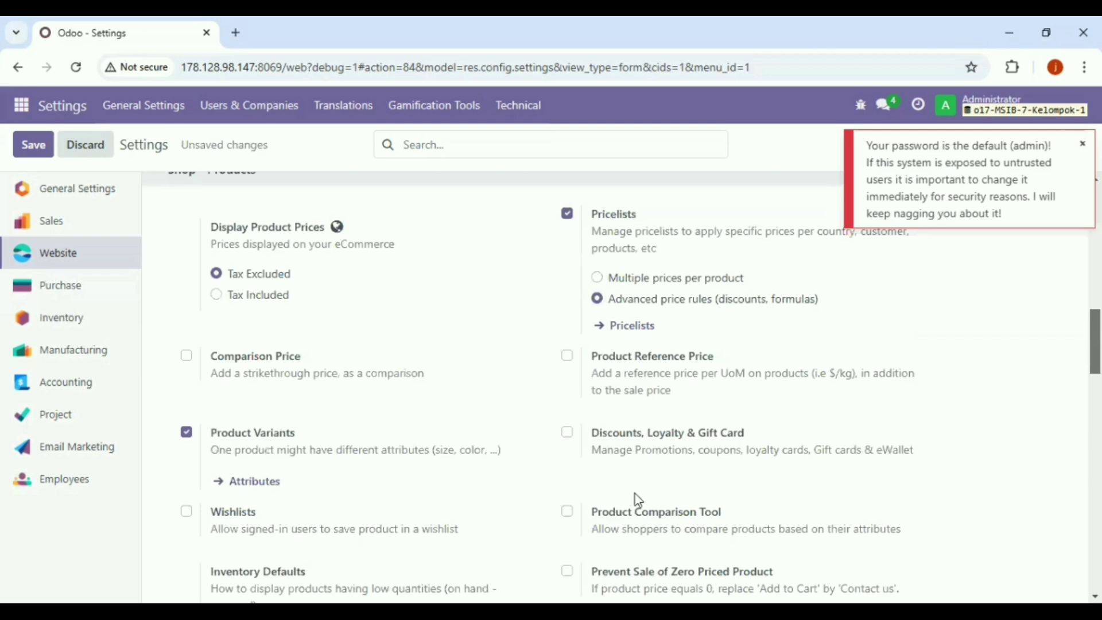
{"action": "left_click", "coordinate": [567, 432]}
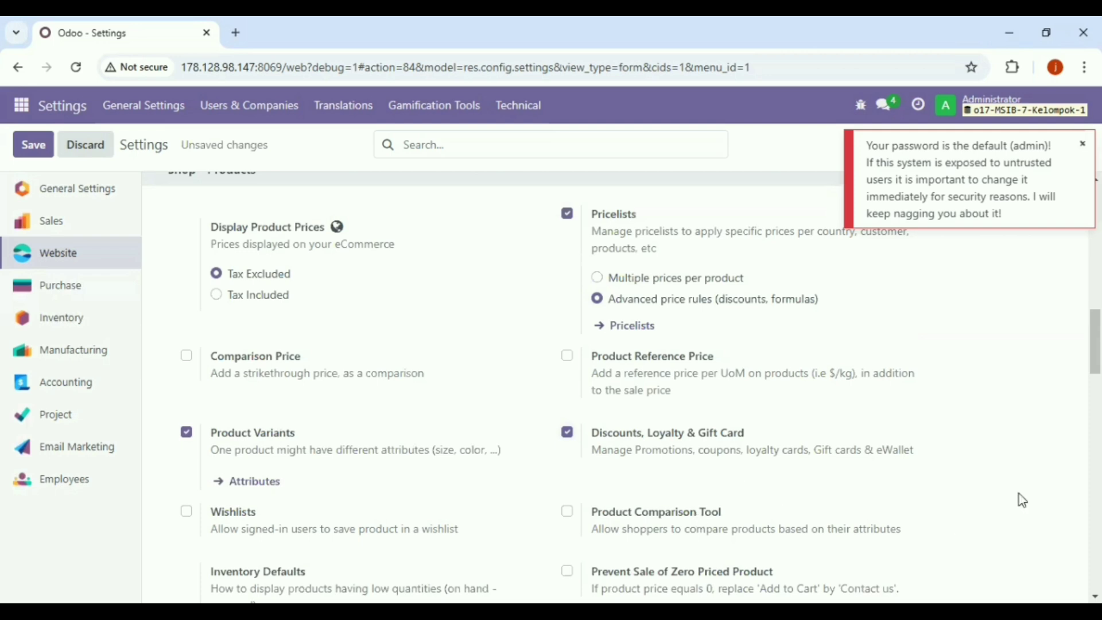
Enable On Site Payments & Picking and save the website settings
{"action": "scroll", "coordinate": [614, 384], "scroll_direction": "down", "scroll_amount": 3}
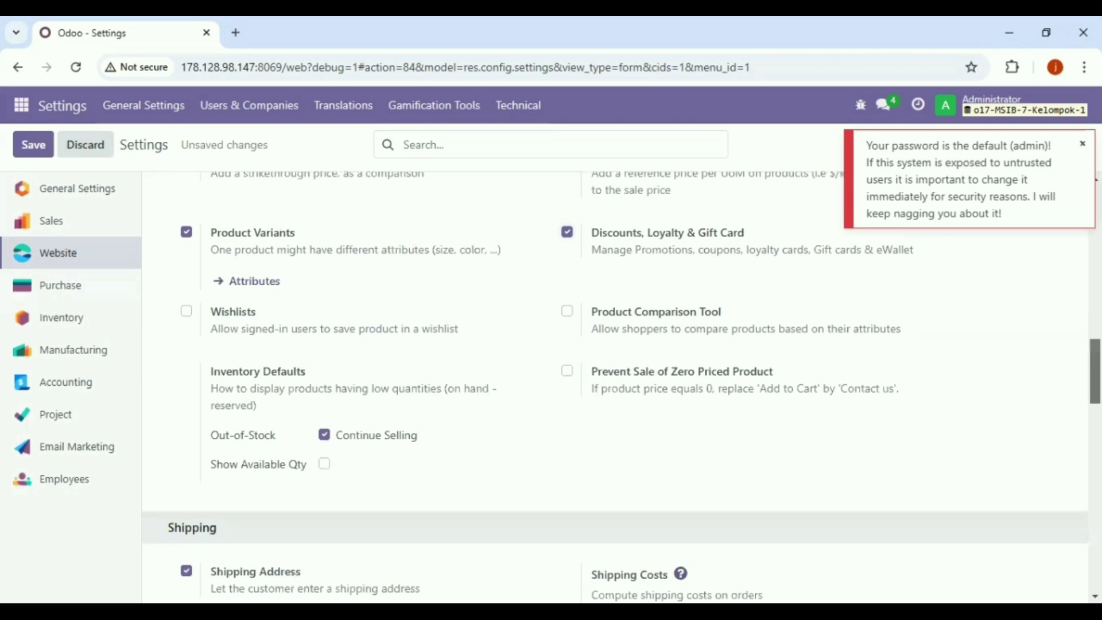
{"action": "scroll", "coordinate": [951, 440], "scroll_direction": "down", "scroll_amount": 3}
{"action": "scroll", "coordinate": [644, 450], "scroll_direction": "down", "scroll_amount": 5}
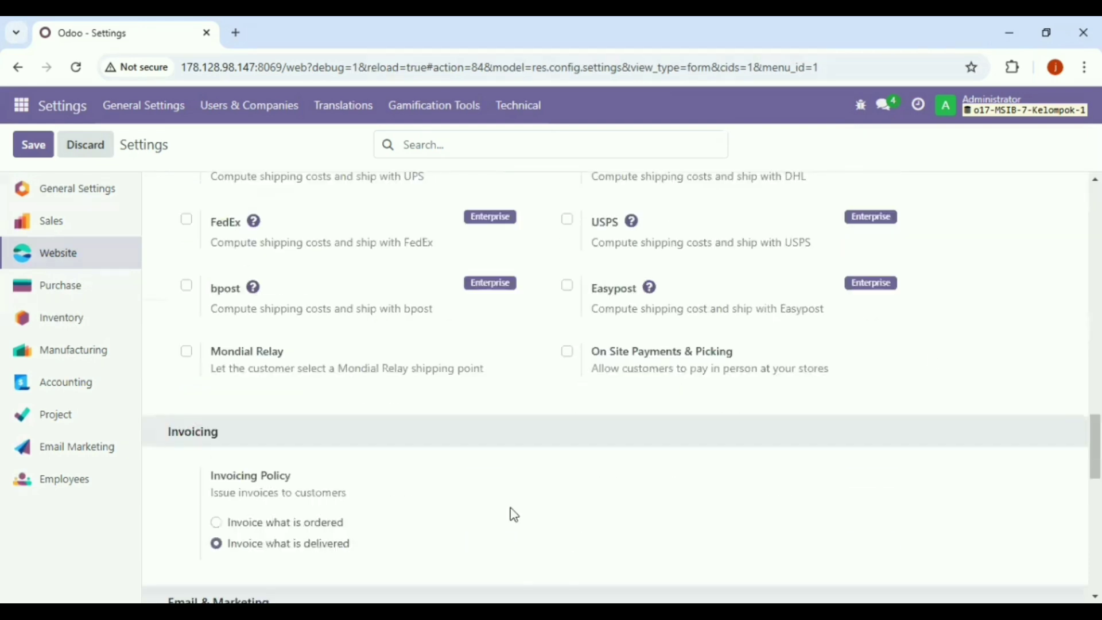
{"action": "left_click", "coordinate": [568, 353]}
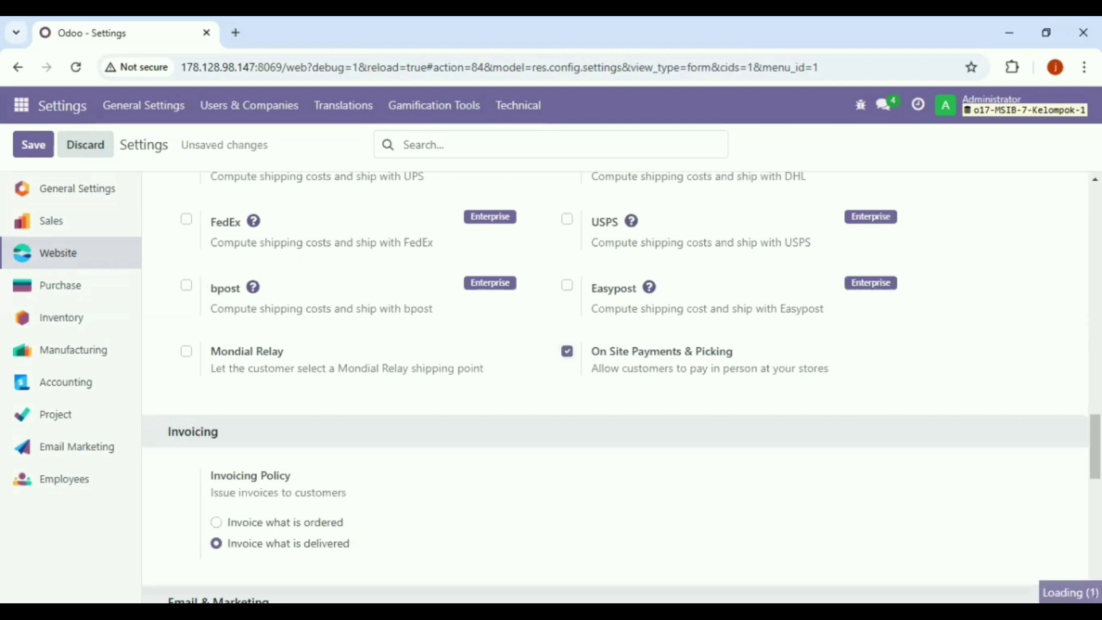
{"action": "scroll", "coordinate": [917, 389], "scroll_direction": "up", "scroll_amount": 5}
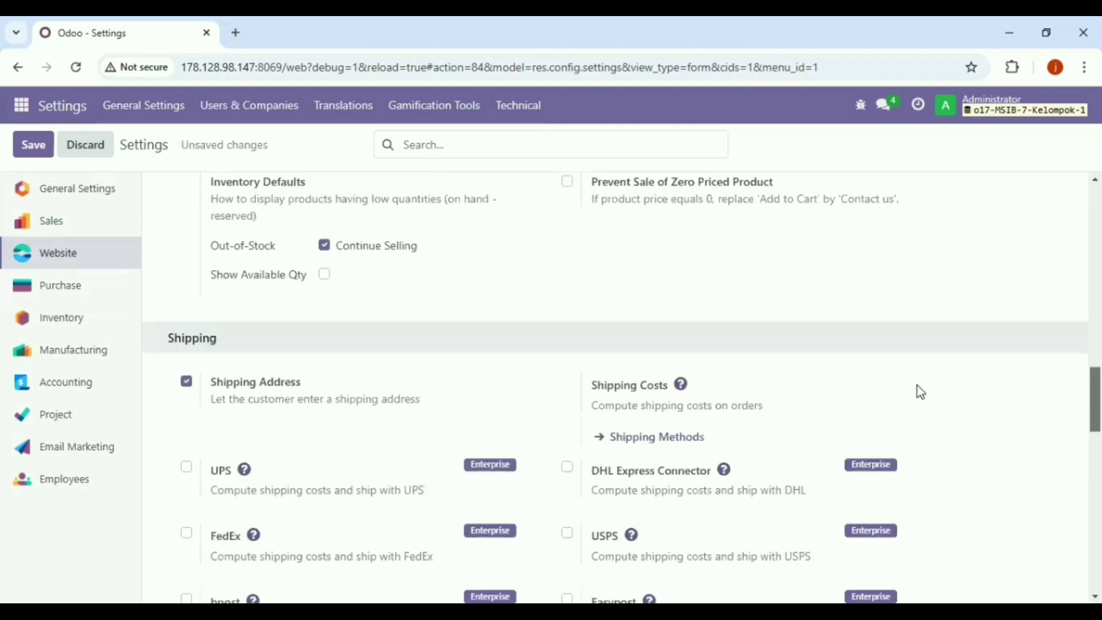
{"action": "scroll", "coordinate": [918, 389], "scroll_direction": "up", "scroll_amount": 5}
{"action": "left_click", "coordinate": [30, 152]}
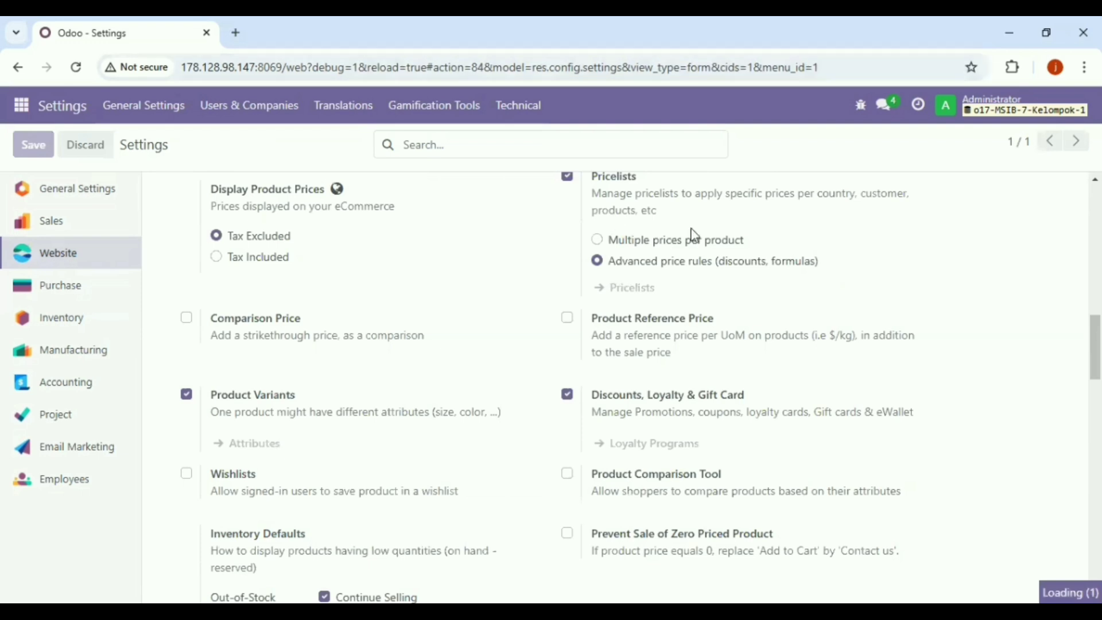
Switch the Website app to the WEBSITE E COMMERCE KEL-1 site
{"action": "mouse_move", "coordinate": [694, 236]}
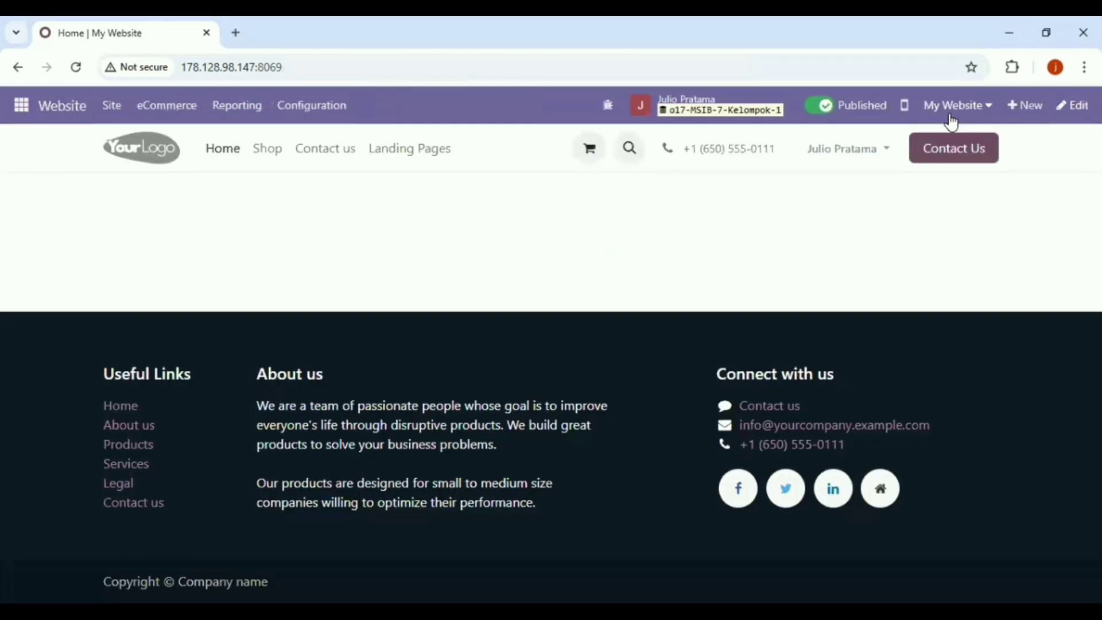
{"action": "left_click", "coordinate": [952, 109]}
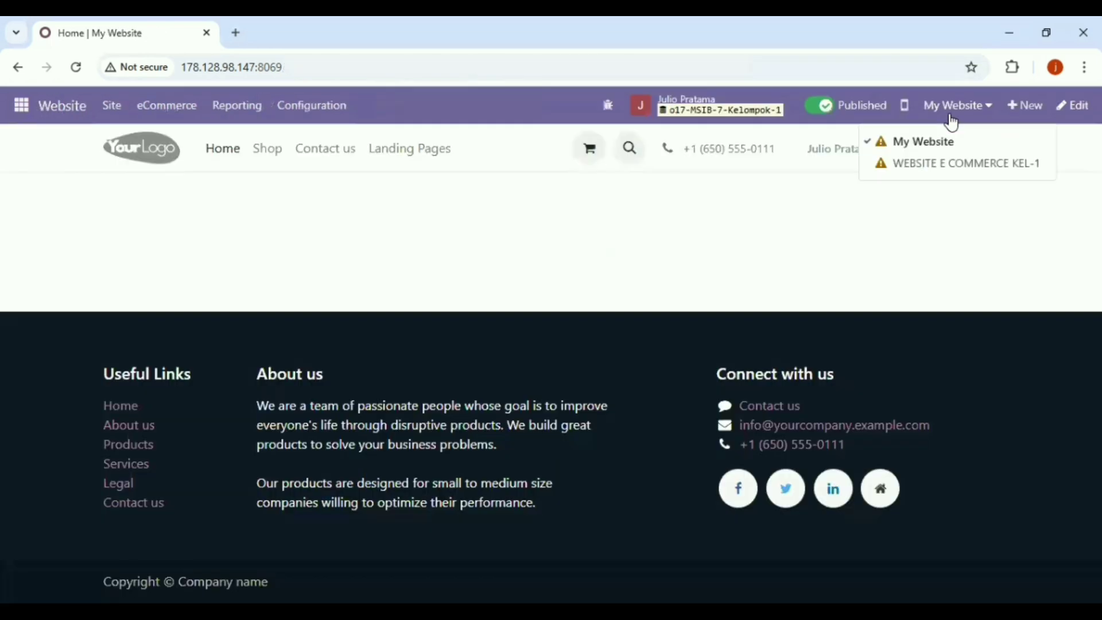
{"action": "left_click", "coordinate": [916, 170]}
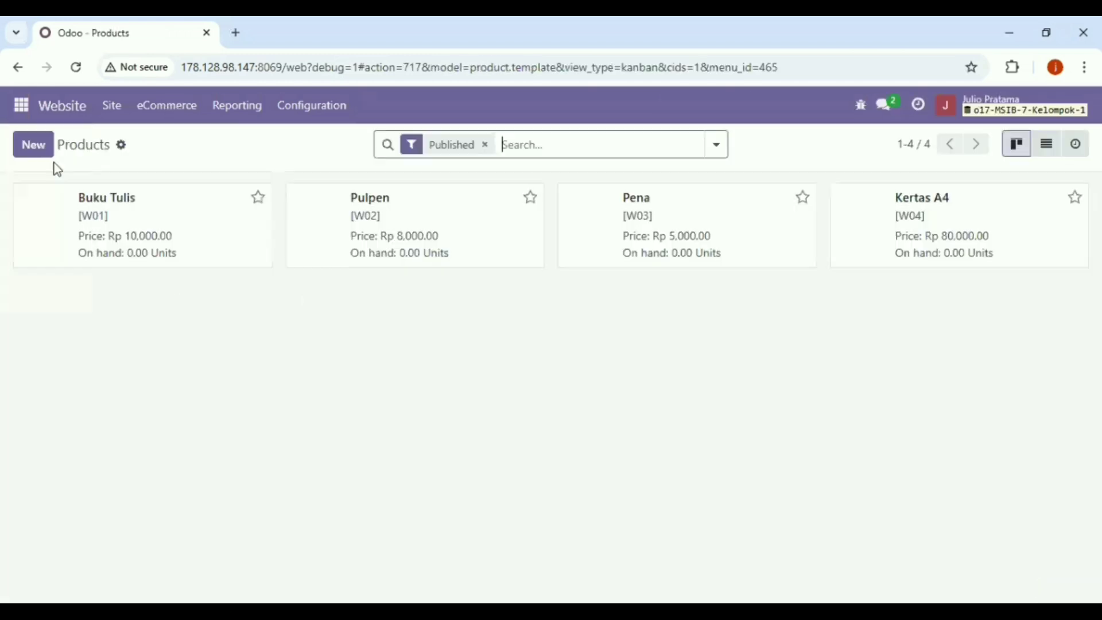
Create product 'Pensil [1]' as a storable product invoiced on ordered quantities
{"action": "left_click", "coordinate": [27, 148]}
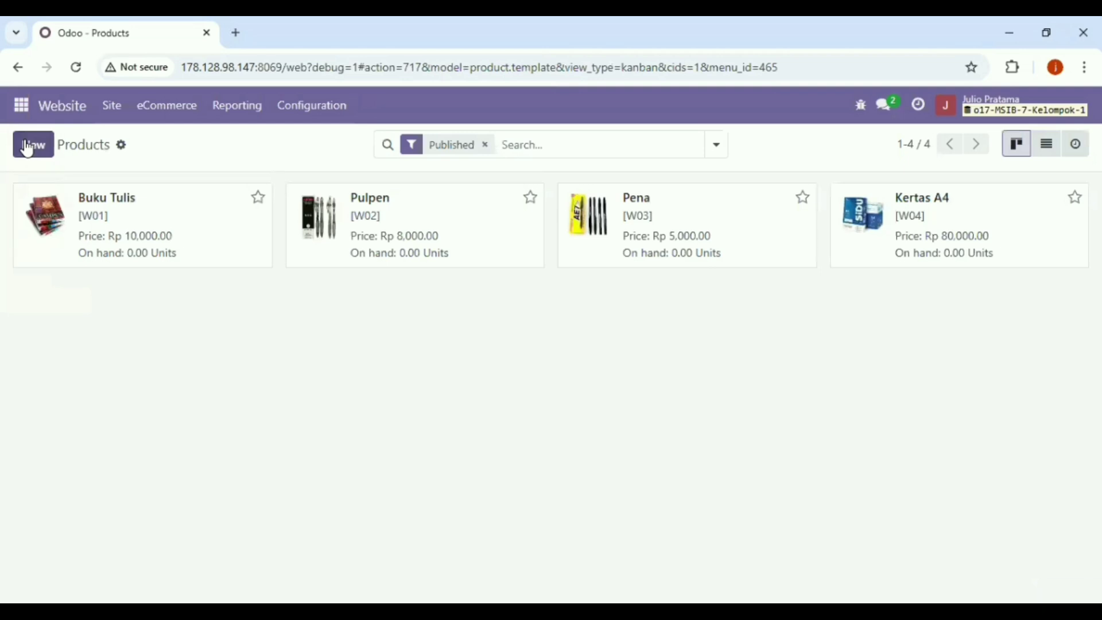
{"action": "left_click", "coordinate": [27, 148]}
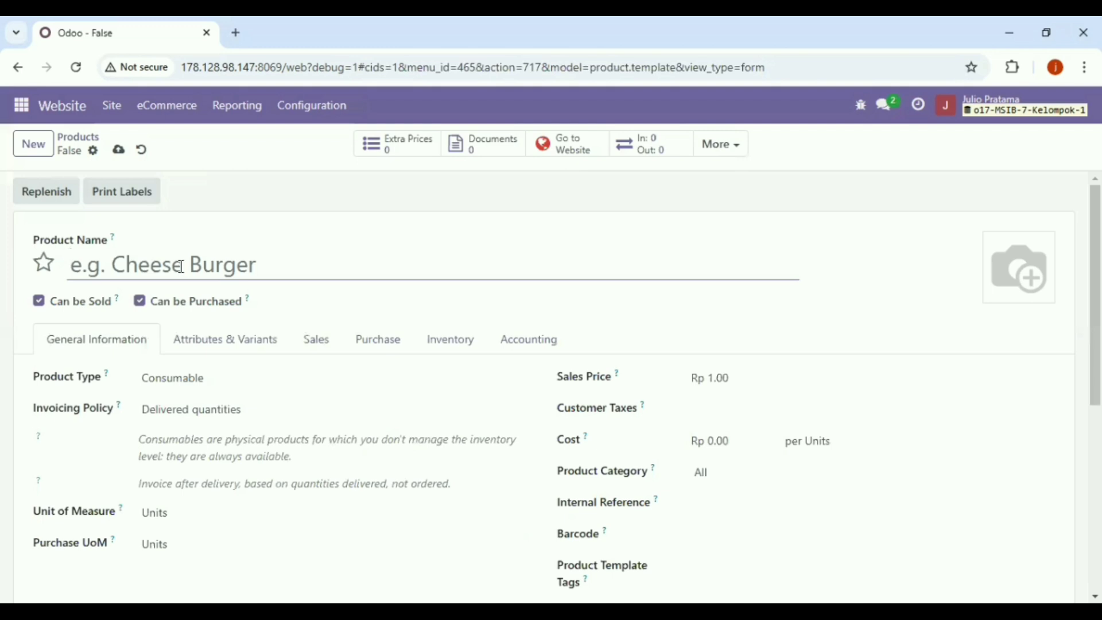
{"action": "type", "text": "Pe"}
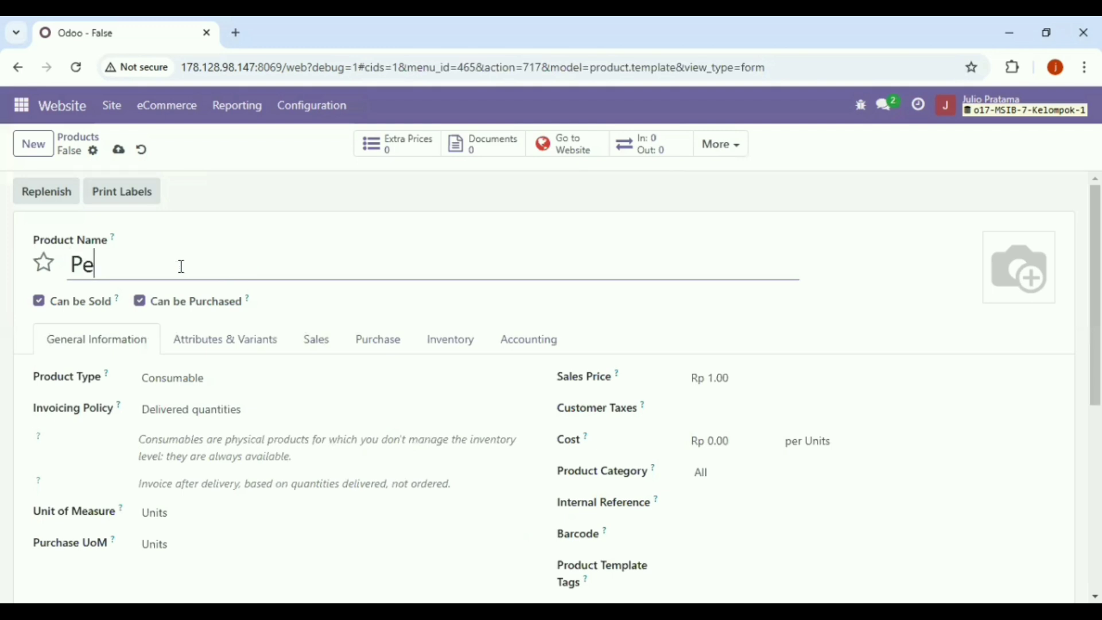
{"action": "type", "text": "nsil [1]"}
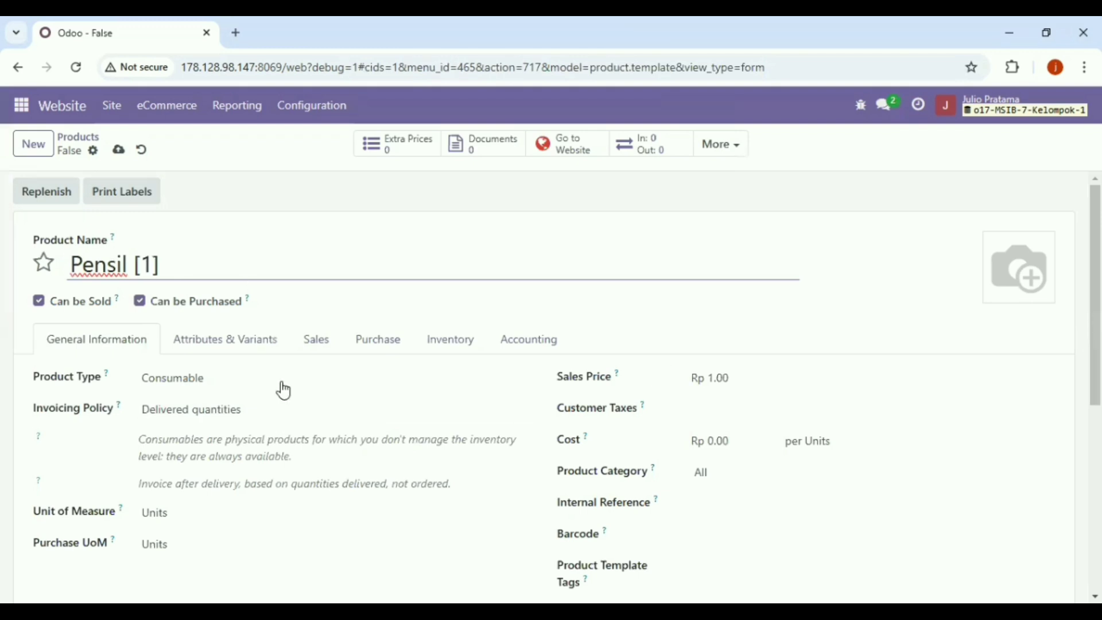
{"action": "left_click", "coordinate": [229, 379]}
{"action": "left_click", "coordinate": [216, 443]}
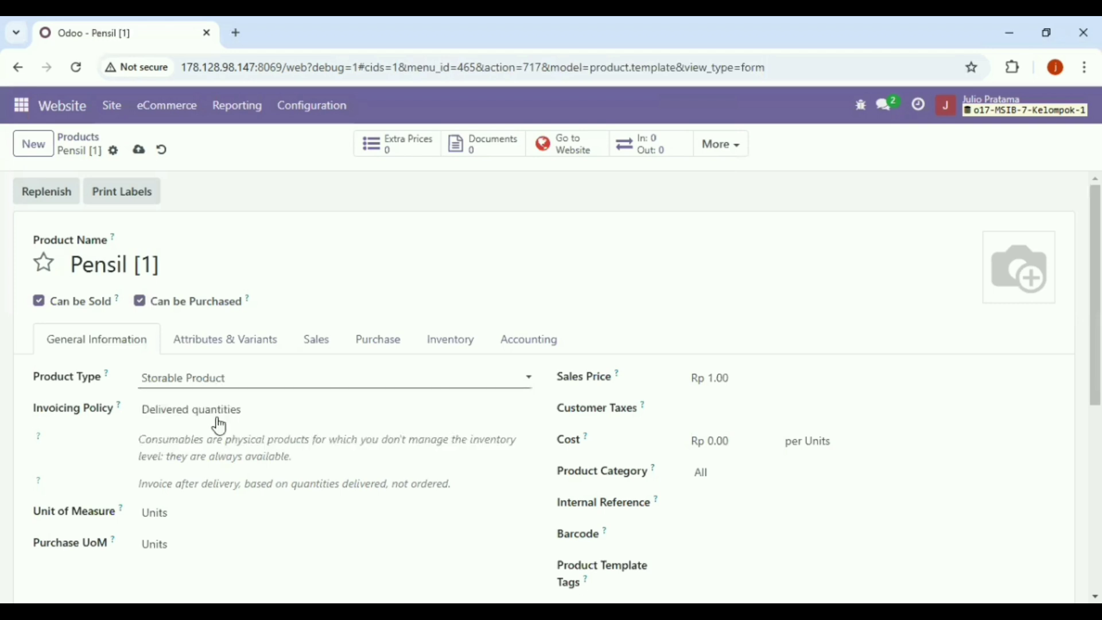
{"action": "left_click", "coordinate": [219, 438]}
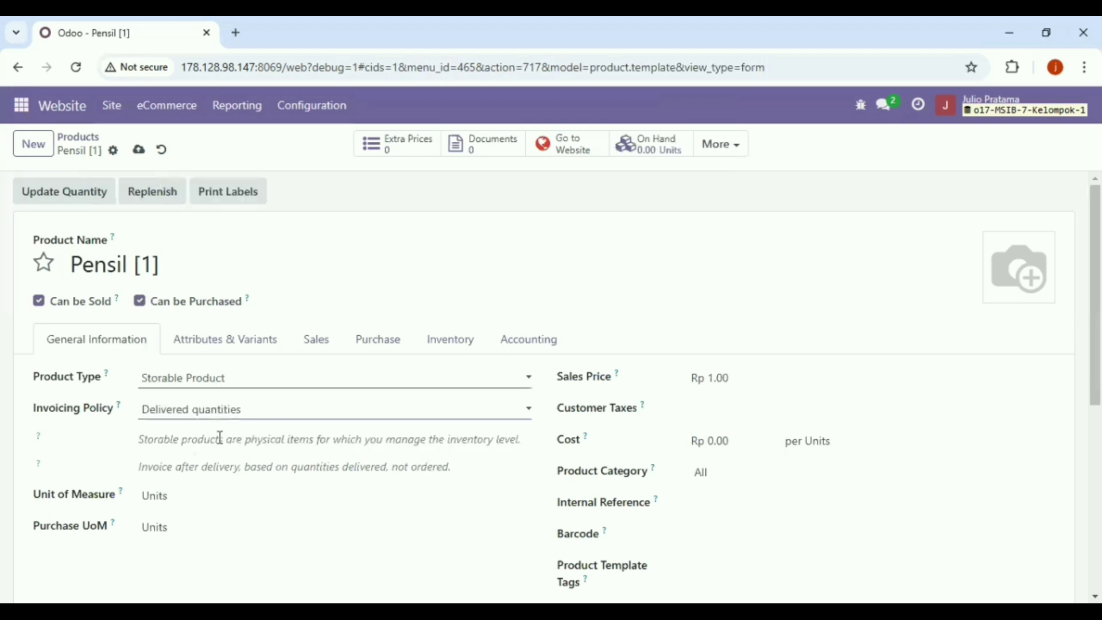
Set the sales price to 44,000, correcting an extra zero
{"action": "left_click", "coordinate": [756, 386]}
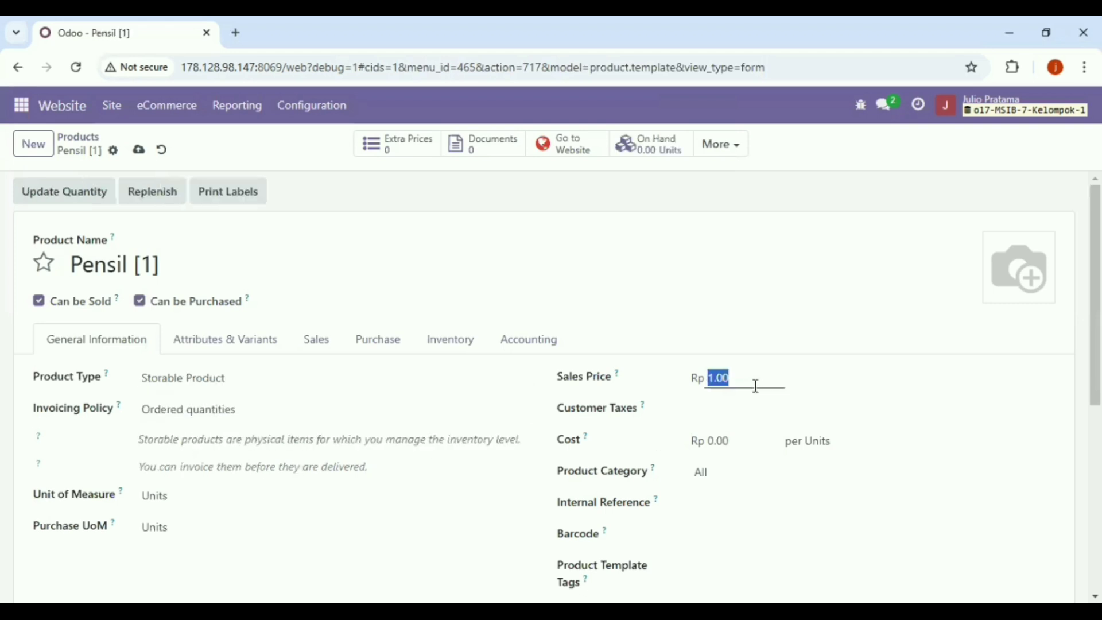
{"action": "key", "text": "BackSpace"}
{"action": "type", "text": "440000"}
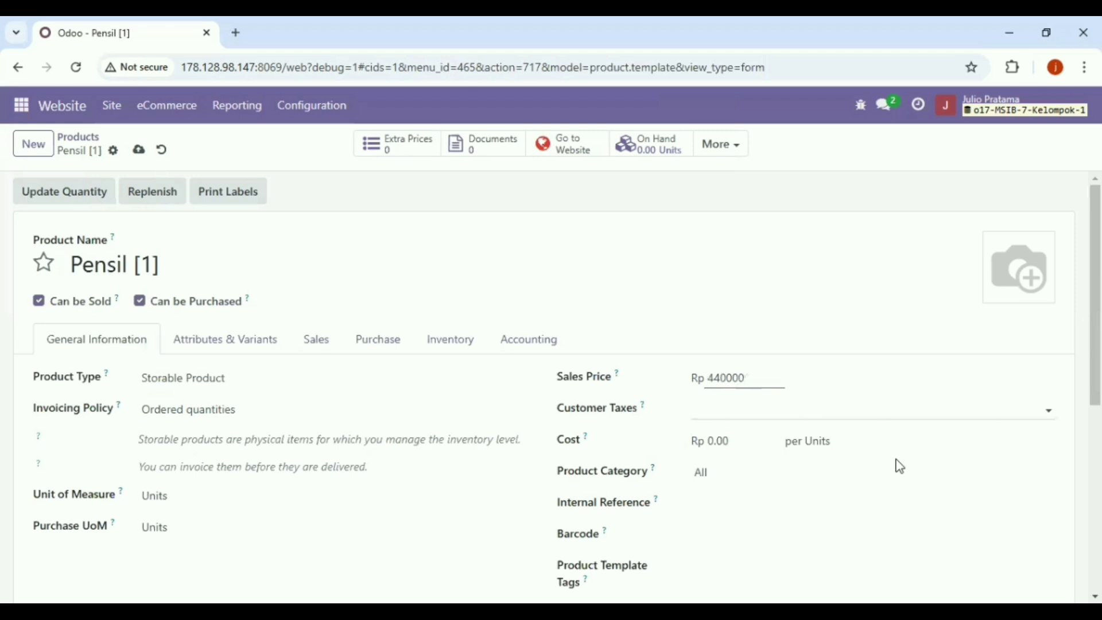
{"action": "left_click", "coordinate": [724, 398]}
{"action": "left_click", "coordinate": [729, 380]}
{"action": "left_click", "coordinate": [729, 379]}
{"action": "key", "text": "BackSpace"}
{"action": "key", "text": "BackSpace"}
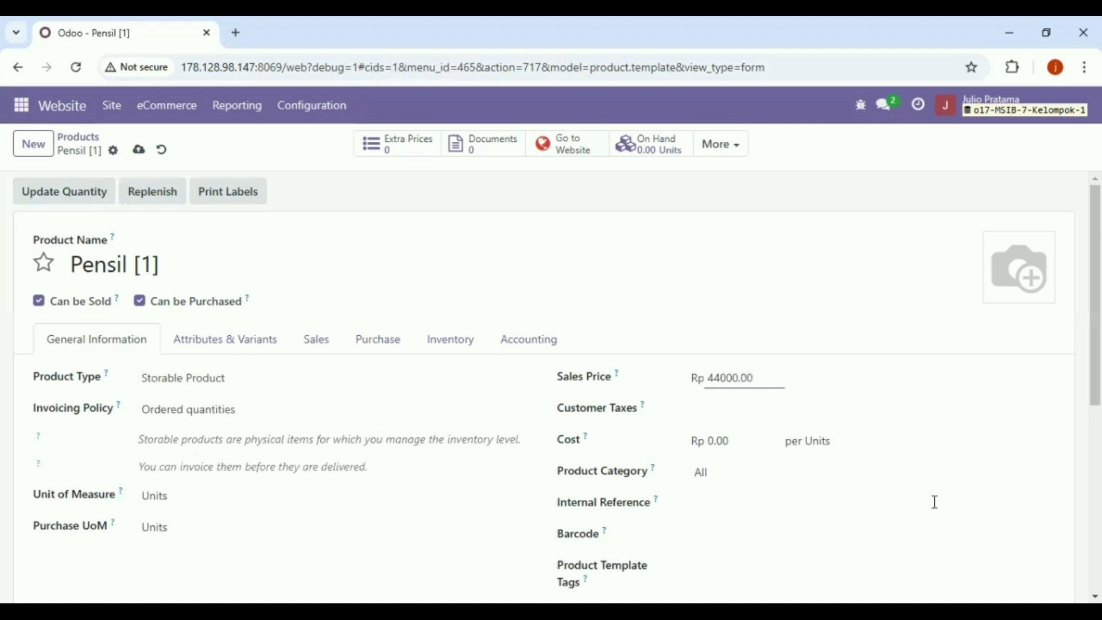
{"action": "left_click", "coordinate": [702, 505]}
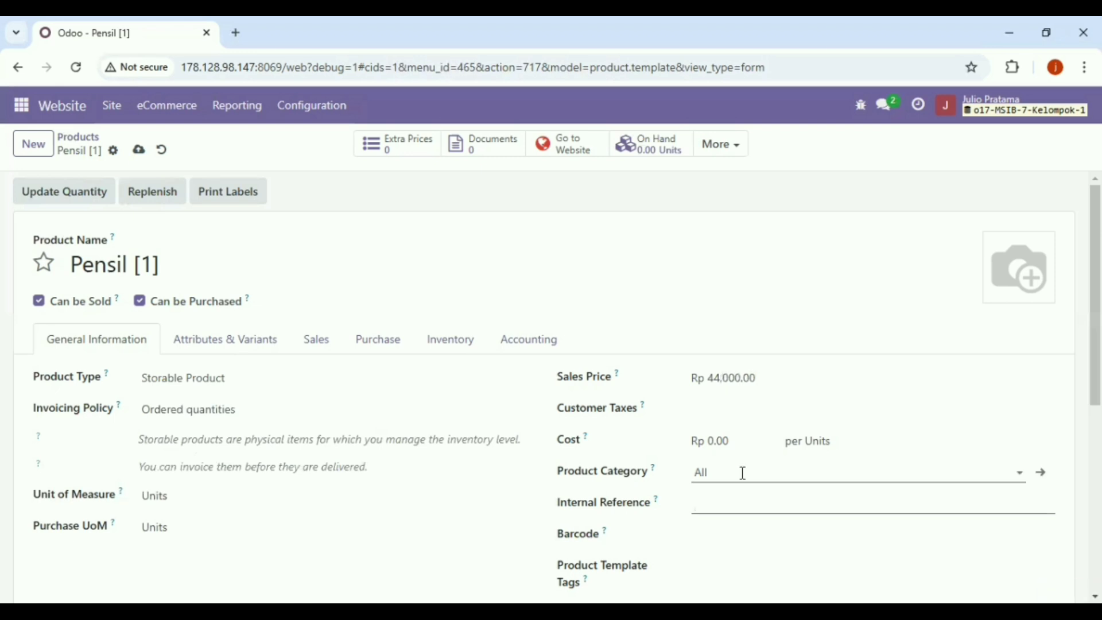
Set the product category to All / ATK and the cost to 15,000
{"action": "left_click", "coordinate": [772, 472]}
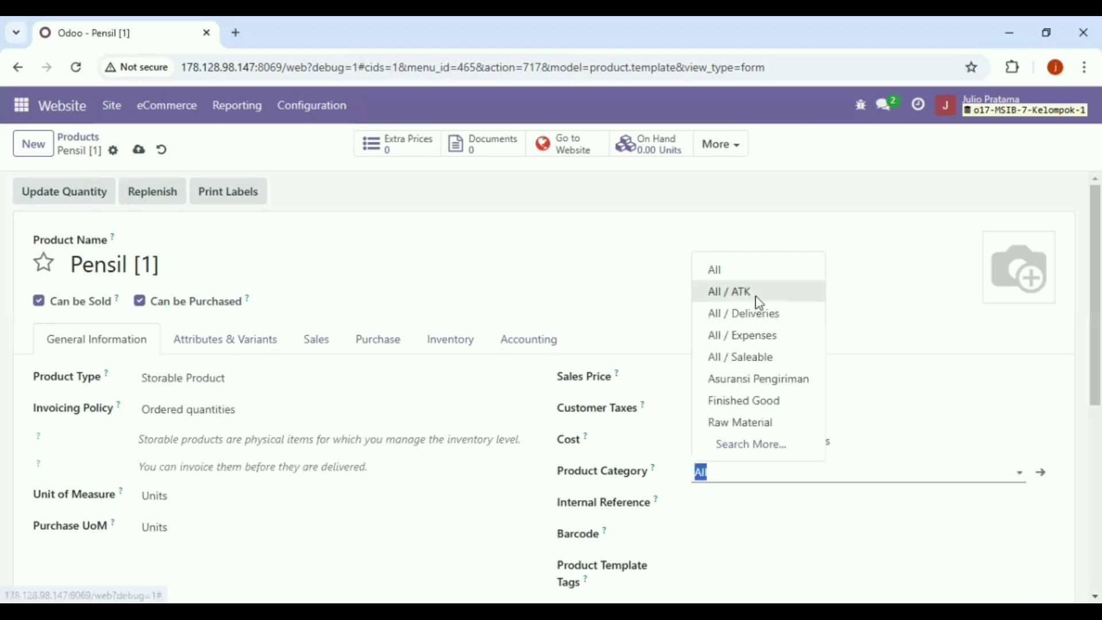
{"action": "left_click", "coordinate": [757, 292]}
{"action": "left_click", "coordinate": [739, 432]}
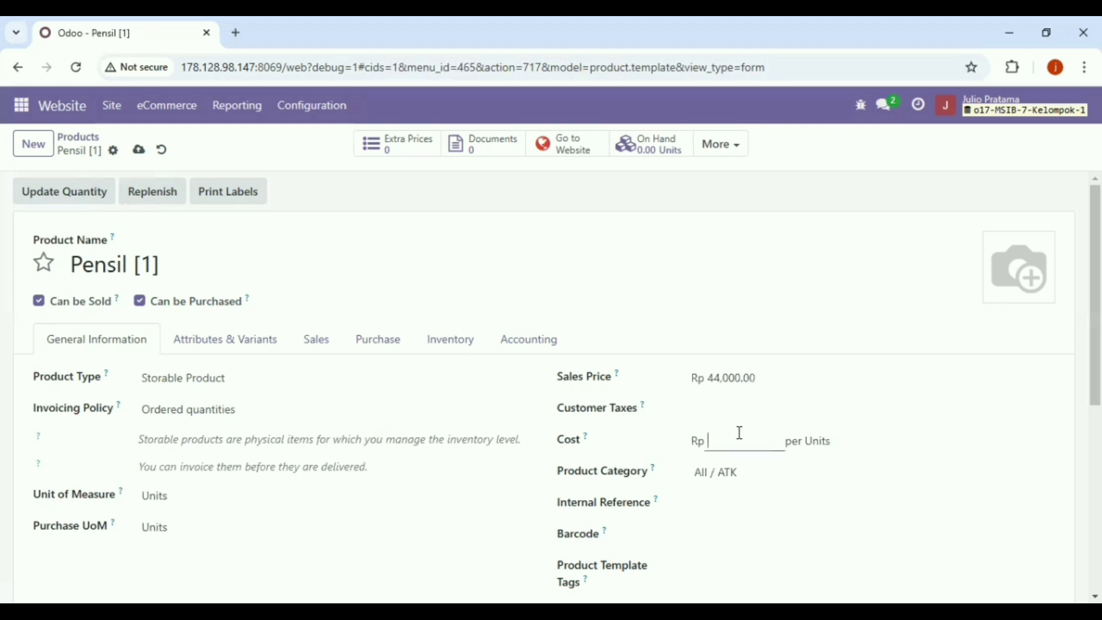
{"action": "type", "text": "15000"}
{"action": "left_click", "coordinate": [774, 531]}
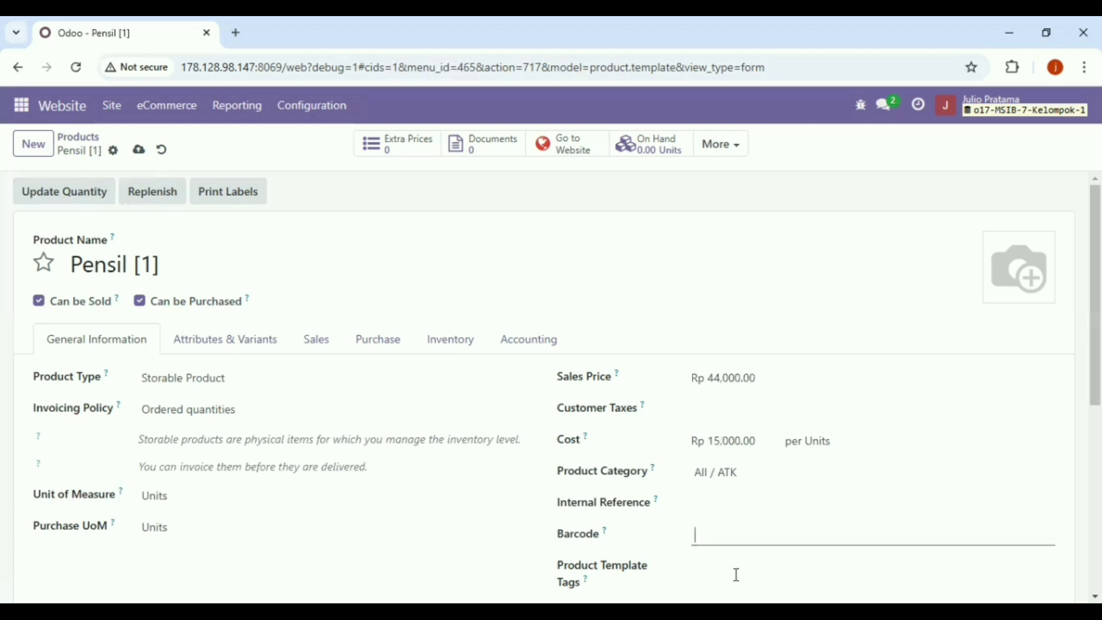
{"action": "left_click", "coordinate": [736, 575]}
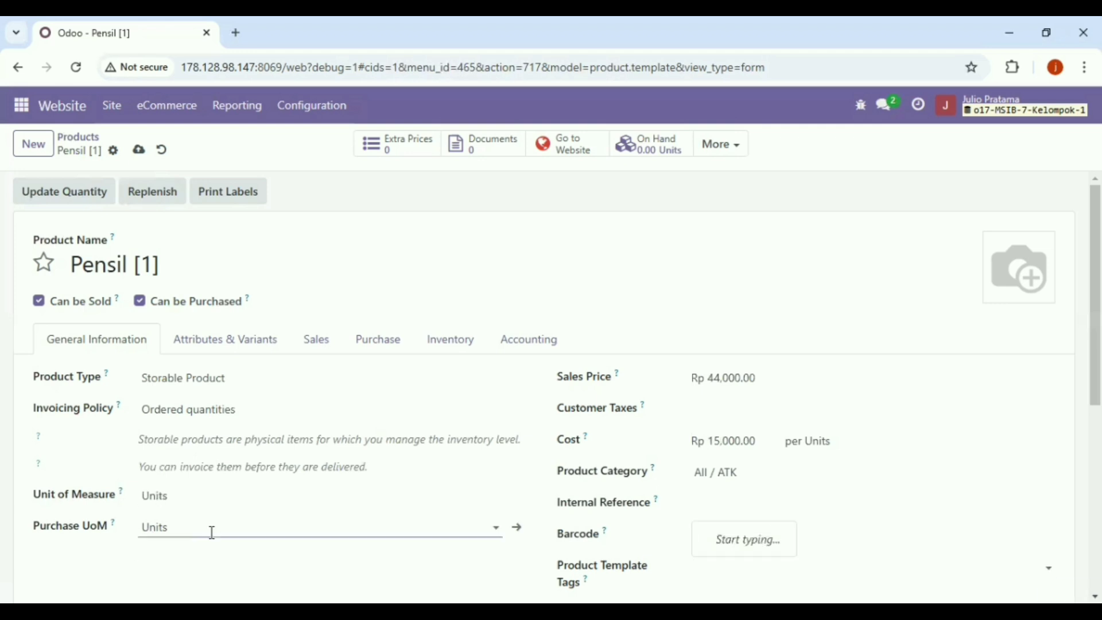
{"action": "left_click", "coordinate": [304, 344]}
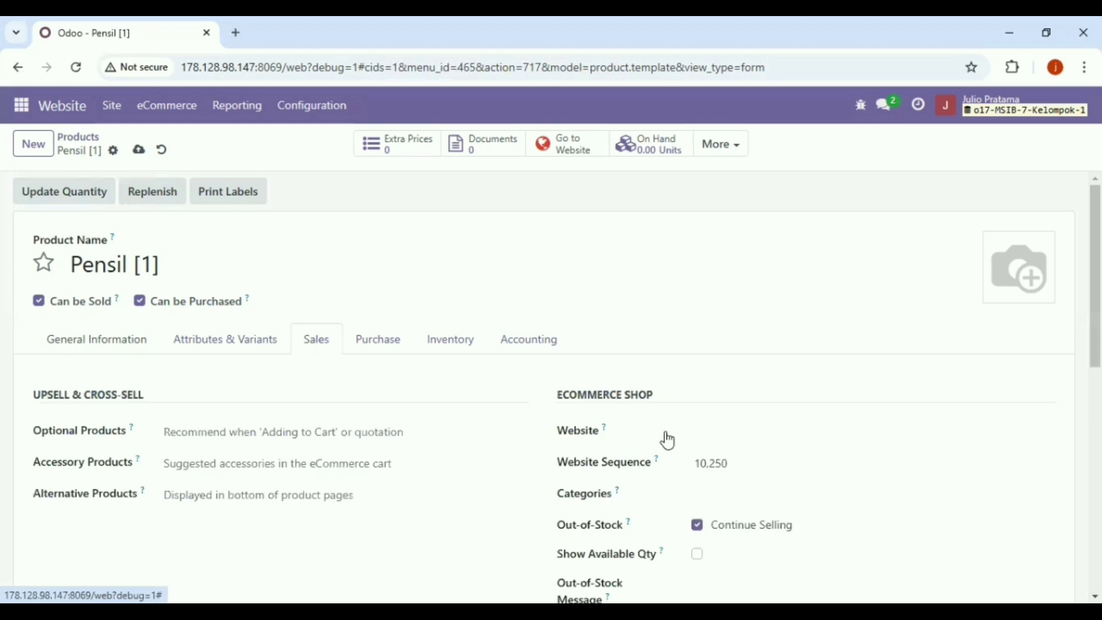
Assign Pensil [1] to WEBSITE E COMMERCE KEL-1, upload a pencil photo, and save
{"action": "left_click", "coordinate": [772, 427]}
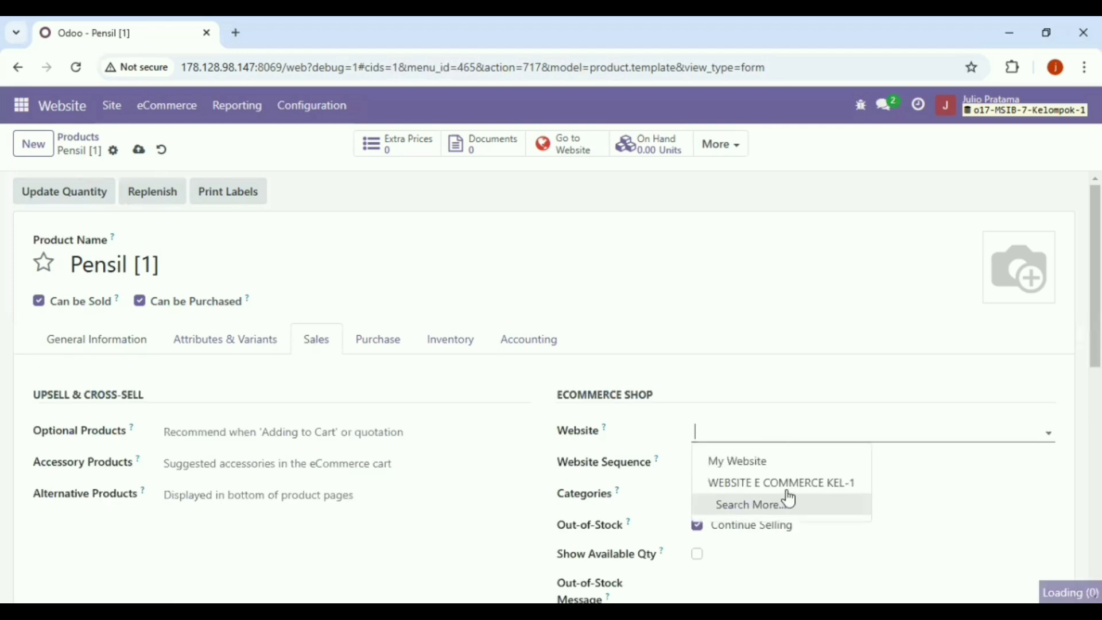
{"action": "key", "text": "Return"}
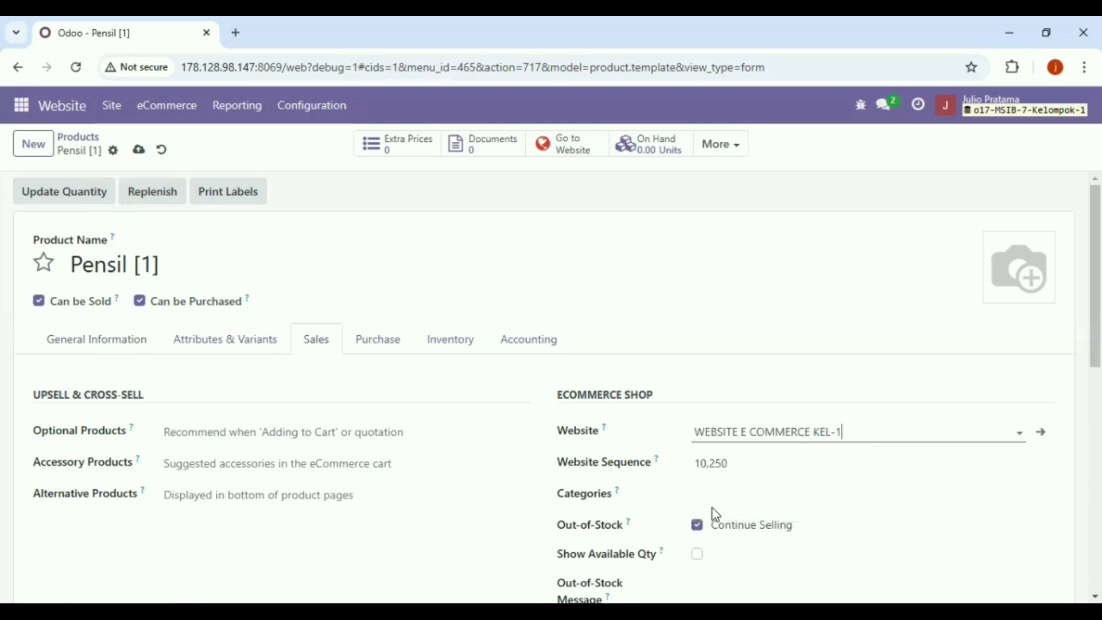
{"action": "left_click", "coordinate": [722, 498]}
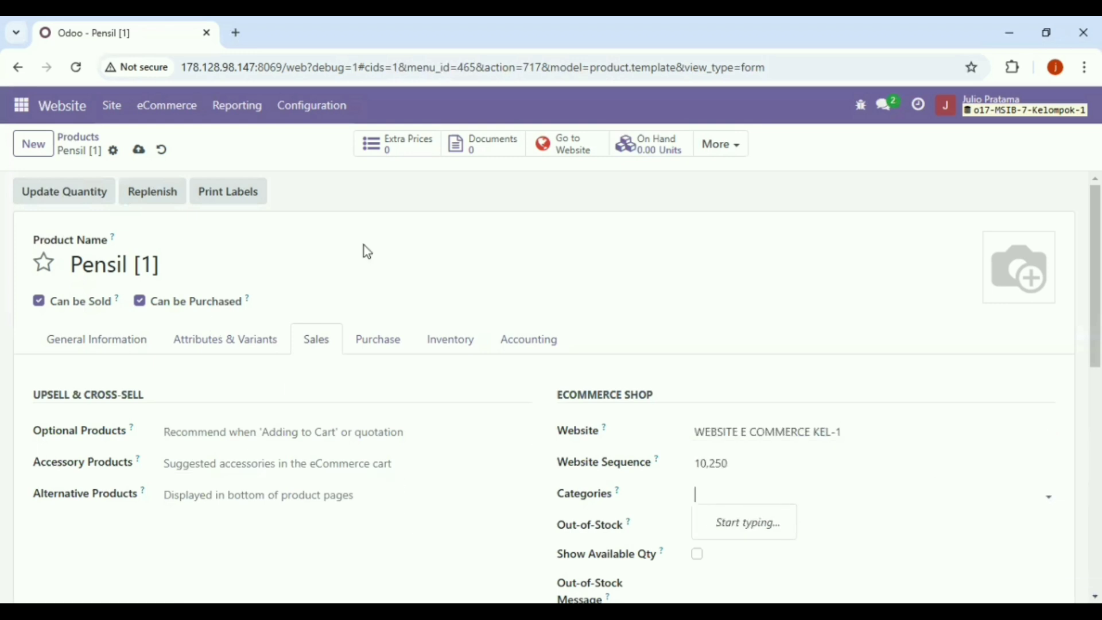
{"action": "left_click", "coordinate": [995, 297]}
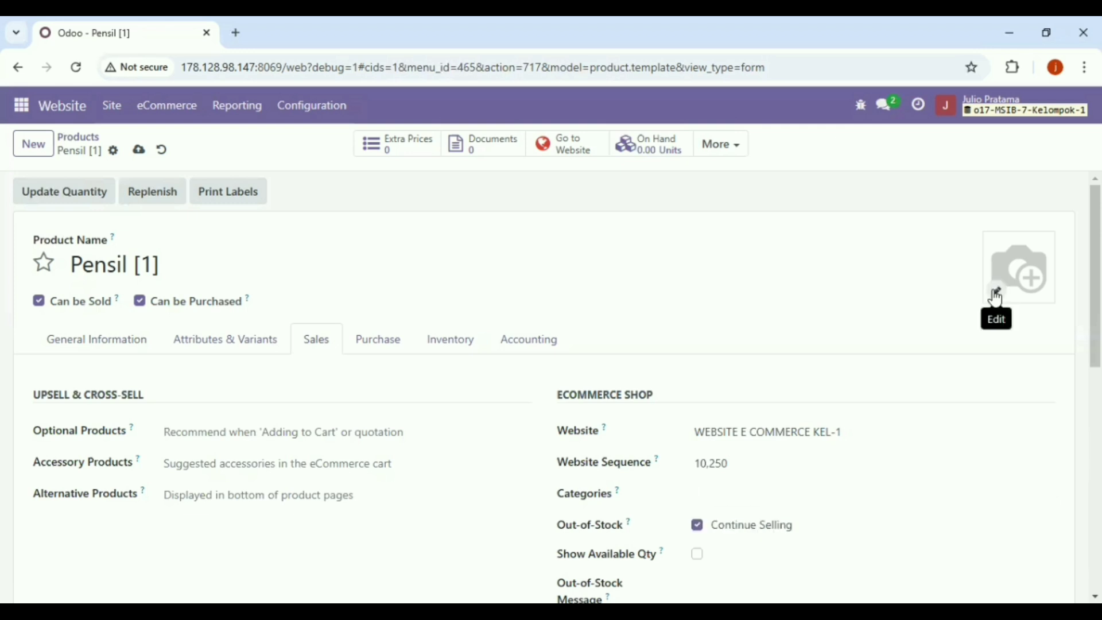
{"action": "left_click", "coordinate": [996, 295]}
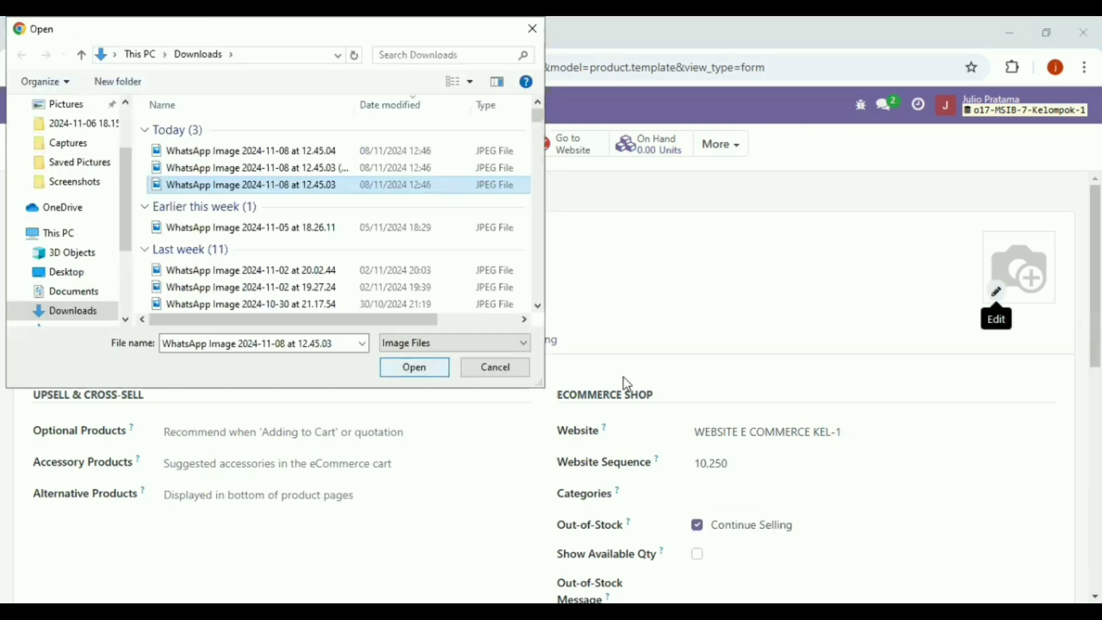
{"action": "left_click", "coordinate": [413, 367]}
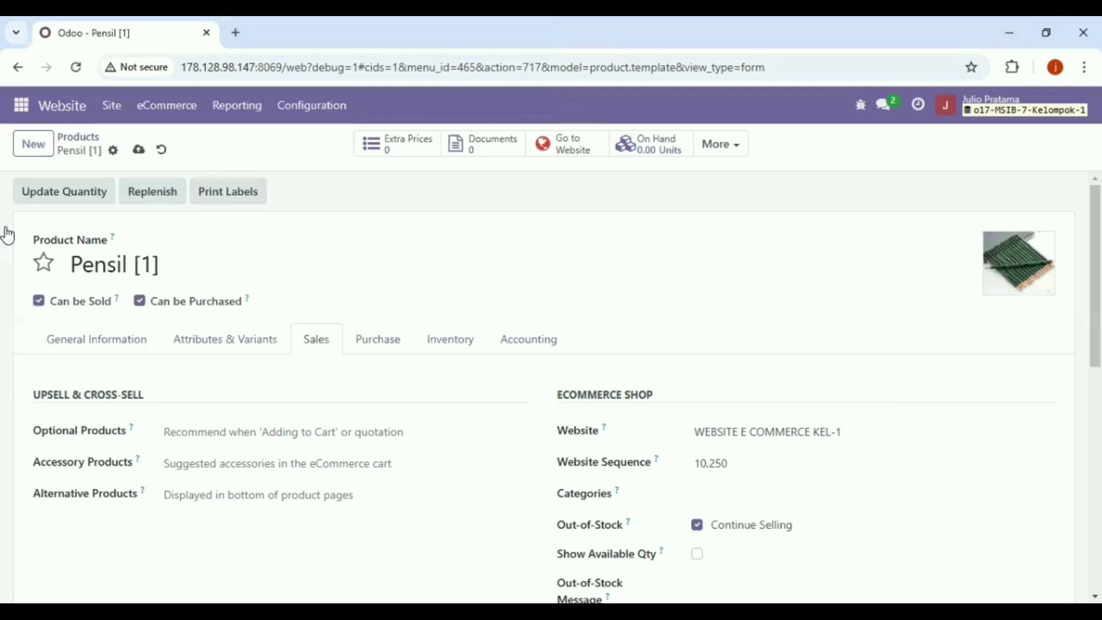
{"action": "left_click", "coordinate": [139, 151]}
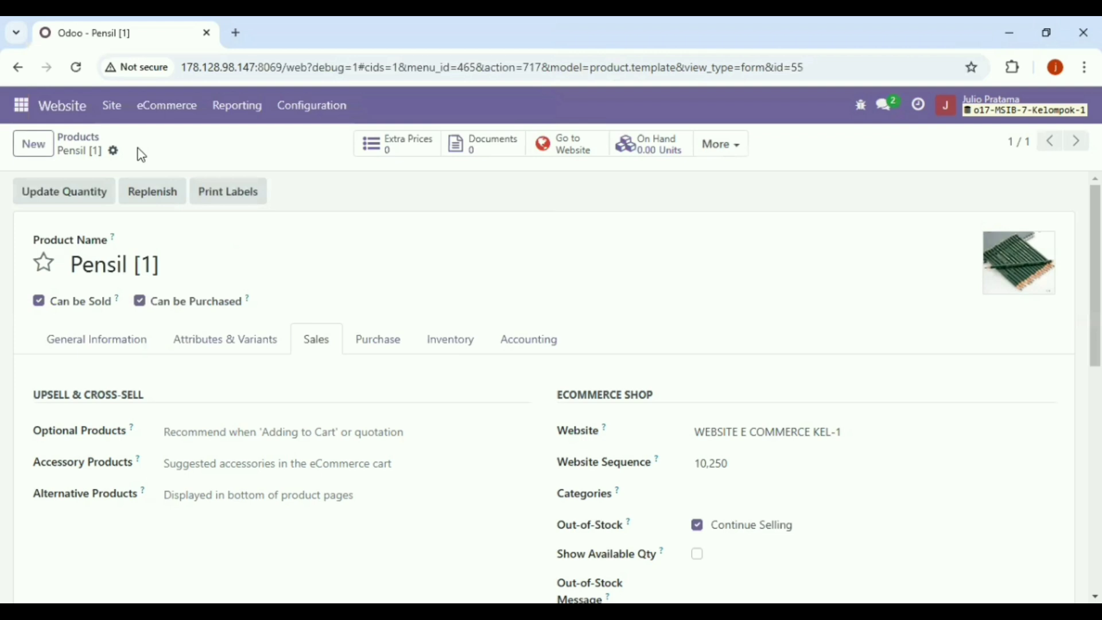
Switch to the website preview and open the Shop page
{"action": "left_click", "coordinate": [165, 119]}
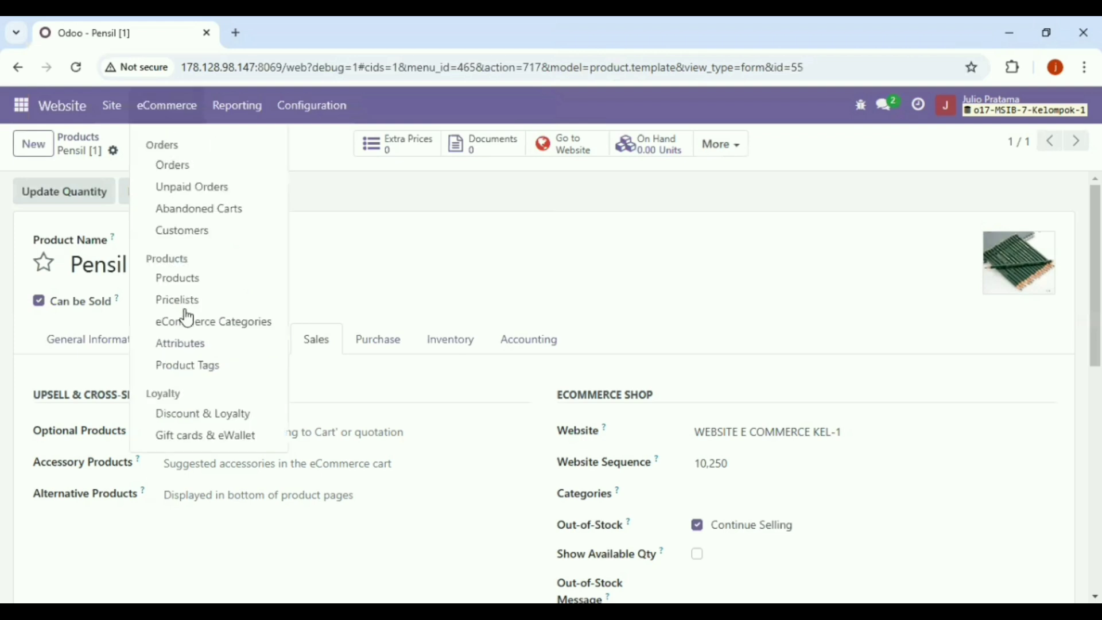
{"action": "left_click", "coordinate": [66, 116]}
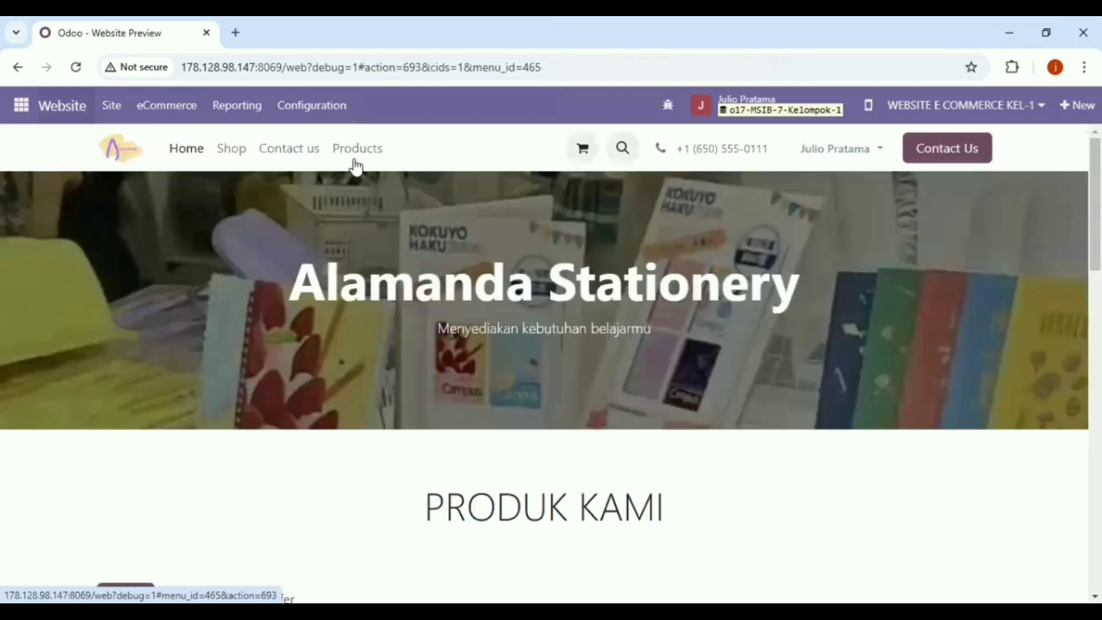
{"action": "left_click", "coordinate": [240, 161]}
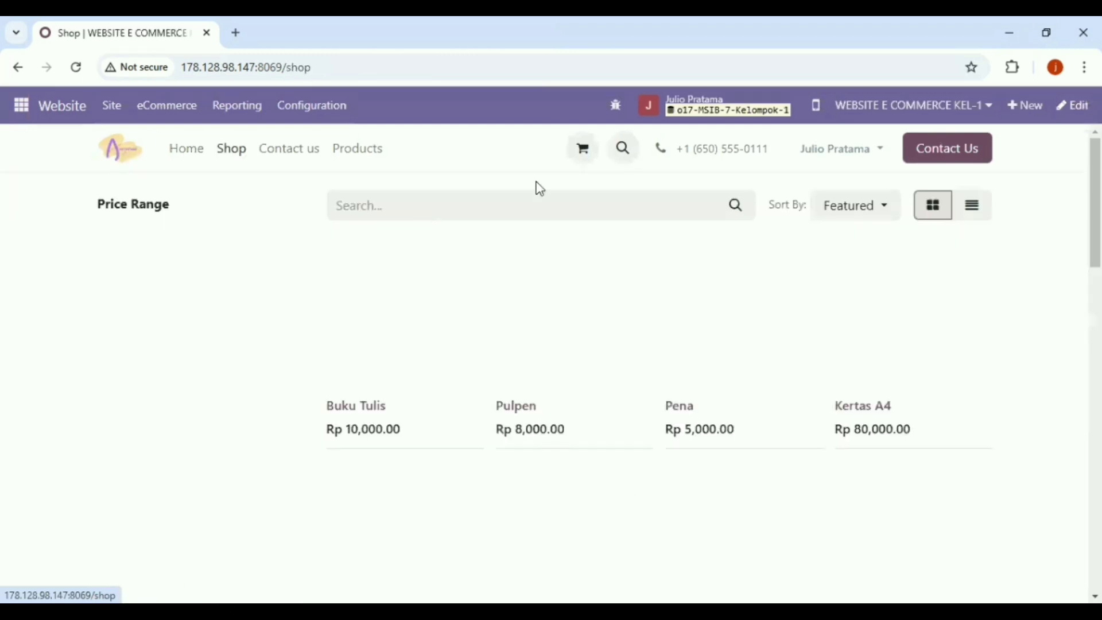
Search the shop for [1] and open the Pensil [1] product page
{"action": "left_click", "coordinate": [566, 203]}
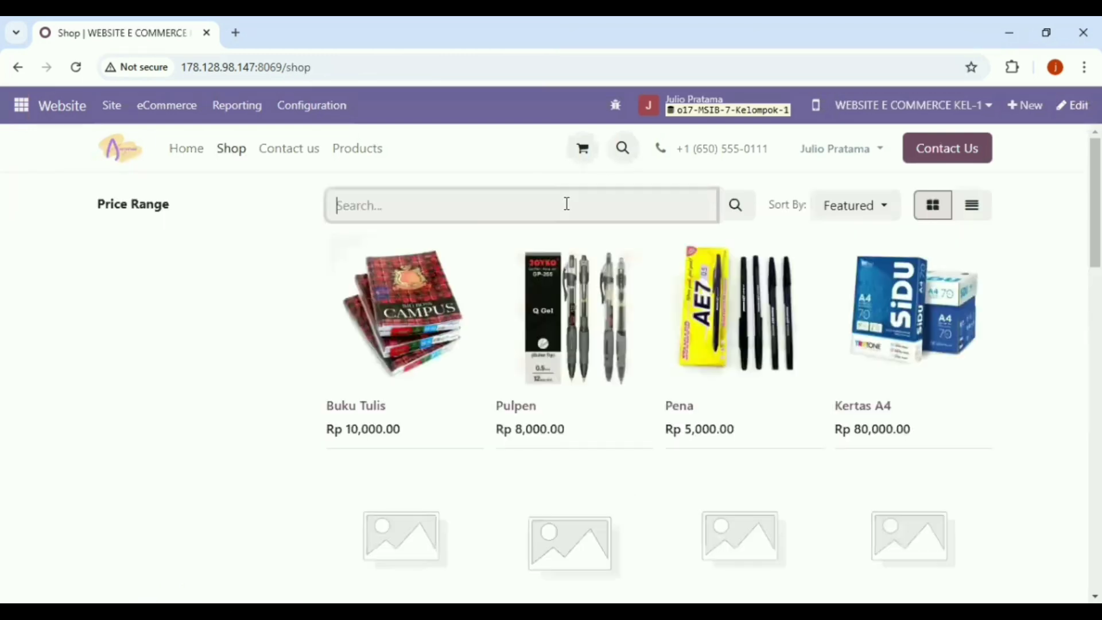
{"action": "type", "text": "[1]"}
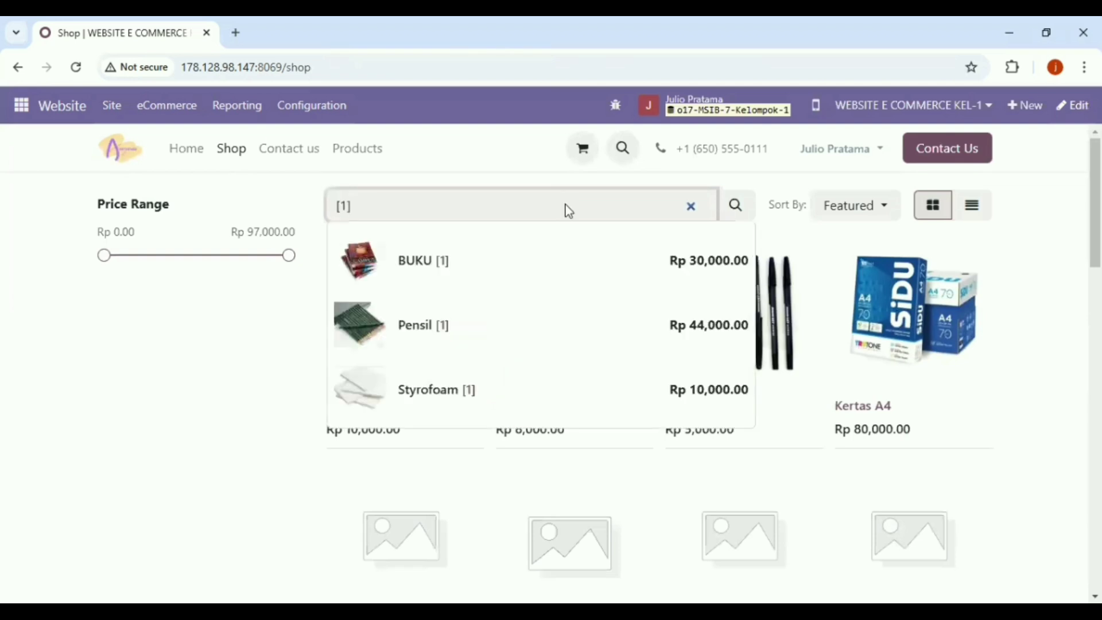
{"action": "key", "text": "Return"}
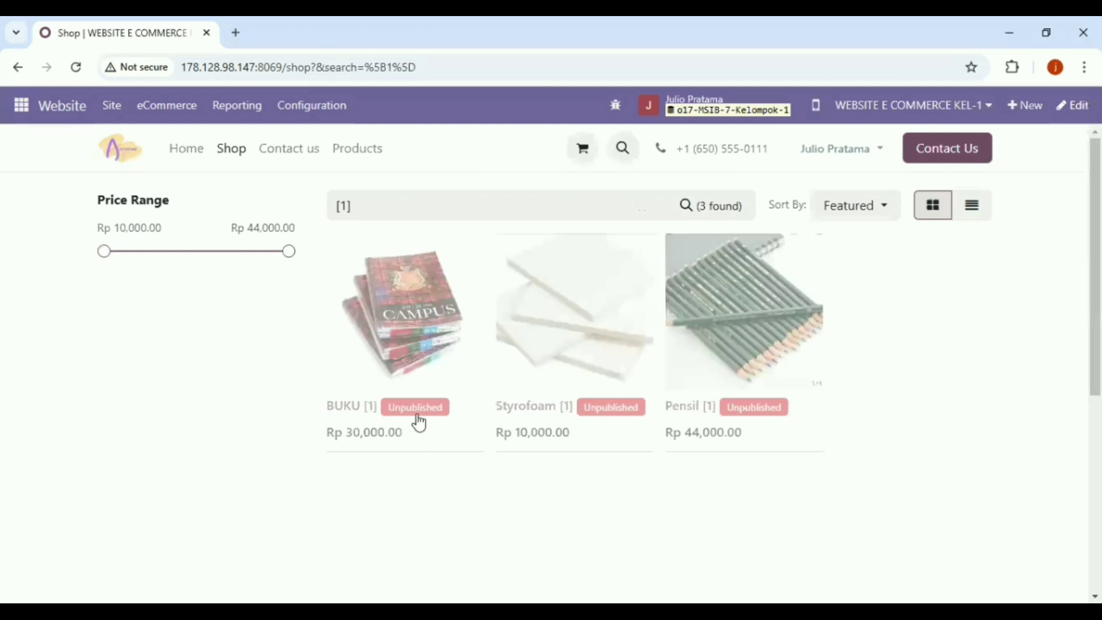
{"action": "left_click", "coordinate": [755, 411]}
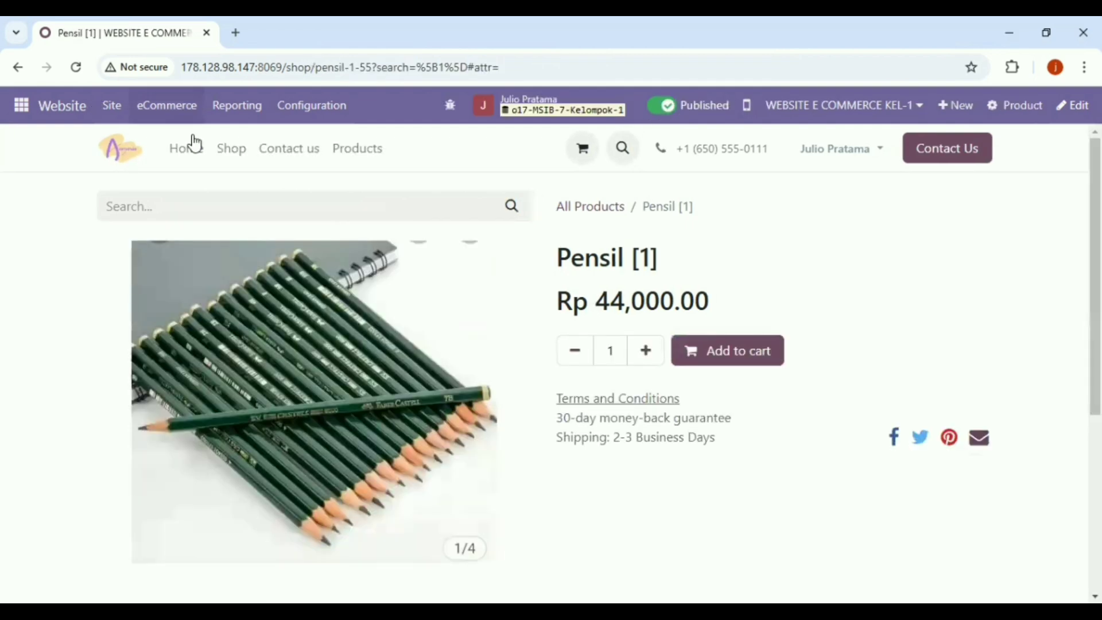
Publish Styrofoam [1] from the [1] search results, then open eCommerce's Discount & Loyalty list
{"action": "left_click", "coordinate": [224, 150]}
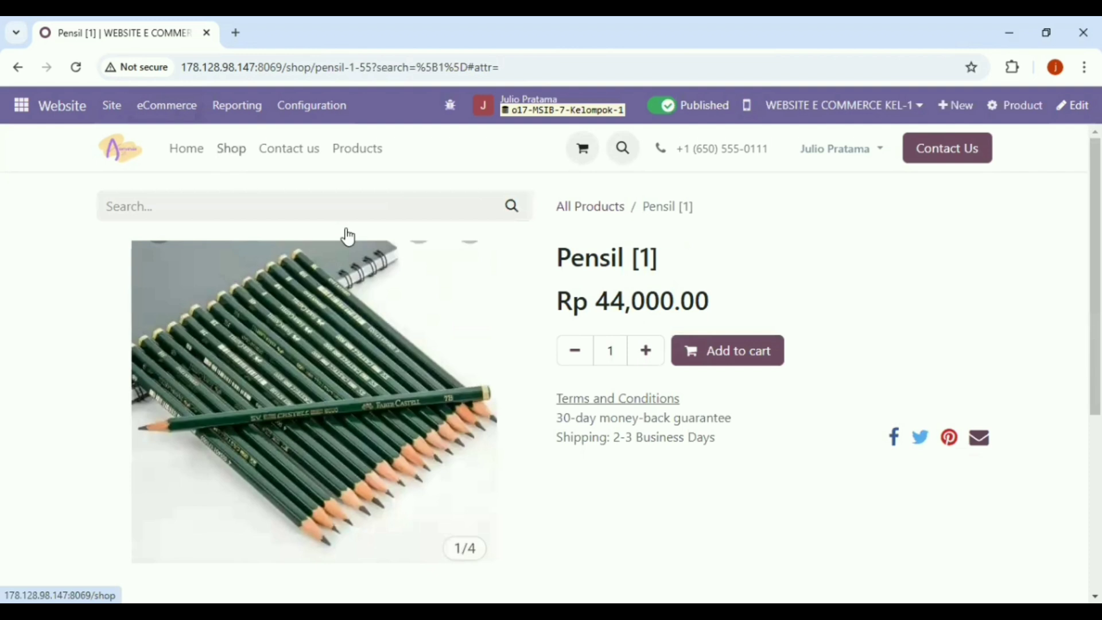
{"action": "left_click", "coordinate": [517, 208]}
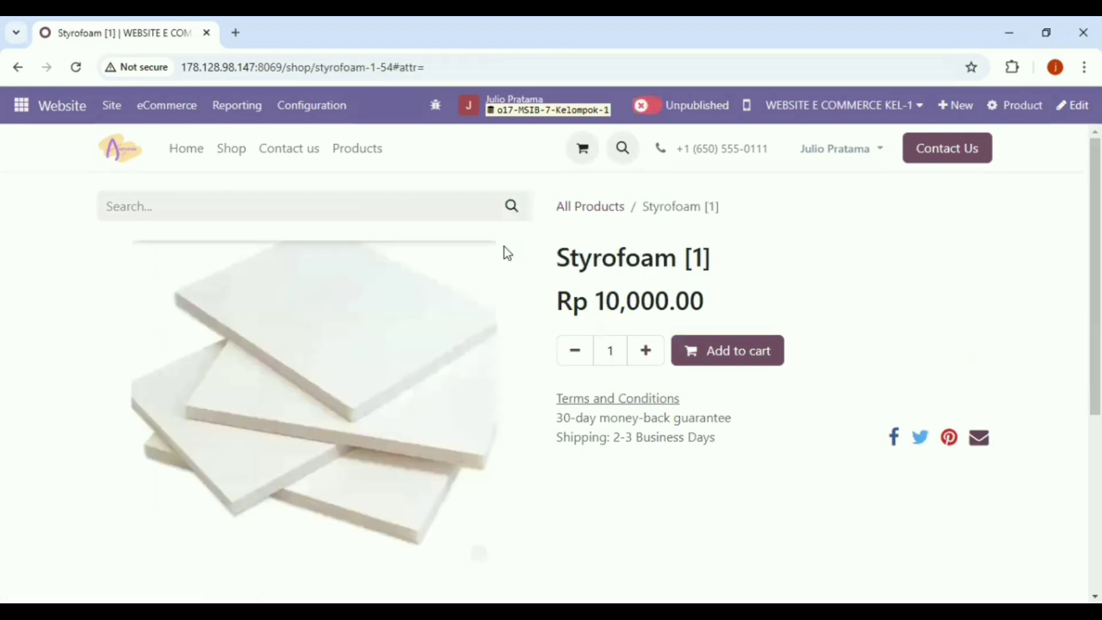
{"action": "left_click", "coordinate": [645, 105]}
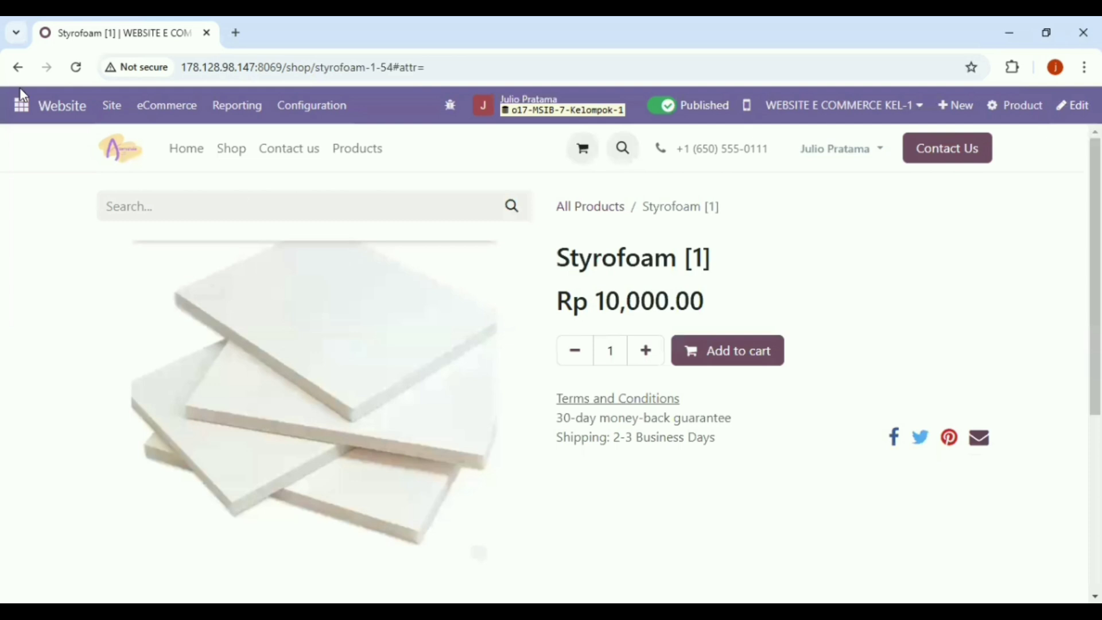
{"action": "left_click", "coordinate": [145, 106]}
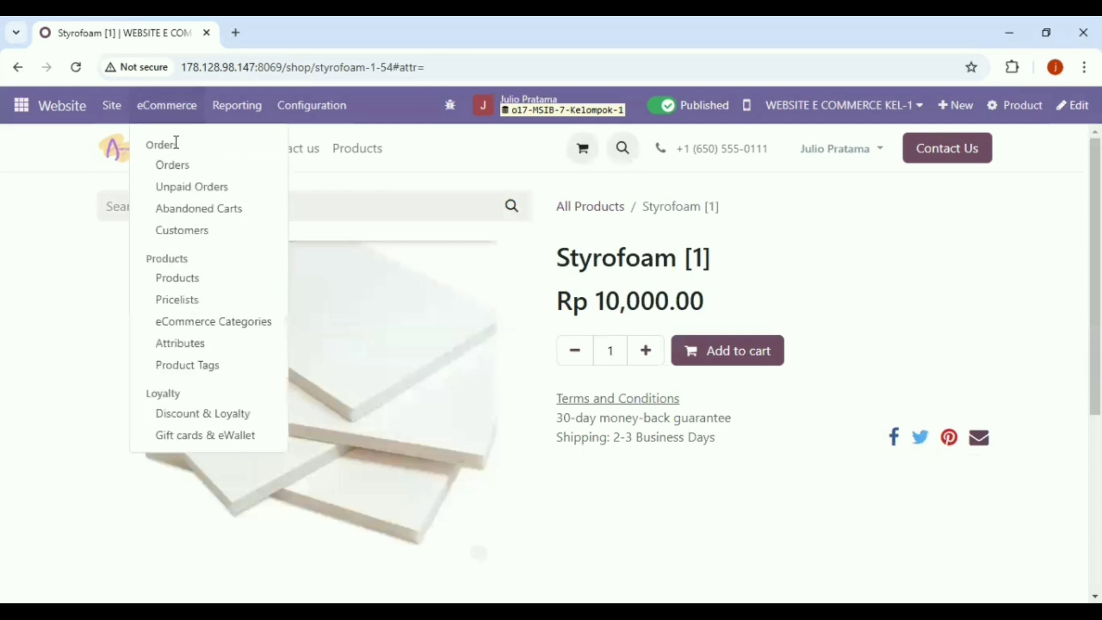
{"action": "left_click", "coordinate": [244, 413]}
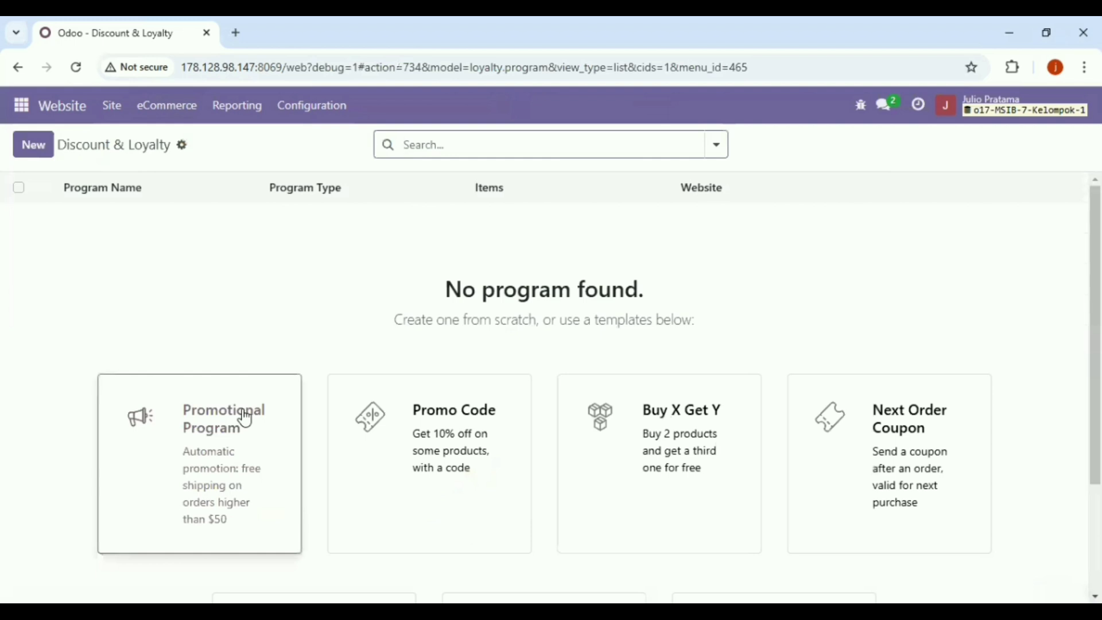
Start a new program named 'Discount 10%'
{"action": "left_click", "coordinate": [33, 148]}
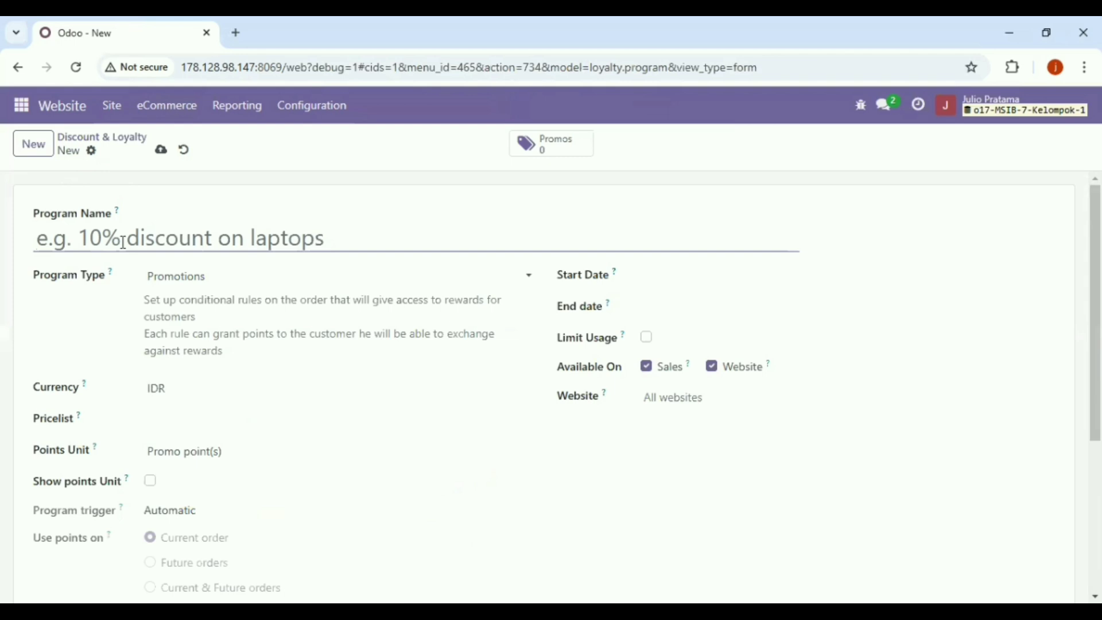
{"action": "type", "text": "DD"}
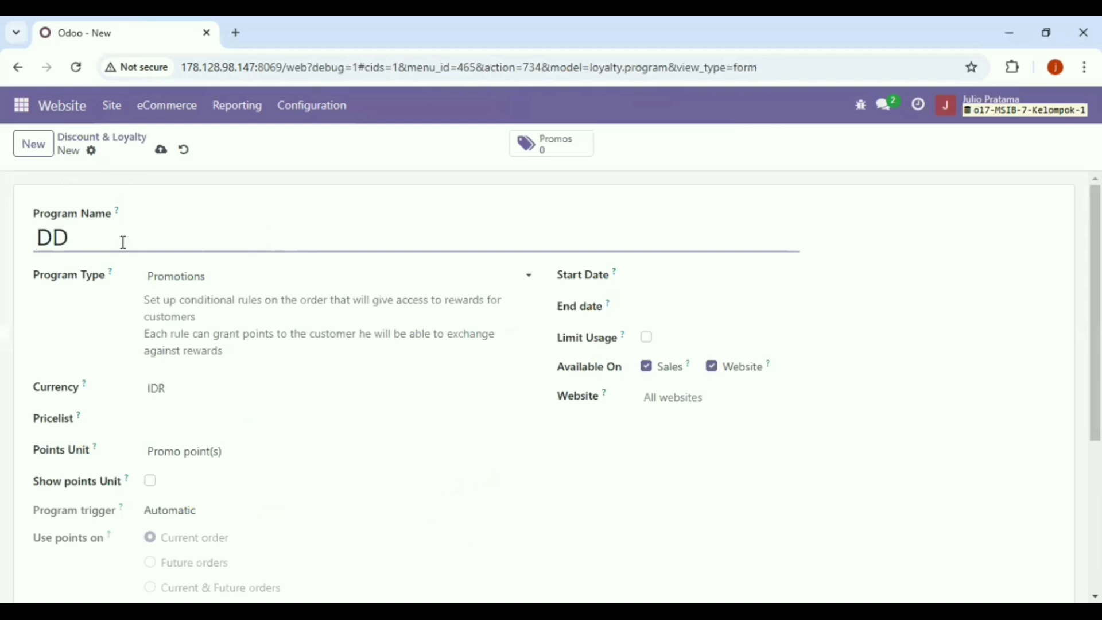
{"action": "key", "text": "BackSpace"}
{"action": "type", "text": "iscount"}
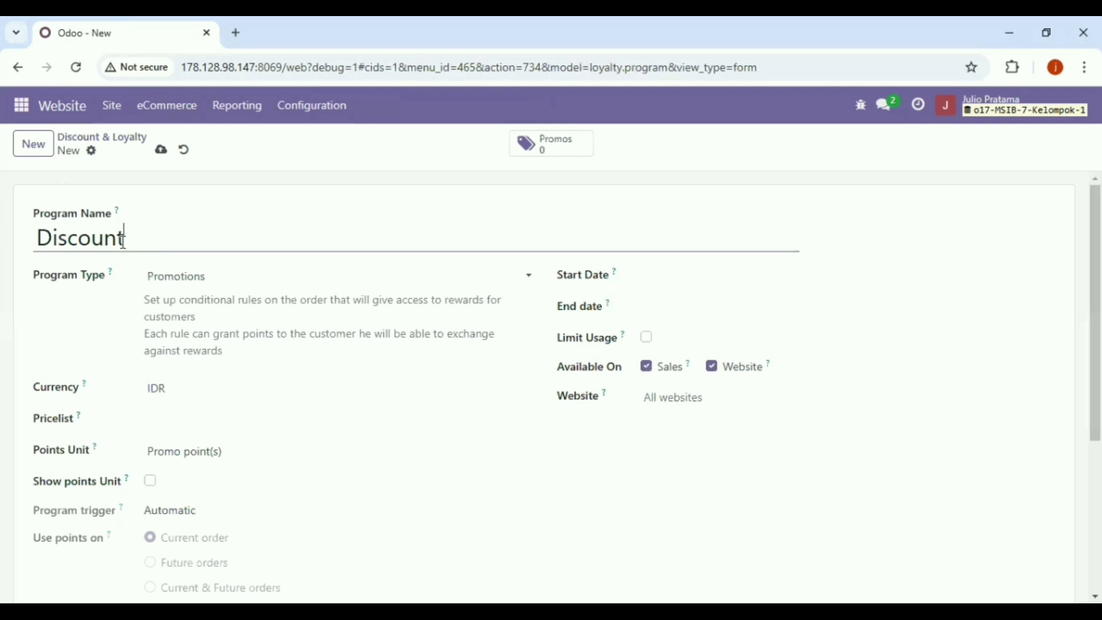
{"action": "type", "text": " 1"}
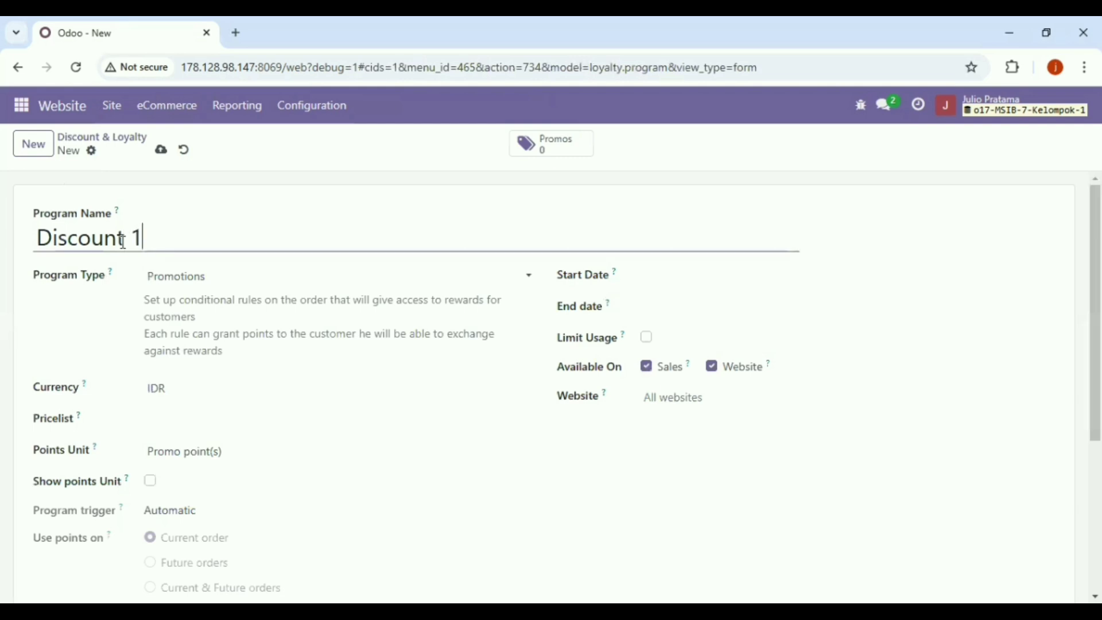
{"action": "type", "text": "0%"}
Make it a Discount Code program running 11/08/2024 to 11/15/2024
{"action": "left_click", "coordinate": [180, 276]}
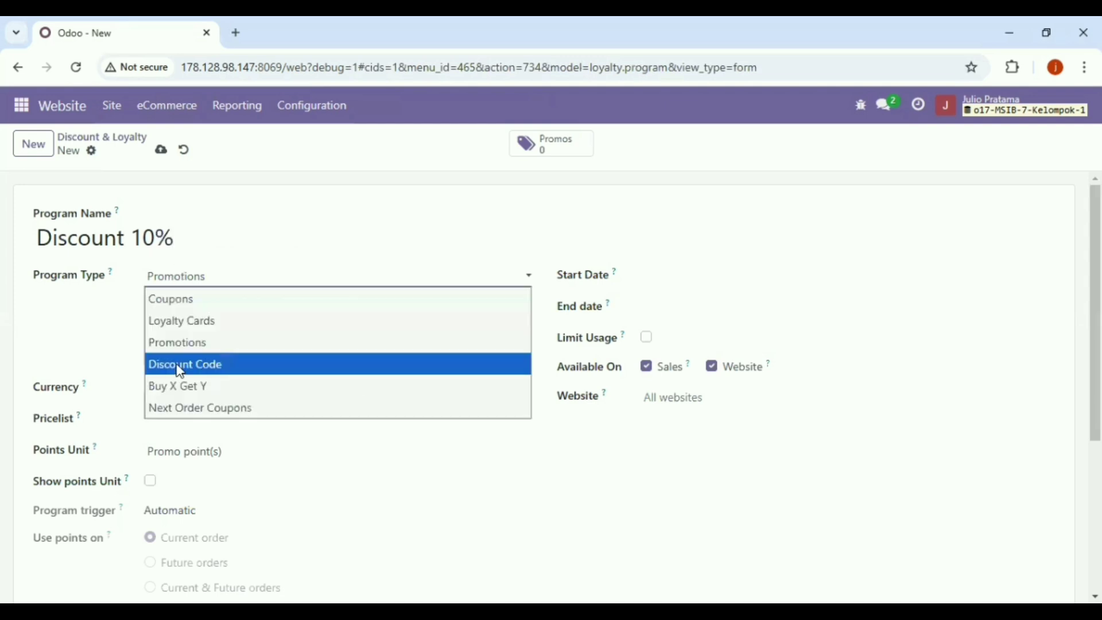
{"action": "left_click", "coordinate": [181, 369]}
{"action": "left_click", "coordinate": [661, 276]}
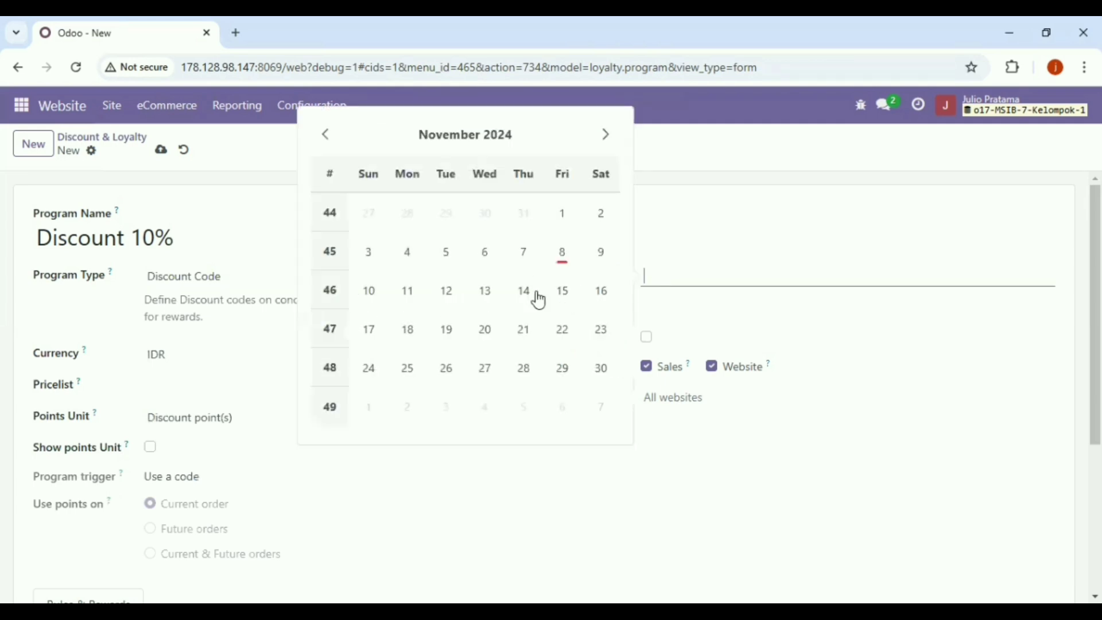
{"action": "left_click", "coordinate": [562, 258]}
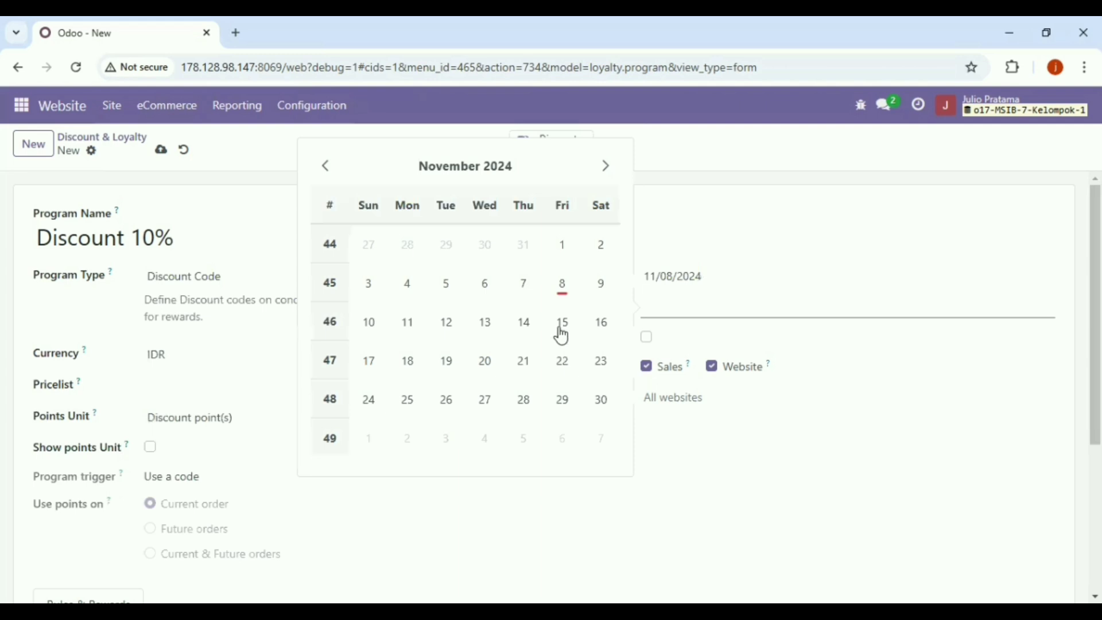
{"action": "left_click", "coordinate": [563, 335]}
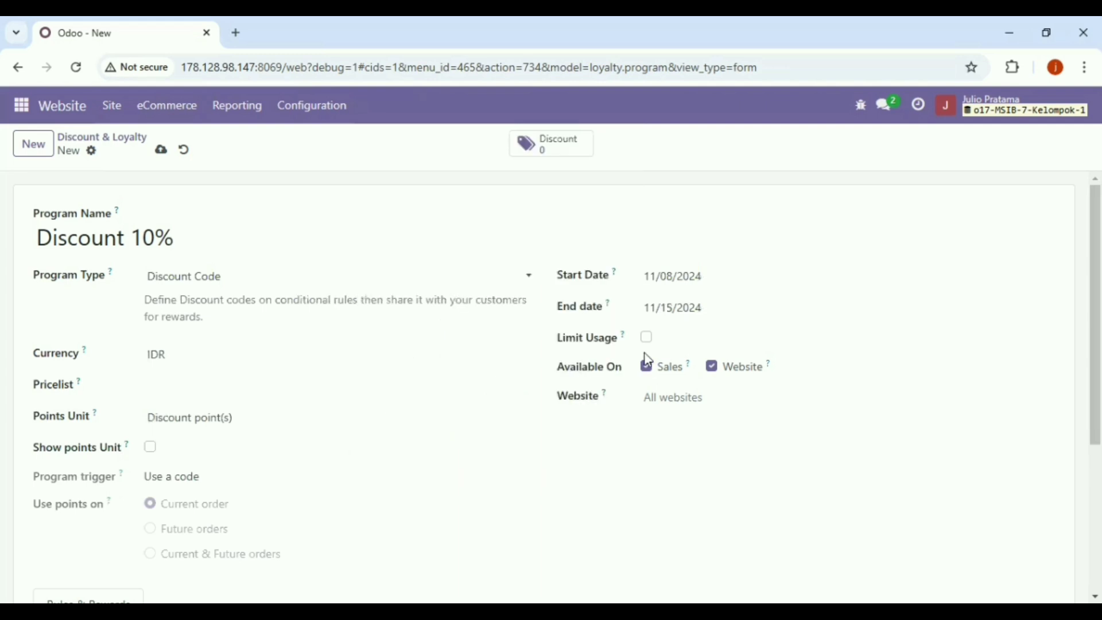
Set the program's pricelist to OKTOBER 2024 (IDR)
{"action": "left_click", "coordinate": [211, 384]}
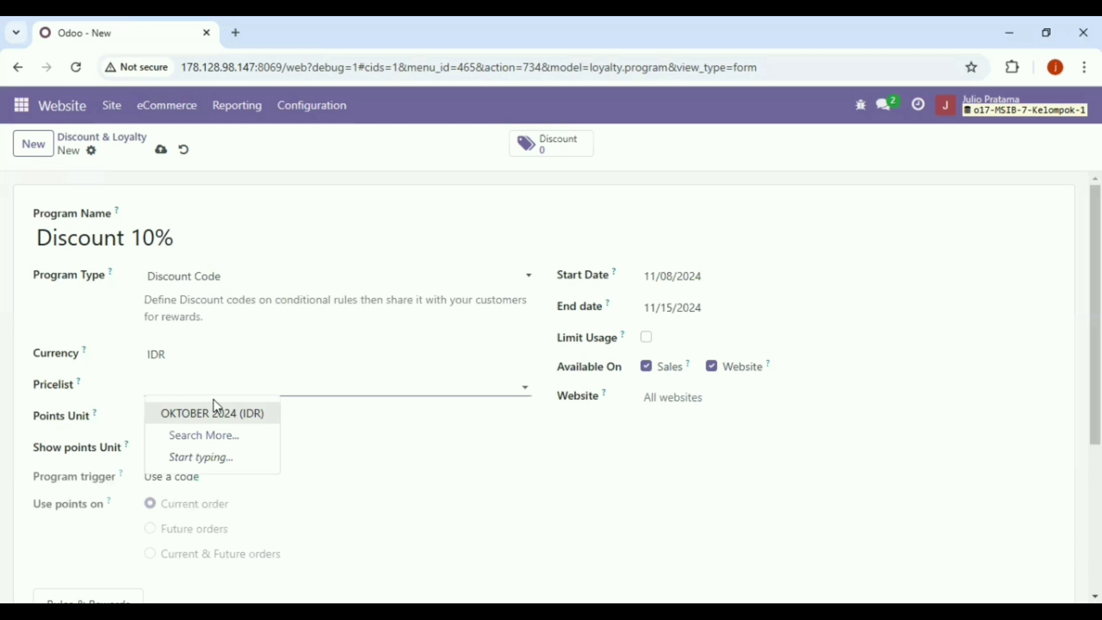
{"action": "left_click", "coordinate": [217, 414]}
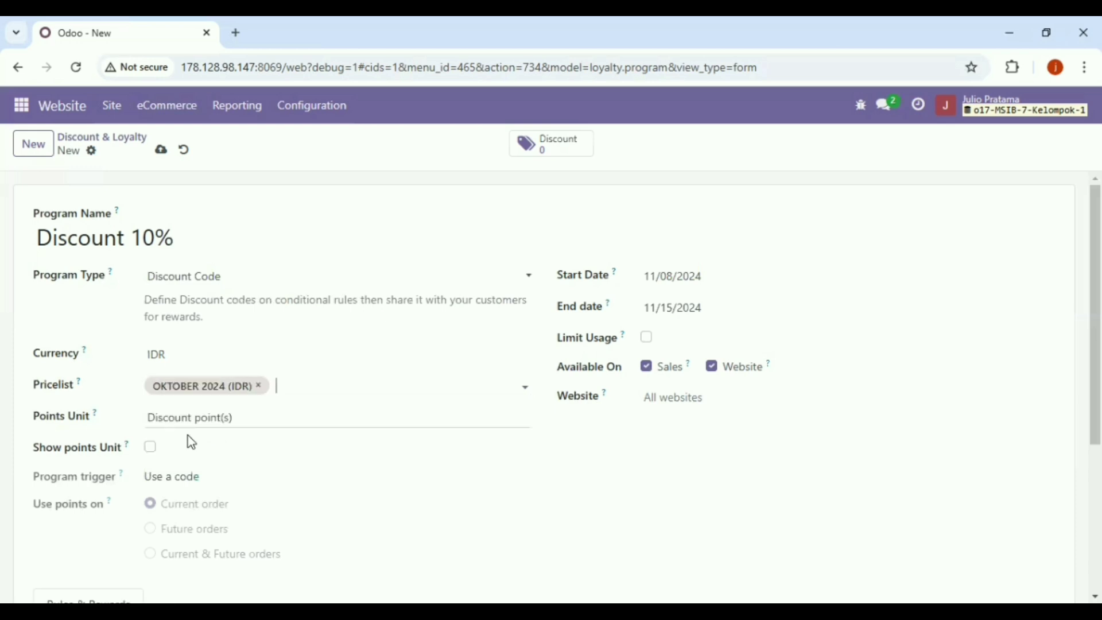
{"action": "left_click", "coordinate": [233, 414]}
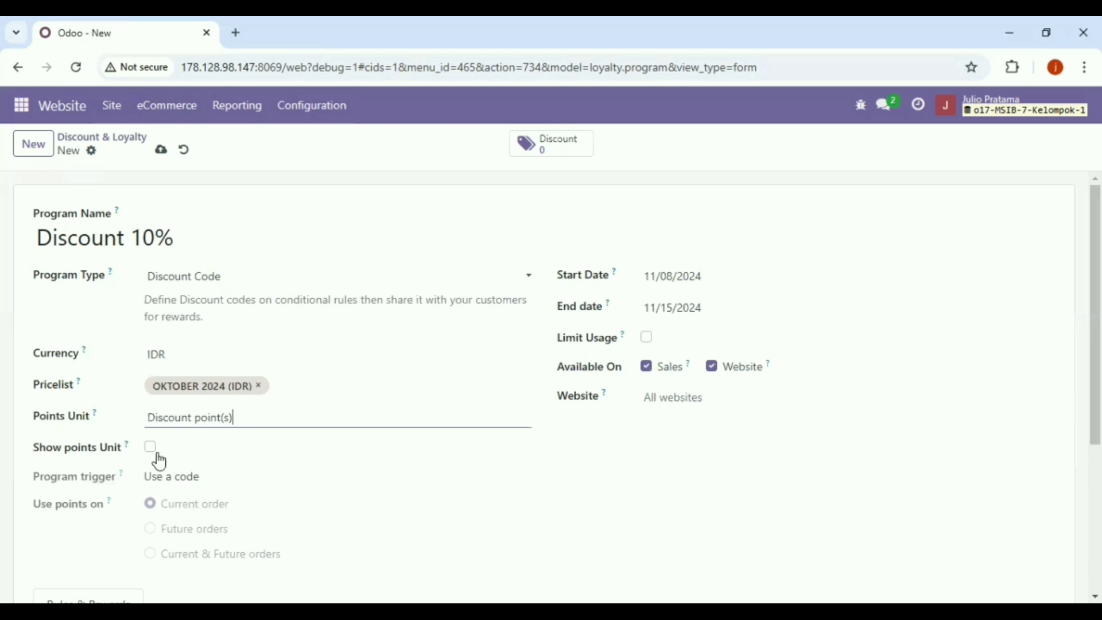
Restrict the program to the WEBSITE E COMMERCE KEL-1 website
{"action": "left_click", "coordinate": [707, 396]}
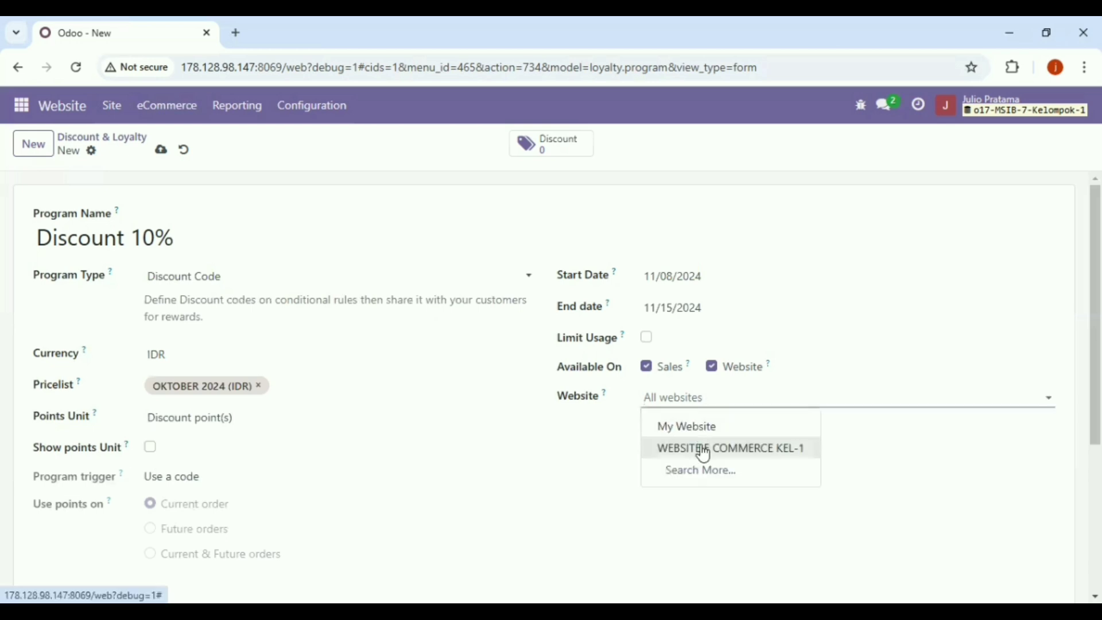
{"action": "left_click", "coordinate": [705, 451]}
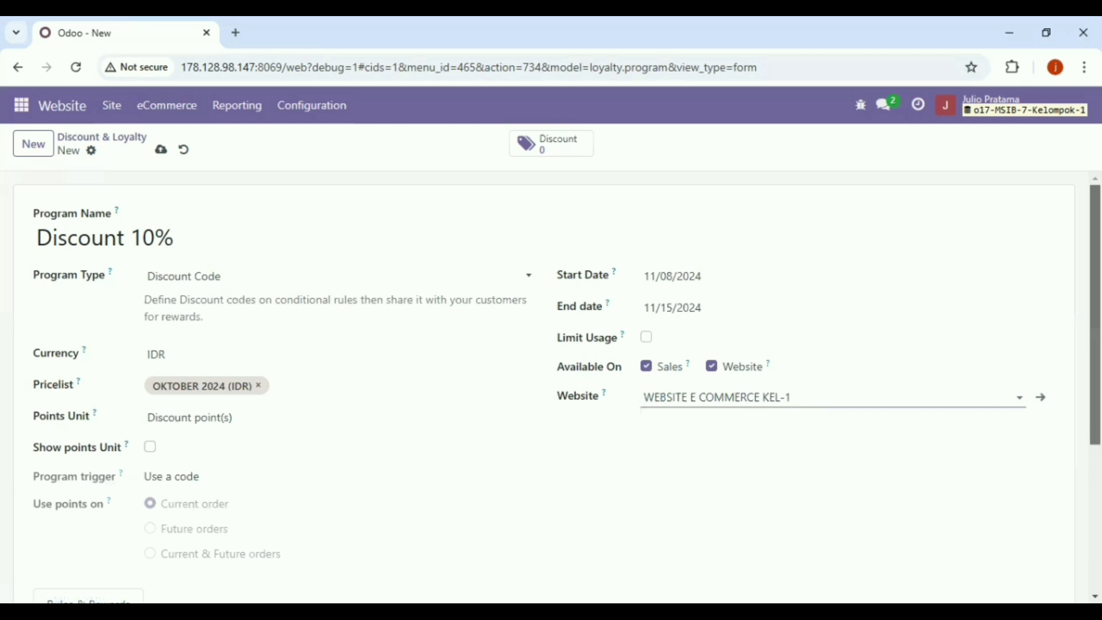
{"action": "scroll", "coordinate": [550, 387], "scroll_direction": "down", "scroll_amount": 2}
{"action": "scroll", "coordinate": [147, 470], "scroll_direction": "down", "scroll_amount": 1}
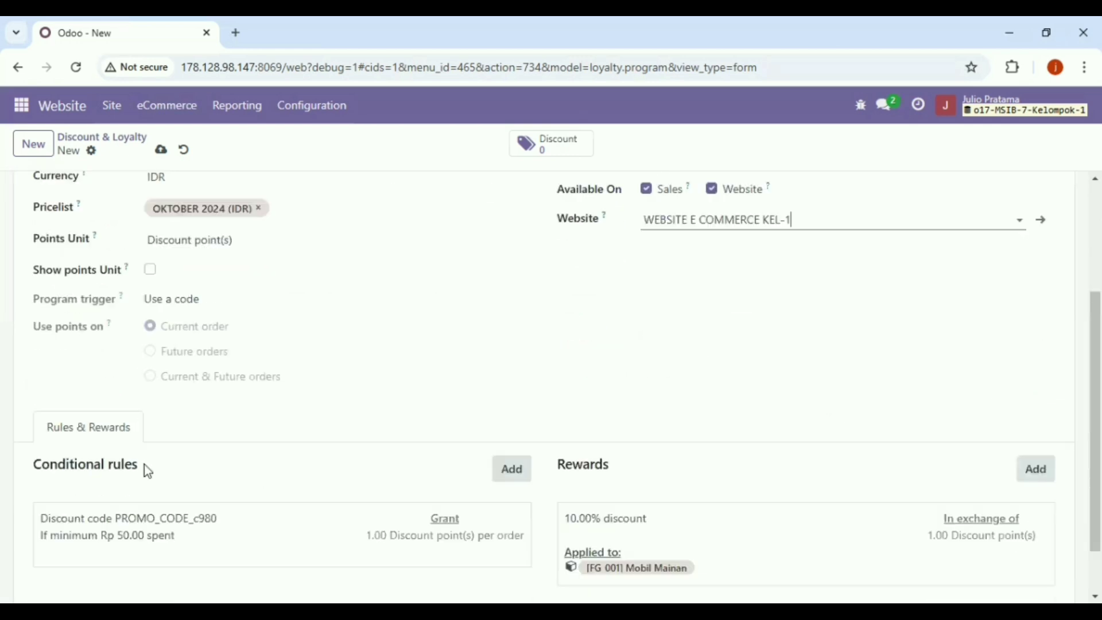
{"action": "left_click", "coordinate": [515, 478]}
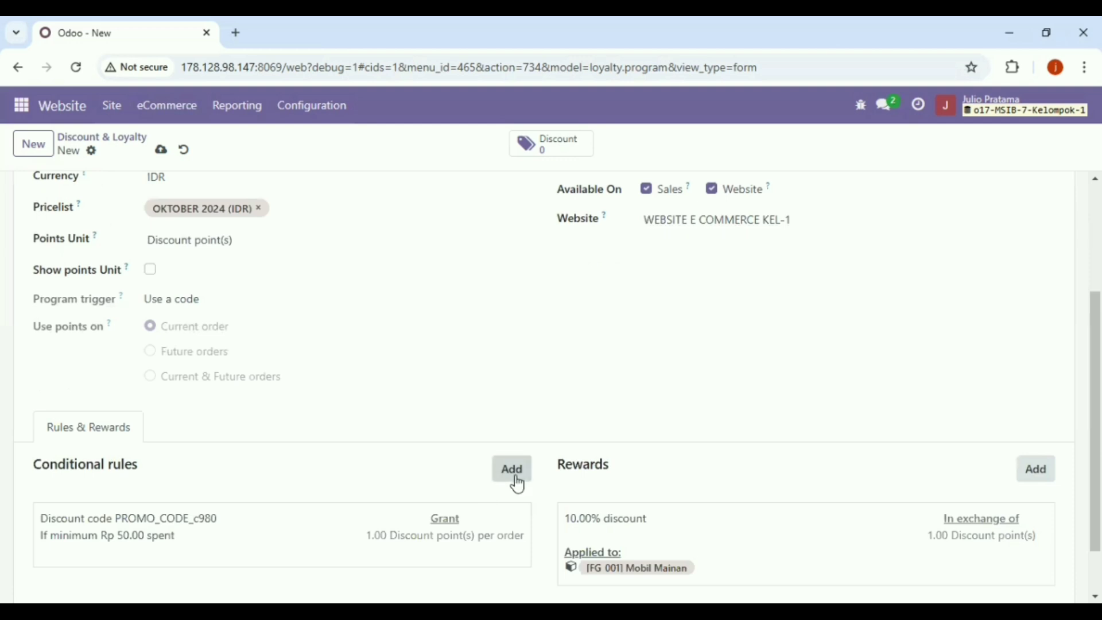
Create a conditional rule with minimum quantity 3 that grants 10 points
{"action": "left_click", "coordinate": [517, 472]}
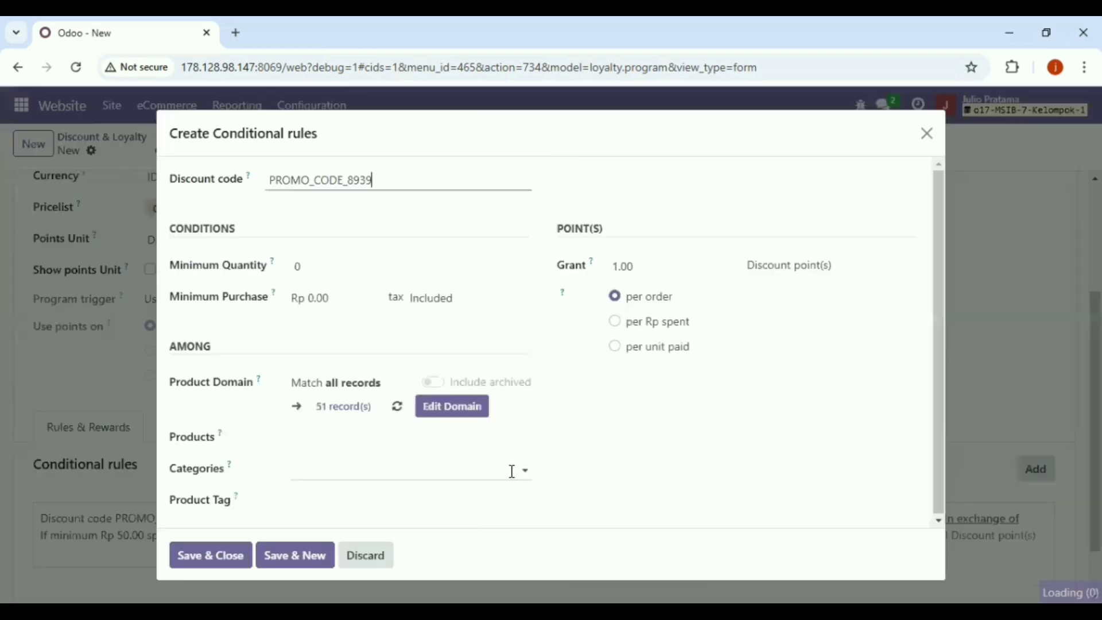
{"action": "left_click", "coordinate": [338, 264]}
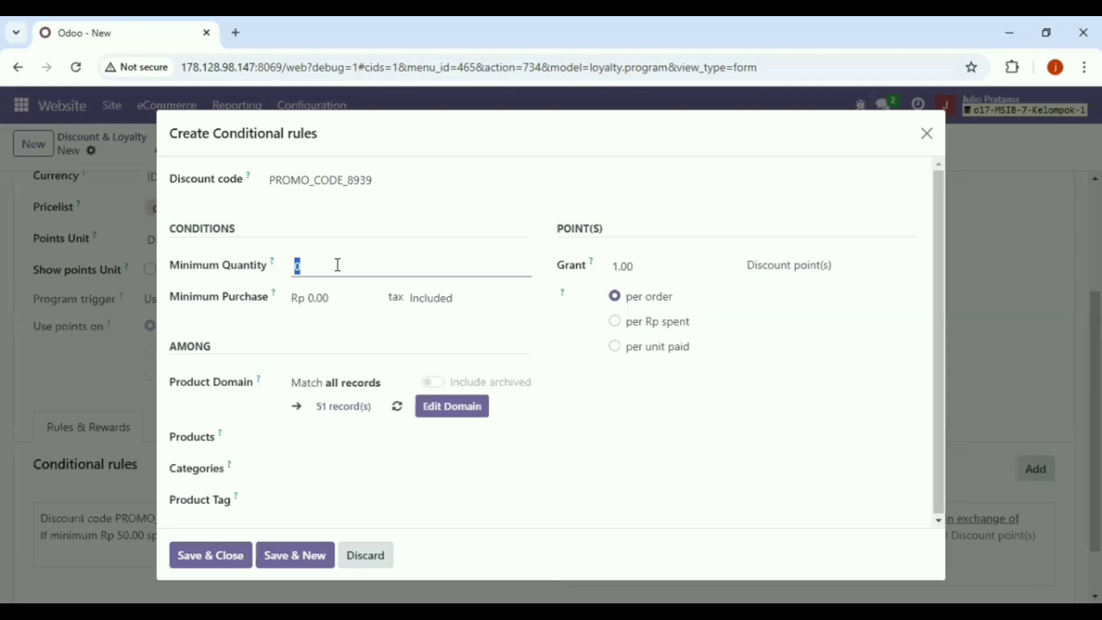
{"action": "key", "text": "BackSpace"}
{"action": "type", "text": "3"}
{"action": "left_click", "coordinate": [354, 304]}
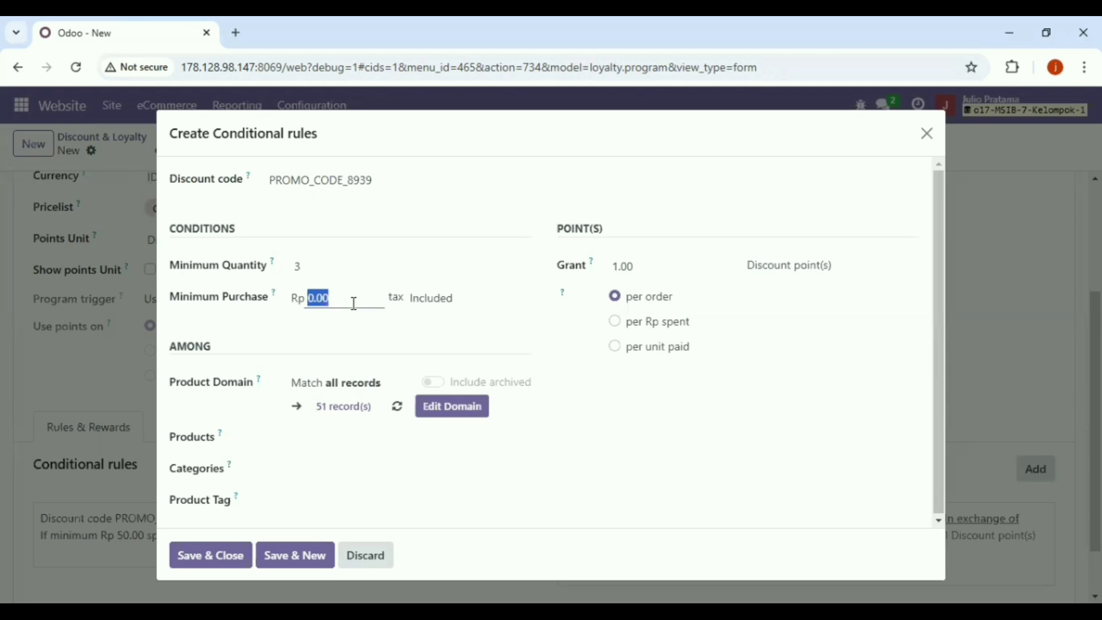
{"action": "left_click", "coordinate": [656, 269]}
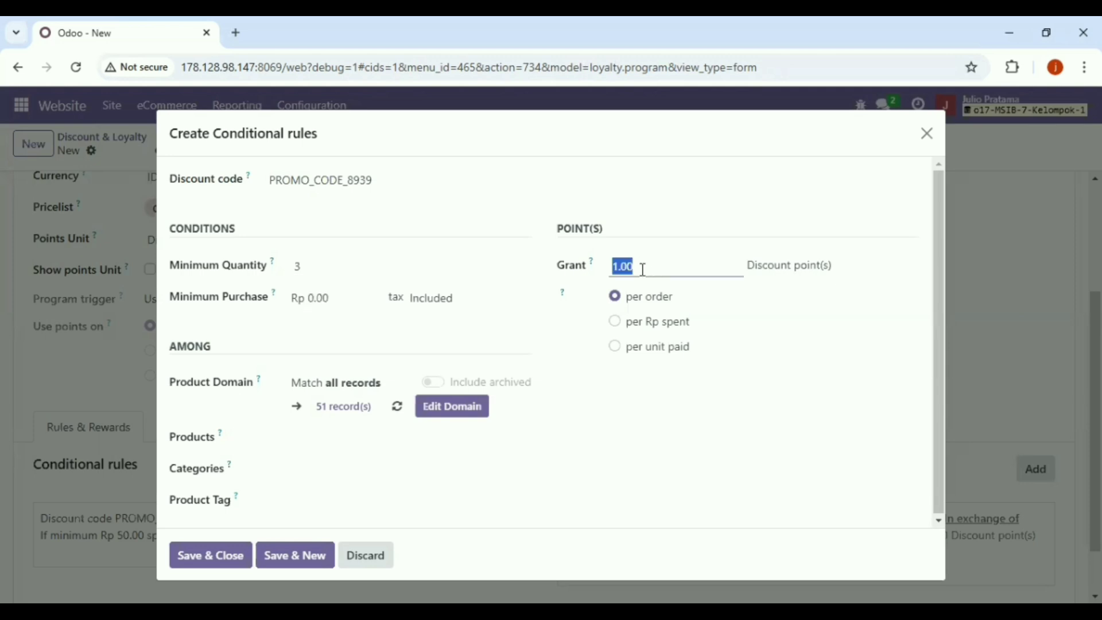
{"action": "key", "text": "BackSpace"}
{"action": "type", "text": "10"}
Limit the rule to category All / ATK and product BUKU [1], then save it
{"action": "left_click", "coordinate": [318, 468]}
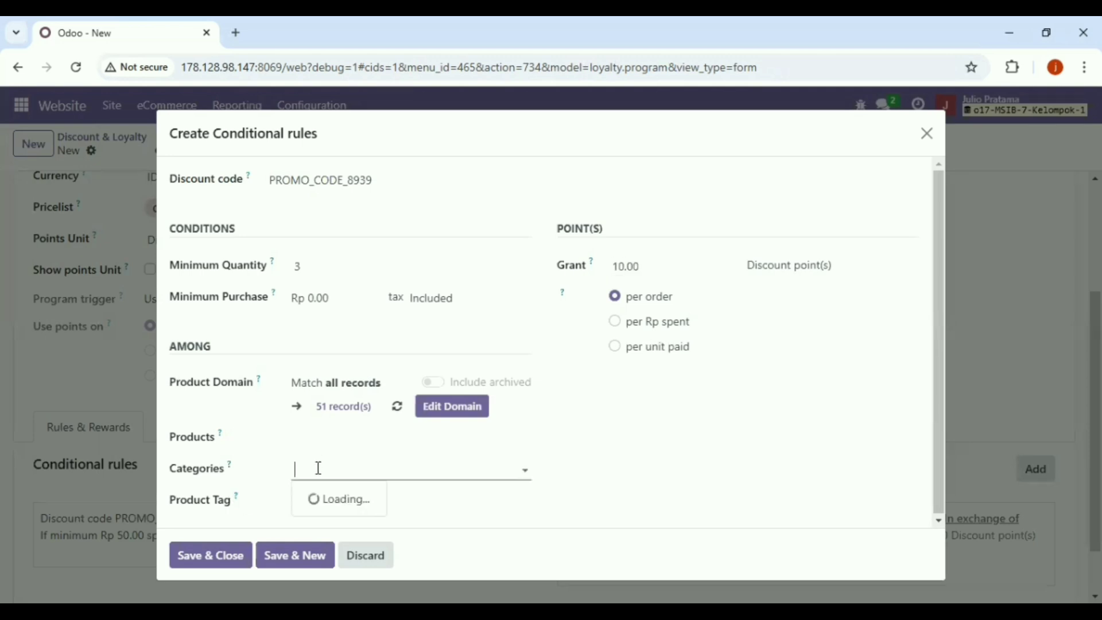
{"action": "left_click", "coordinate": [339, 267]}
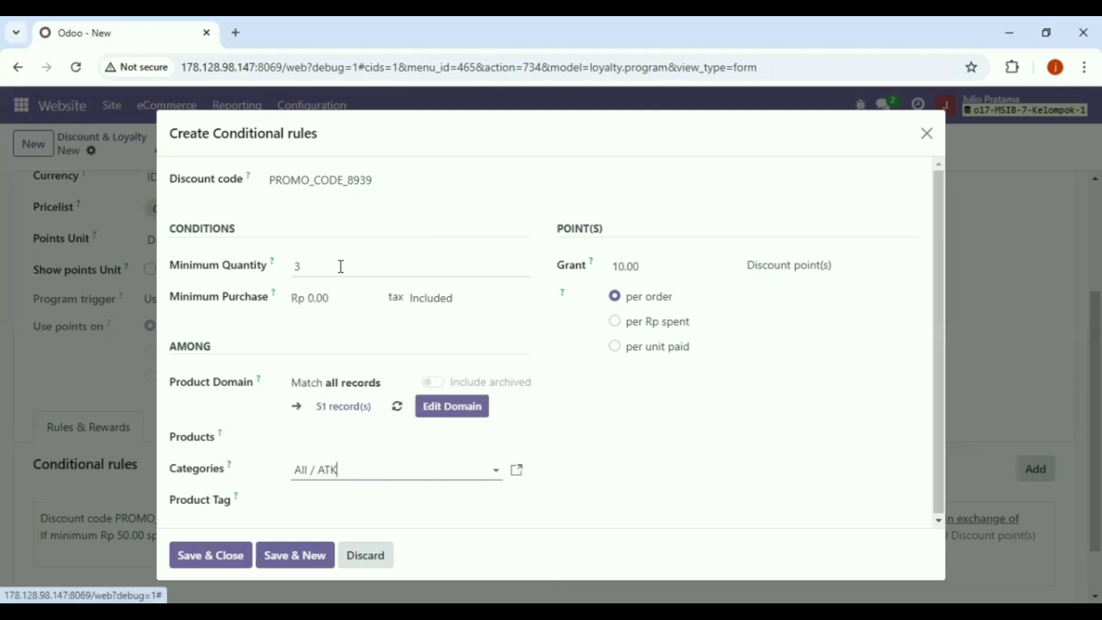
{"action": "left_click", "coordinate": [326, 439]}
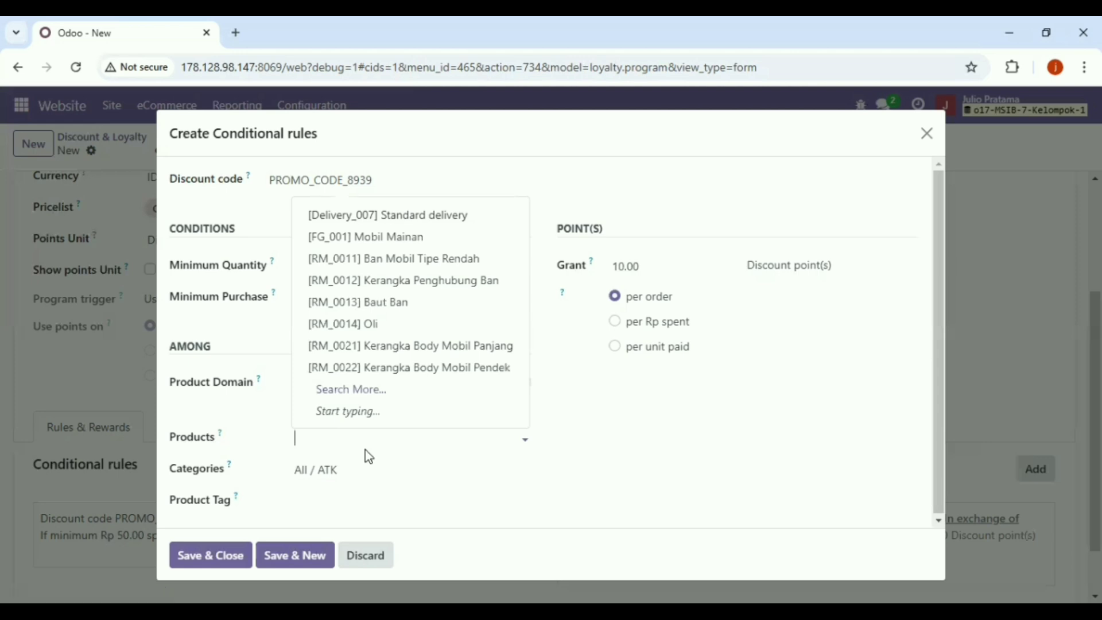
{"action": "type", "text": "B"}
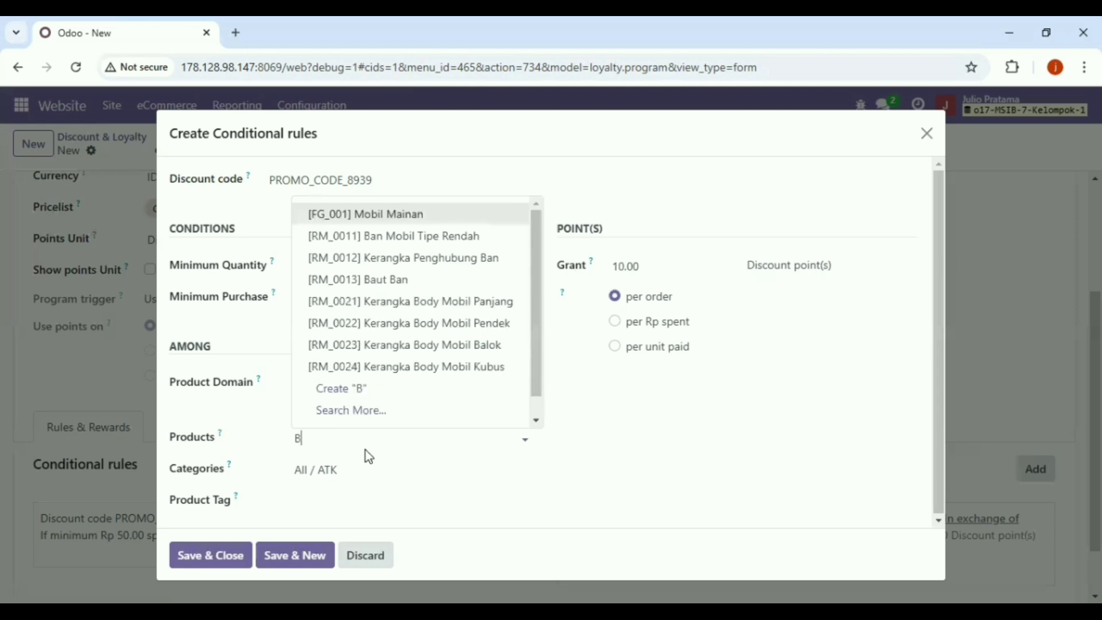
{"action": "type", "text": "UKU"}
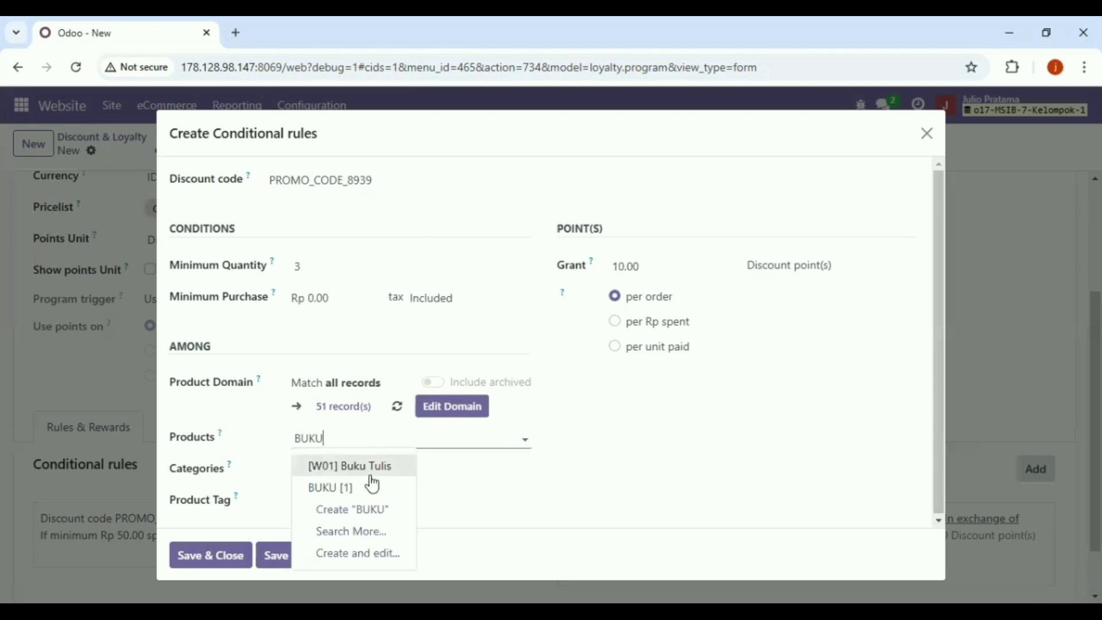
{"action": "left_click", "coordinate": [368, 487]}
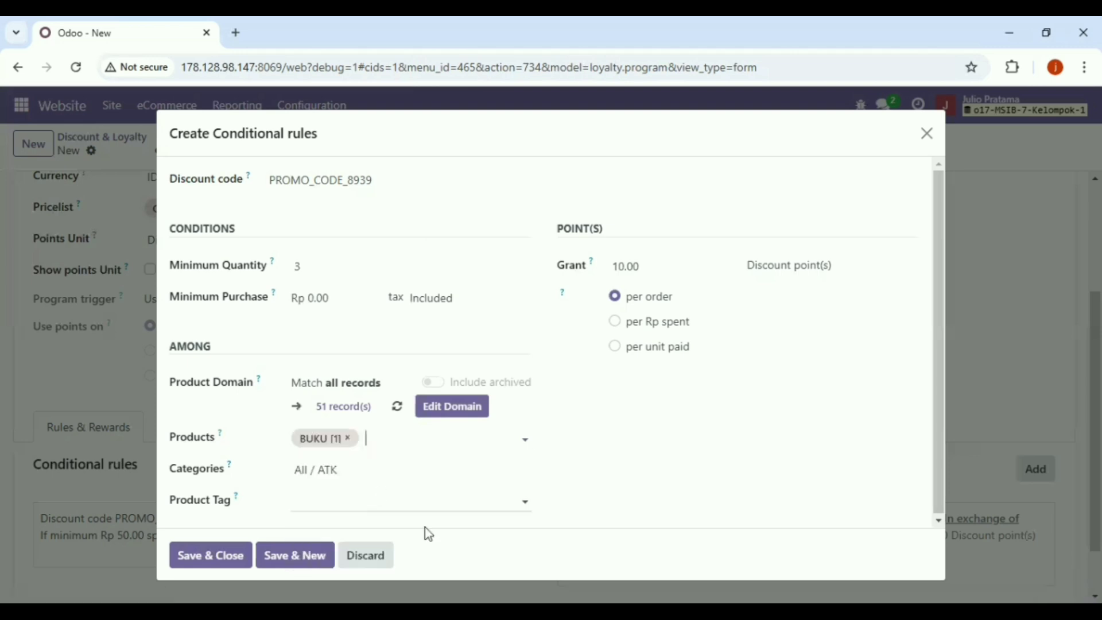
{"action": "left_click", "coordinate": [365, 509]}
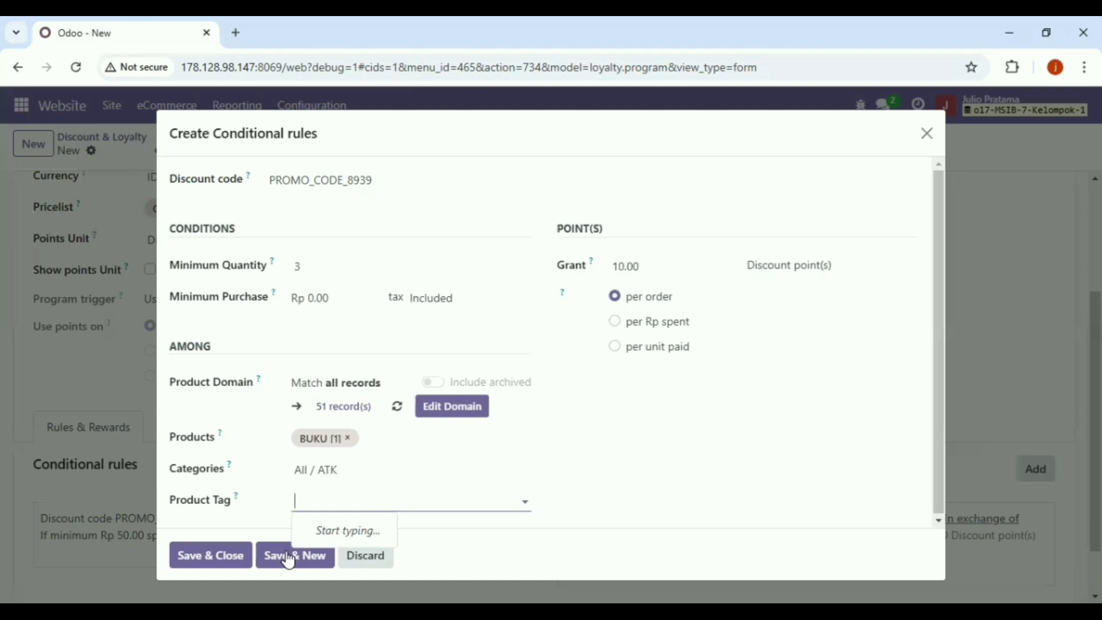
{"action": "left_click", "coordinate": [191, 555]}
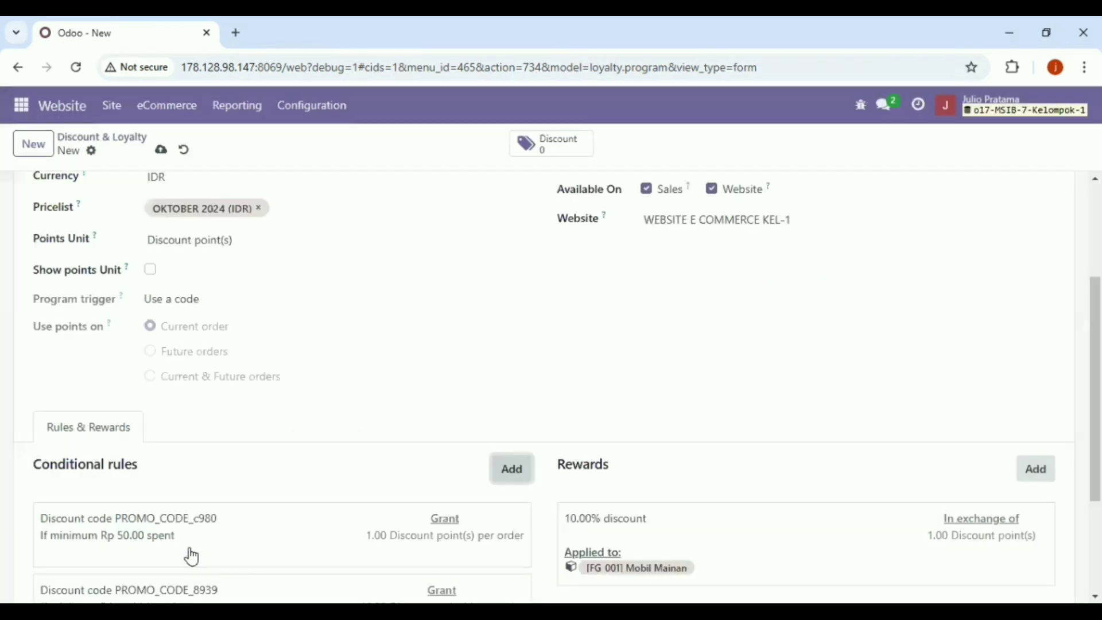
Start a new reward with a 5000 maximum discount costing 10 points
{"action": "left_click", "coordinate": [1031, 471]}
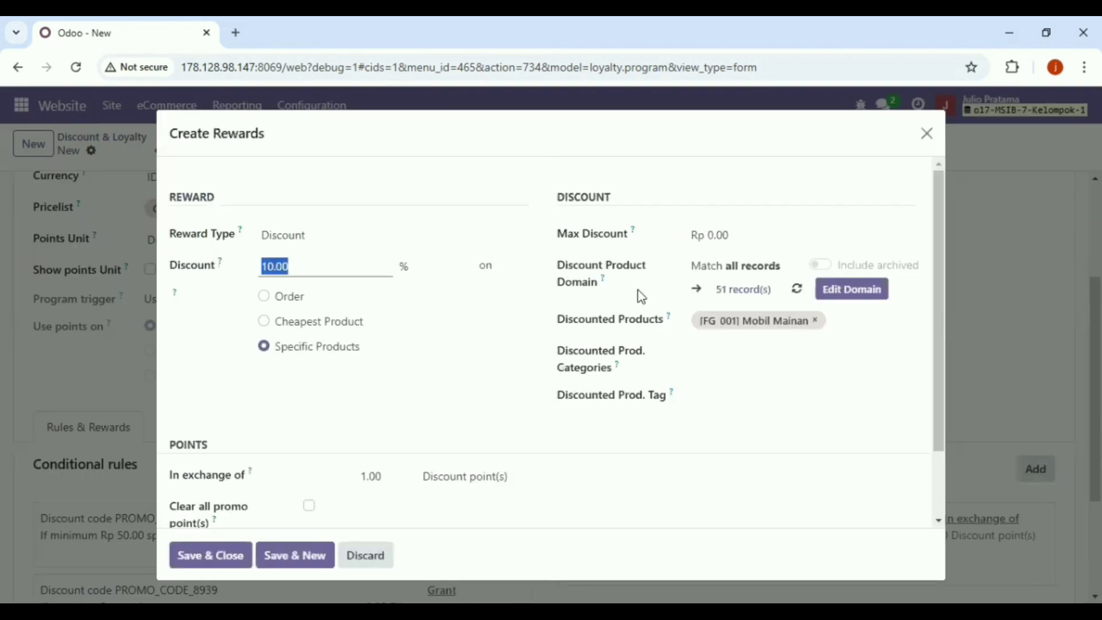
{"action": "left_click", "coordinate": [738, 244]}
{"action": "key", "text": "BackSpace"}
{"action": "type", "text": "5"}
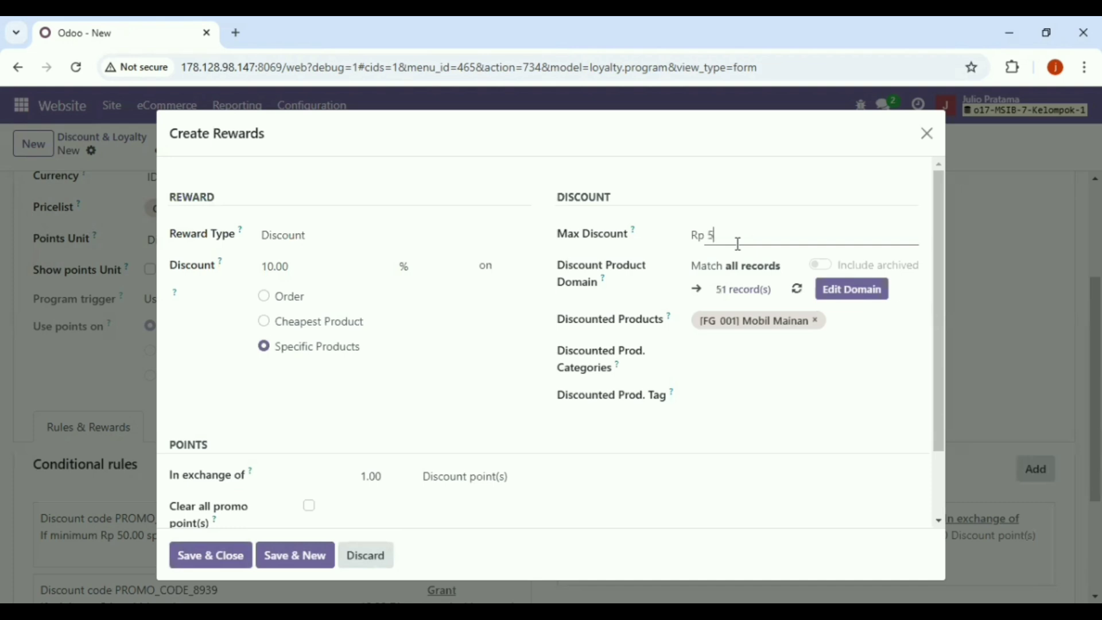
{"action": "type", "text": "000"}
{"action": "left_click", "coordinate": [390, 477]}
{"action": "key", "text": "BackSpace"}
{"action": "type", "text": "10"}
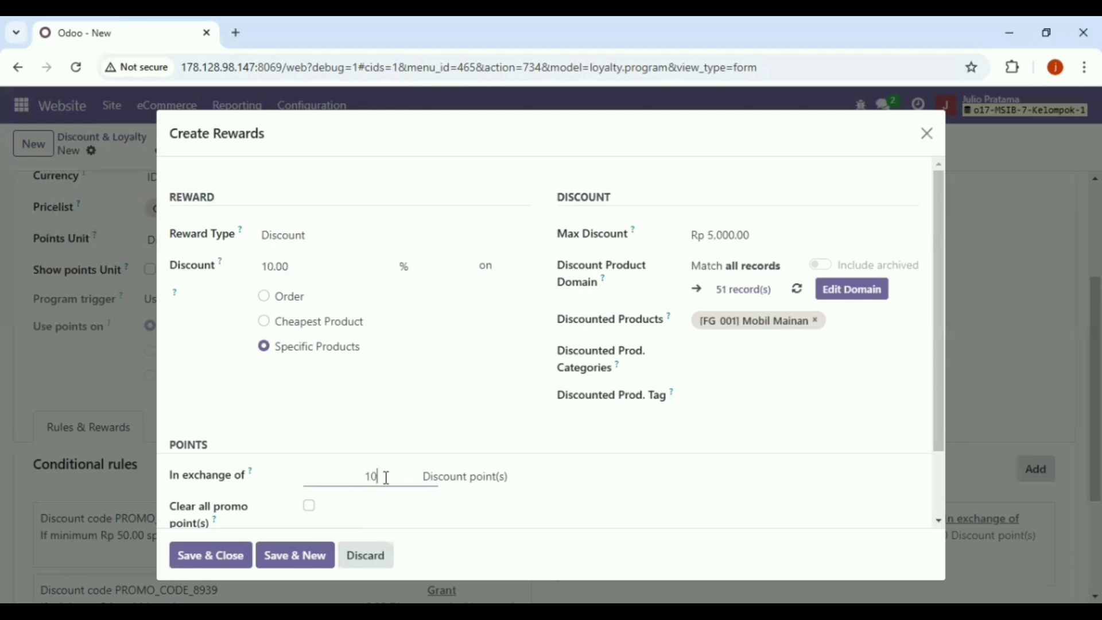
Extend the reward's discount to the All / ATK category and save it
{"action": "left_click", "coordinate": [229, 554]}
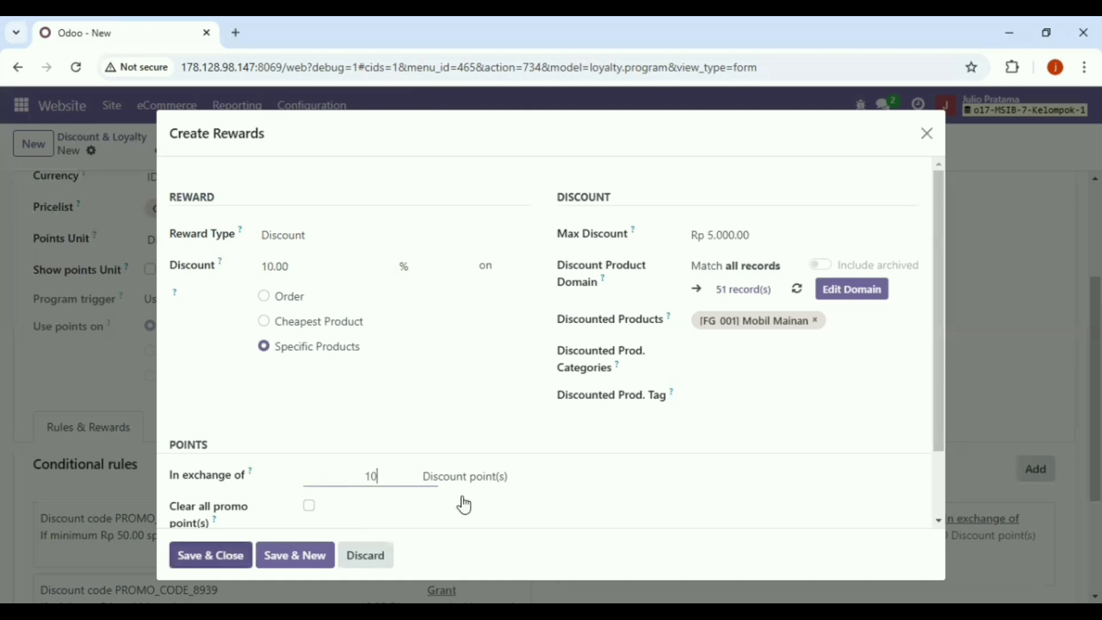
{"action": "left_click", "coordinate": [755, 352]}
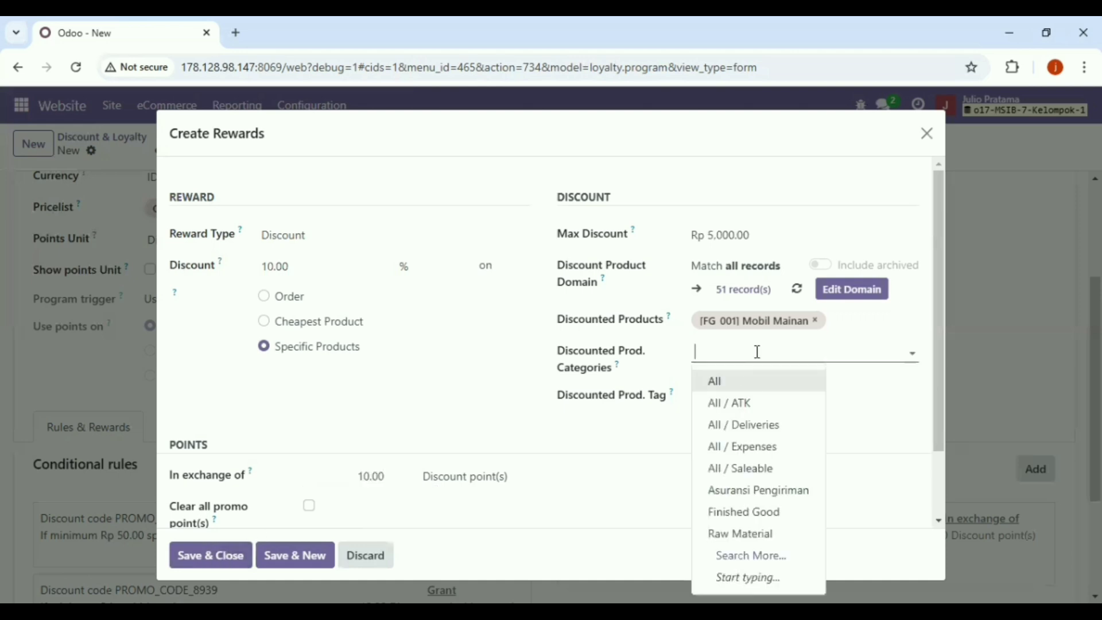
{"action": "left_click", "coordinate": [739, 402]}
{"action": "left_click", "coordinate": [742, 400]}
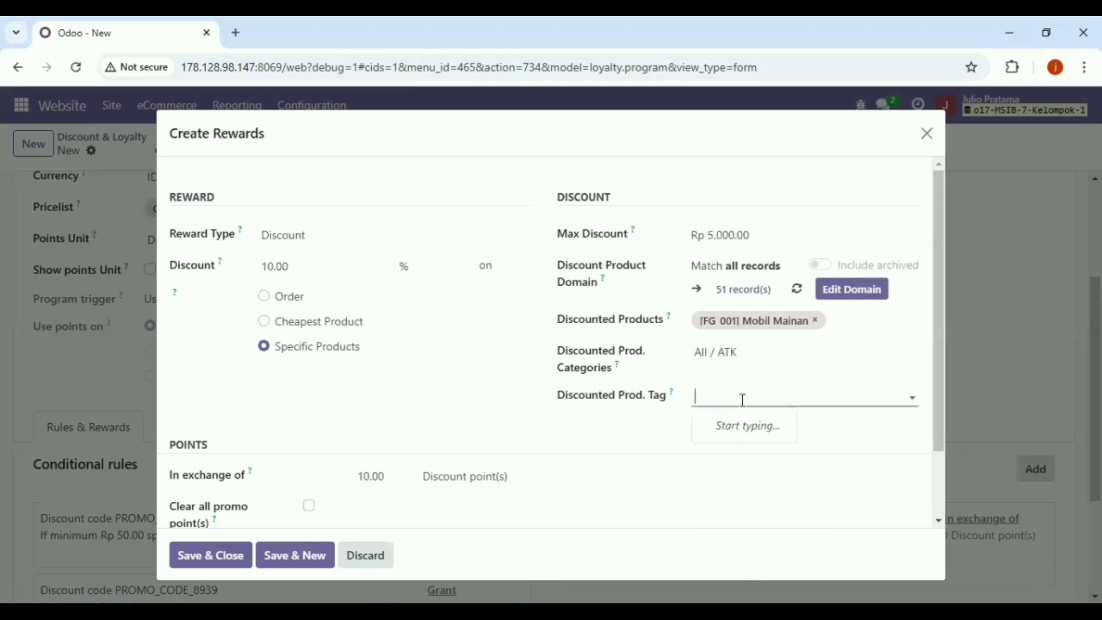
{"action": "left_click", "coordinate": [211, 557]}
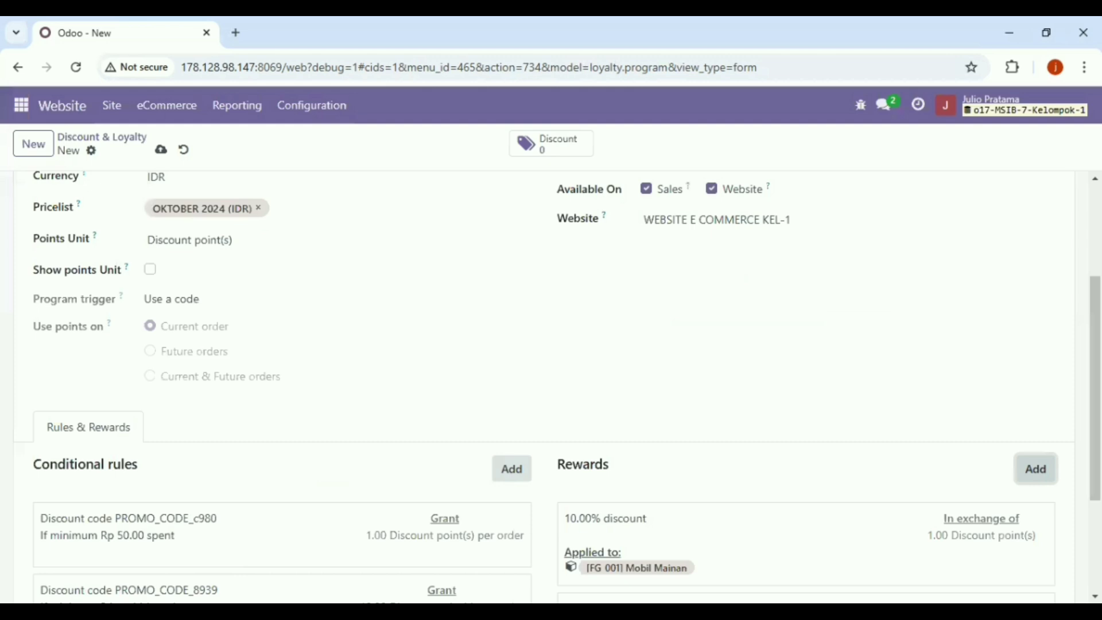
Save the Discount 10% program with the cloud icon and return to the Discount & Loyalty list
{"action": "scroll", "coordinate": [1094, 356], "scroll_direction": "up", "scroll_amount": 2}
{"action": "scroll", "coordinate": [1094, 356], "scroll_direction": "up", "scroll_amount": 1}
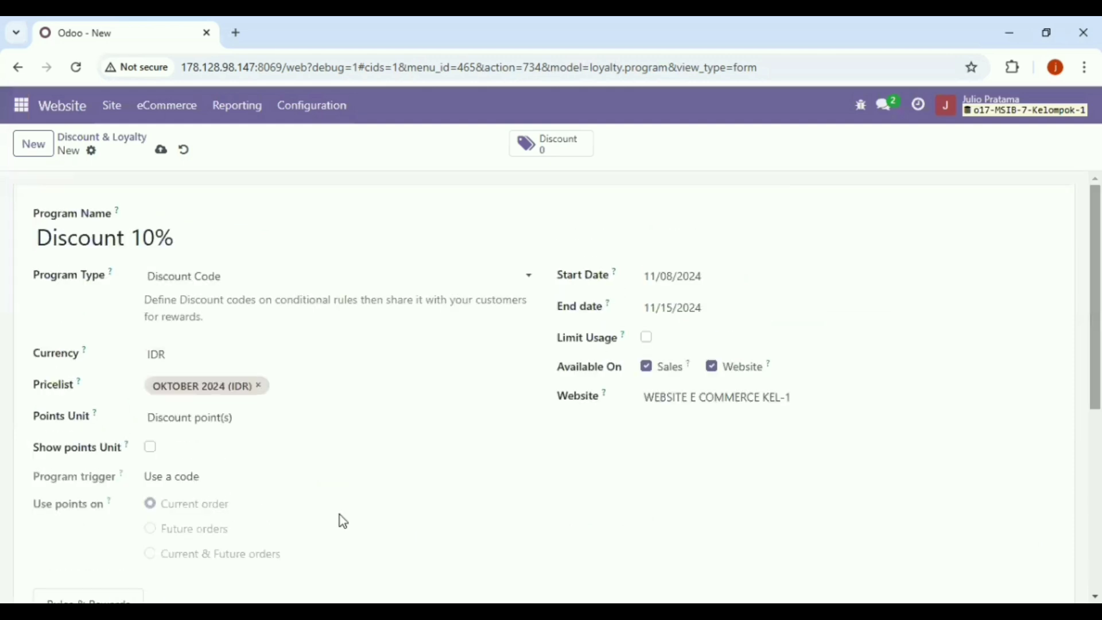
{"action": "left_click", "coordinate": [122, 238]}
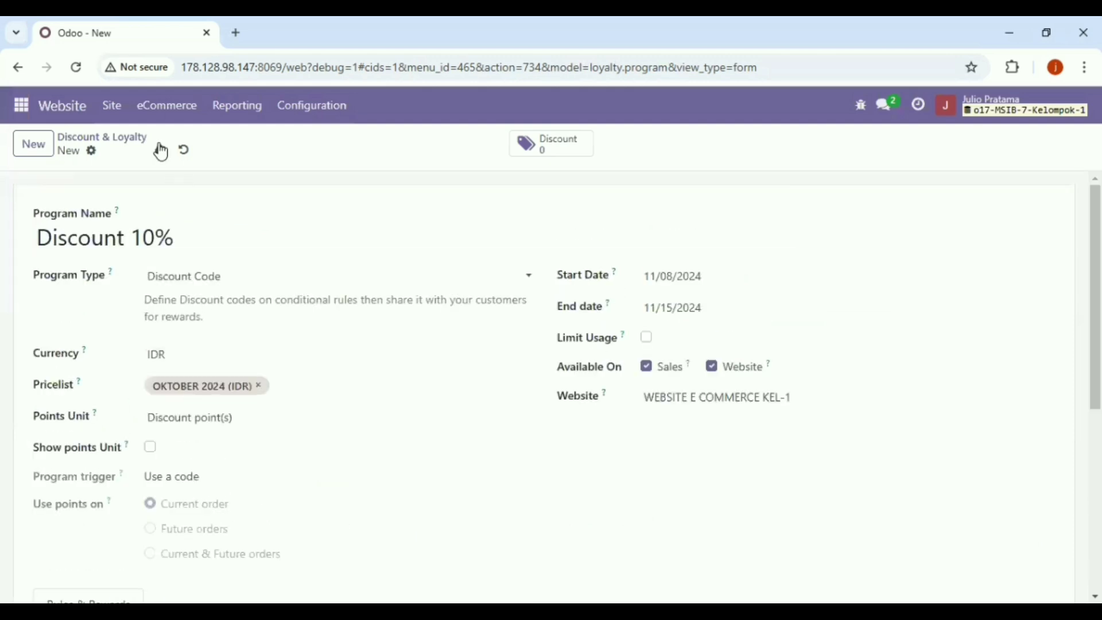
{"action": "left_click", "coordinate": [161, 150]}
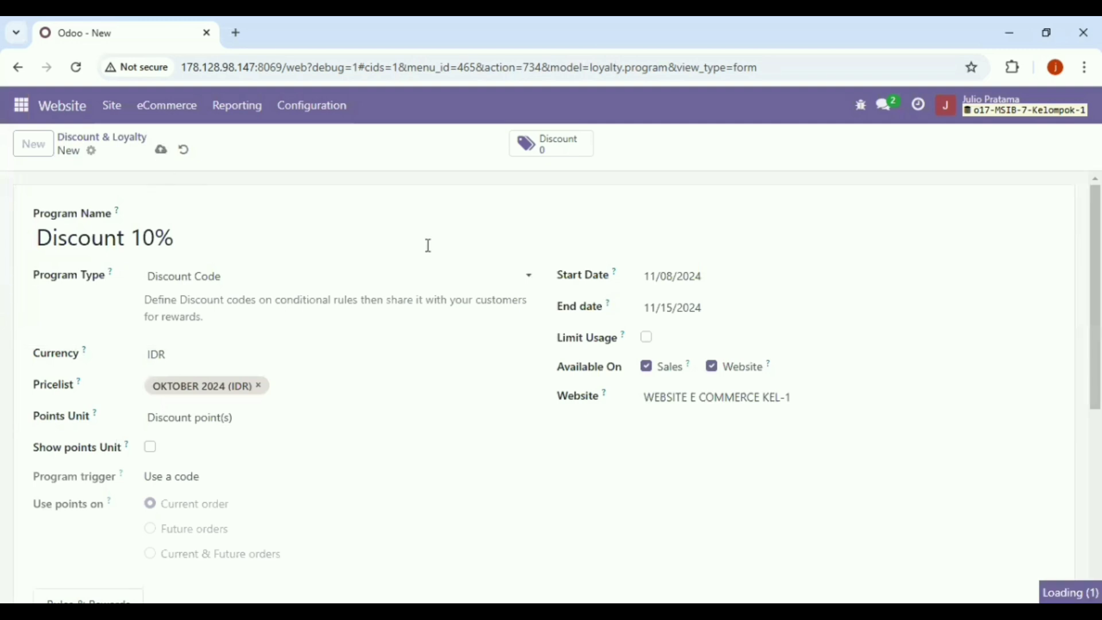
{"action": "scroll", "coordinate": [467, 266], "scroll_direction": "down", "scroll_amount": 4}
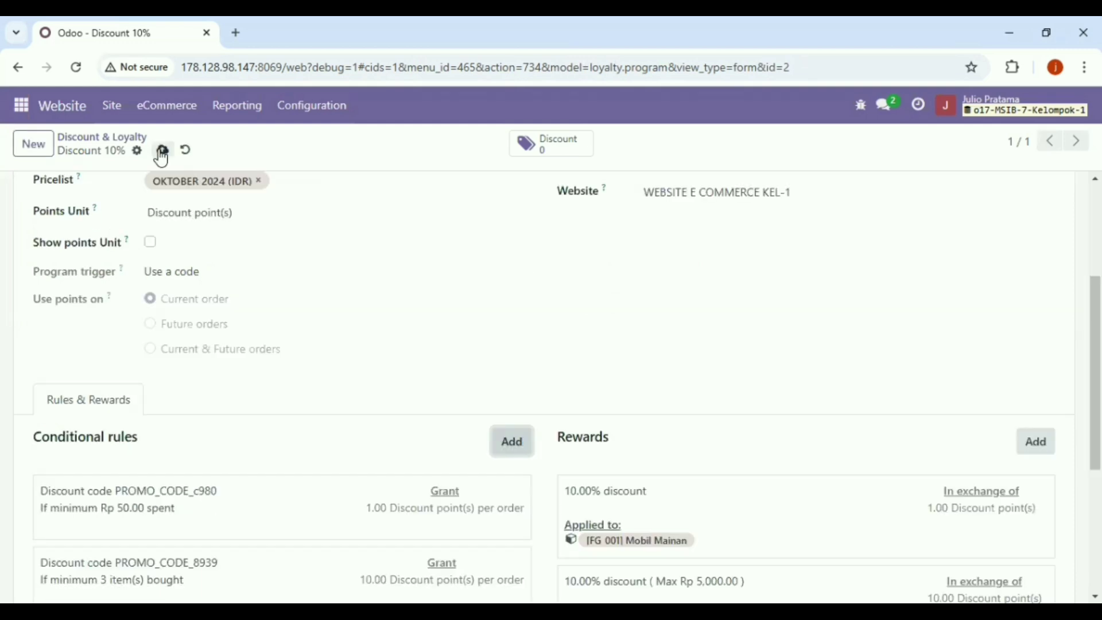
{"action": "left_click", "coordinate": [162, 152]}
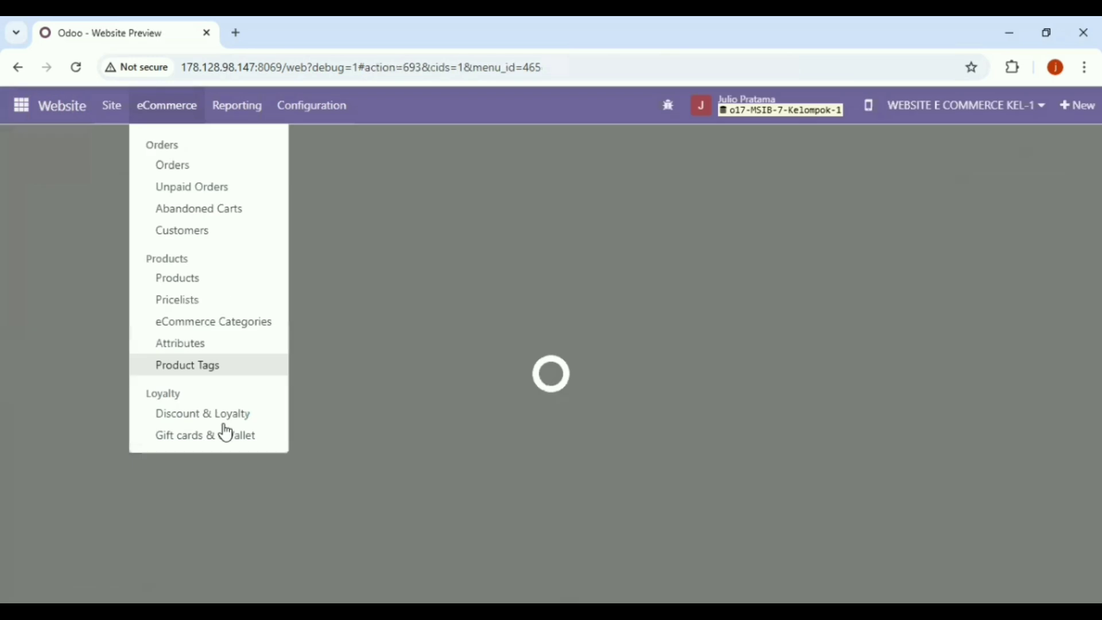
{"action": "left_click", "coordinate": [226, 410]}
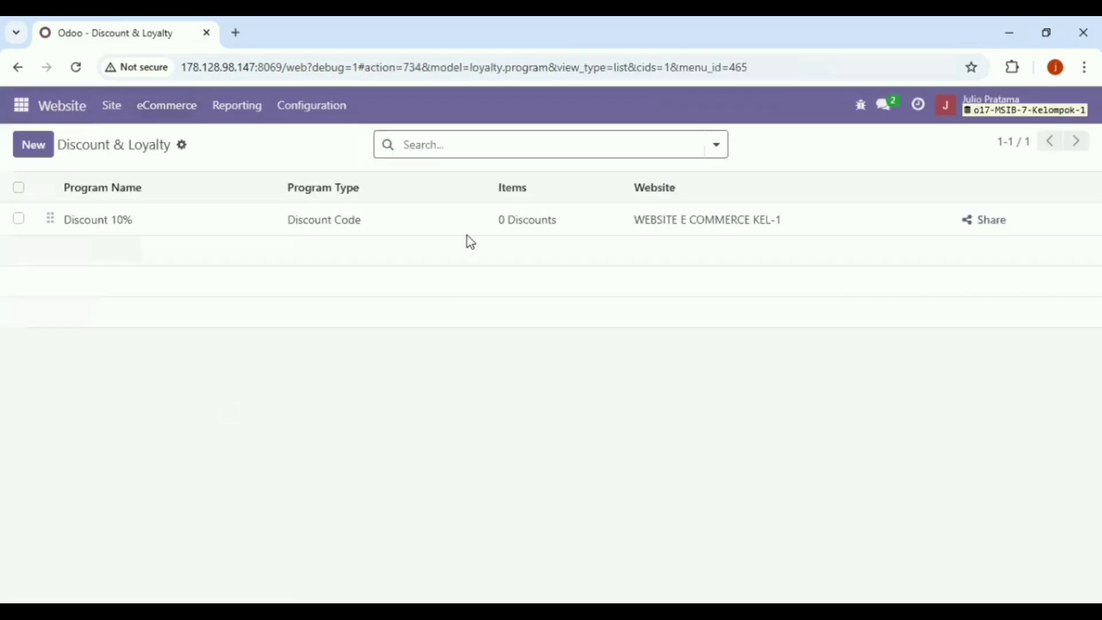
Start a new Coupons program named 'kupon 5%'
{"action": "left_click", "coordinate": [48, 150]}
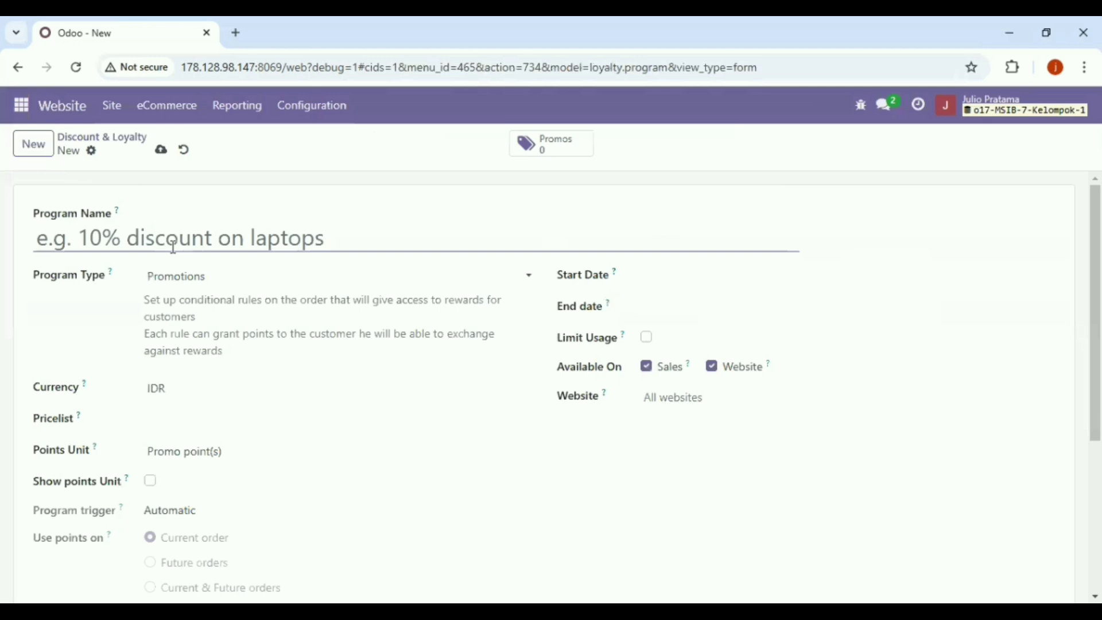
{"action": "type", "text": "kupon"}
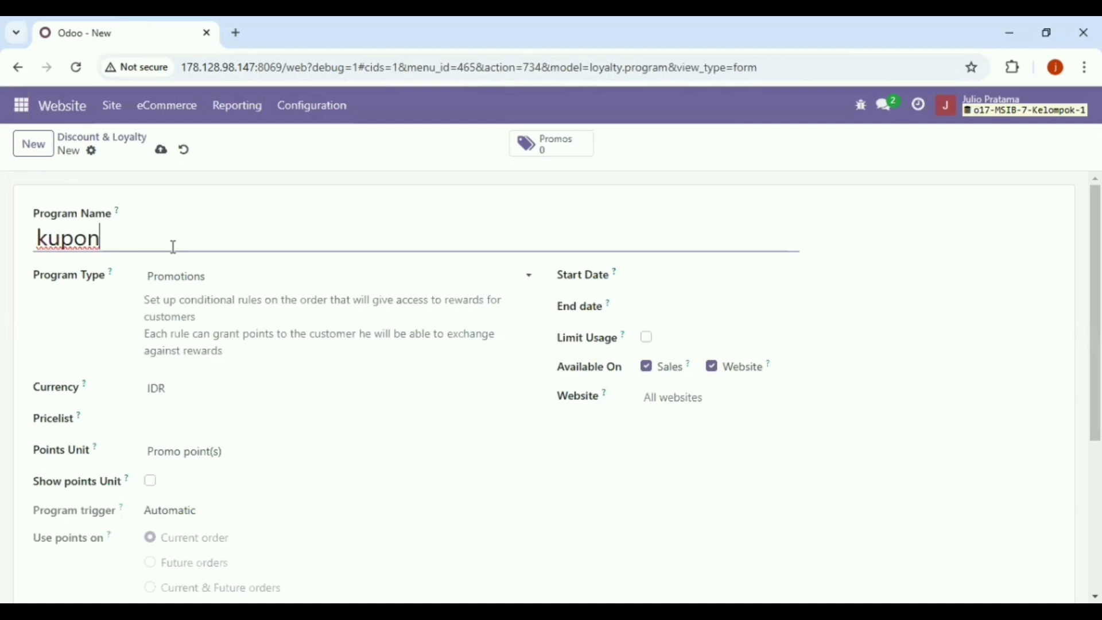
{"action": "type", "text": "5%"}
{"action": "left_click", "coordinate": [253, 280]}
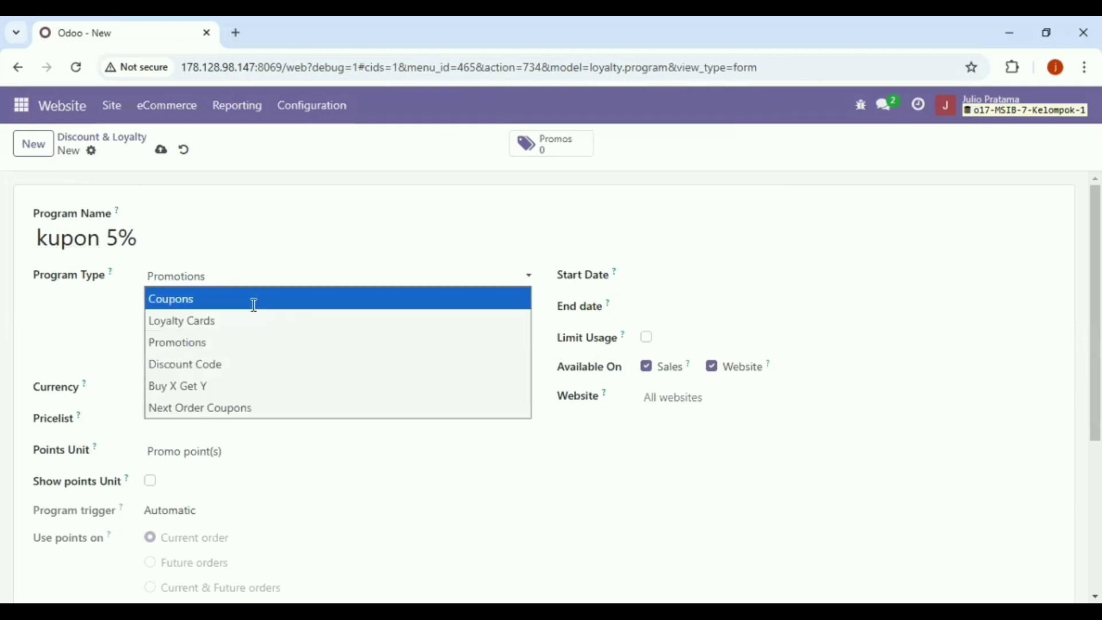
{"action": "left_click", "coordinate": [254, 304]}
Make it run 11/08/2024–11/15/2024 with Limit Usage on and Sales unticked
{"action": "left_click", "coordinate": [556, 295]}
{"action": "left_click", "coordinate": [561, 279]}
{"action": "left_click", "coordinate": [606, 334]}
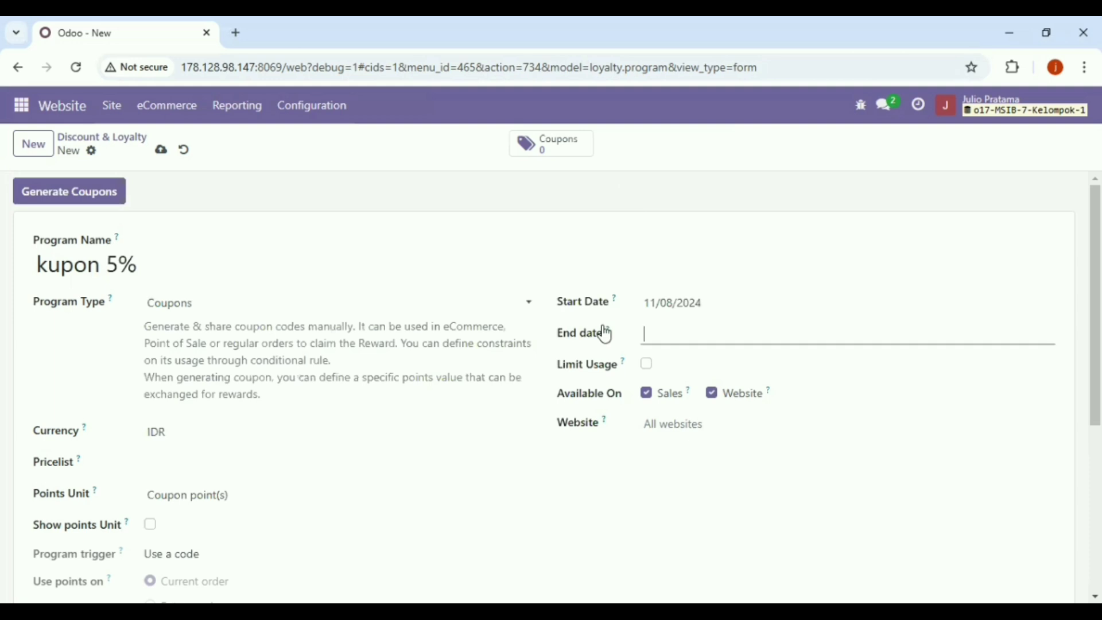
{"action": "left_click", "coordinate": [589, 337]}
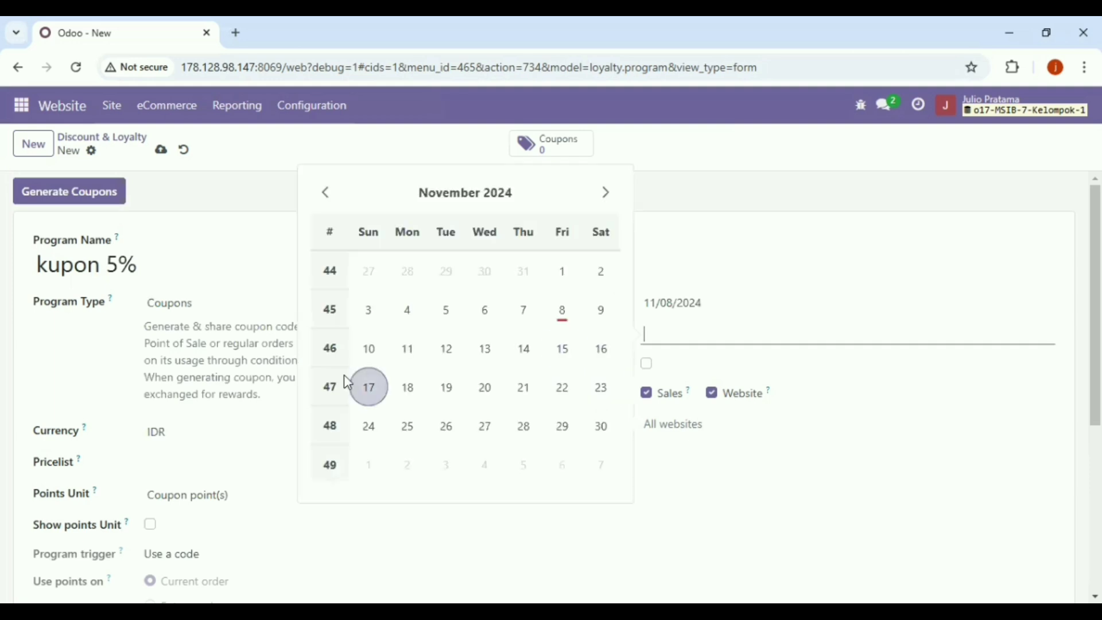
{"action": "left_click", "coordinate": [562, 349]}
{"action": "left_click", "coordinate": [650, 368]}
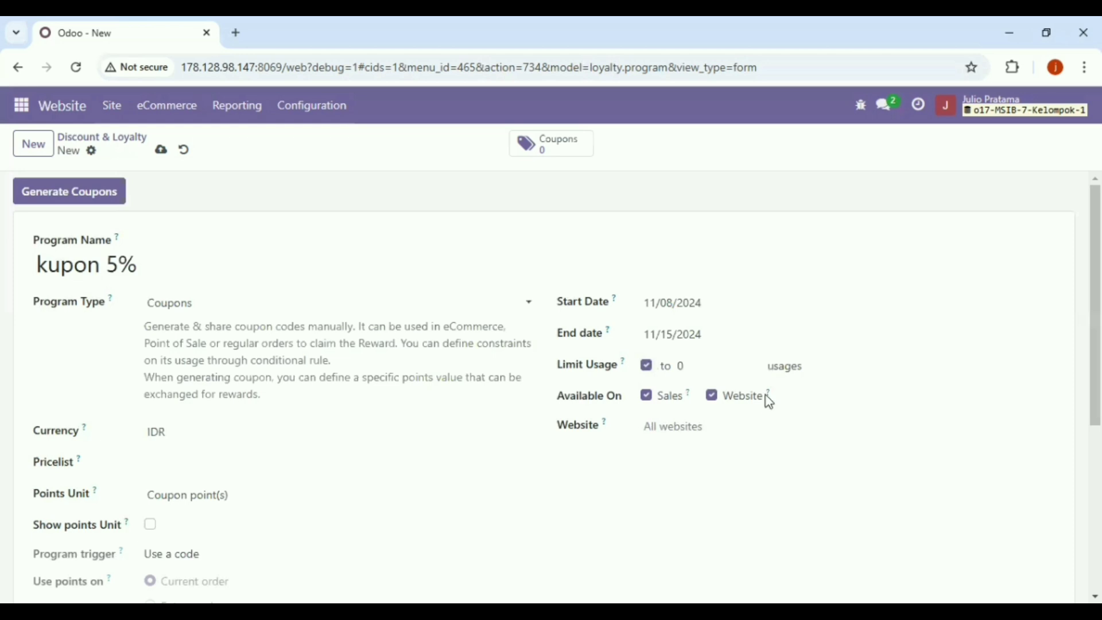
{"action": "left_click", "coordinate": [645, 400]}
Restrict it to WEBSITE E COMMERCE KEL-1 with the OKTOBER 2024 (IDR) pricelist
{"action": "left_click", "coordinate": [680, 434]}
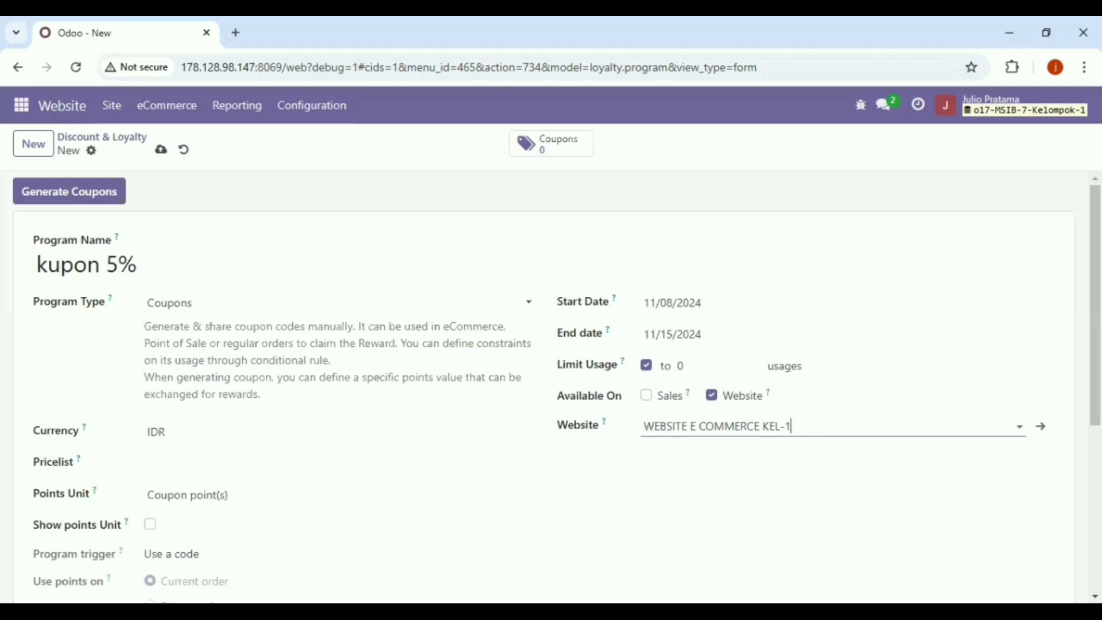
{"action": "scroll", "coordinate": [297, 348], "scroll_direction": "down", "scroll_amount": 1}
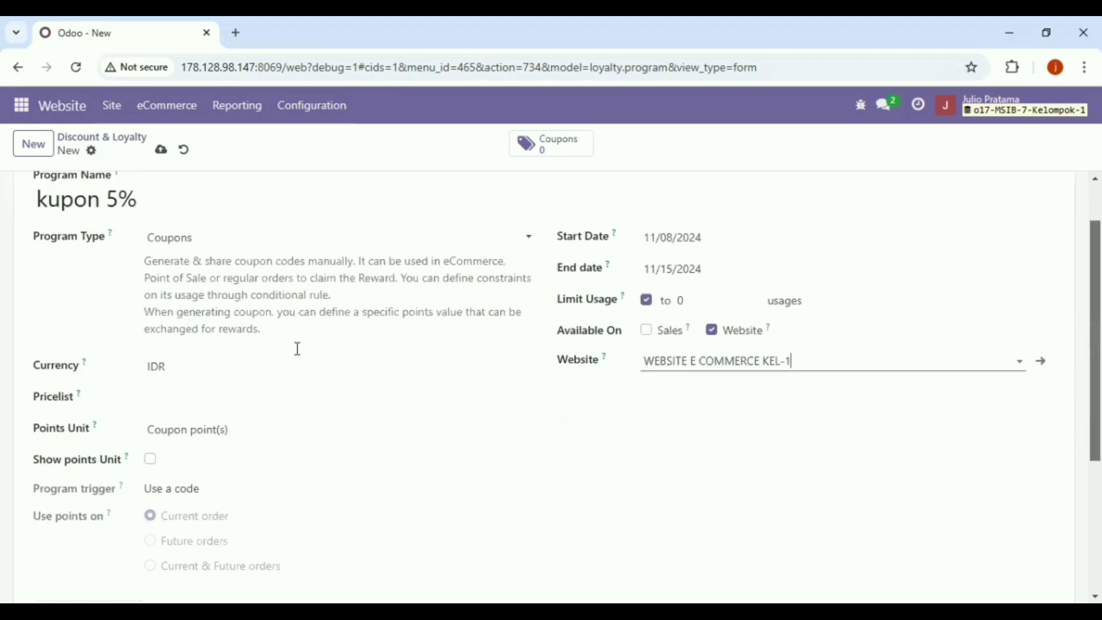
{"action": "scroll", "coordinate": [258, 362], "scroll_direction": "down", "scroll_amount": 1}
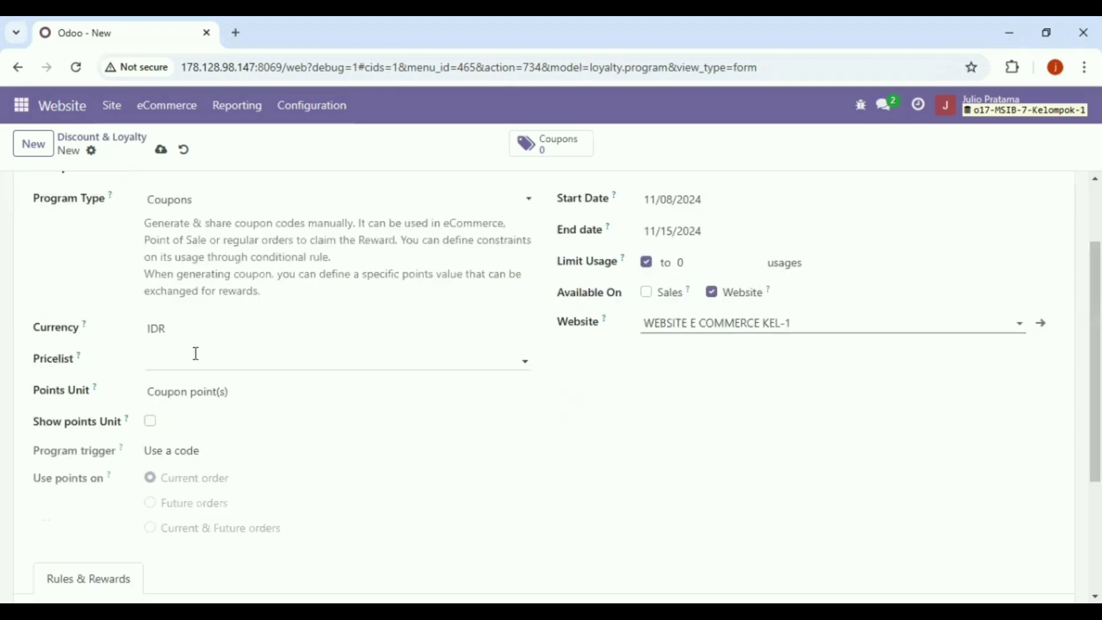
{"action": "left_click", "coordinate": [195, 354]}
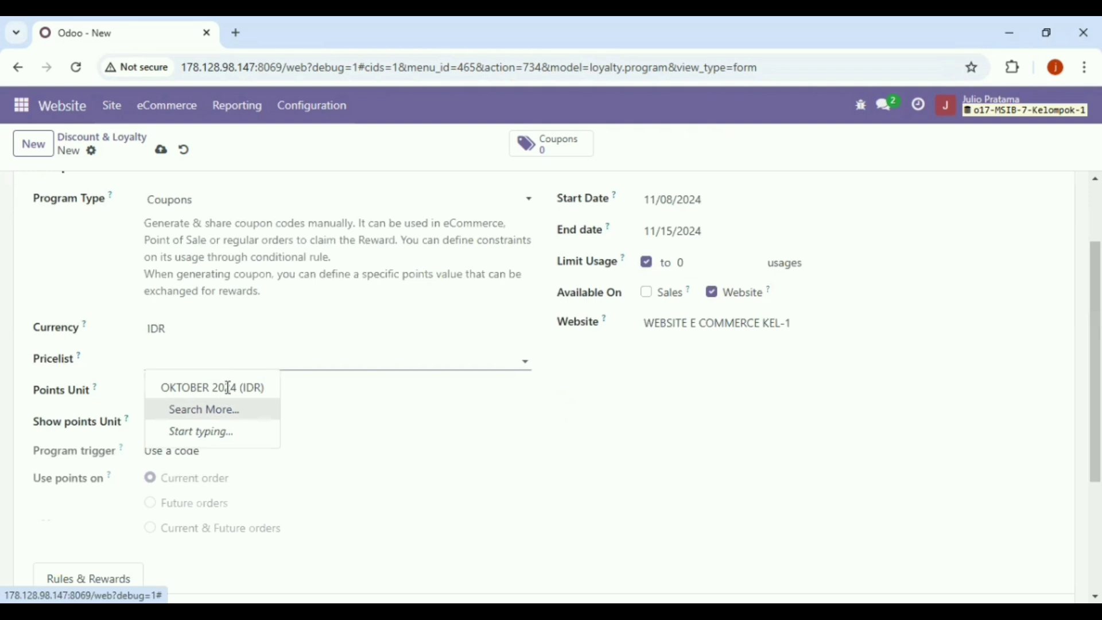
{"action": "left_click", "coordinate": [212, 387]}
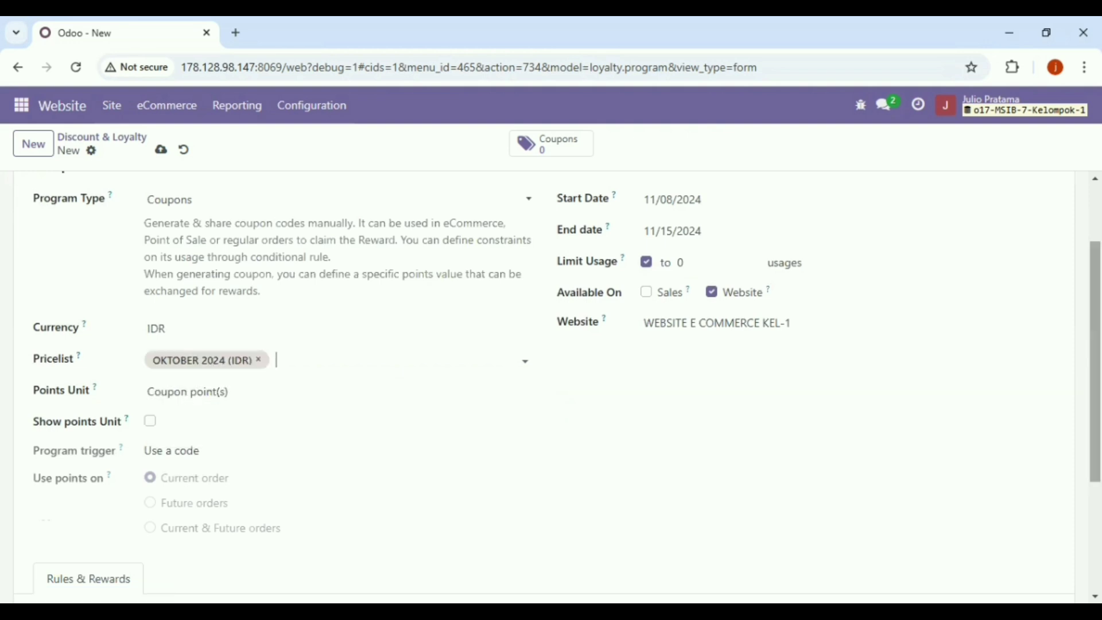
{"action": "scroll", "coordinate": [551, 384], "scroll_direction": "down", "scroll_amount": 2}
{"action": "scroll", "coordinate": [189, 393], "scroll_direction": "down", "scroll_amount": 1}
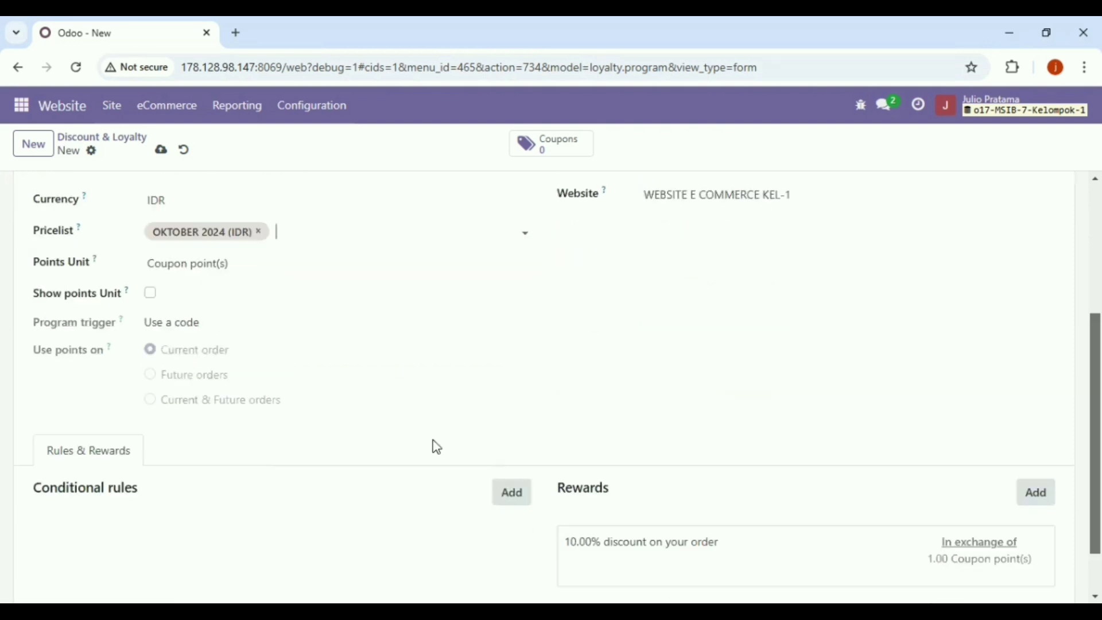
Add a conditional rule with a minimum quantity of 3
{"action": "left_click", "coordinate": [503, 489]}
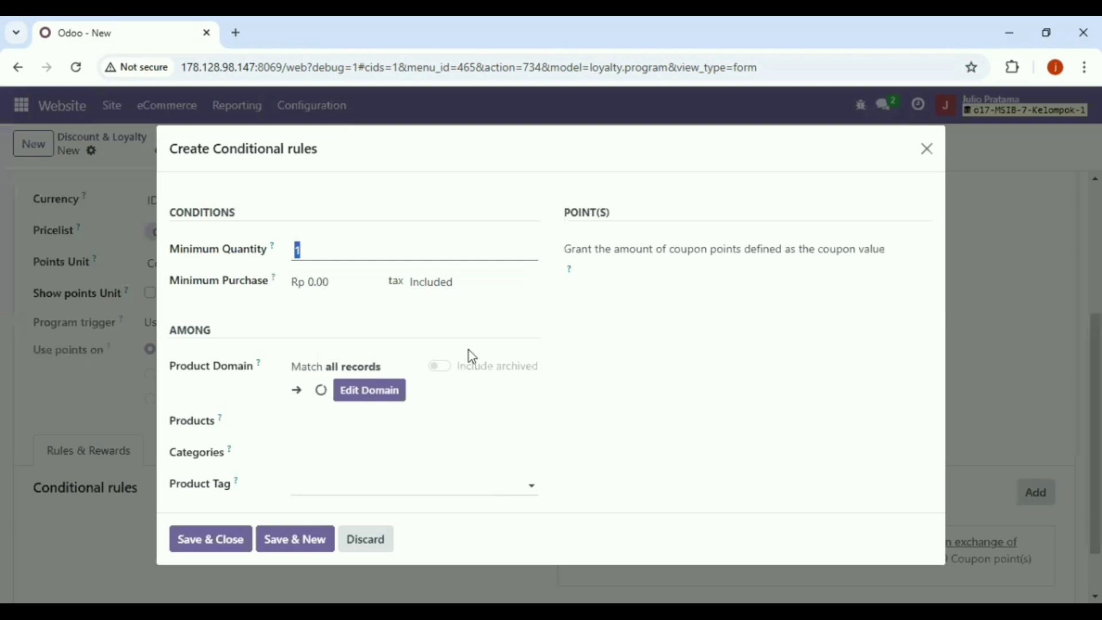
{"action": "left_click", "coordinate": [346, 248]}
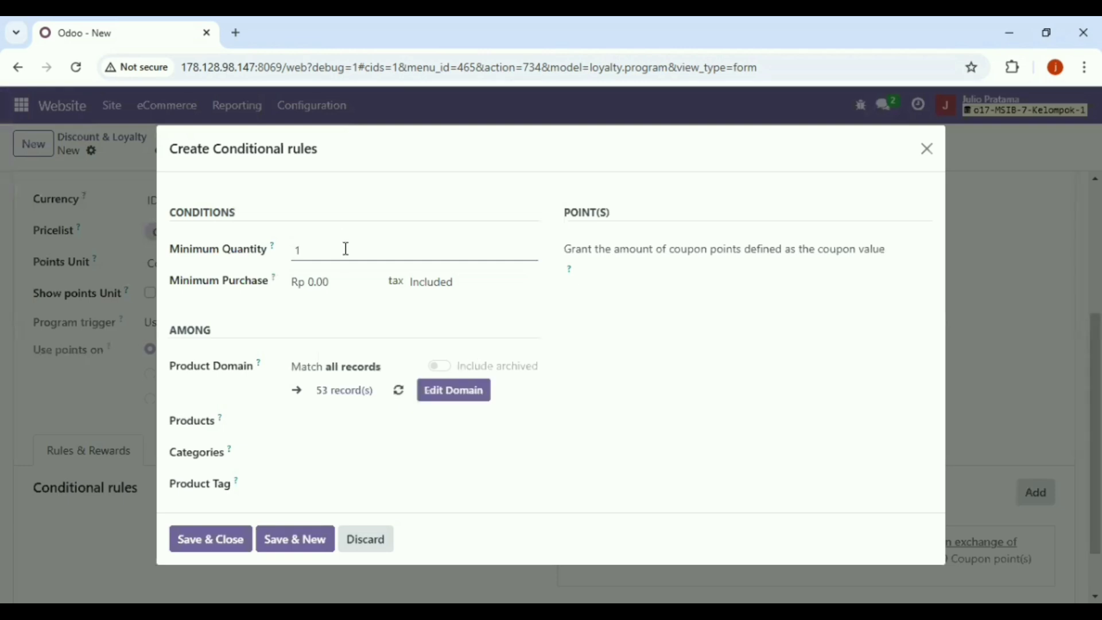
{"action": "key", "text": "BackSpace"}
{"action": "type", "text": "3"}
{"action": "left_click", "coordinate": [347, 282]}
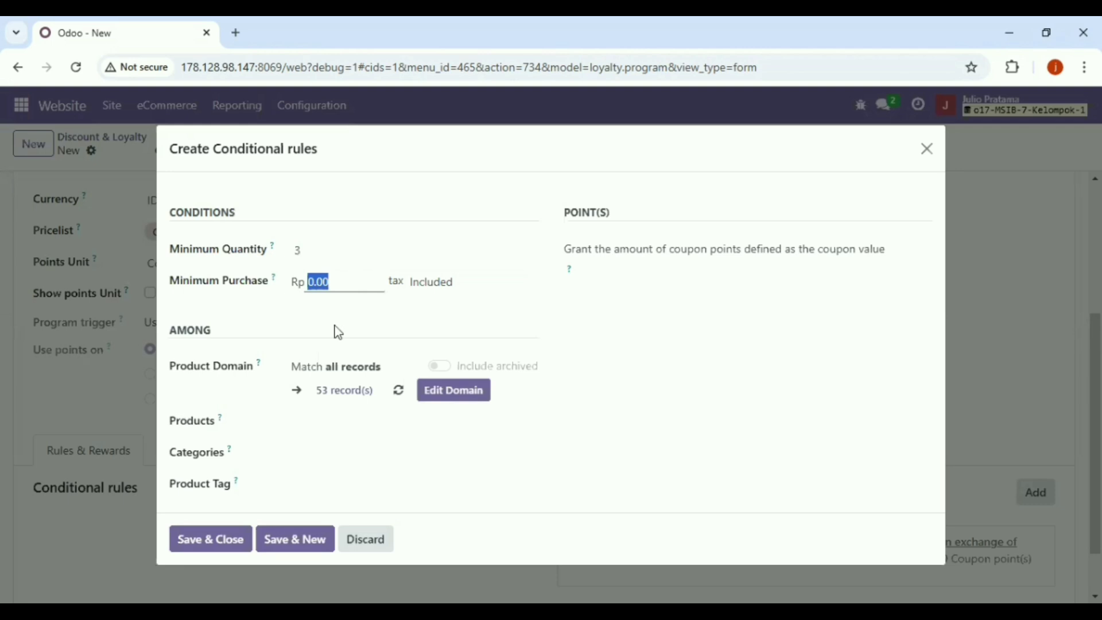
Apply the rule to the Pensil product in All / ATK and save it
{"action": "left_click", "coordinate": [326, 422]}
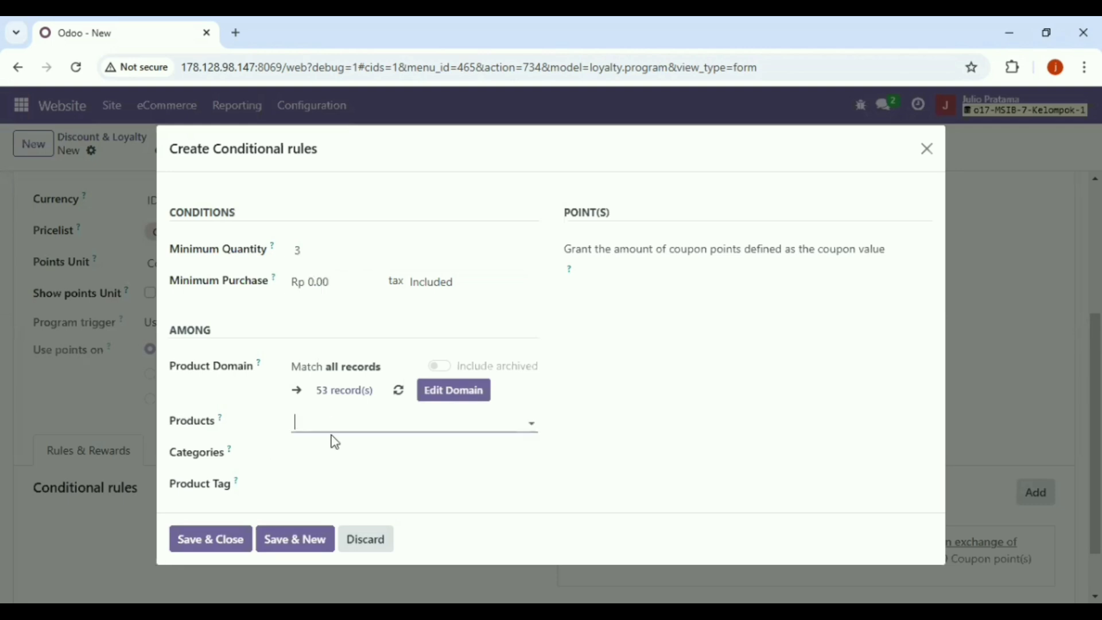
{"action": "left_click", "coordinate": [304, 422]}
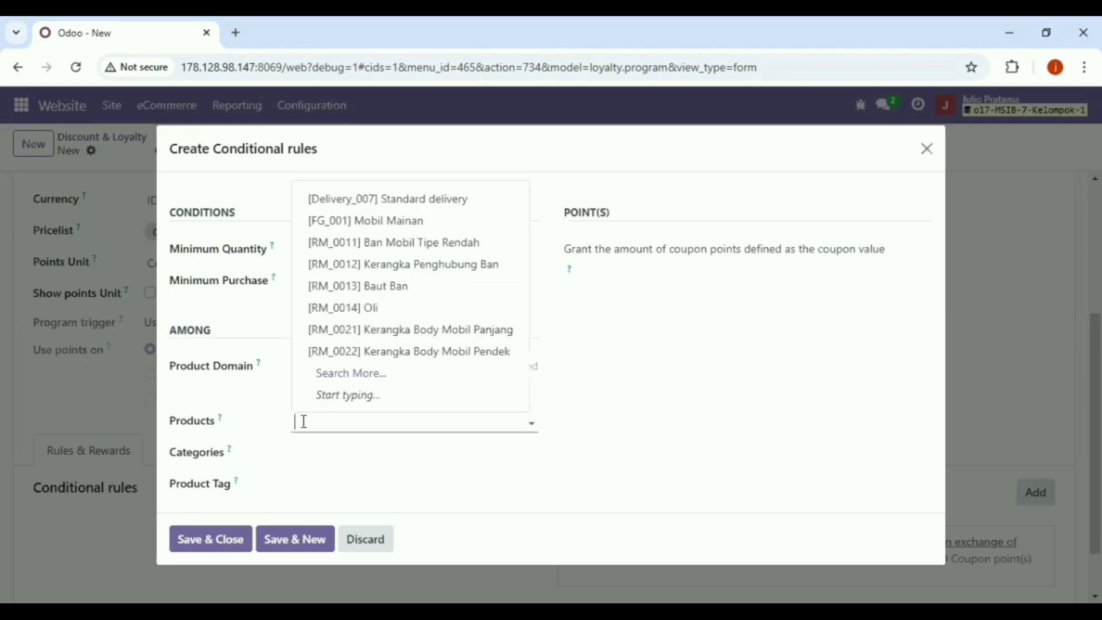
{"action": "type", "text": "p"}
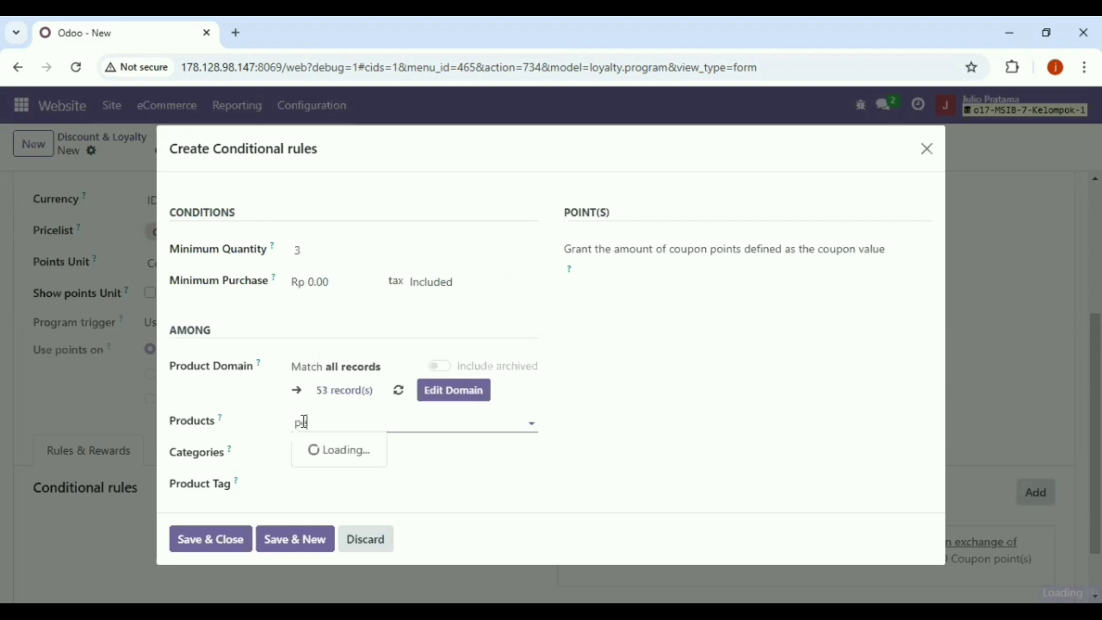
{"action": "type", "text": "ensil"}
{"action": "left_click", "coordinate": [342, 451]}
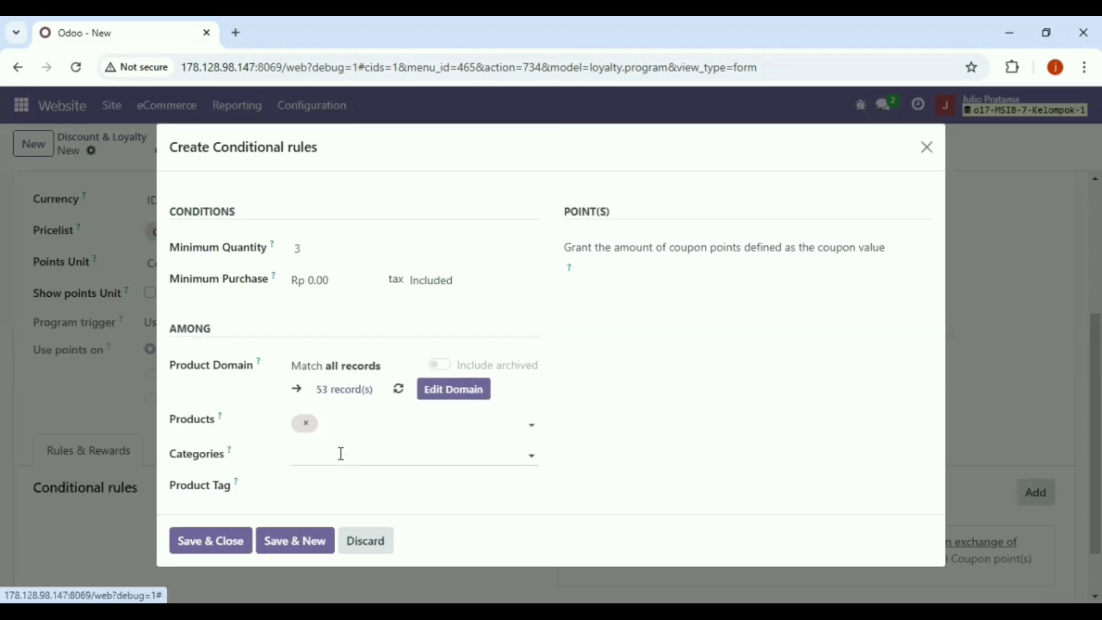
{"action": "left_click", "coordinate": [386, 245]}
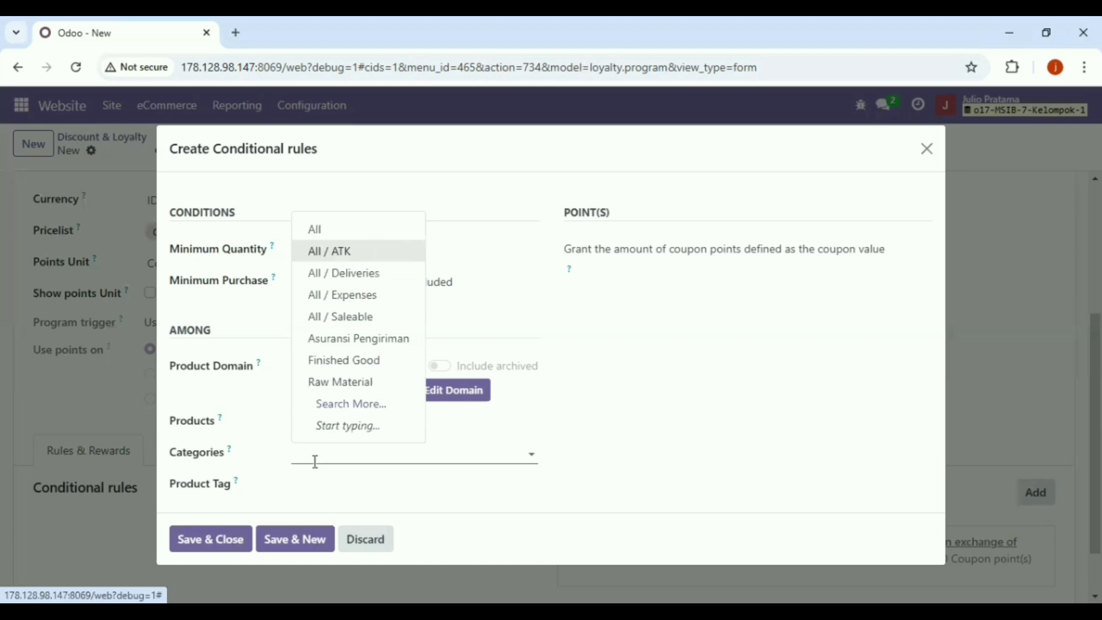
{"action": "left_click", "coordinate": [221, 542]}
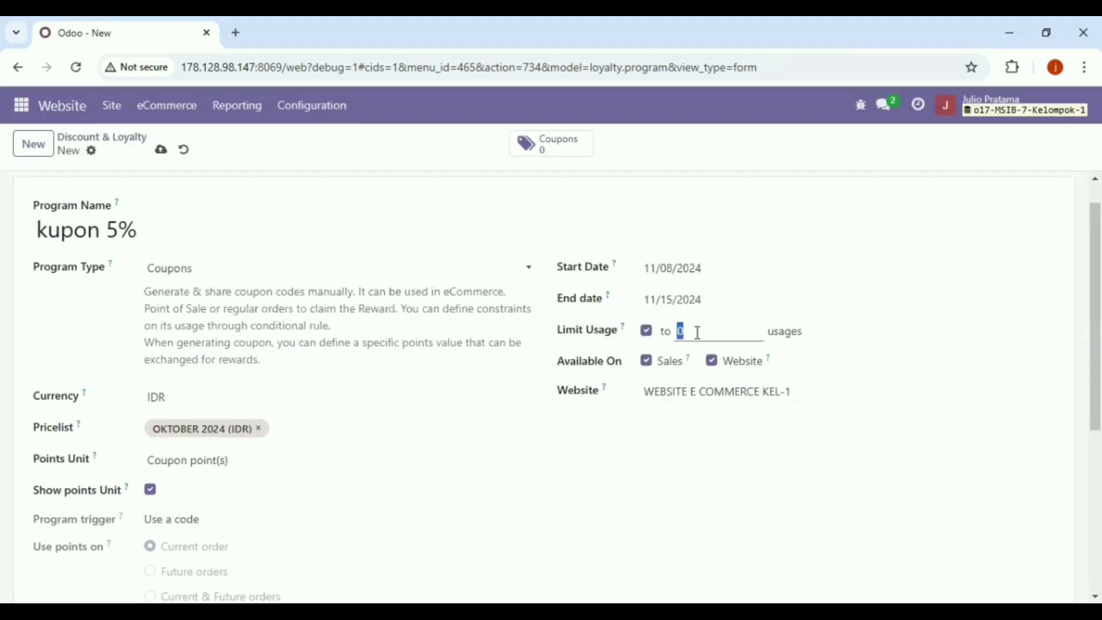
Set kupon 5%'s usage limit to 50, save it, and return to Discount & Loyalty
{"action": "key", "text": "BackSpace"}
{"action": "type", "text": "50"}
{"action": "left_click", "coordinate": [165, 152]}
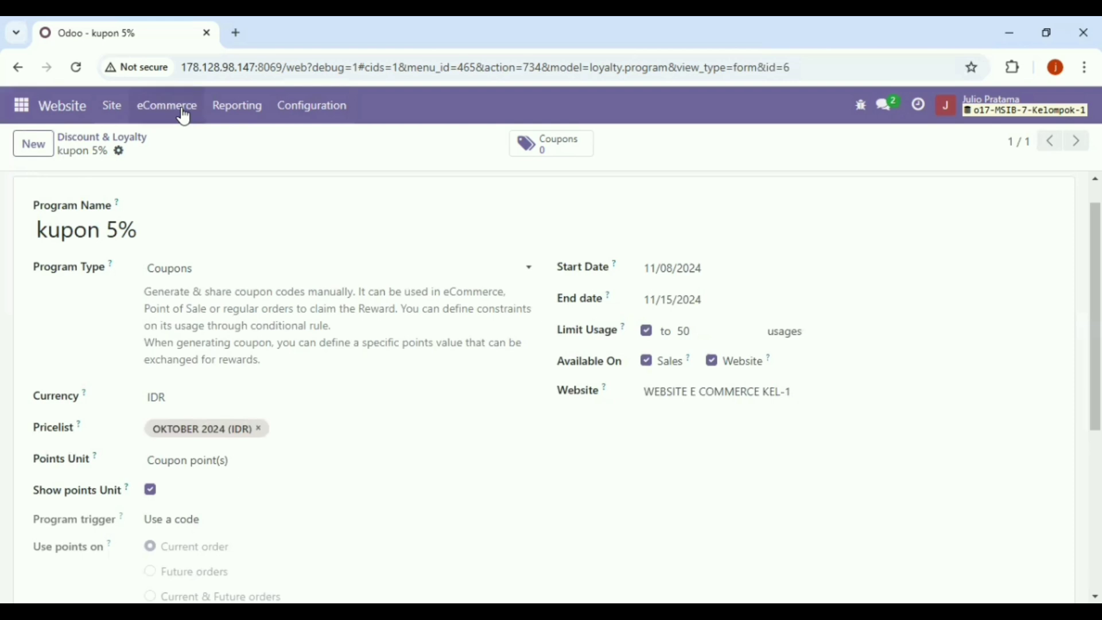
{"action": "left_click", "coordinate": [209, 418]}
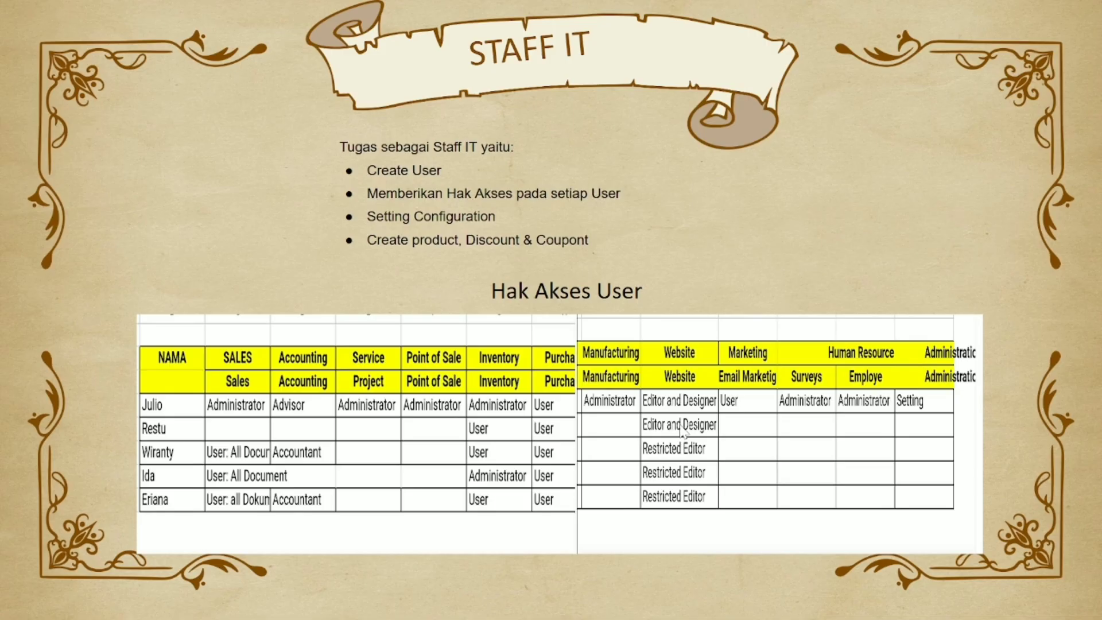
Exit the Staff IT slideshow and return to the Odoo login tab
{"action": "key", "text": "Escape"}
{"action": "left_click", "coordinate": [413, 10]}
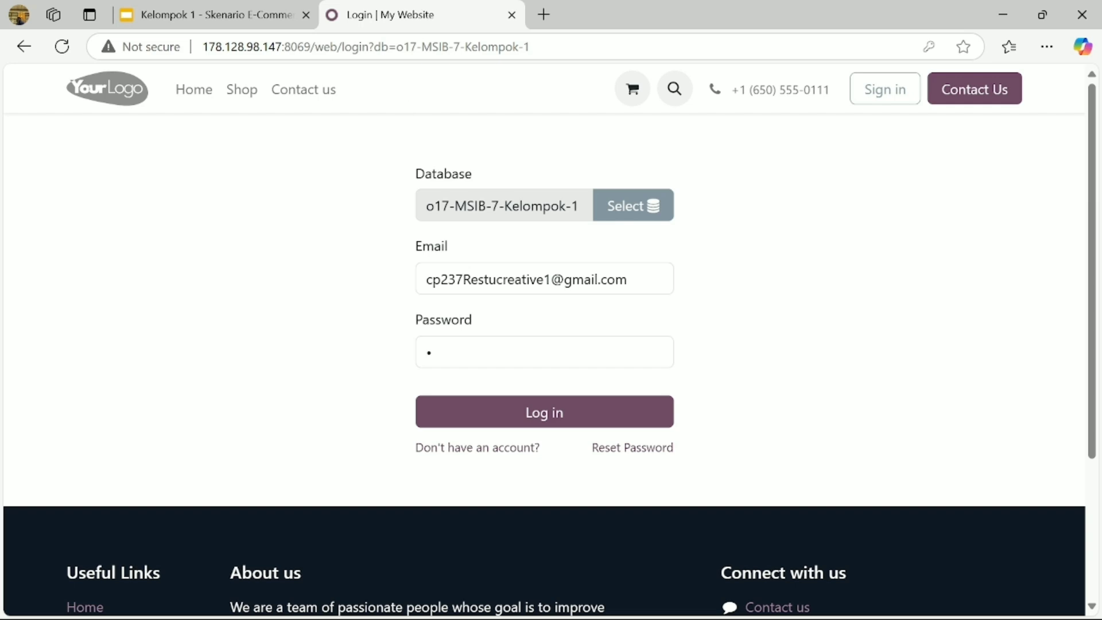
Log in to Odoo and read the kelompok 1 website channel in Discuss
{"action": "left_click", "coordinate": [470, 273]}
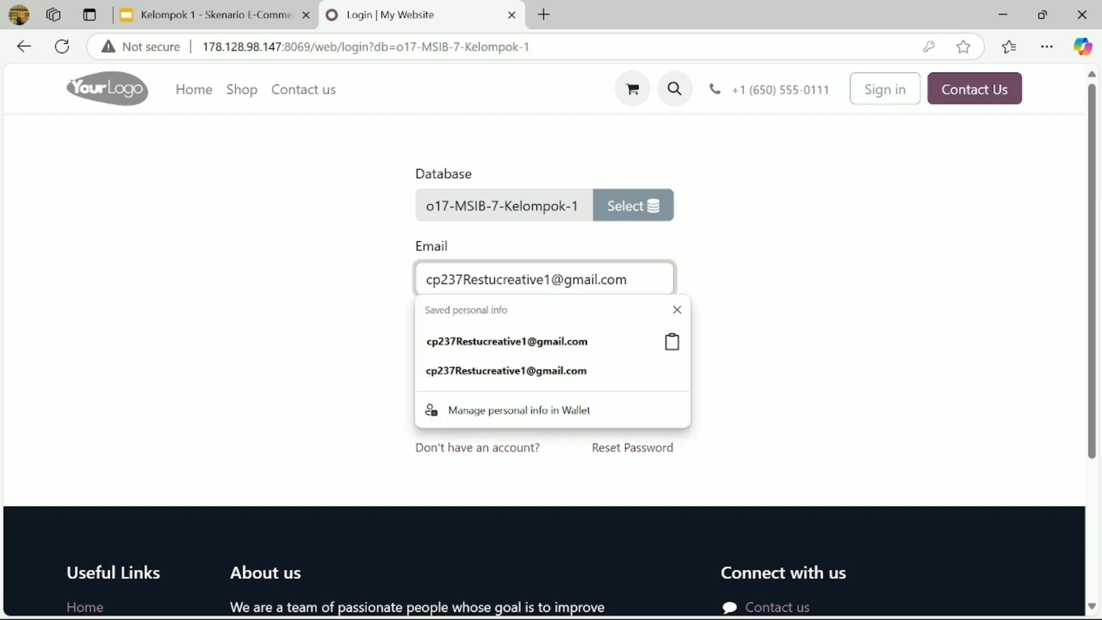
{"action": "left_click", "coordinate": [749, 265]}
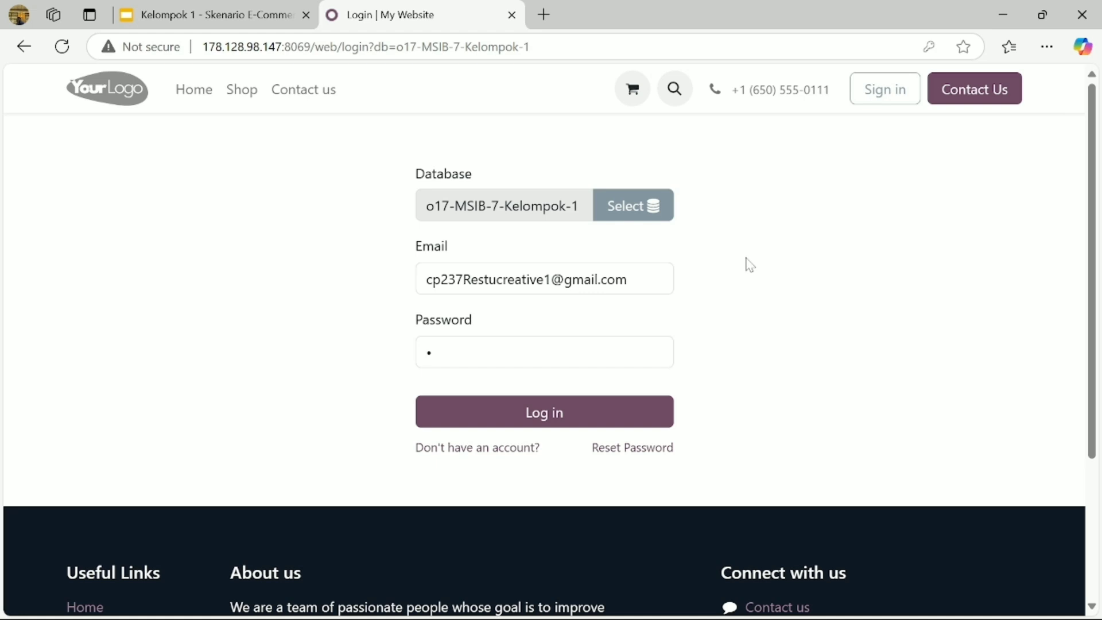
{"action": "left_click", "coordinate": [573, 425]}
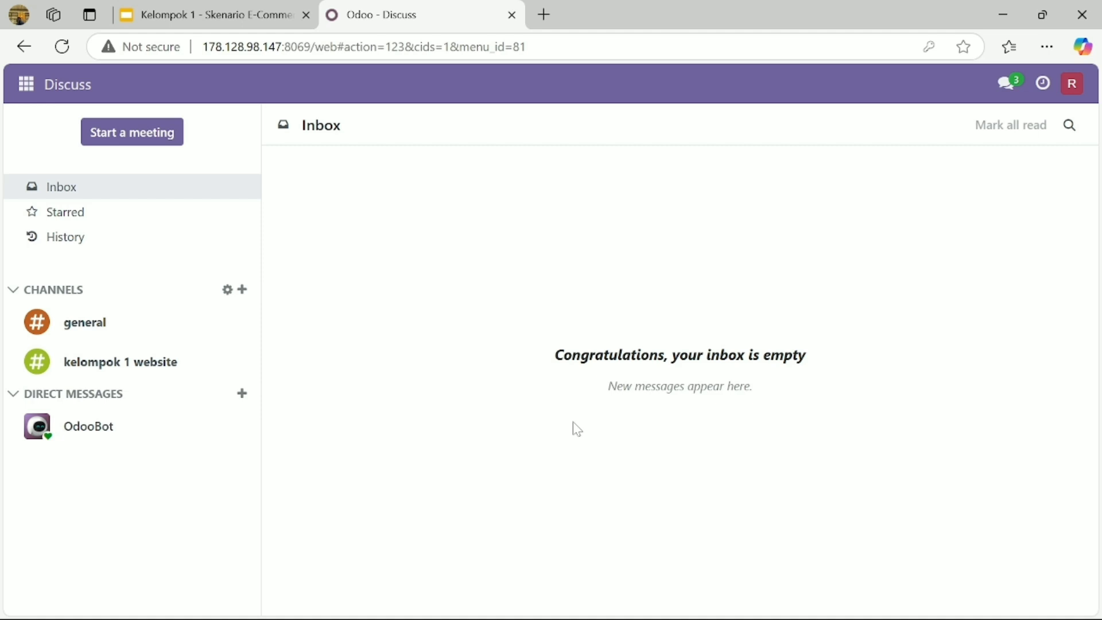
{"action": "left_click", "coordinate": [202, 369]}
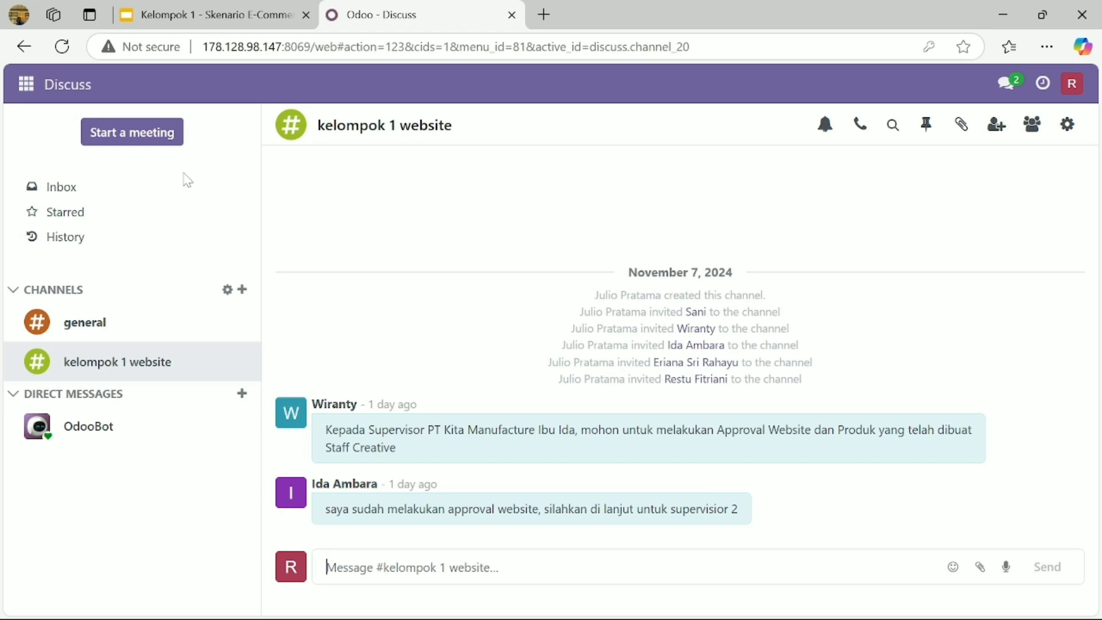
{"action": "left_click", "coordinate": [27, 82]}
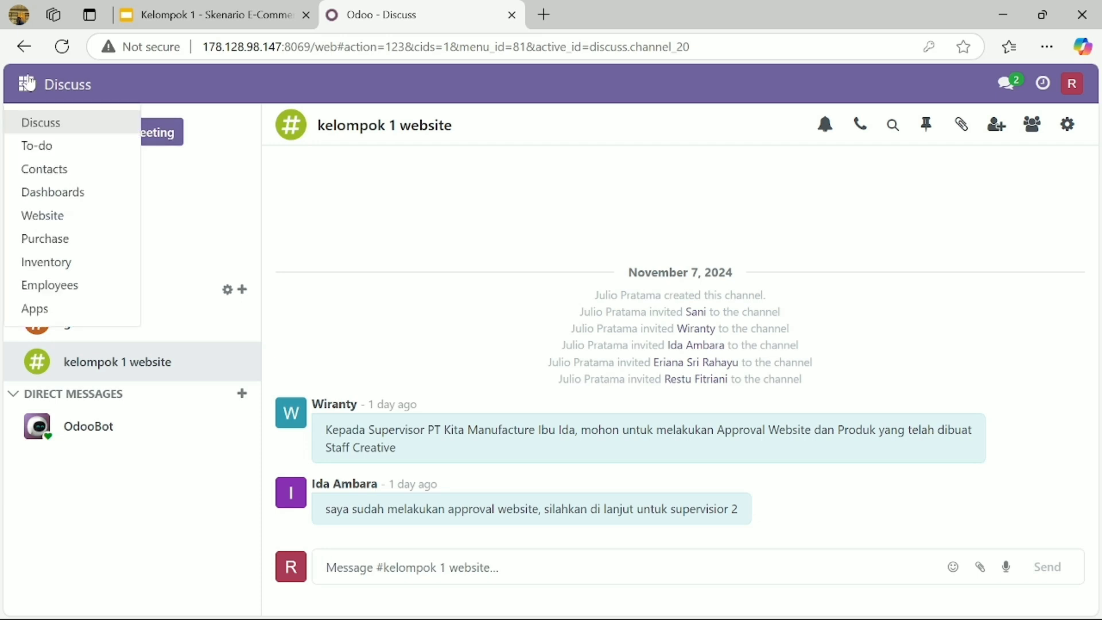
Preview the WEBSITE E COMMERCE KEL-1 site in the Website app, dismissing the domain warning
{"action": "left_click", "coordinate": [38, 218]}
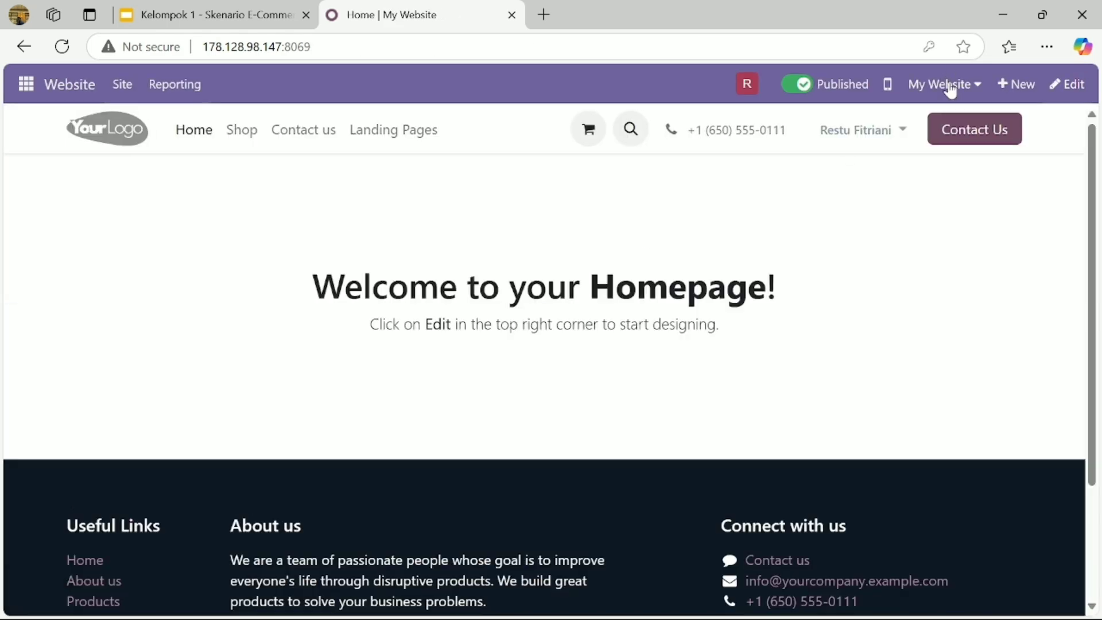
{"action": "left_click", "coordinate": [947, 81]}
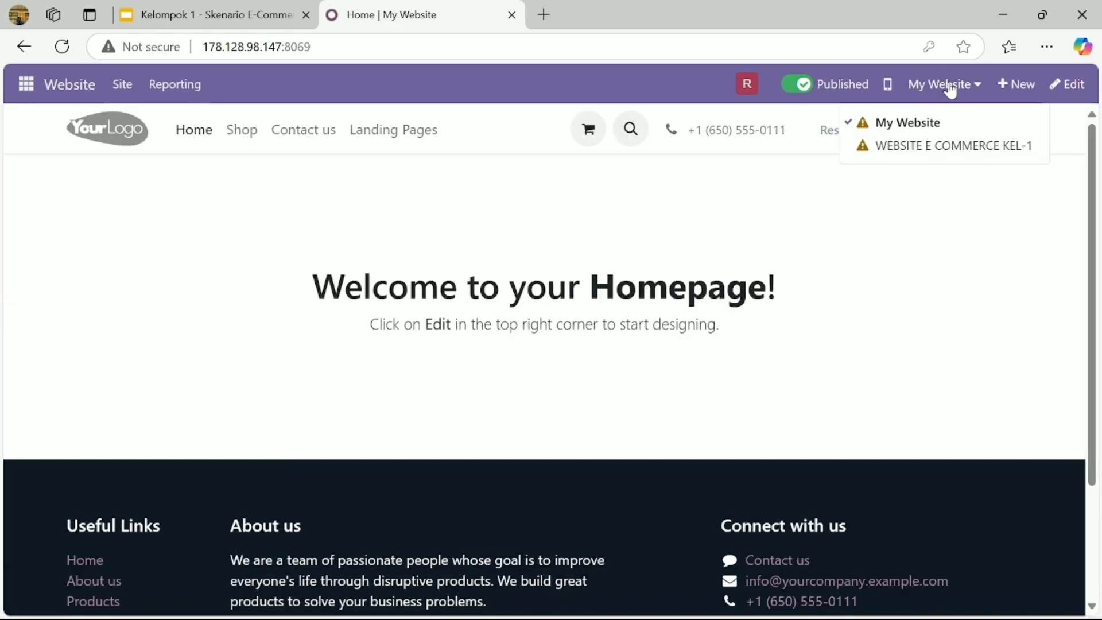
{"action": "left_click", "coordinate": [938, 150]}
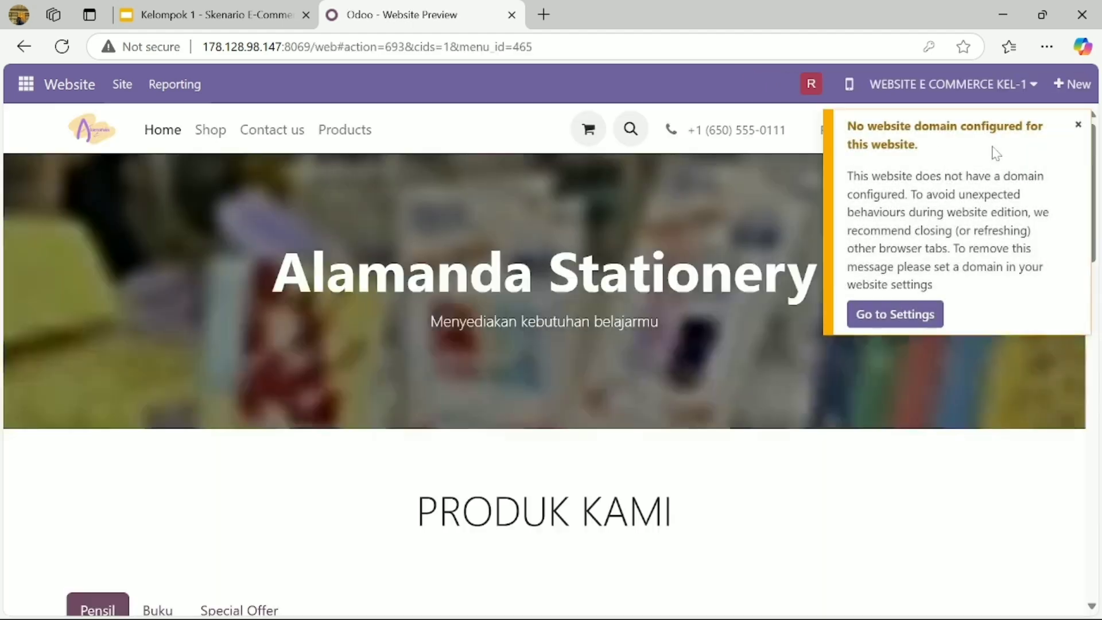
{"action": "left_click", "coordinate": [1077, 125]}
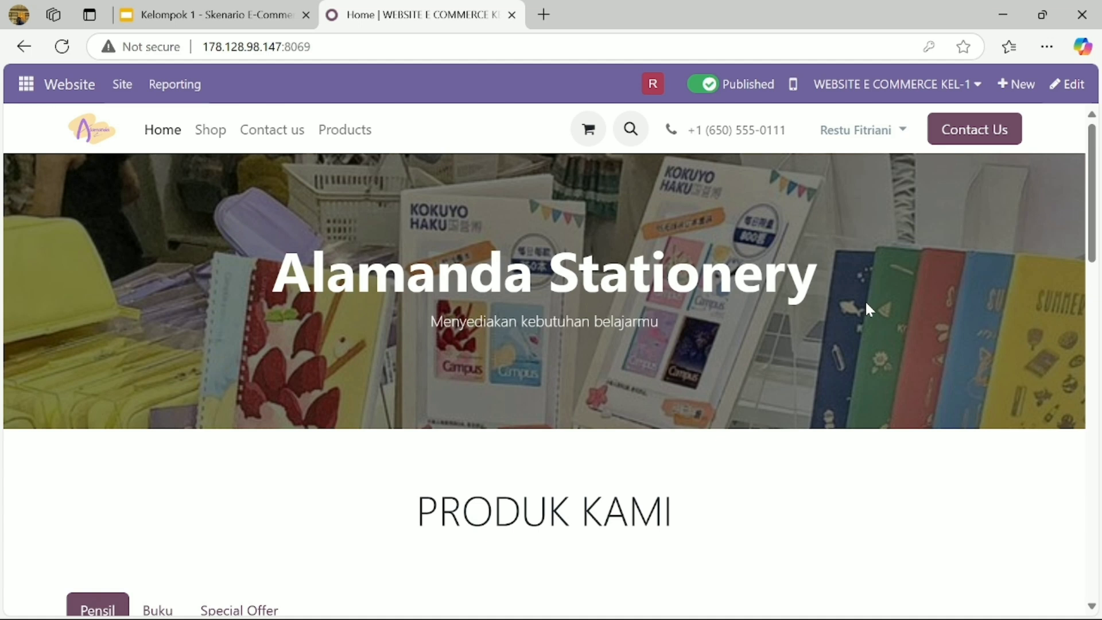
{"action": "scroll", "coordinate": [866, 303], "scroll_direction": "down", "scroll_amount": 5}
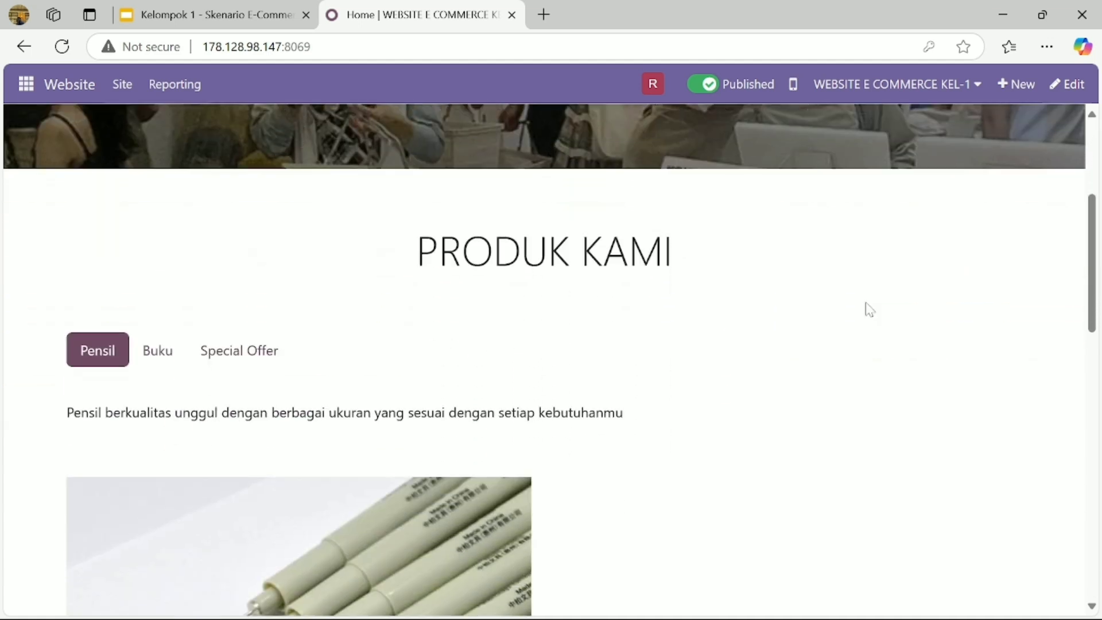
{"action": "scroll", "coordinate": [866, 304], "scroll_direction": "down", "scroll_amount": 2}
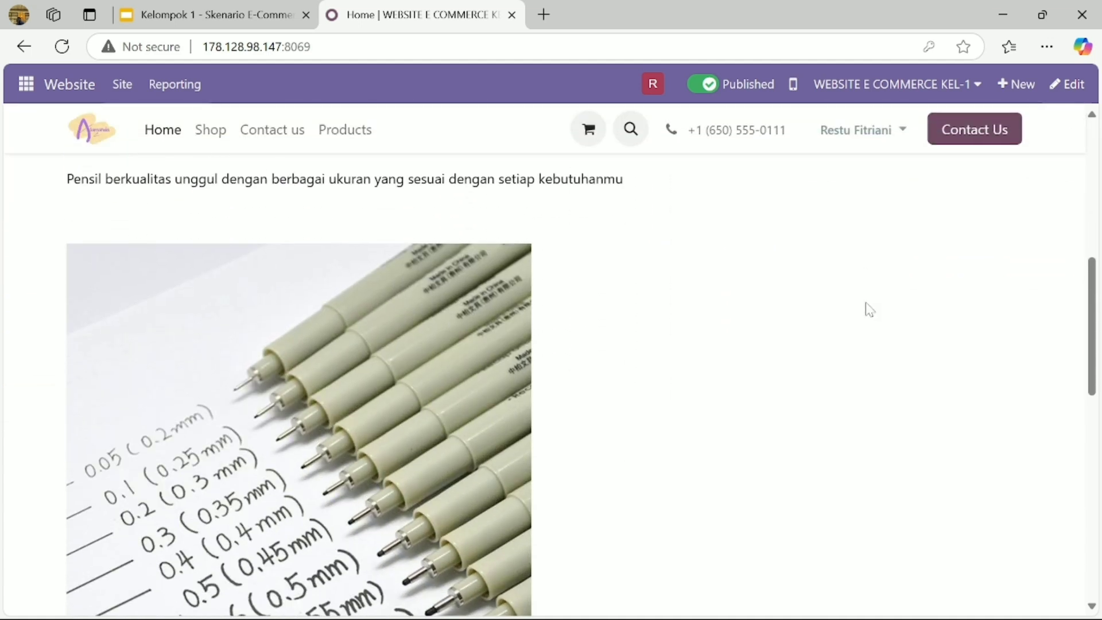
{"action": "scroll", "coordinate": [866, 303], "scroll_direction": "up", "scroll_amount": 5}
{"action": "scroll", "coordinate": [868, 309], "scroll_direction": "up", "scroll_amount": 3}
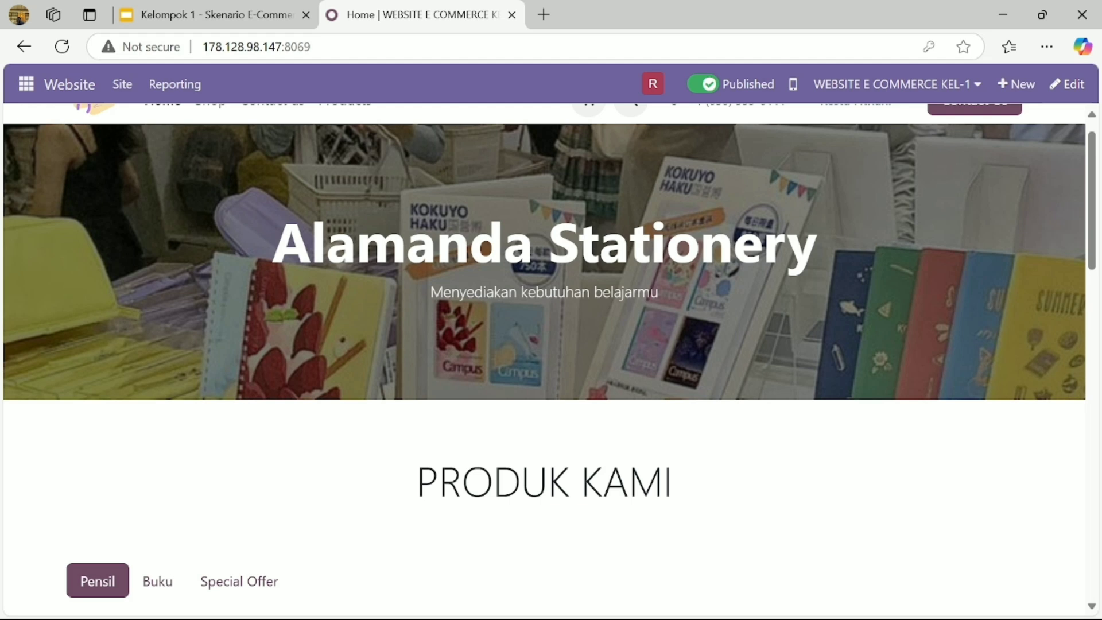
{"action": "scroll", "coordinate": [450, 406], "scroll_direction": "down", "scroll_amount": 5}
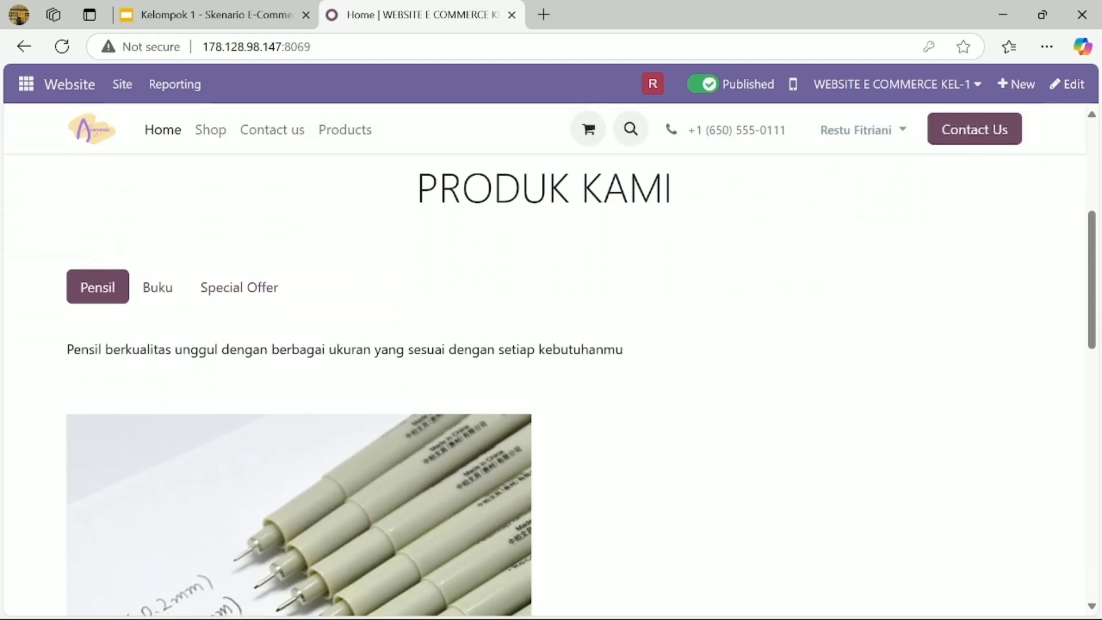
{"action": "scroll", "coordinate": [346, 349], "scroll_direction": "down", "scroll_amount": 1}
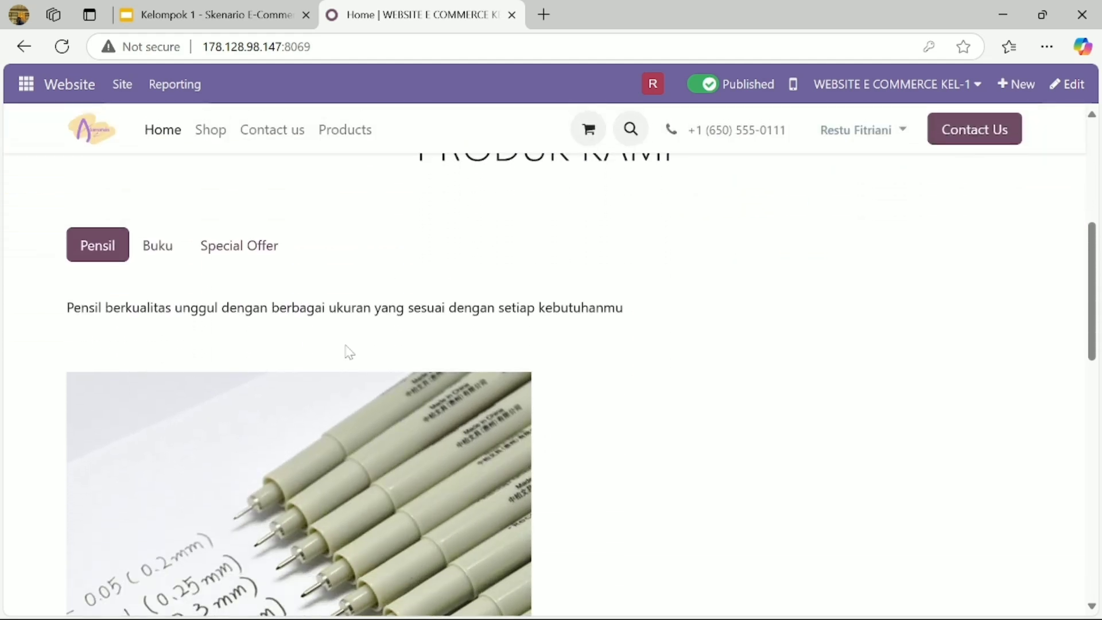
Review the Buku and Special Offer tabs showing 5% off Pensil and 10% off Buku
{"action": "left_click", "coordinate": [163, 251]}
{"action": "left_click", "coordinate": [259, 253]}
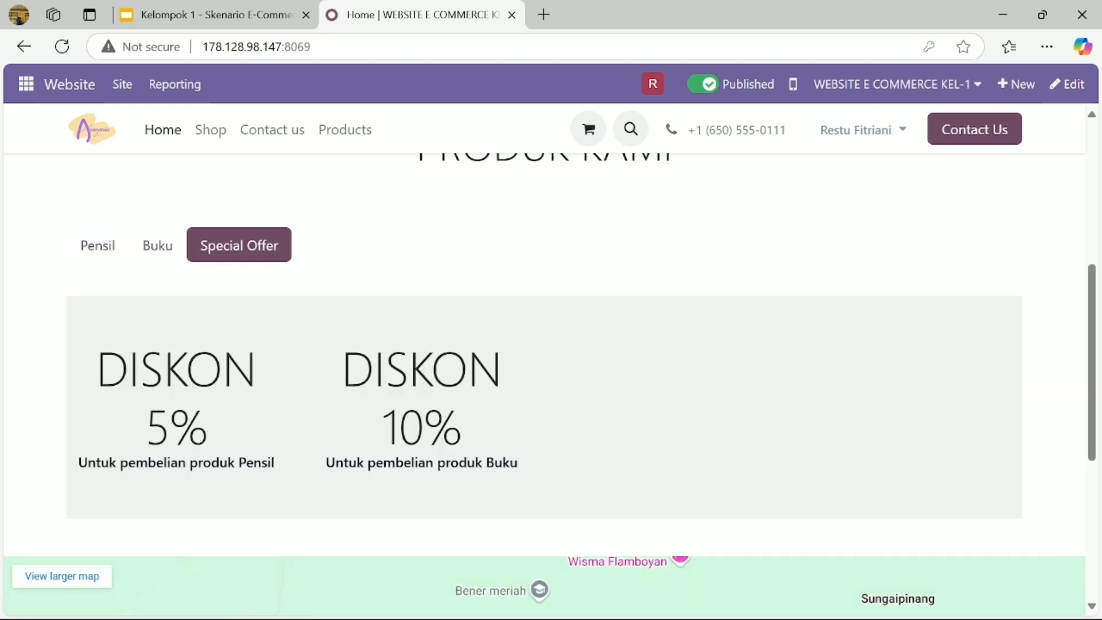
{"action": "scroll", "coordinate": [343, 387], "scroll_direction": "down", "scroll_amount": 3}
{"action": "scroll", "coordinate": [373, 474], "scroll_direction": "down", "scroll_amount": 1}
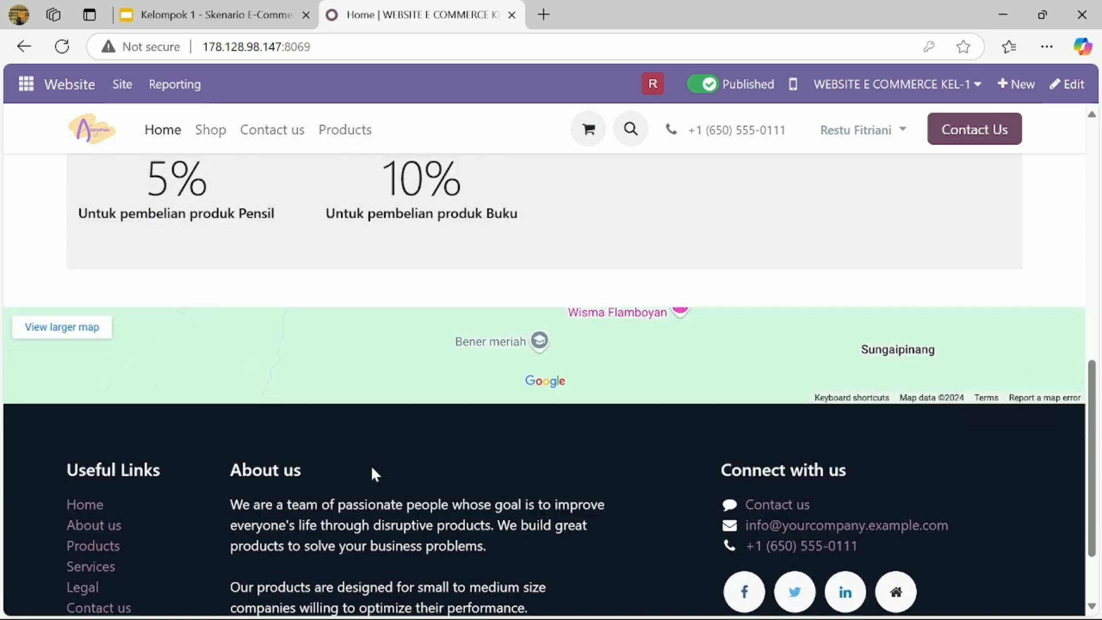
{"action": "scroll", "coordinate": [495, 453], "scroll_direction": "down", "scroll_amount": 1}
{"action": "scroll", "coordinate": [495, 454], "scroll_direction": "up", "scroll_amount": 2}
{"action": "scroll", "coordinate": [496, 454], "scroll_direction": "down", "scroll_amount": 3}
{"action": "scroll", "coordinate": [497, 453], "scroll_direction": "up", "scroll_amount": 5}
{"action": "scroll", "coordinate": [497, 453], "scroll_direction": "up", "scroll_amount": 7}
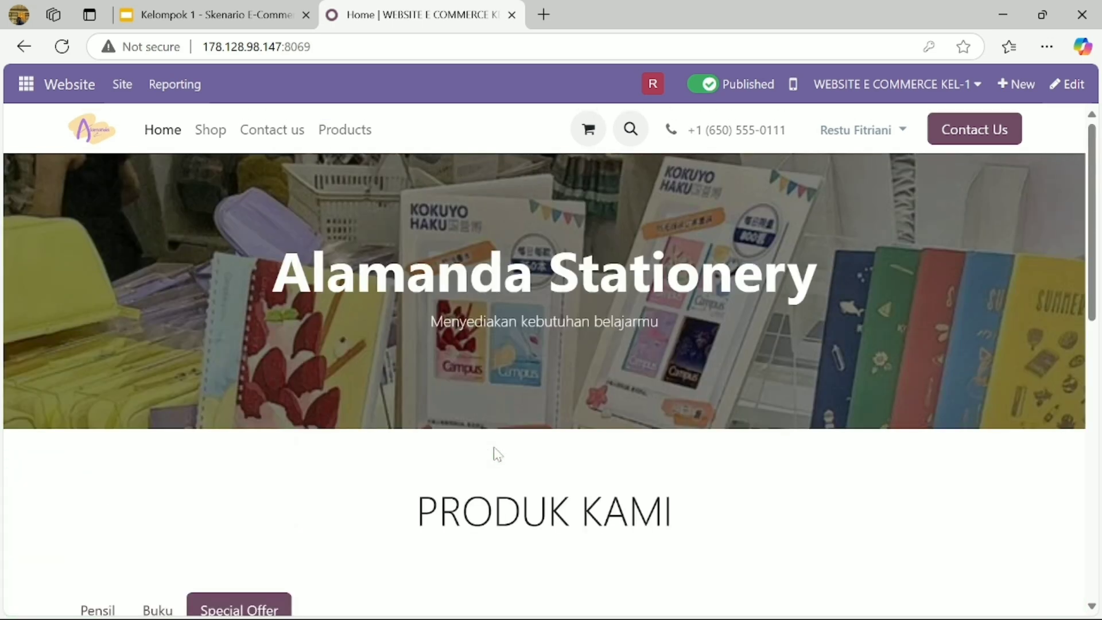
Browse the shop page listing all products
{"action": "left_click", "coordinate": [222, 139]}
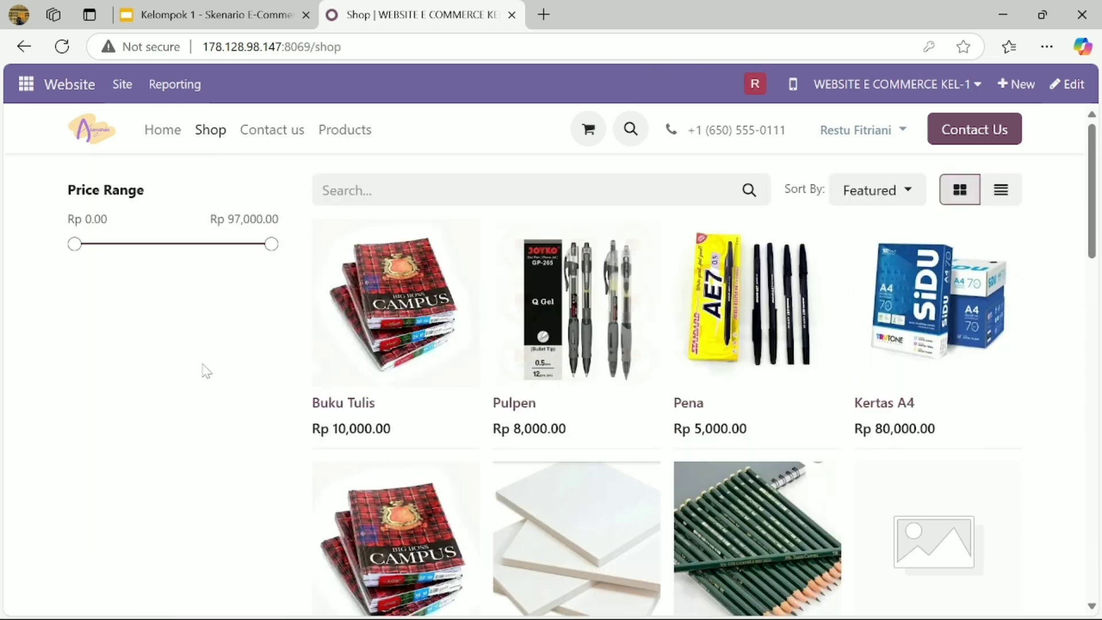
{"action": "scroll", "coordinate": [207, 371], "scroll_direction": "down", "scroll_amount": 2}
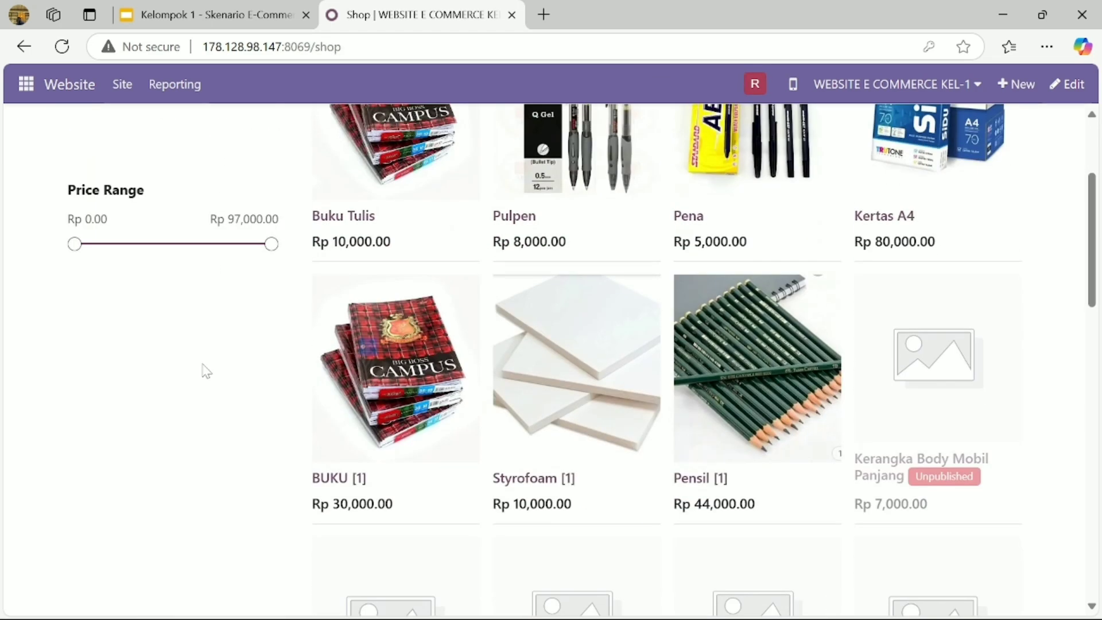
{"action": "scroll", "coordinate": [206, 371], "scroll_direction": "up", "scroll_amount": 2}
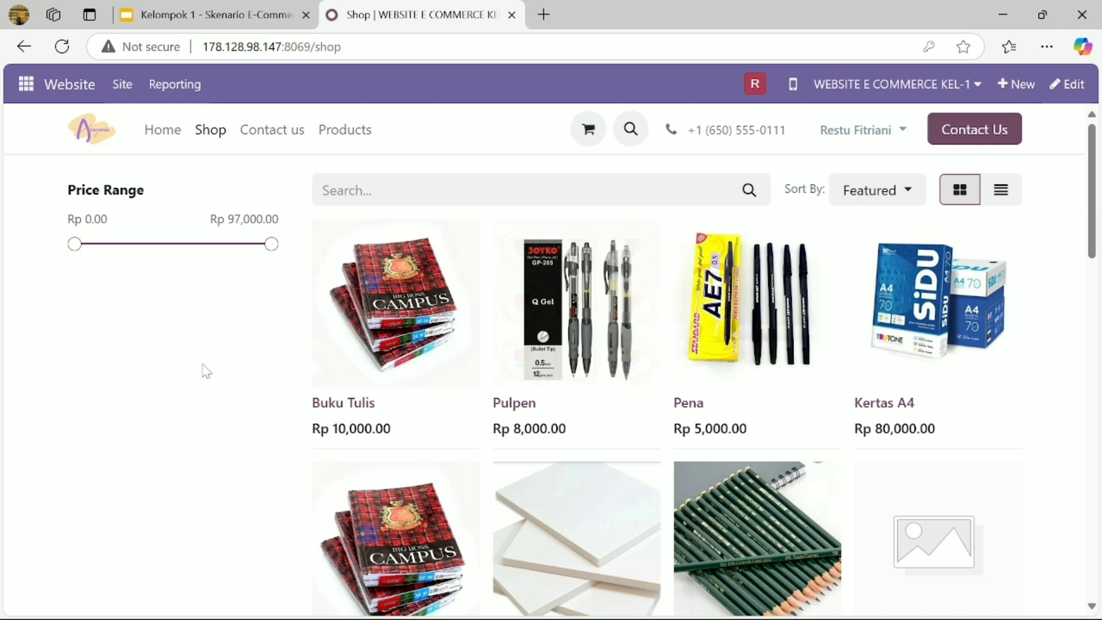
{"action": "scroll", "coordinate": [205, 370], "scroll_direction": "down", "scroll_amount": 1}
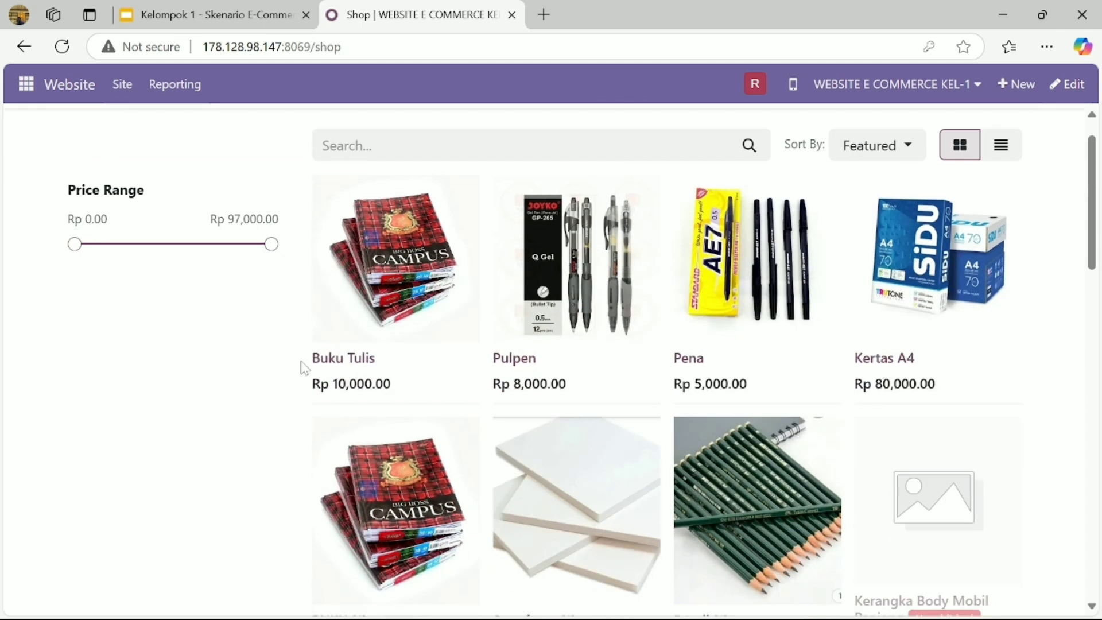
{"action": "scroll", "coordinate": [297, 369], "scroll_direction": "down", "scroll_amount": 2}
{"action": "scroll", "coordinate": [298, 368], "scroll_direction": "down", "scroll_amount": 2}
{"action": "scroll", "coordinate": [296, 369], "scroll_direction": "up", "scroll_amount": 2}
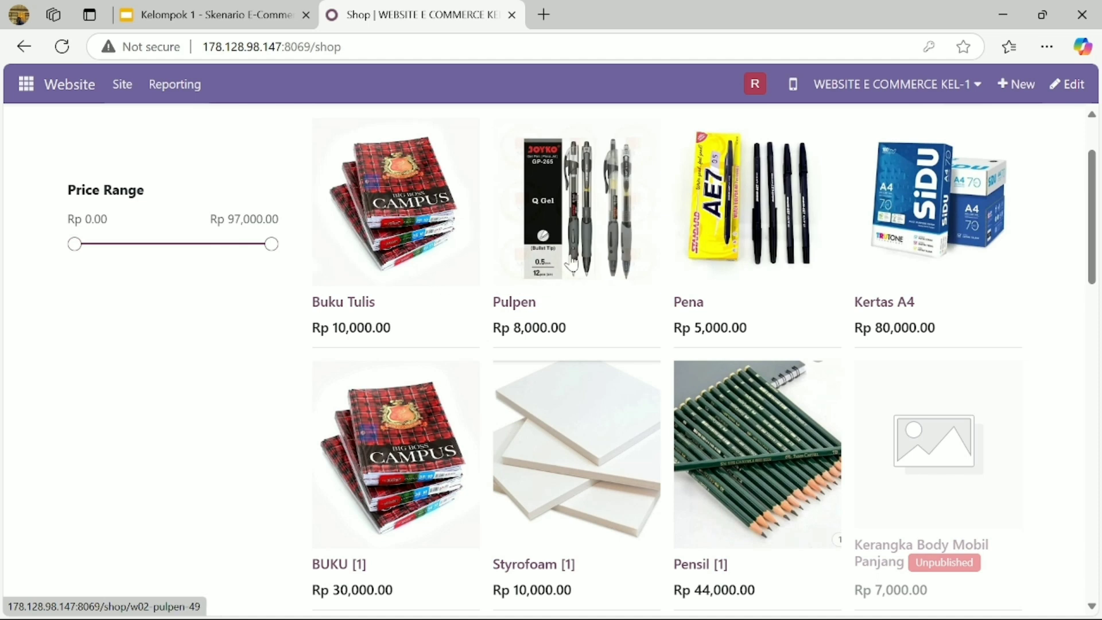
{"action": "scroll", "coordinate": [336, 439], "scroll_direction": "up", "scroll_amount": 5}
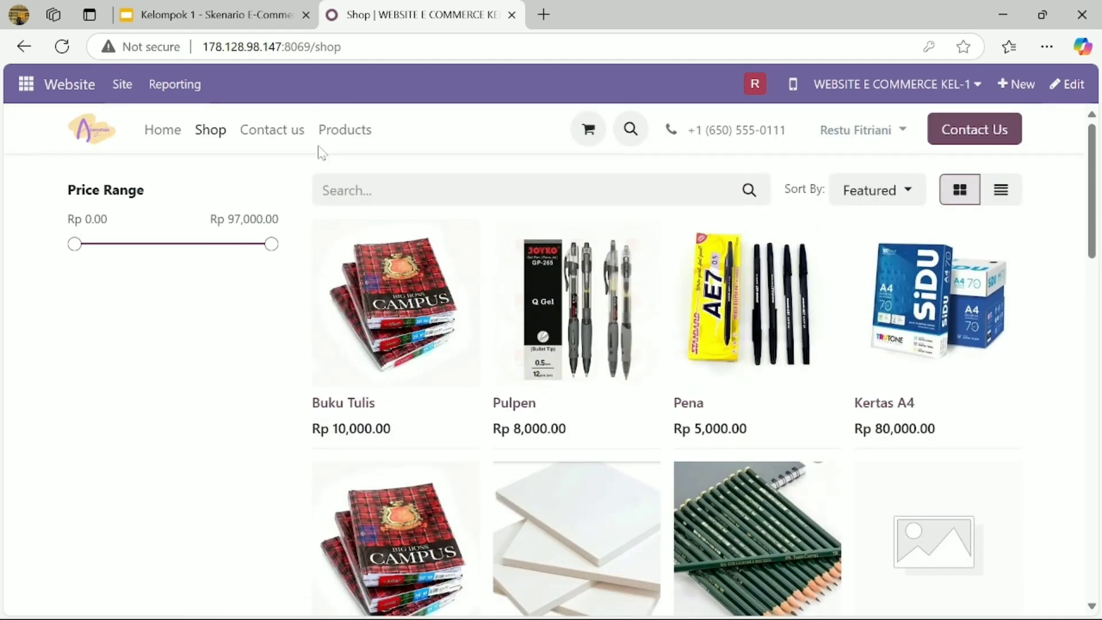
Visit the Contact us and Products pages, then return to Home
{"action": "left_click", "coordinate": [301, 135]}
{"action": "scroll", "coordinate": [136, 342], "scroll_direction": "down", "scroll_amount": 1}
{"action": "scroll", "coordinate": [136, 342], "scroll_direction": "up", "scroll_amount": 1}
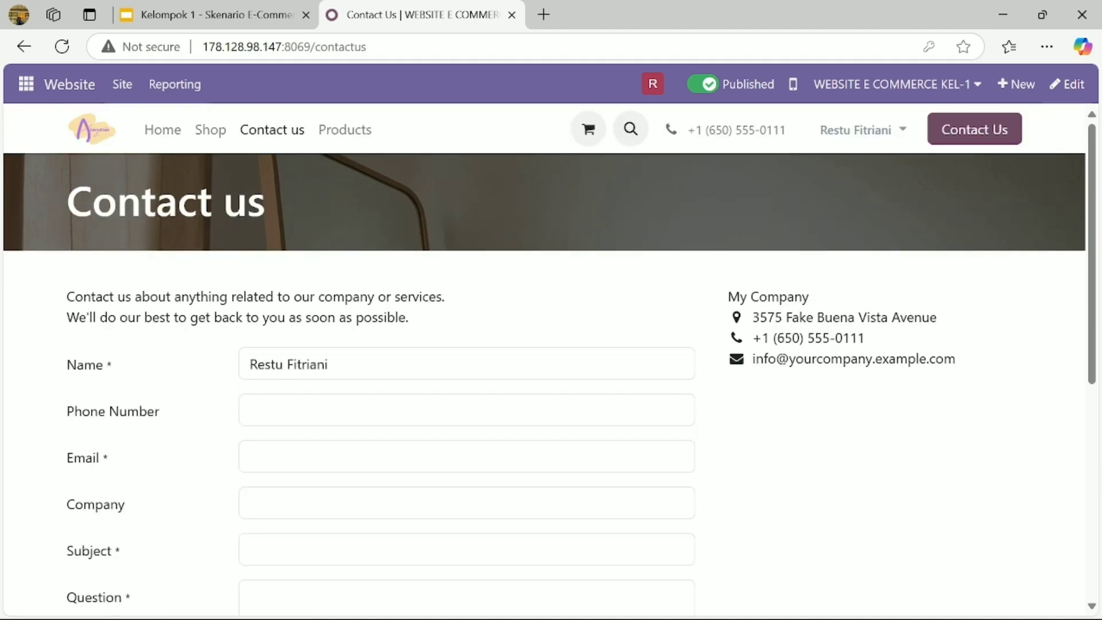
{"action": "left_click", "coordinate": [352, 128]}
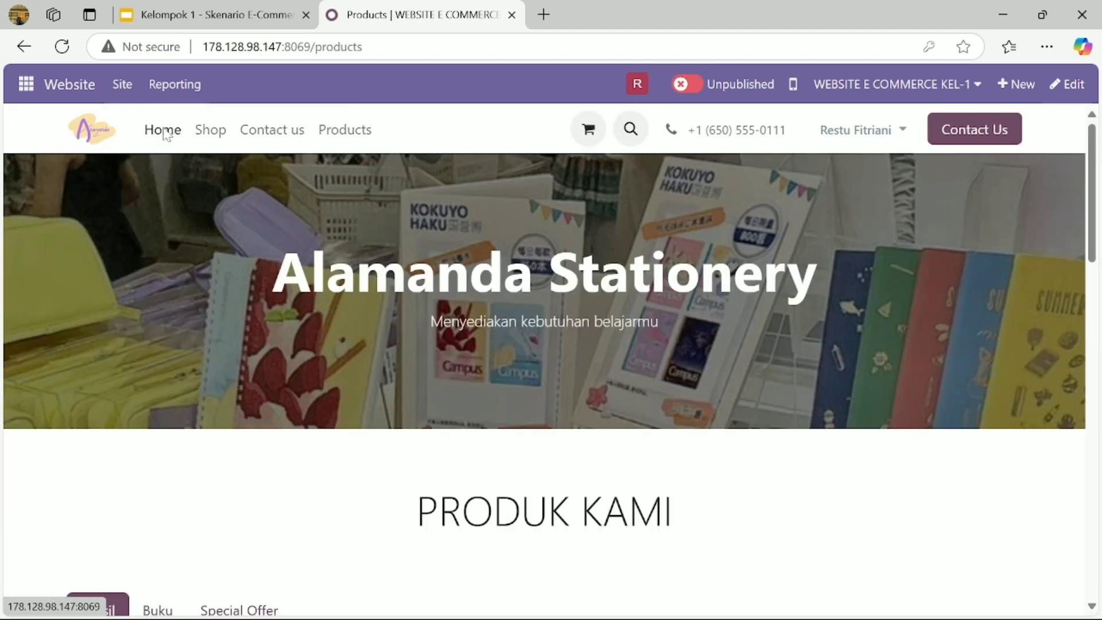
{"action": "left_click", "coordinate": [165, 131]}
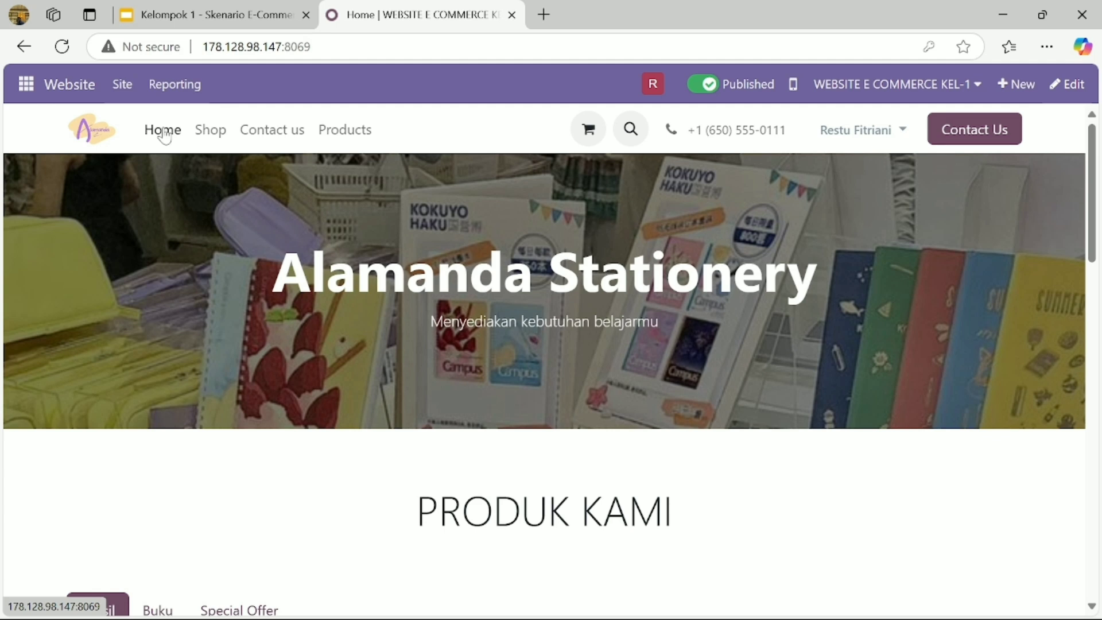
Enter edit mode and set the cover background to the bookshelves photo
{"action": "left_click", "coordinate": [1064, 86]}
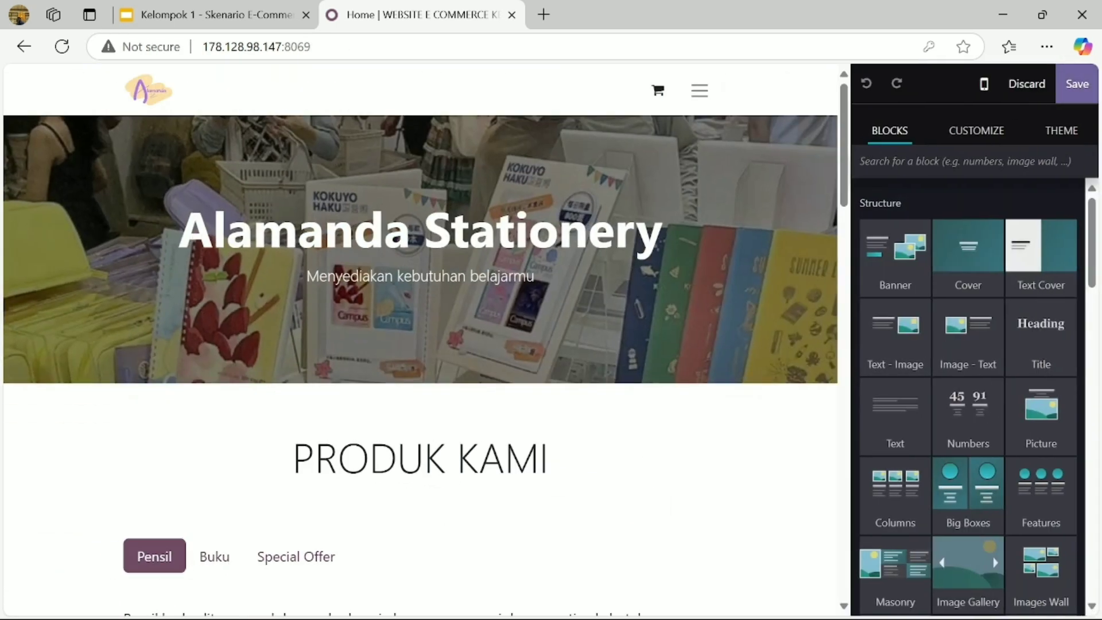
{"action": "left_click", "coordinate": [662, 226]}
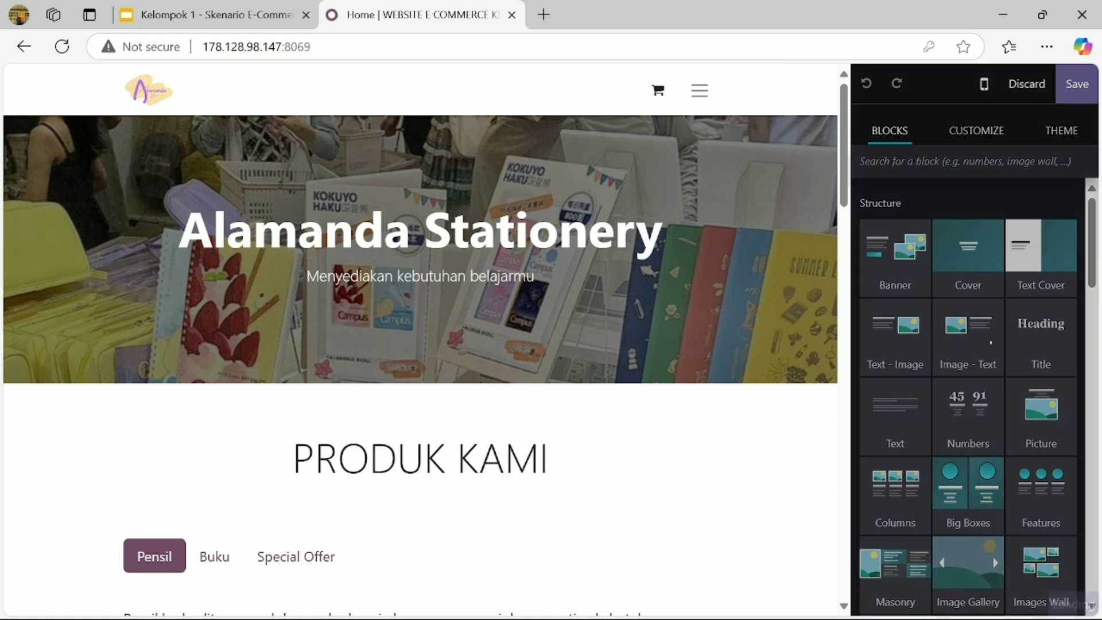
{"action": "left_click", "coordinate": [891, 132]}
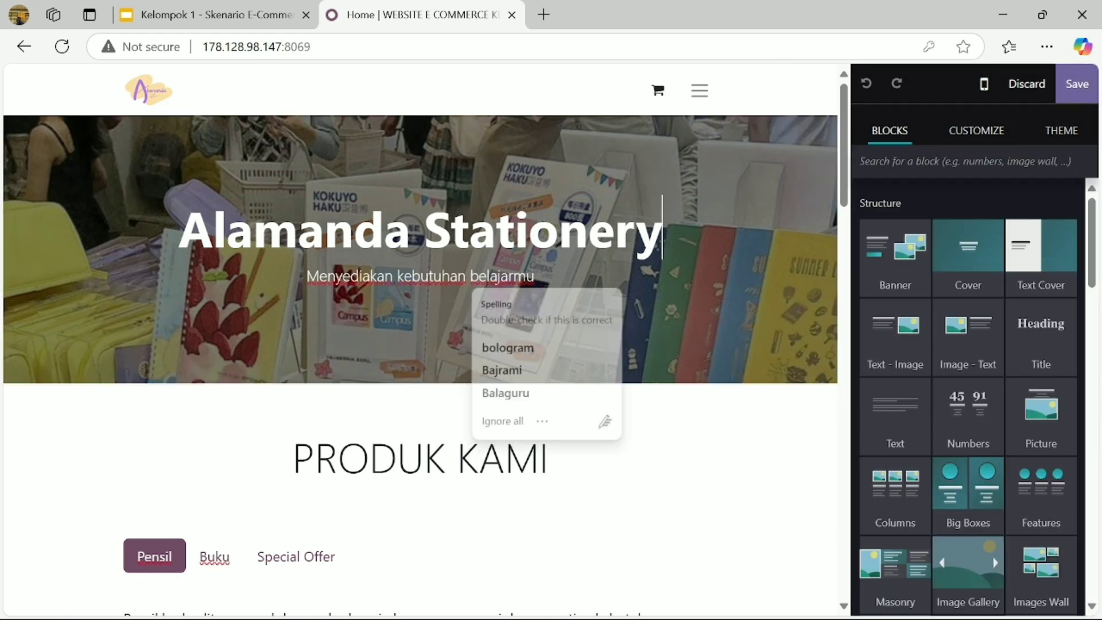
{"action": "left_click", "coordinate": [963, 132]}
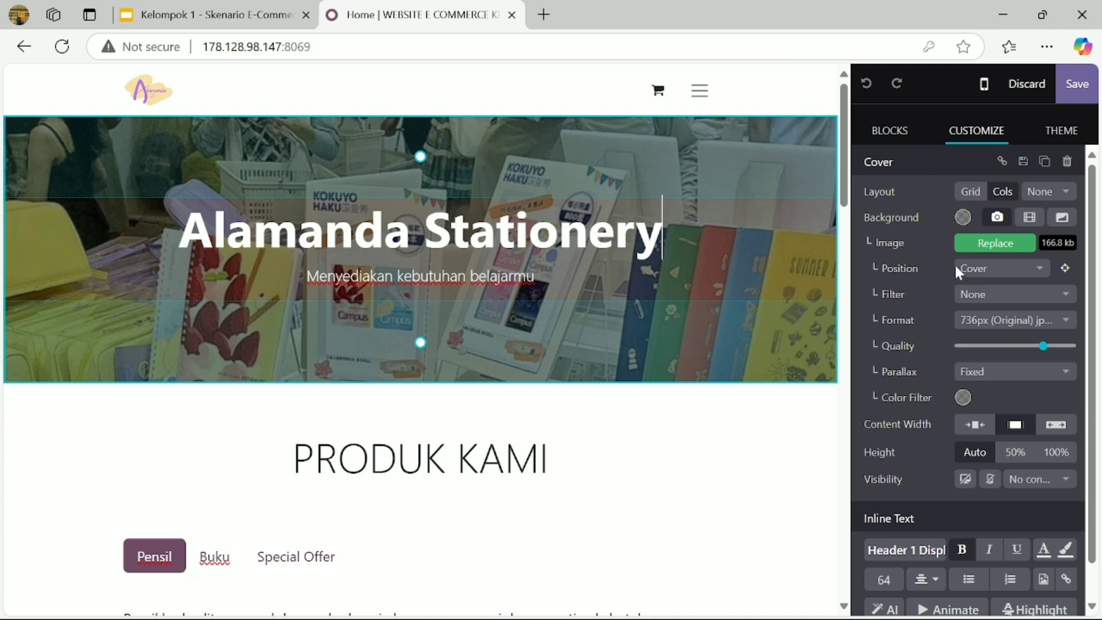
{"action": "left_click", "coordinate": [995, 242]}
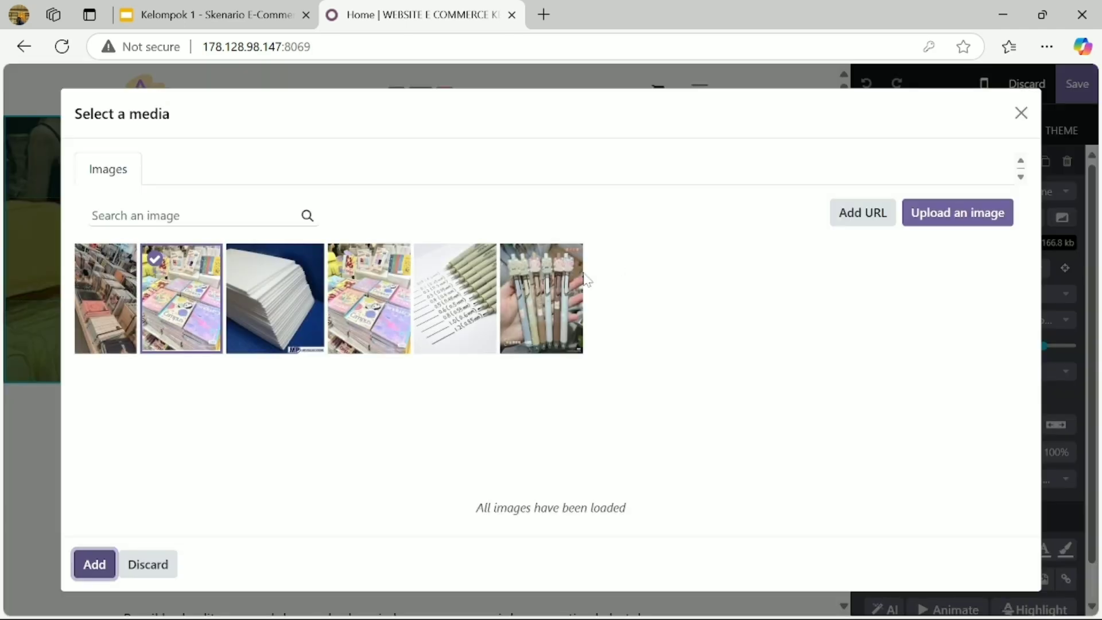
{"action": "left_click", "coordinate": [128, 313]}
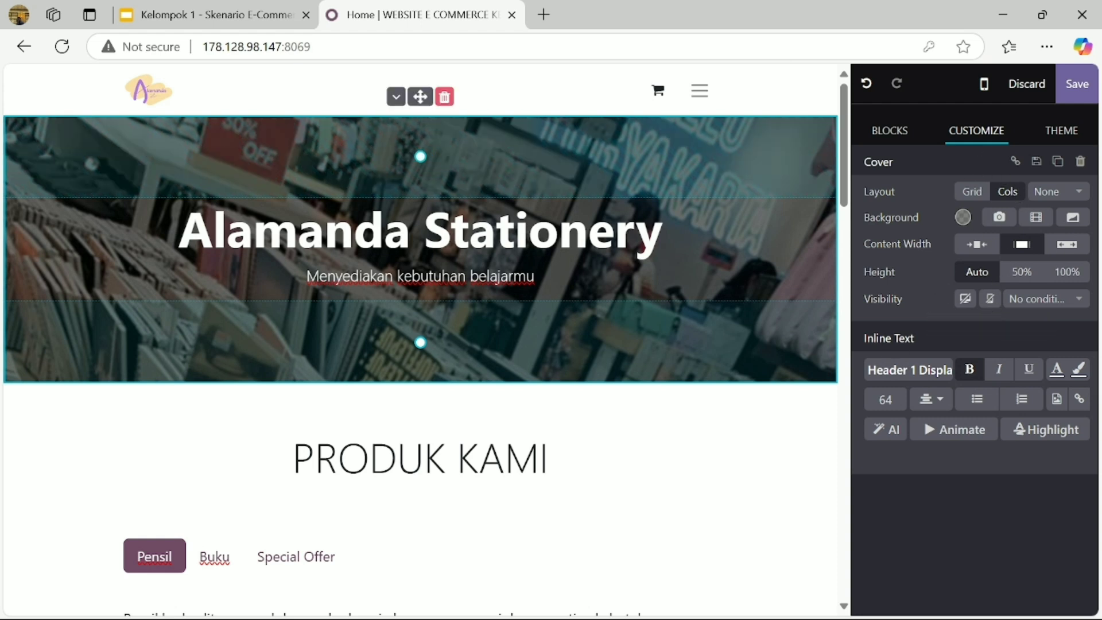
Replace the cover background with the Campus notebooks photo instead
{"action": "left_click", "coordinate": [801, 417]}
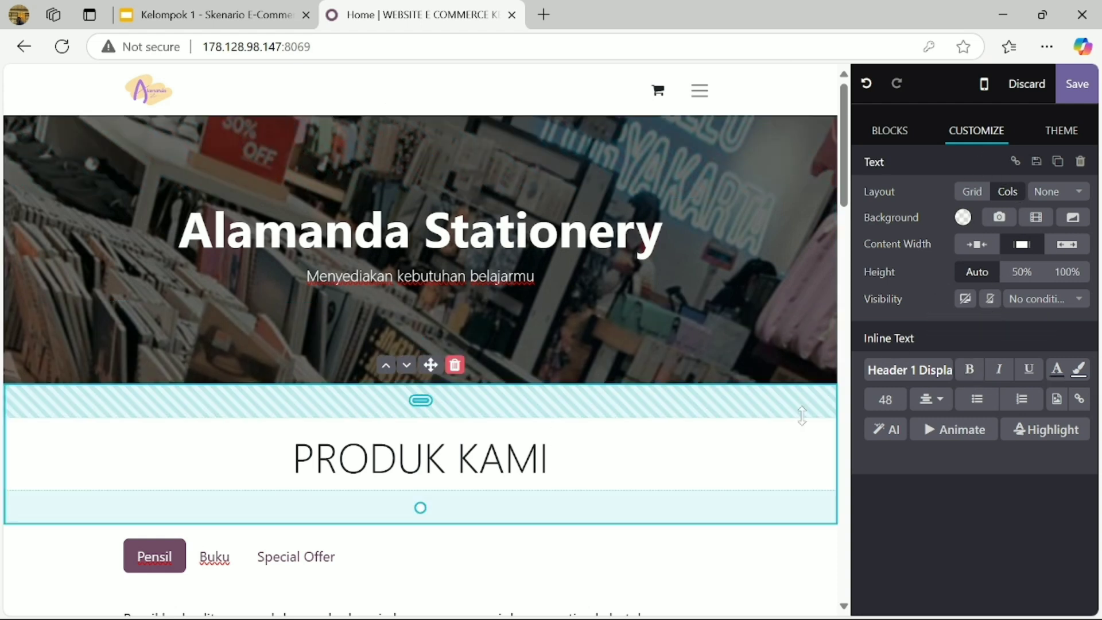
{"action": "left_click", "coordinate": [962, 218]}
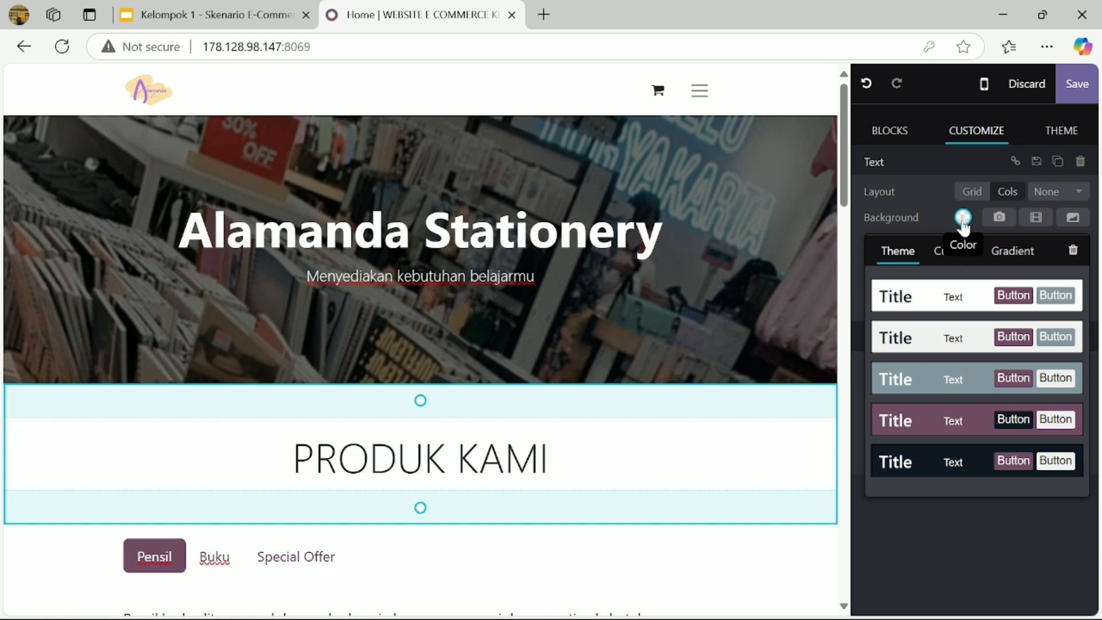
{"action": "left_click", "coordinate": [889, 132]}
{"action": "left_click", "coordinate": [953, 134]}
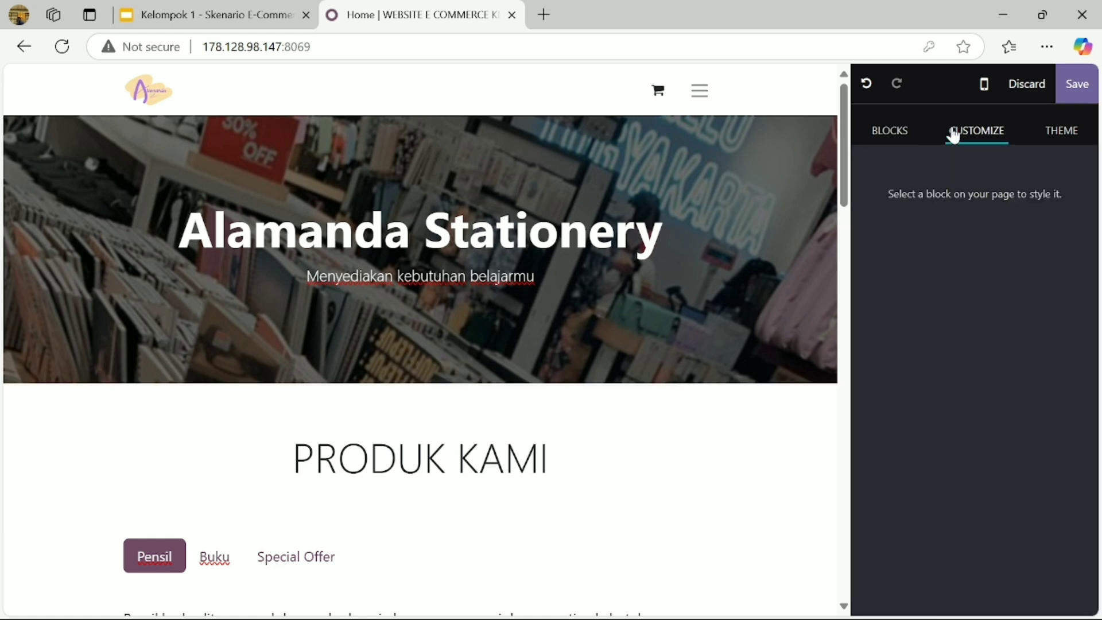
{"action": "left_click", "coordinate": [503, 277]}
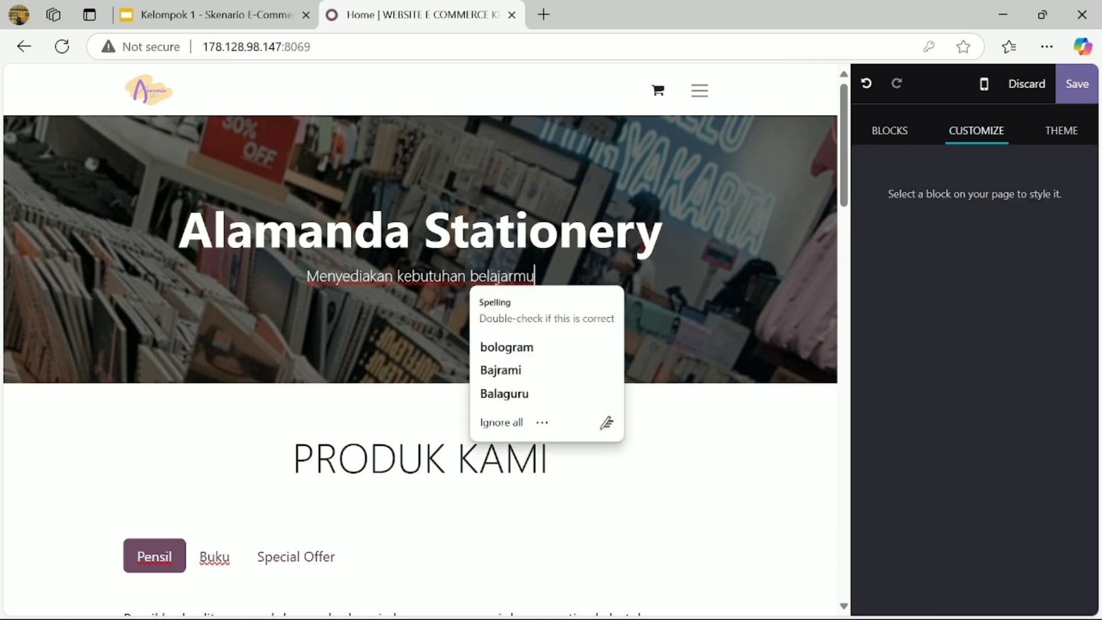
{"action": "left_click", "coordinate": [547, 459]}
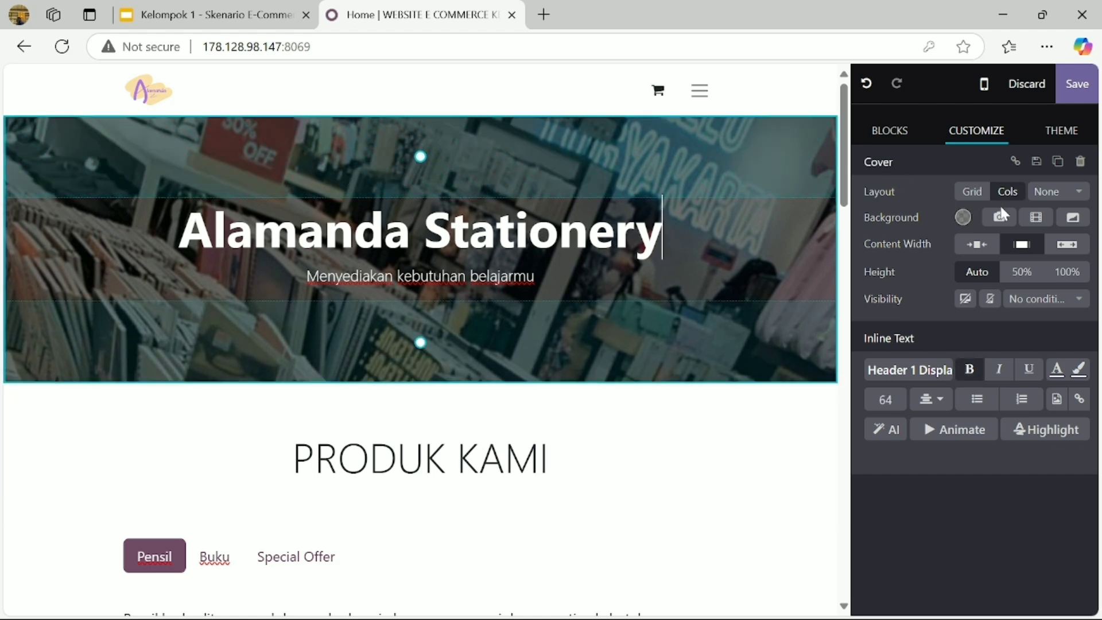
{"action": "left_click", "coordinate": [1000, 218]}
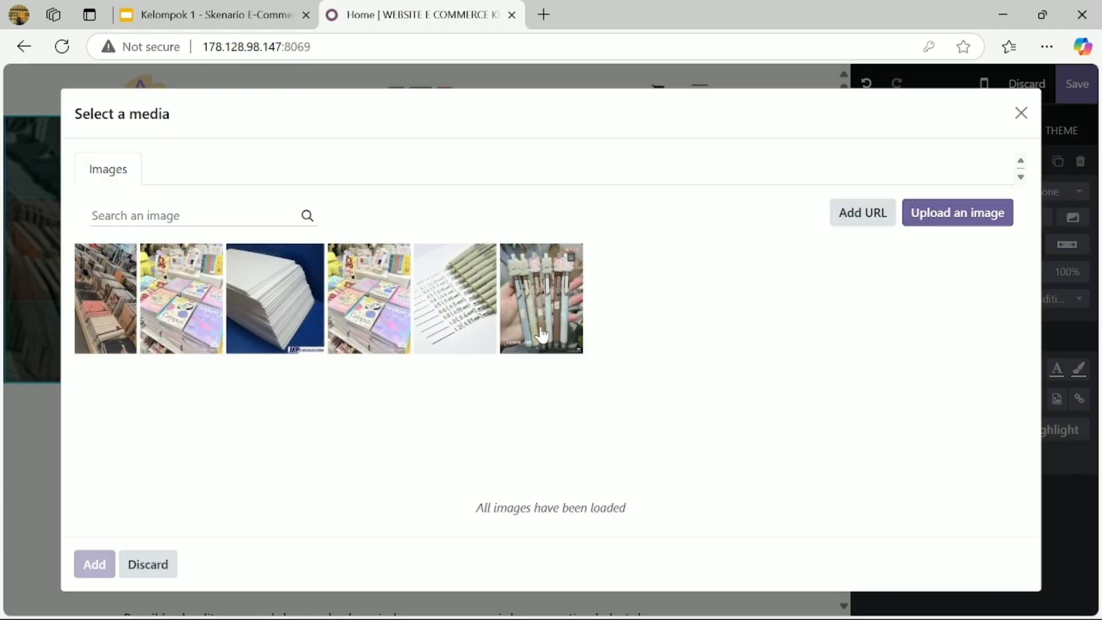
{"action": "left_click", "coordinate": [380, 340]}
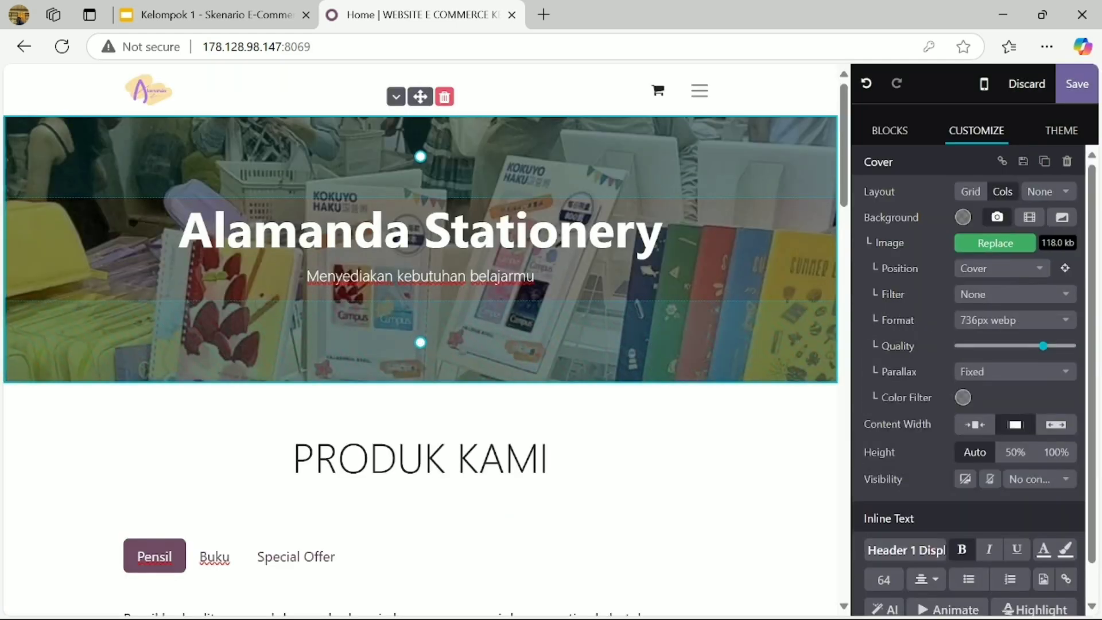
{"action": "left_click", "coordinate": [617, 507]}
Browse the page blocks and switch between the Pensil and Buku product tabs
{"action": "left_click", "coordinate": [898, 133]}
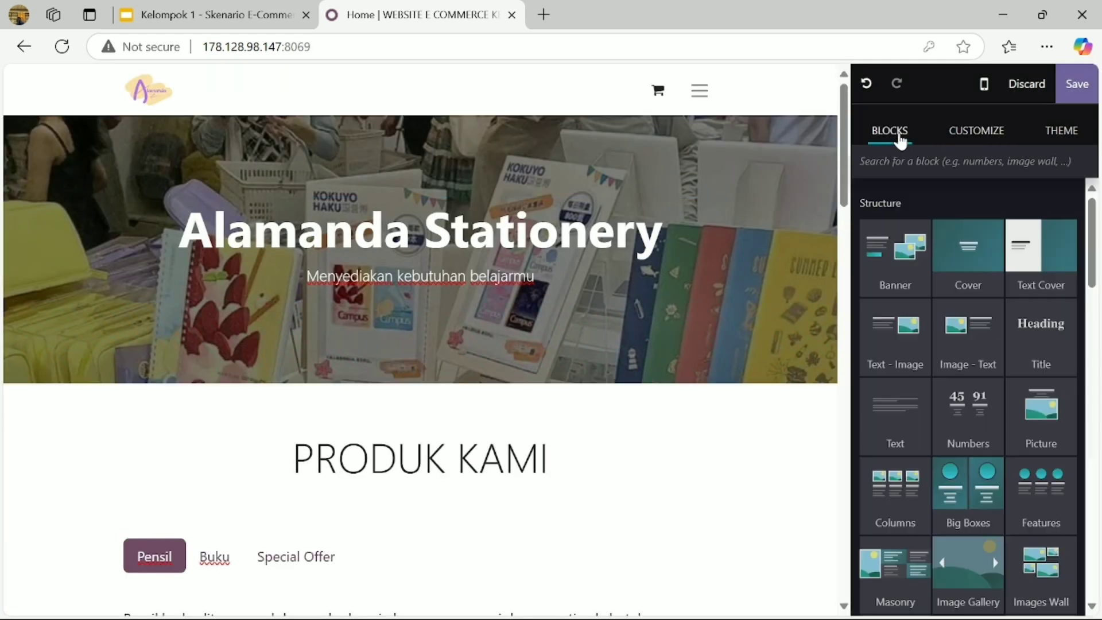
{"action": "scroll", "coordinate": [908, 335], "scroll_direction": "down", "scroll_amount": 1}
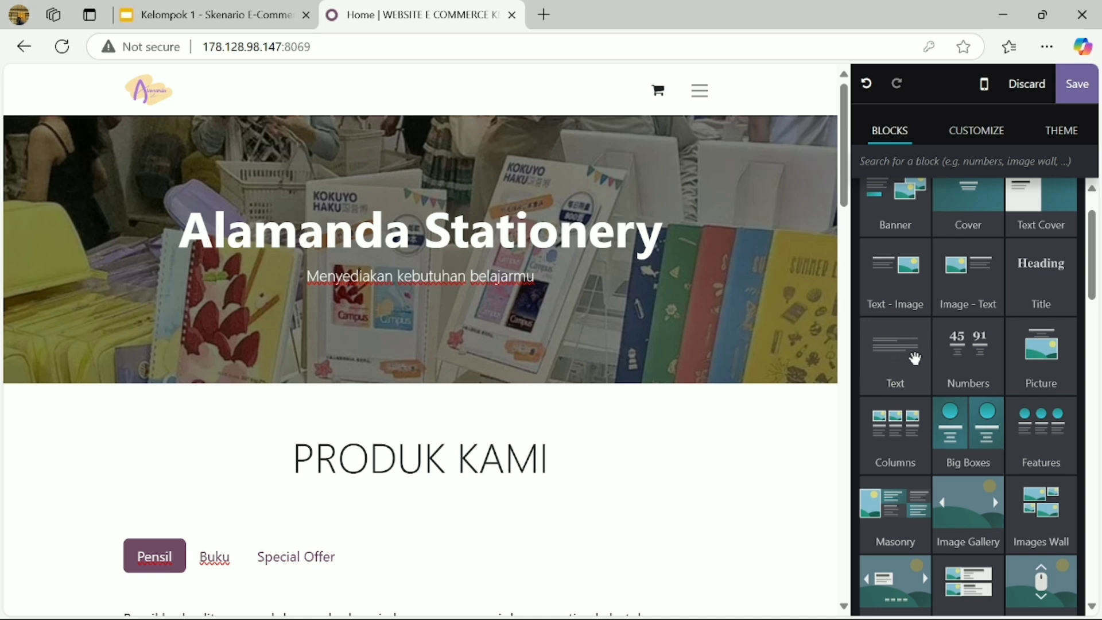
{"action": "scroll", "coordinate": [853, 368], "scroll_direction": "down", "scroll_amount": 3}
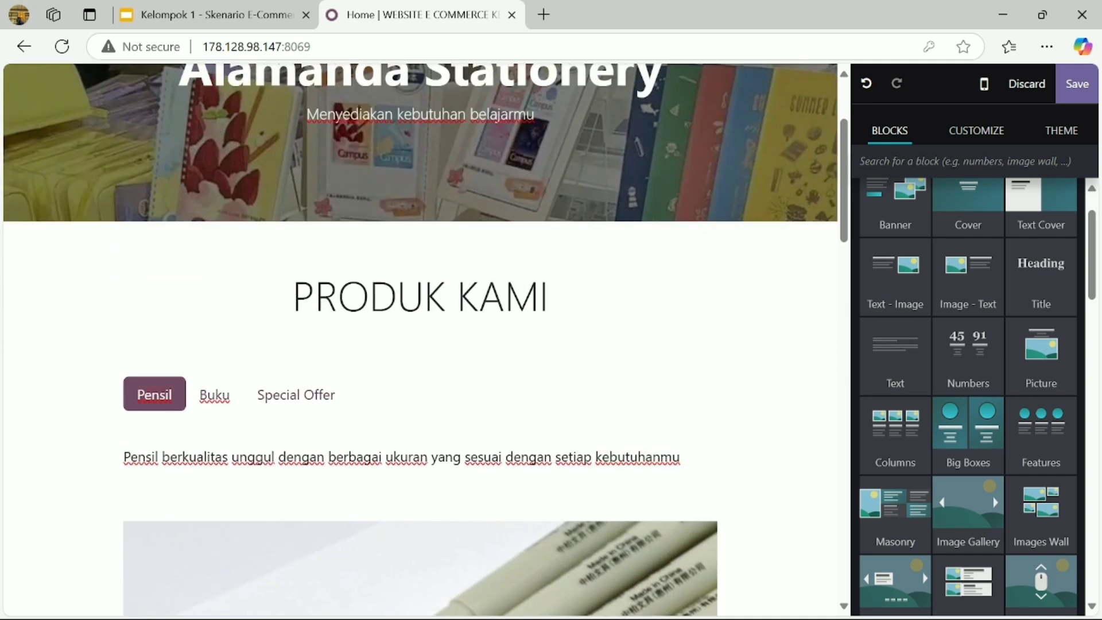
{"action": "left_click", "coordinate": [208, 401]}
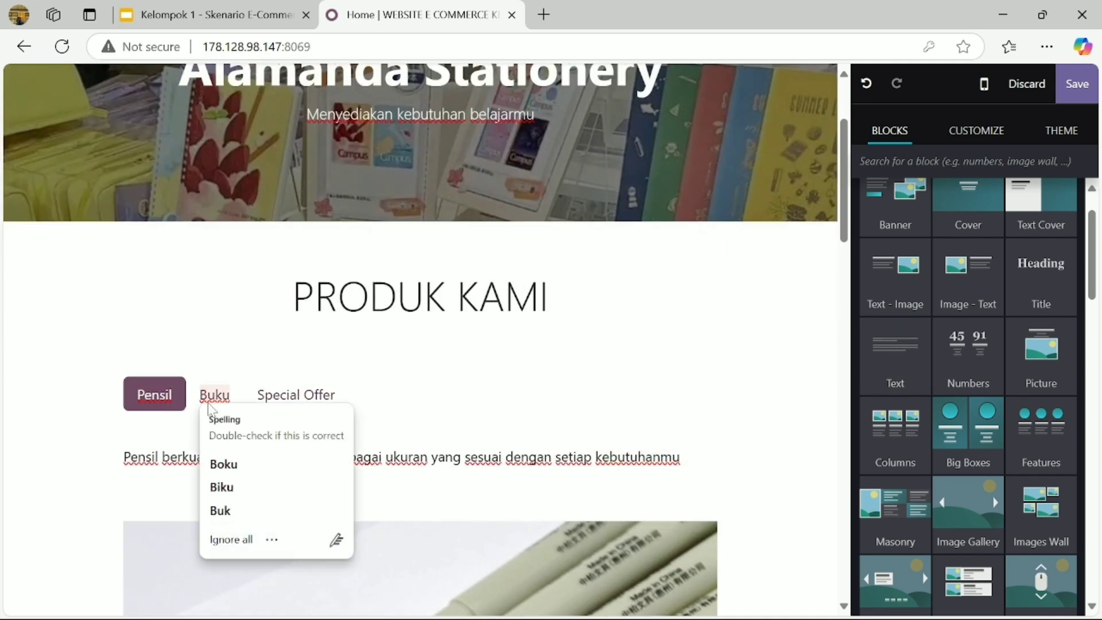
{"action": "double_click", "coordinate": [213, 395]}
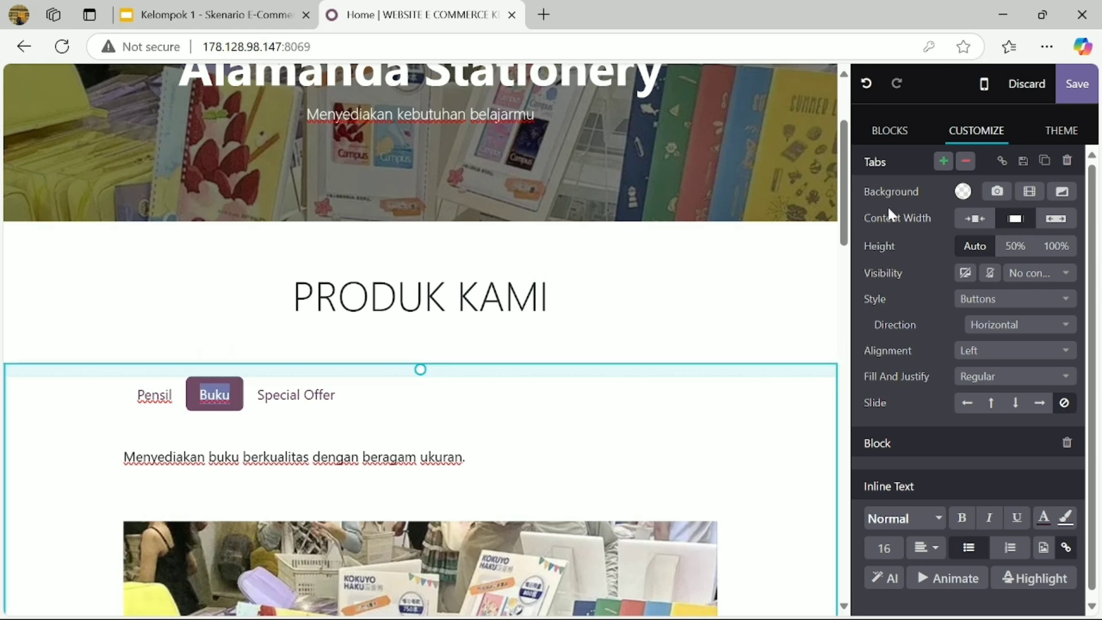
{"action": "left_click", "coordinate": [882, 133]}
{"action": "scroll", "coordinate": [873, 392], "scroll_direction": "down", "scroll_amount": 10}
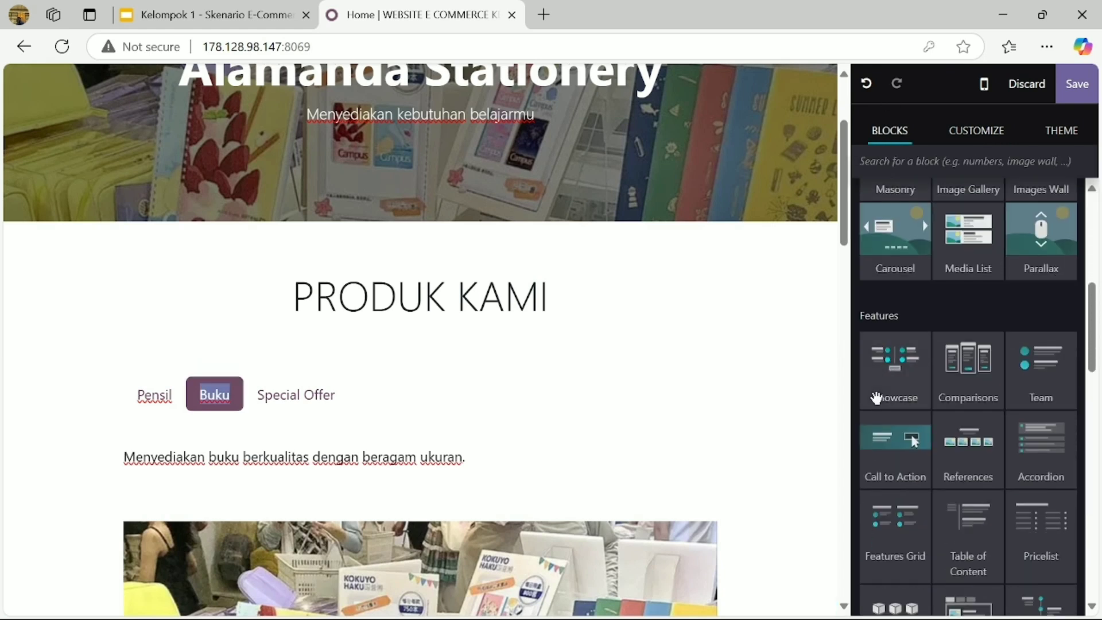
{"action": "scroll", "coordinate": [876, 397], "scroll_direction": "down", "scroll_amount": 8}
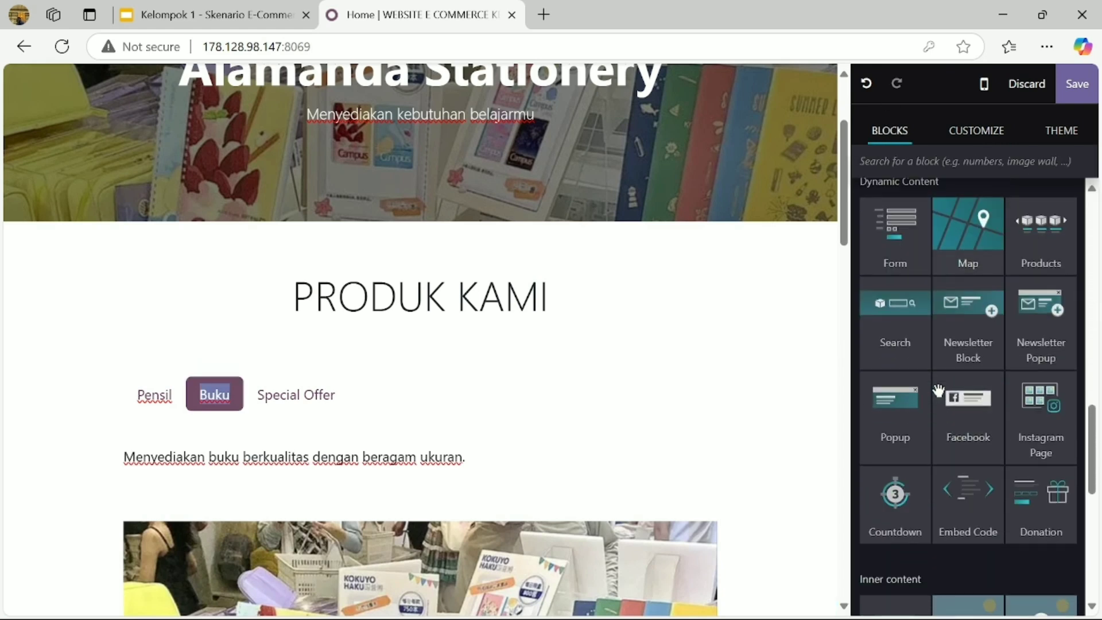
{"action": "scroll", "coordinate": [938, 391], "scroll_direction": "down", "scroll_amount": 3}
{"action": "scroll", "coordinate": [937, 391], "scroll_direction": "up", "scroll_amount": 12}
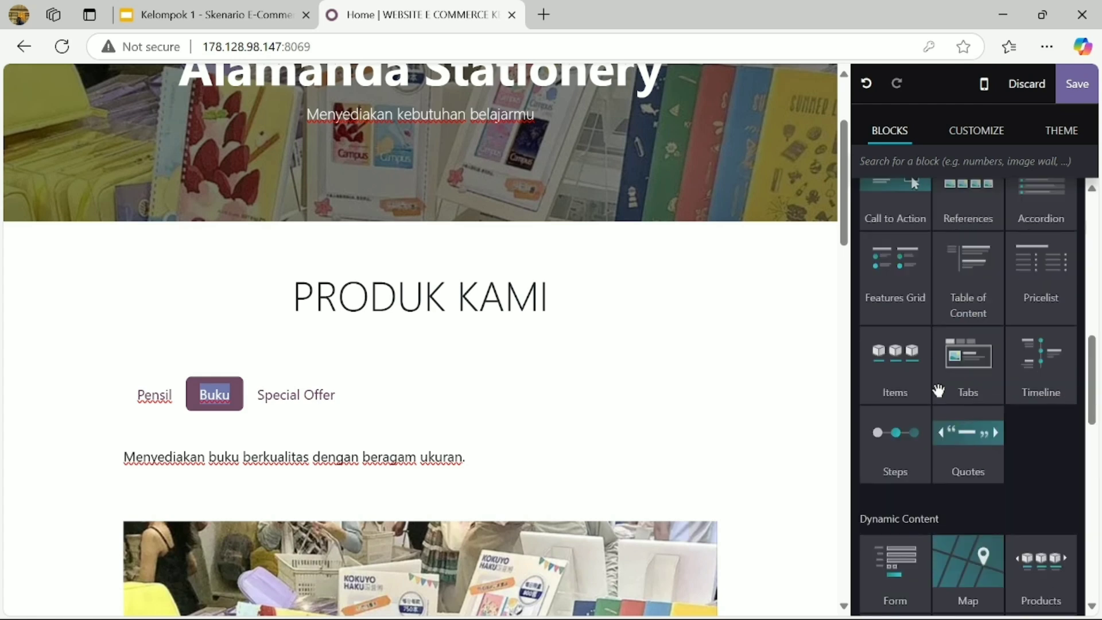
{"action": "scroll", "coordinate": [938, 391], "scroll_direction": "up", "scroll_amount": 2}
{"action": "scroll", "coordinate": [937, 391], "scroll_direction": "down", "scroll_amount": 9}
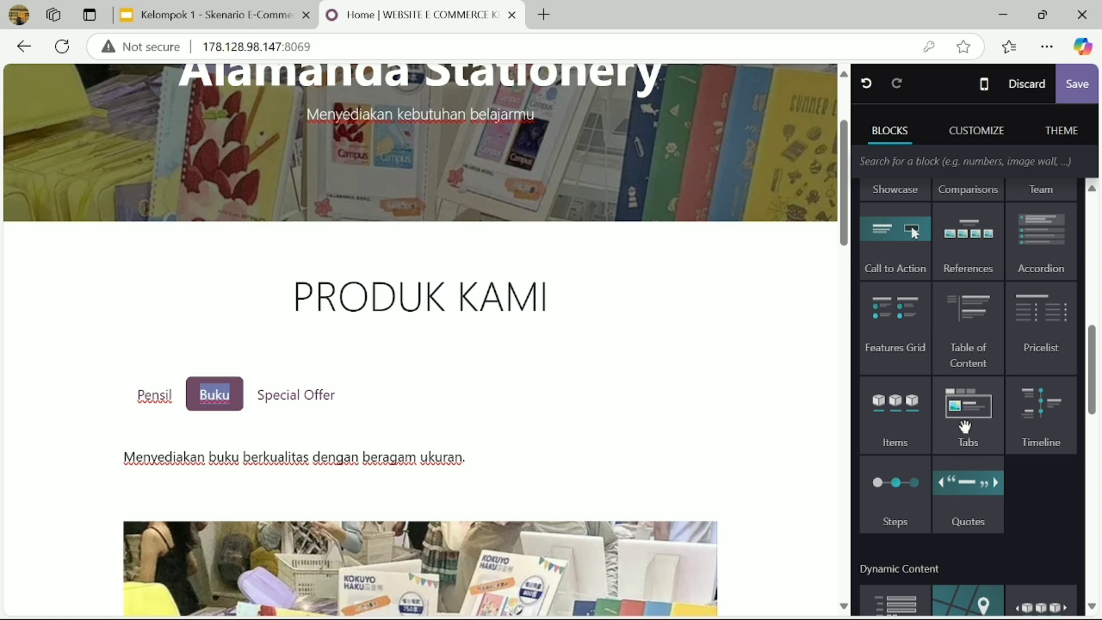
{"action": "double_click", "coordinate": [154, 393]}
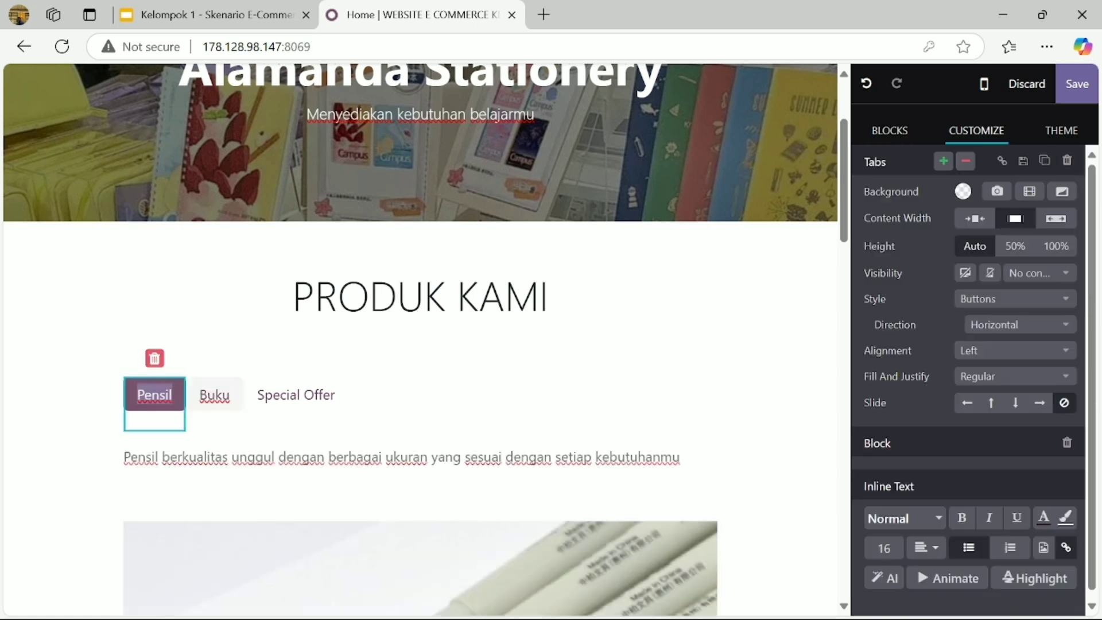
{"action": "scroll", "coordinate": [421, 344], "scroll_direction": "down", "scroll_amount": 3}
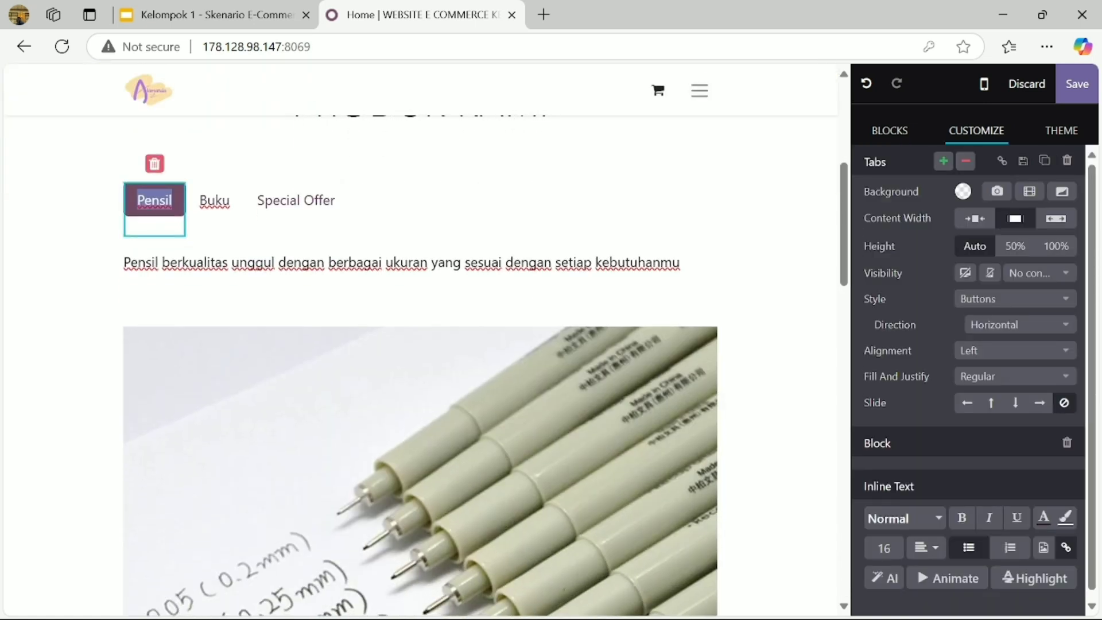
Rename the Special Offer tab label to 'Diskon'
{"action": "double_click", "coordinate": [215, 200]}
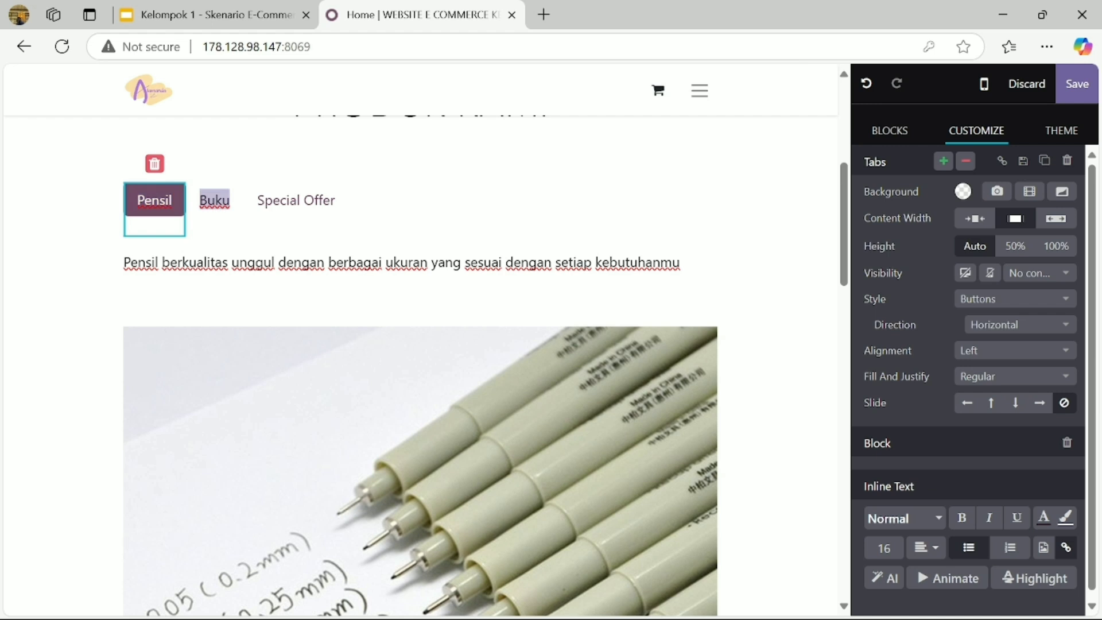
{"action": "double_click", "coordinate": [316, 200]}
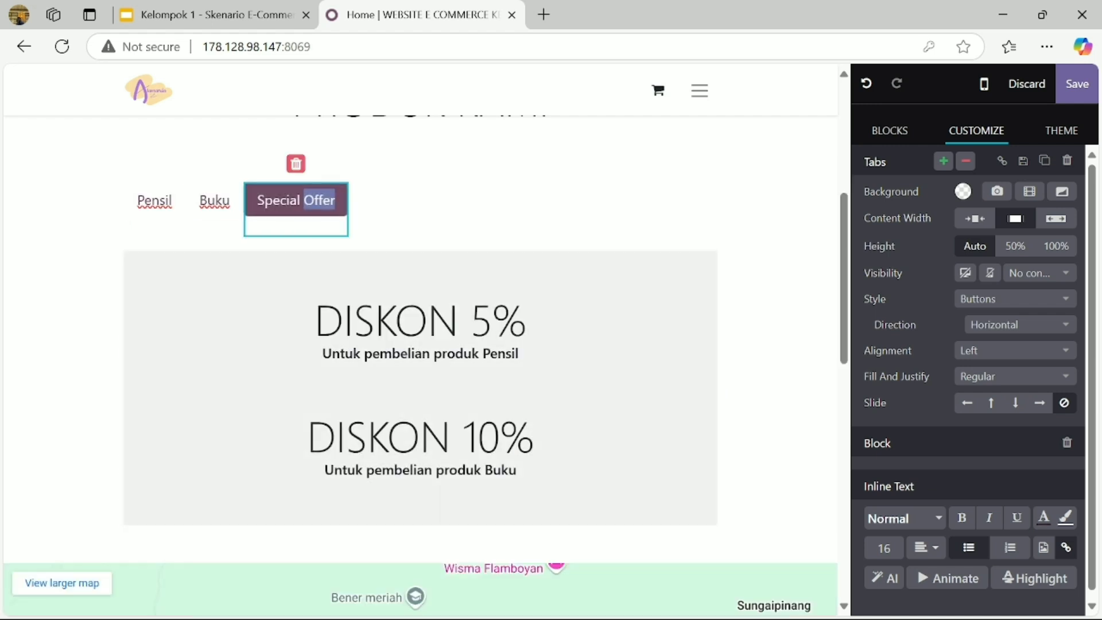
{"action": "left_click", "coordinate": [335, 200]}
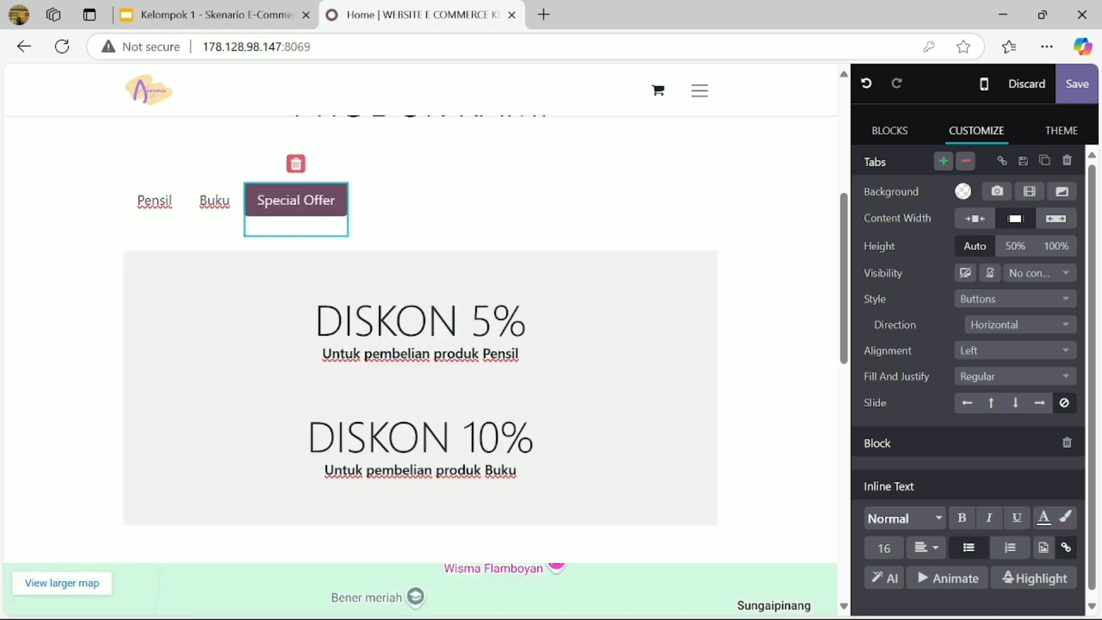
{"action": "key", "text": "BackSpace"}
{"action": "key", "text": "BackSpace"}
{"action": "key", "text": "BackSpace"}
{"action": "key", "text": "BackSpace"}
{"action": "key", "text": "BackSpace"}
{"action": "key", "text": "BackSpace"}
{"action": "key", "text": "BackSpace"}
{"action": "key", "text": "BackSpace"}
{"action": "key", "text": "BackSpace"}
{"action": "key", "text": "BackSpace"}
{"action": "key", "text": "BackSpace"}
{"action": "key", "text": "BackSpace"}
{"action": "key", "text": "BackSpace"}
{"action": "type", "text": "Di"}
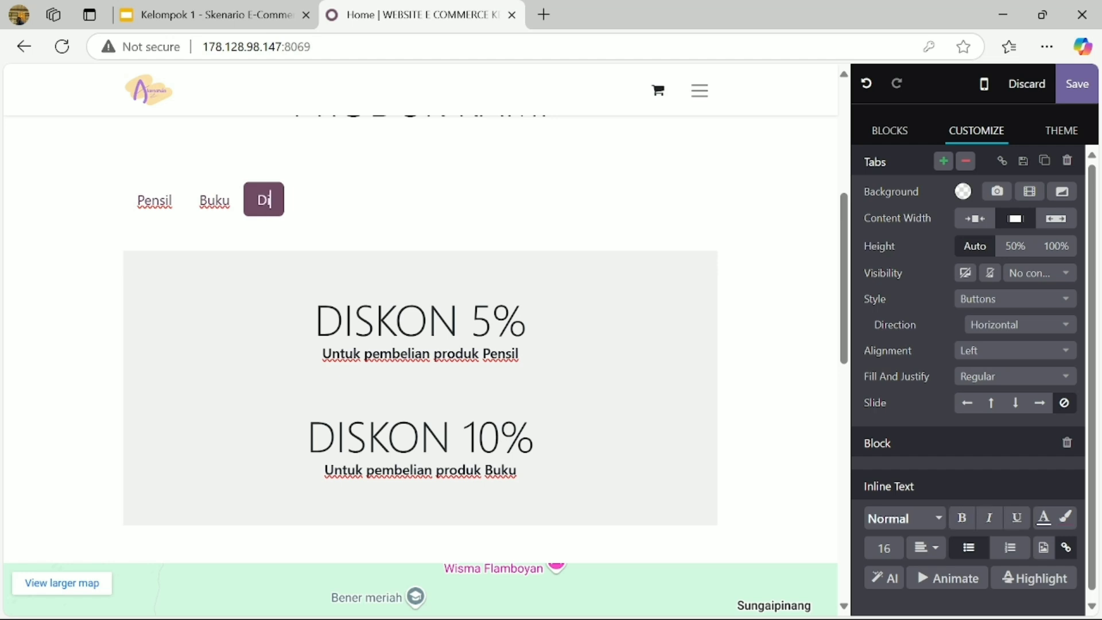
{"action": "type", "text": "skon"}
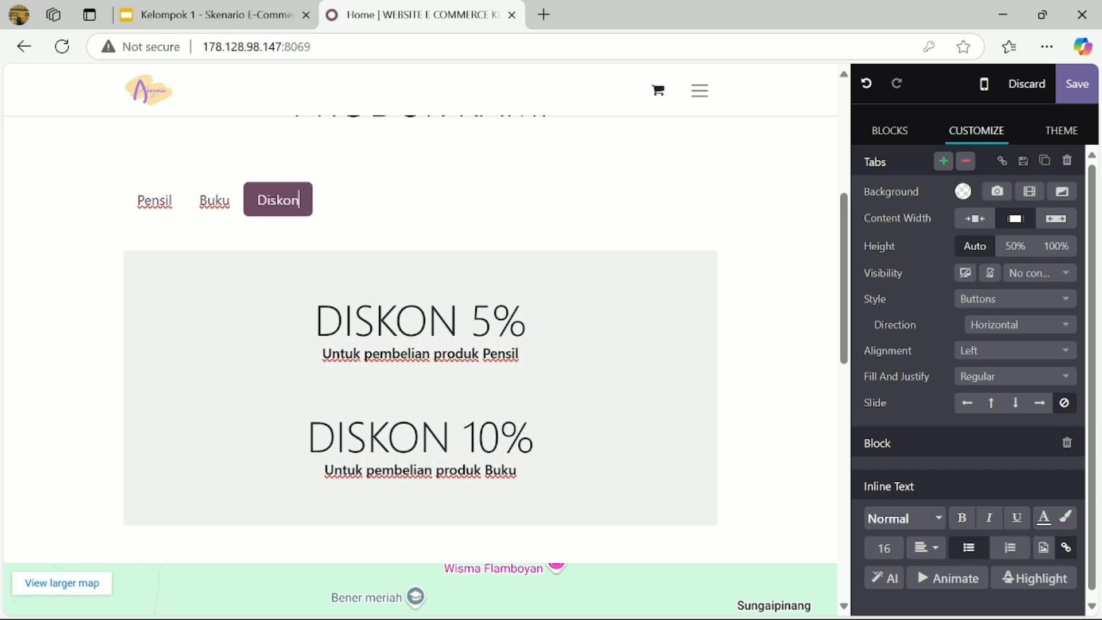
{"action": "scroll", "coordinate": [419, 316], "scroll_direction": "down", "scroll_amount": 1}
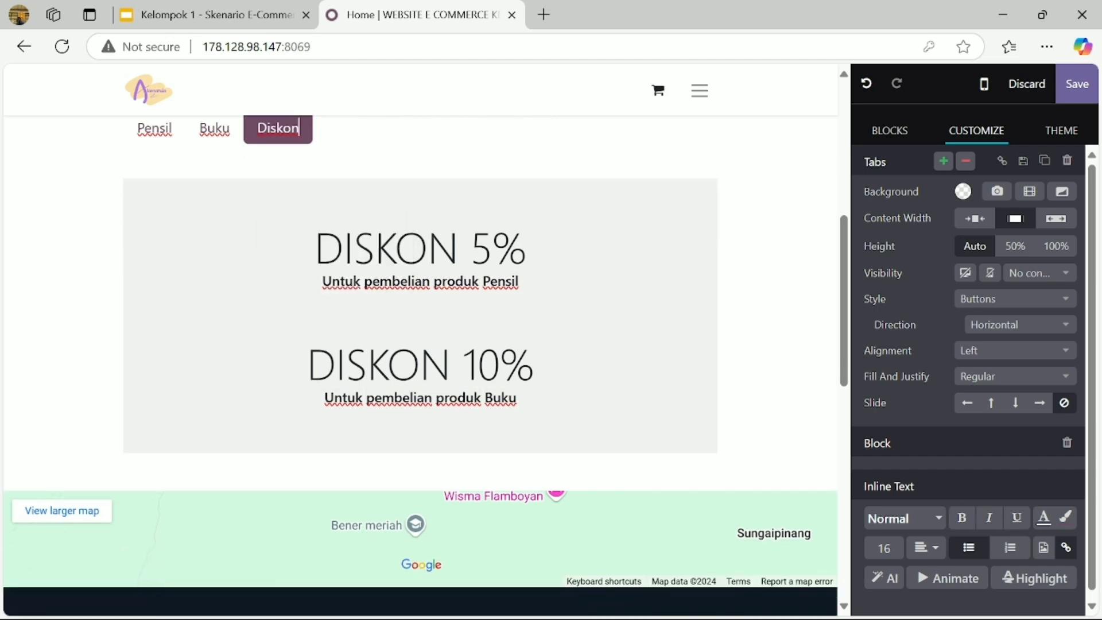
Insert a Numbers block under the DISKON 5% text, then delete it entirely
{"action": "triple_click", "coordinate": [502, 246]}
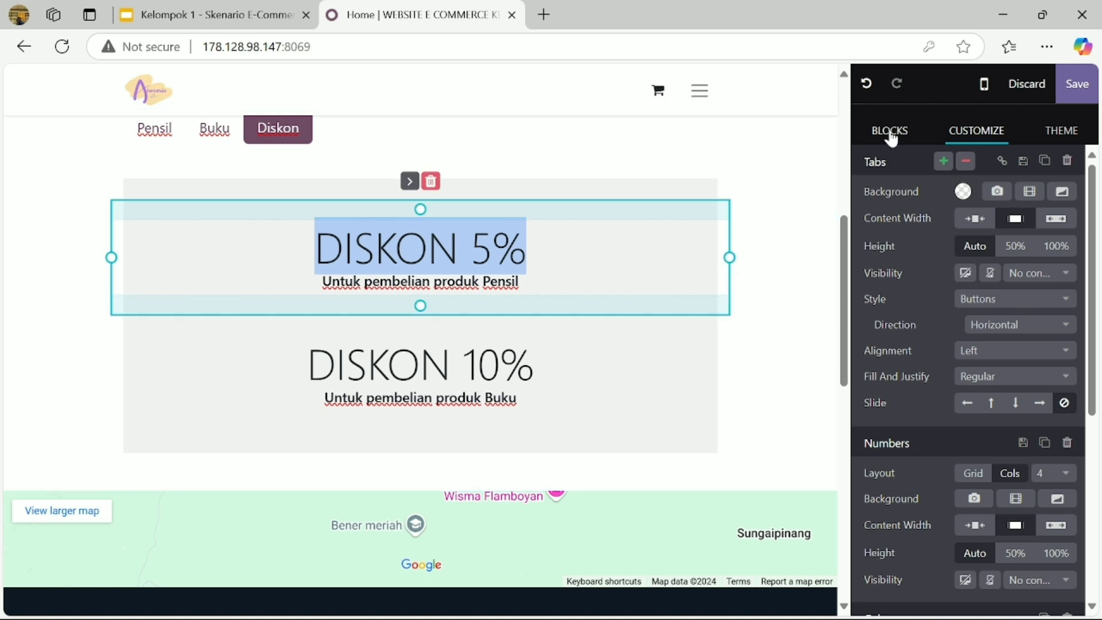
{"action": "left_click", "coordinate": [890, 131]}
{"action": "scroll", "coordinate": [910, 345], "scroll_direction": "up", "scroll_amount": 10}
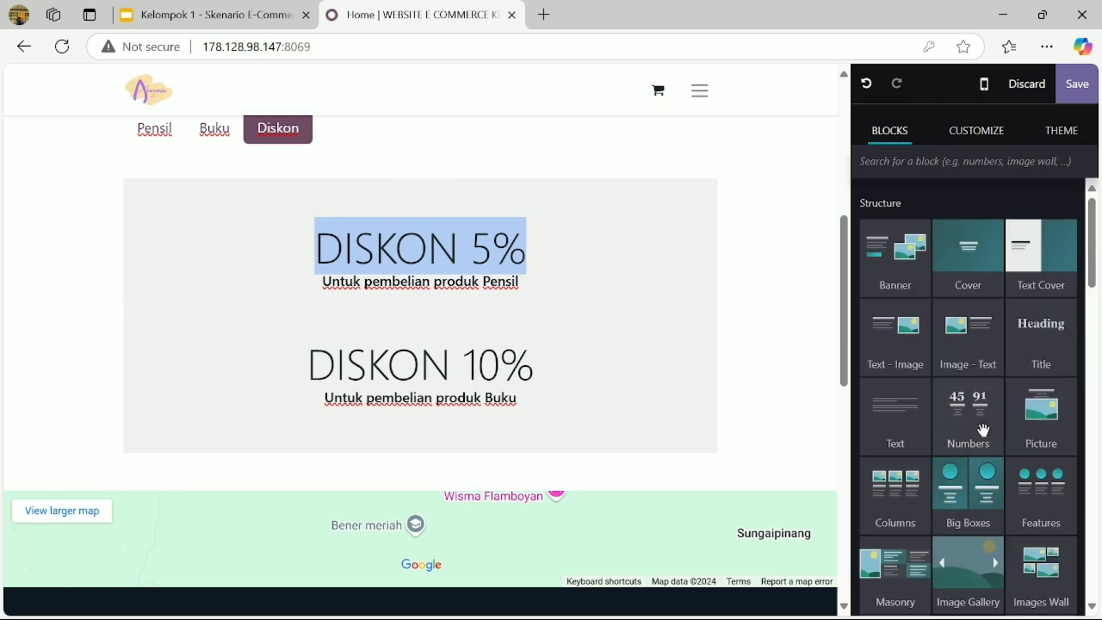
{"action": "left_click_drag", "start_coordinate": [974, 403], "coordinate": [734, 438]}
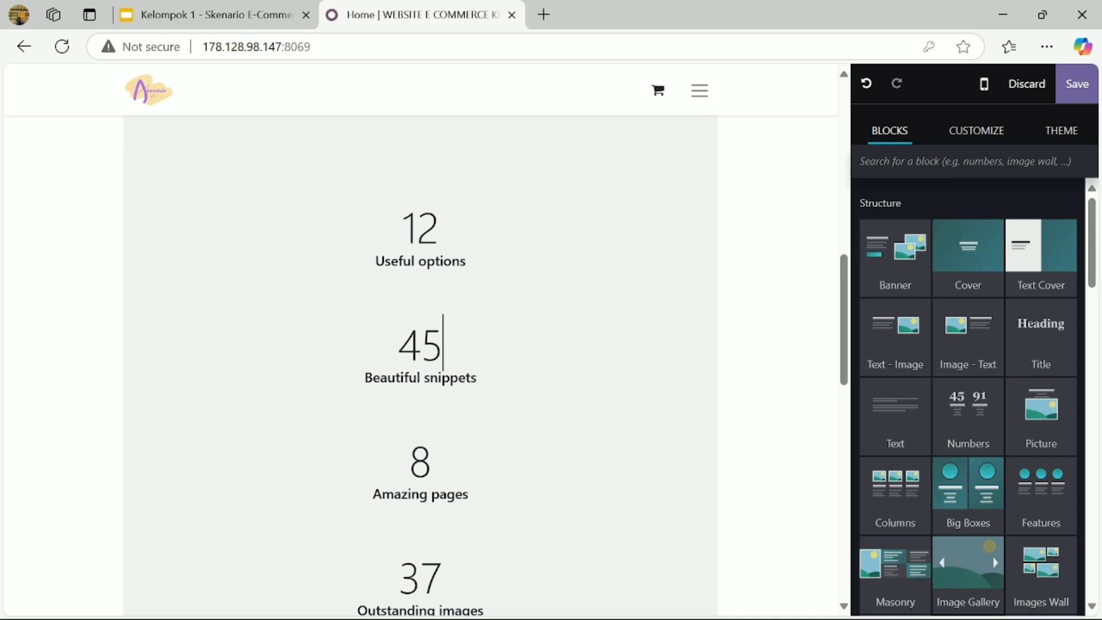
{"action": "left_click", "coordinate": [442, 343]}
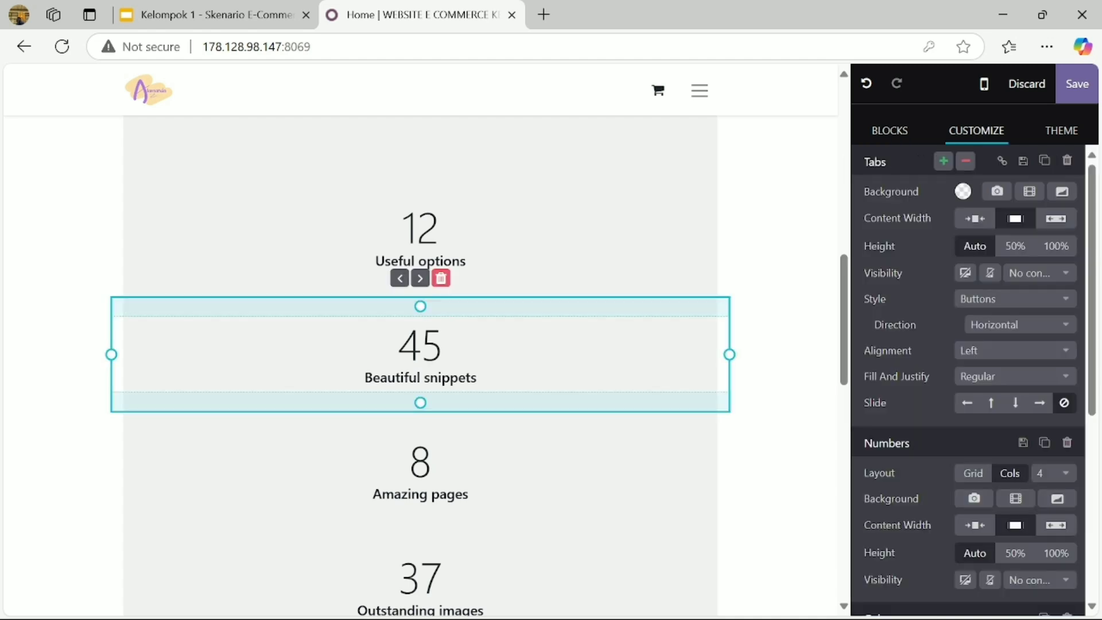
{"action": "left_click", "coordinate": [441, 279]}
{"action": "left_click", "coordinate": [457, 151]}
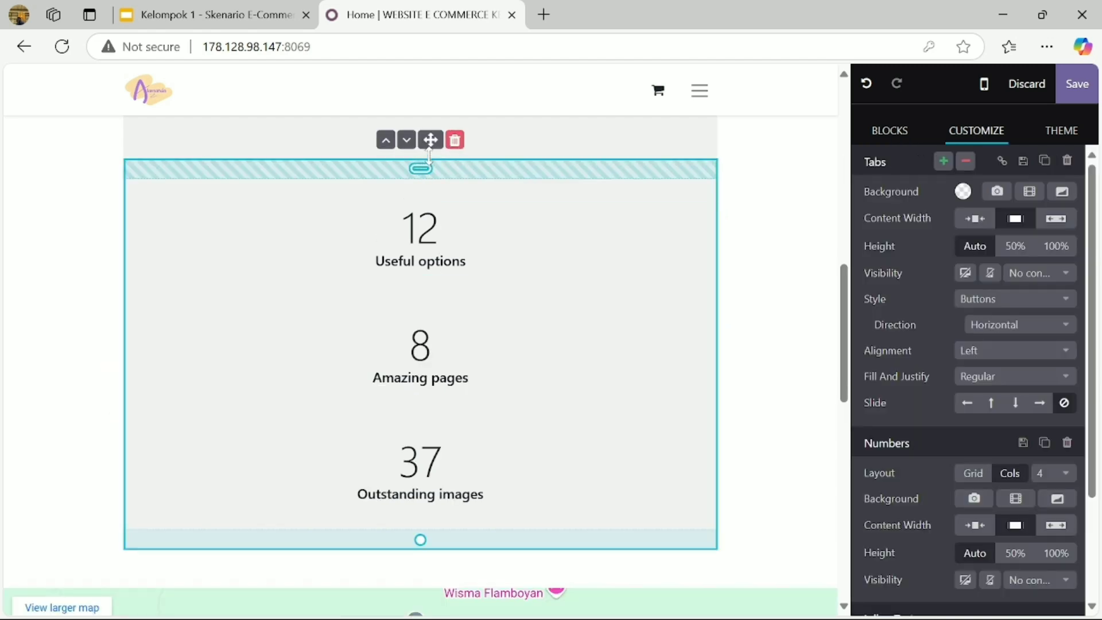
{"action": "left_click", "coordinate": [457, 140]}
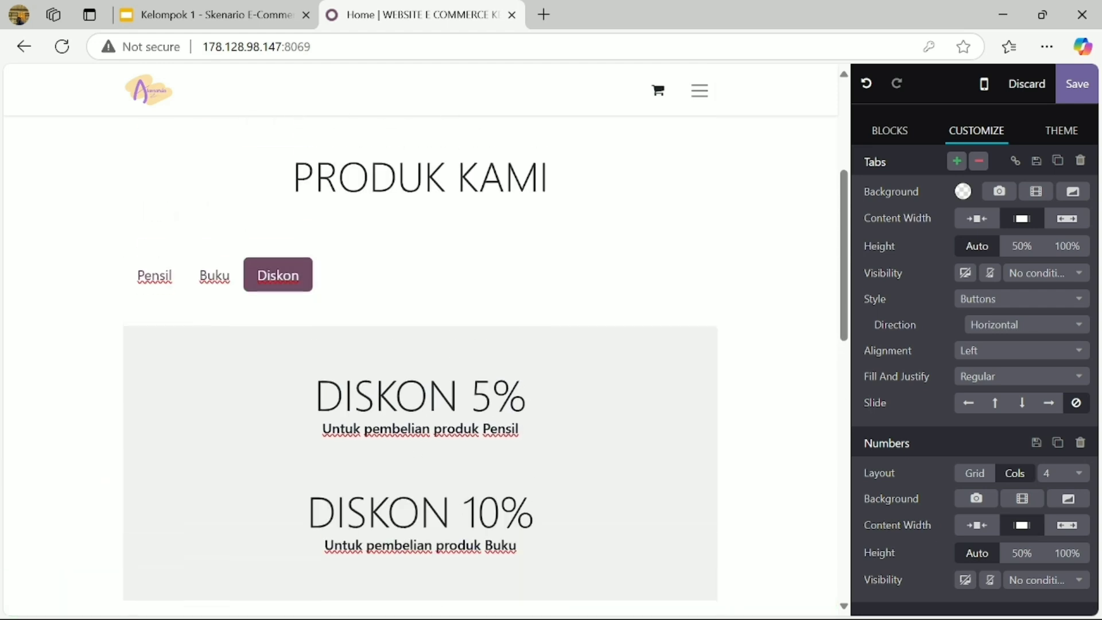
Select the Buku tab's Text - Image section, then open the site logo's media chooser
{"action": "left_click", "coordinate": [214, 285]}
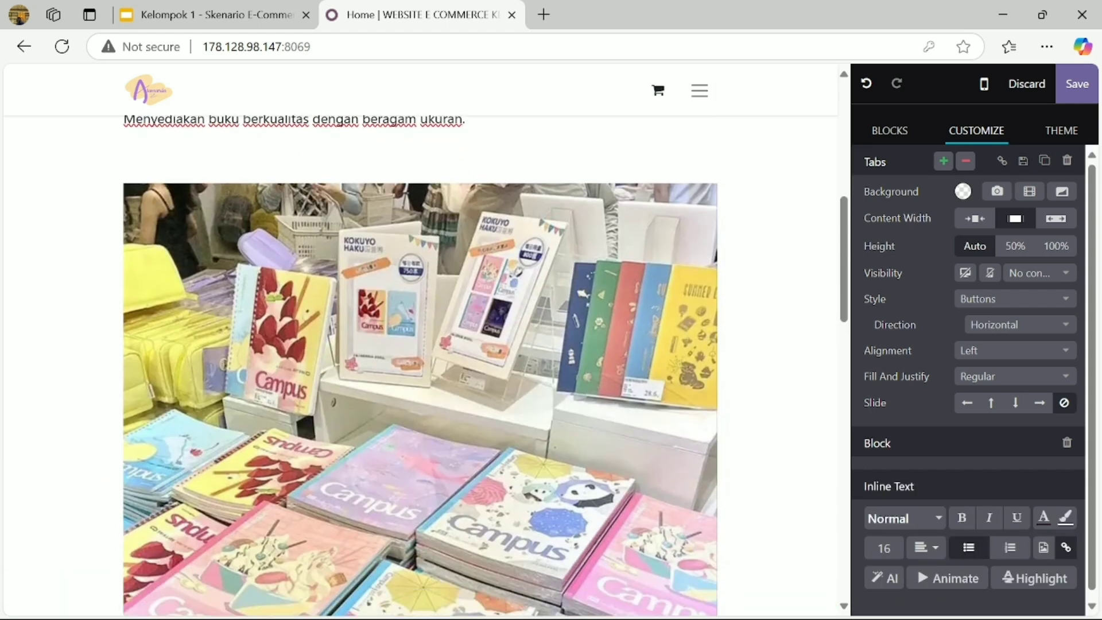
{"action": "left_click", "coordinate": [419, 273]}
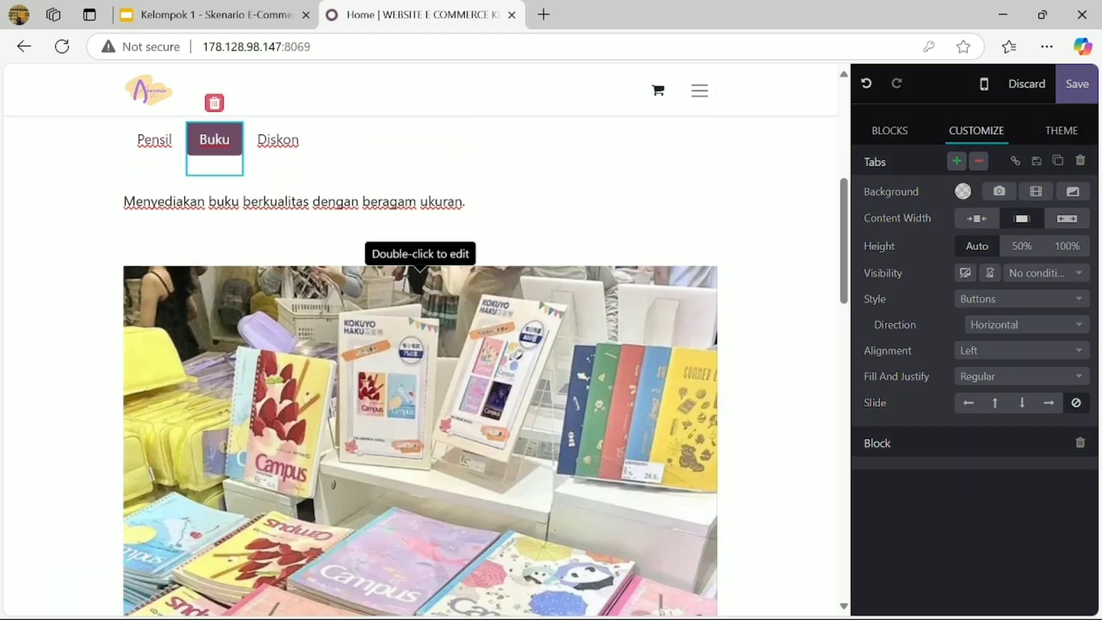
{"action": "left_click", "coordinate": [886, 131]}
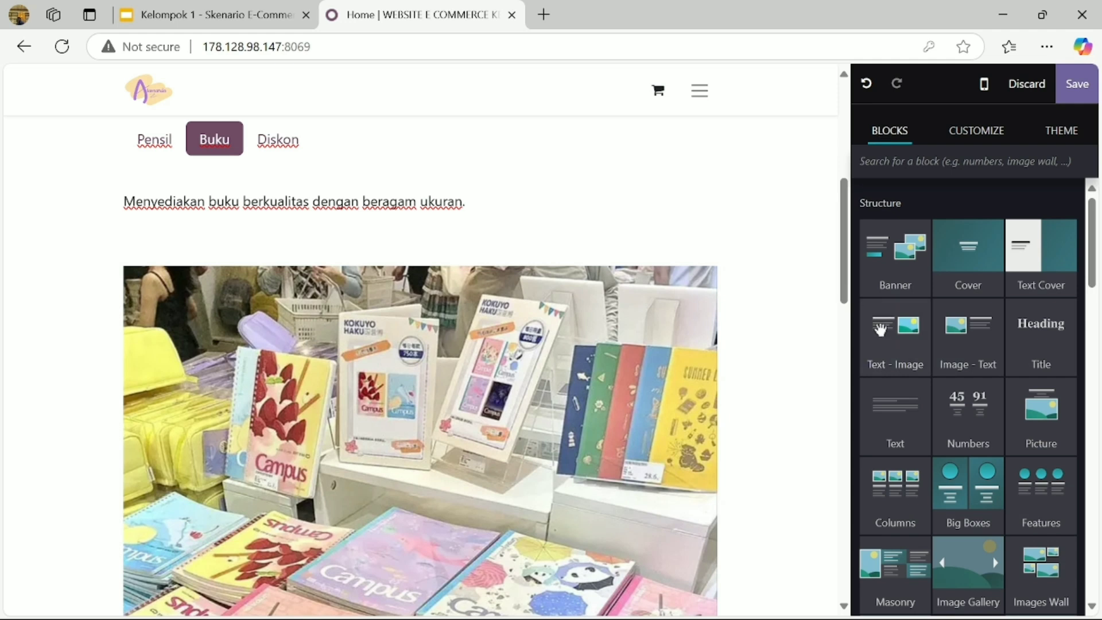
{"action": "scroll", "coordinate": [902, 418], "scroll_direction": "down", "scroll_amount": 1}
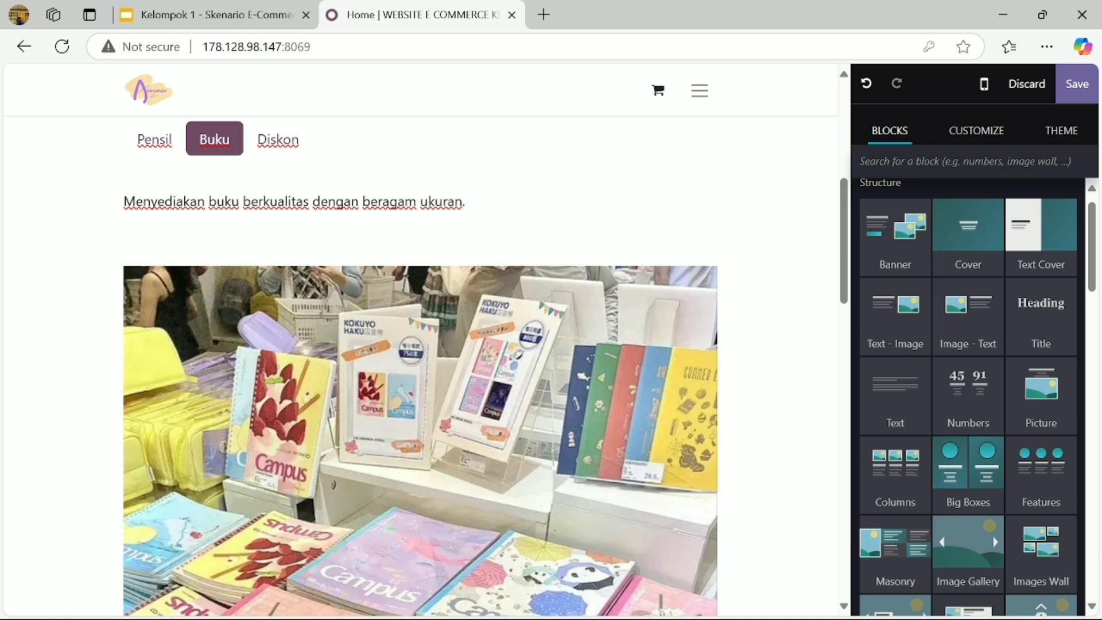
{"action": "left_click", "coordinate": [420, 246]}
{"action": "left_click", "coordinate": [151, 138]}
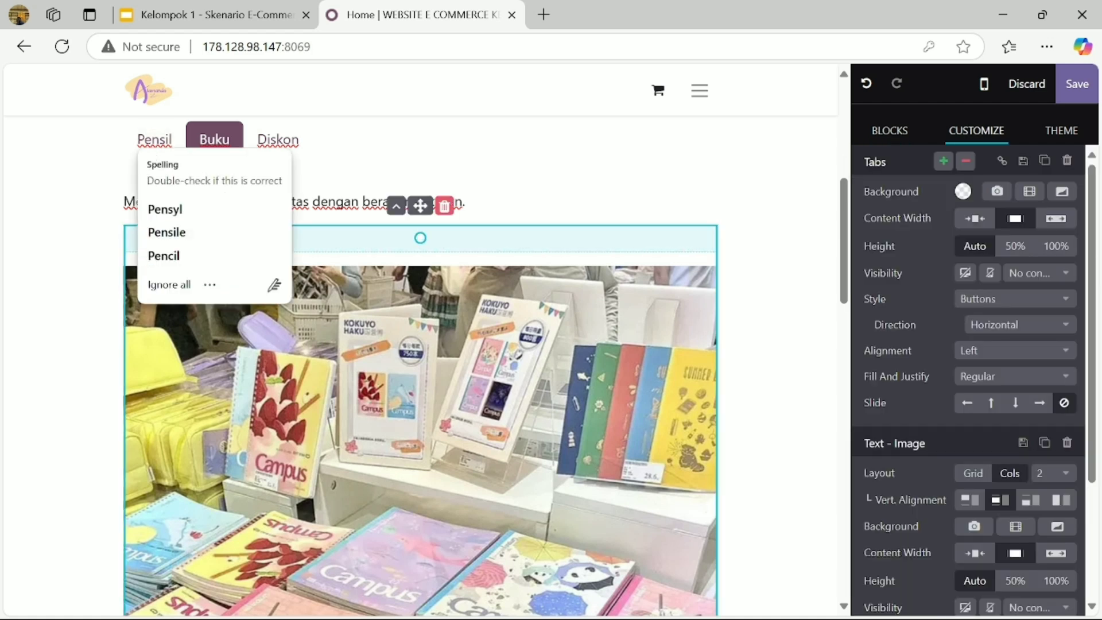
{"action": "double_click", "coordinate": [144, 101]}
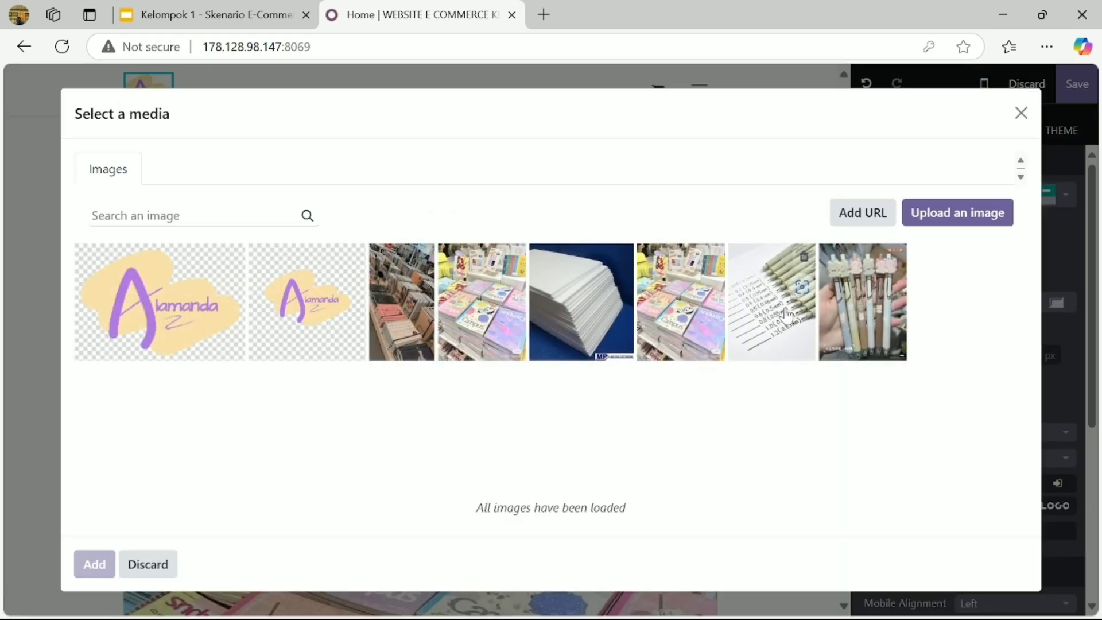
Replace the logo with the pens photo, then undo to restore the Alamanda logo
{"action": "left_click", "coordinate": [853, 326]}
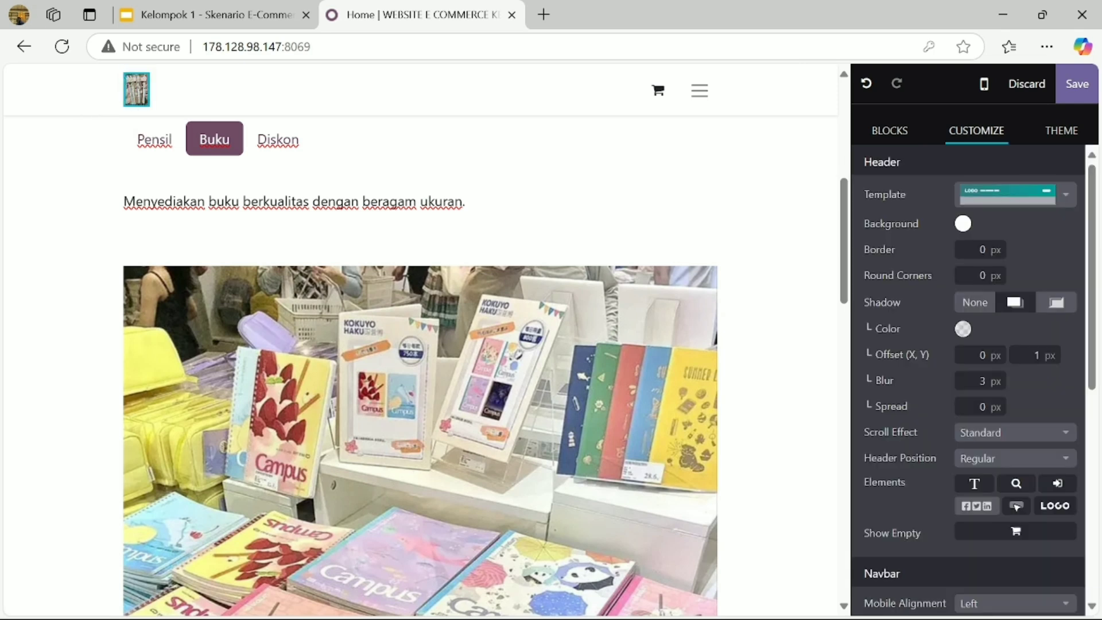
{"action": "left_click", "coordinate": [134, 94]}
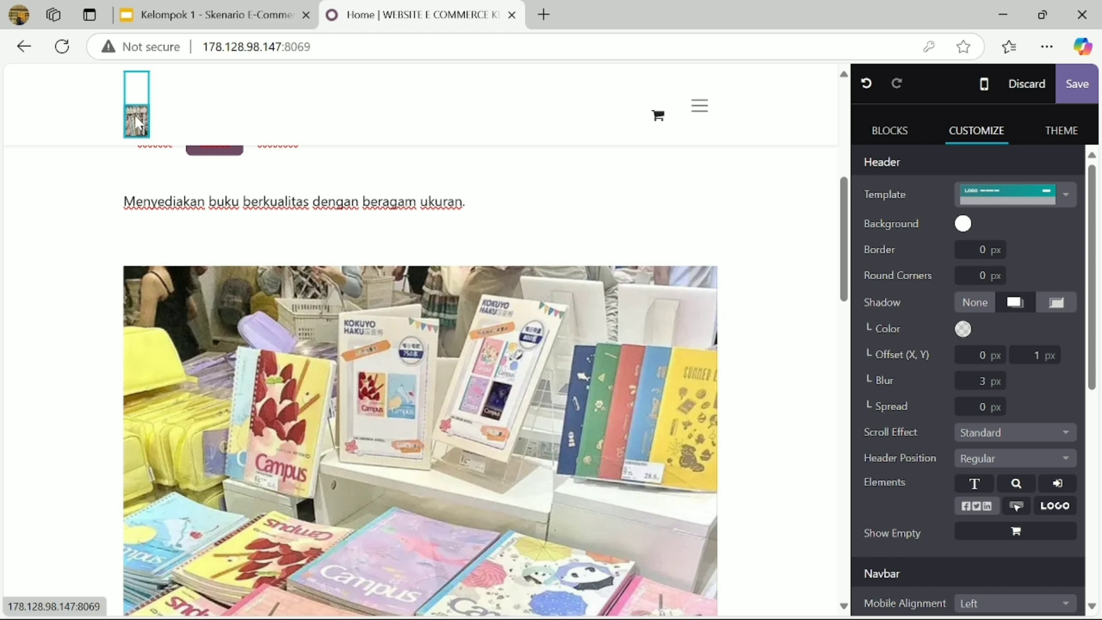
{"action": "key", "text": "ctrl+z"}
Select the website header to show its Header options
{"action": "left_click", "coordinate": [208, 83]}
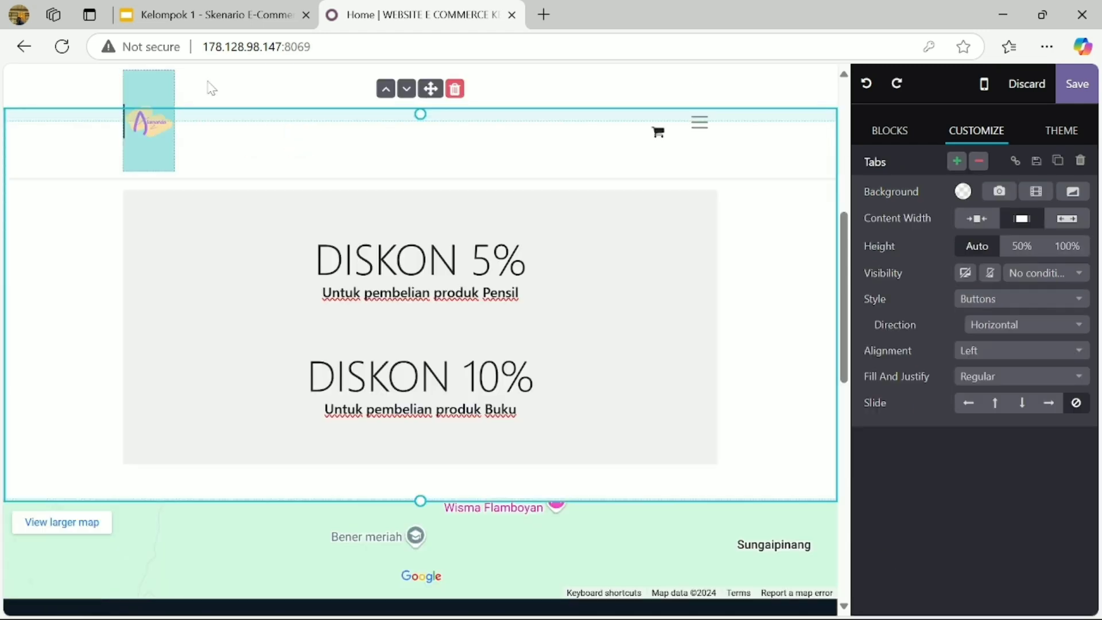
{"action": "left_click", "coordinate": [211, 87]}
{"action": "scroll", "coordinate": [244, 166], "scroll_direction": "up", "scroll_amount": 8}
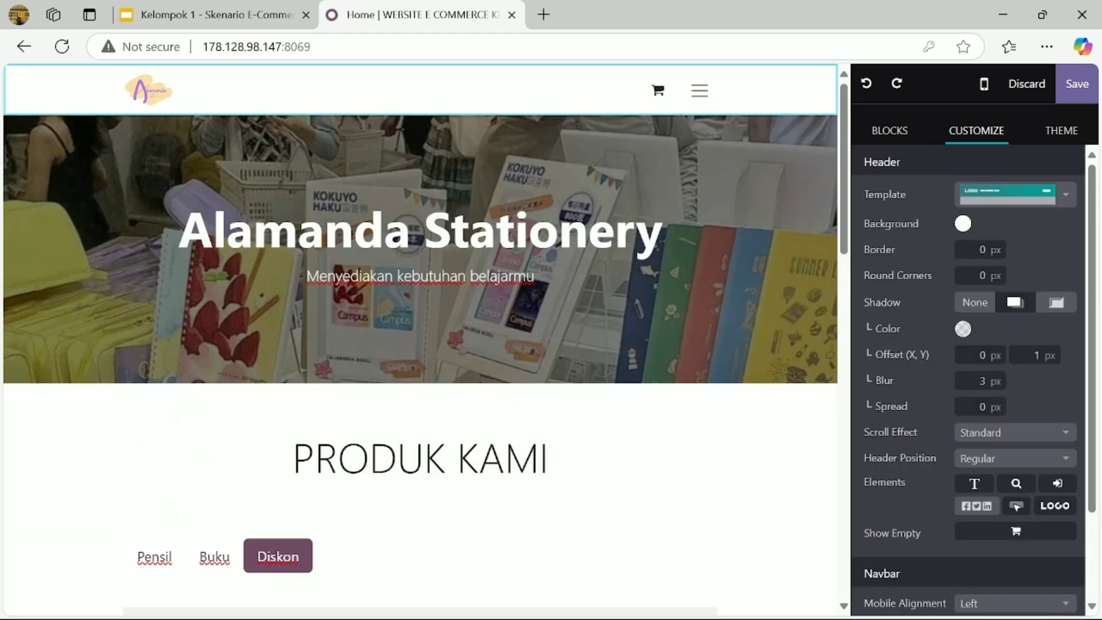
{"action": "scroll", "coordinate": [1004, 215], "scroll_direction": "down", "scroll_amount": 2}
{"action": "scroll", "coordinate": [994, 342], "scroll_direction": "up", "scroll_amount": 2}
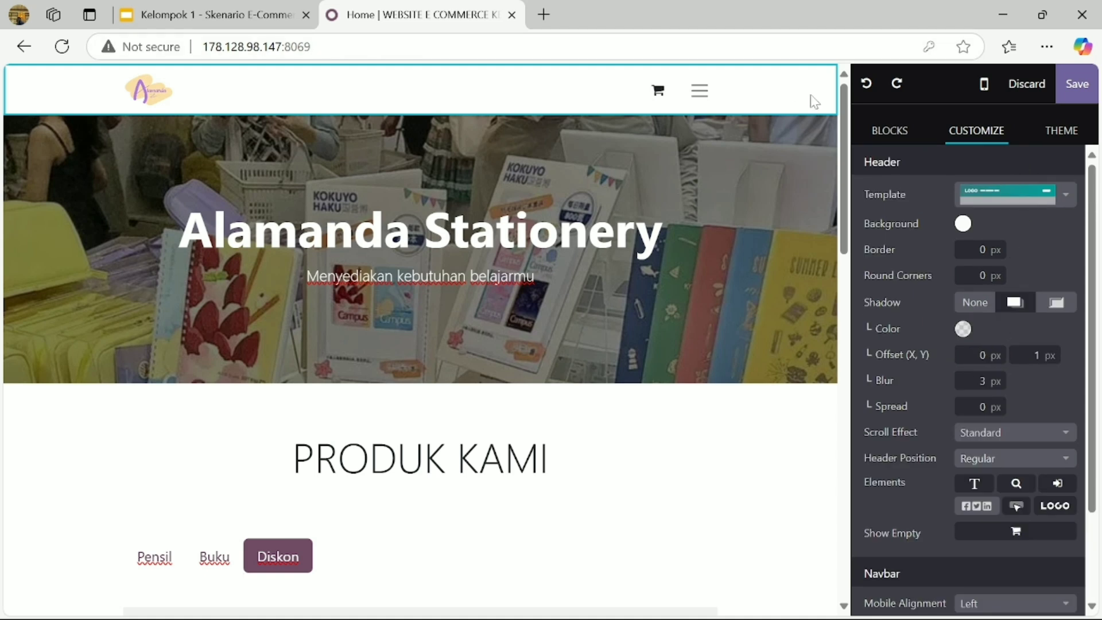
Try the Hamburger menu header template, then settle on Rounded box menu
{"action": "left_click", "coordinate": [1066, 196]}
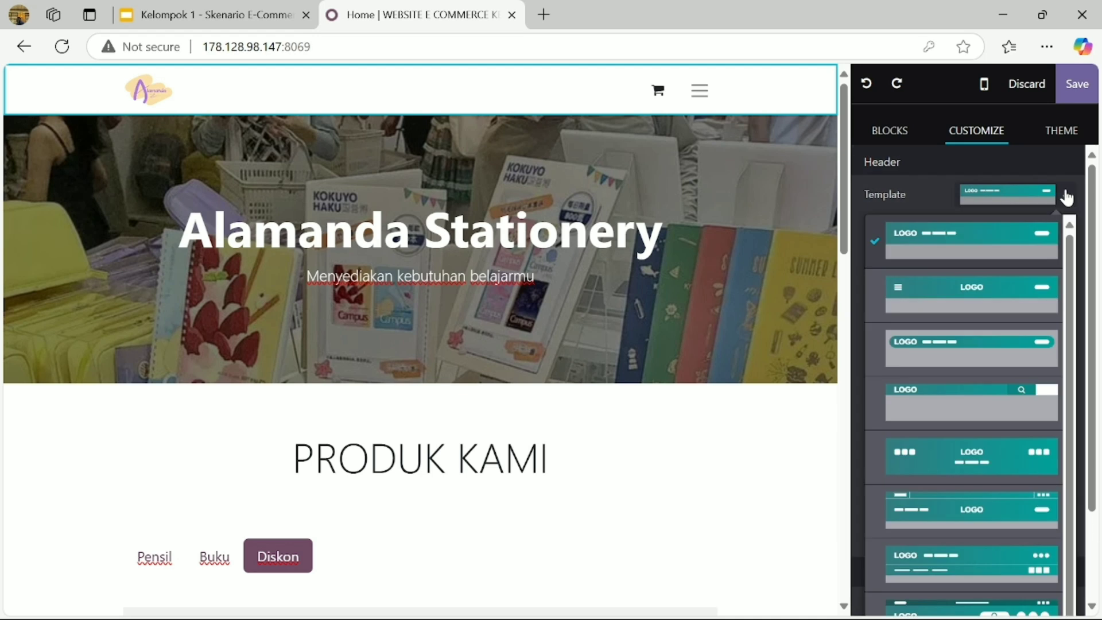
{"action": "left_click", "coordinate": [1010, 309]}
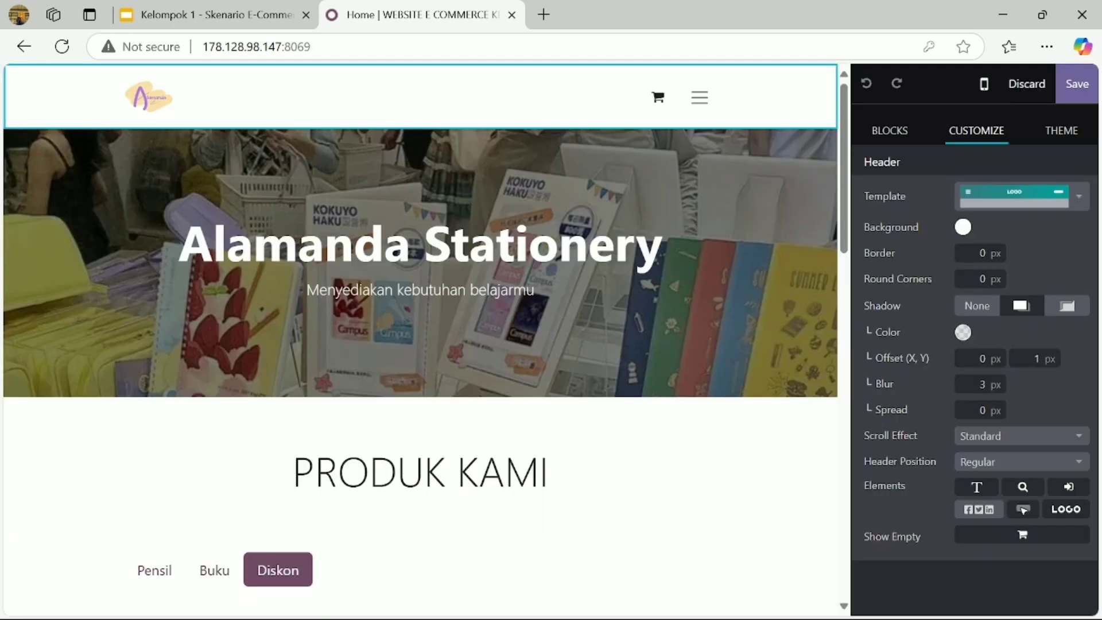
{"action": "left_click", "coordinate": [1081, 199]}
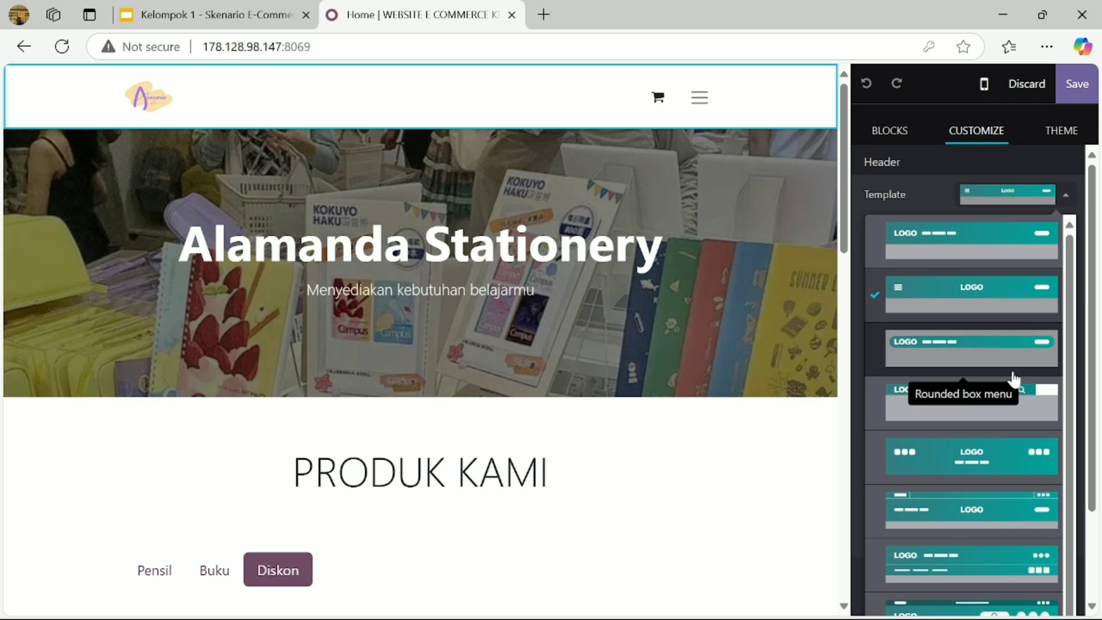
{"action": "scroll", "coordinate": [1013, 380], "scroll_direction": "down", "scroll_amount": 2}
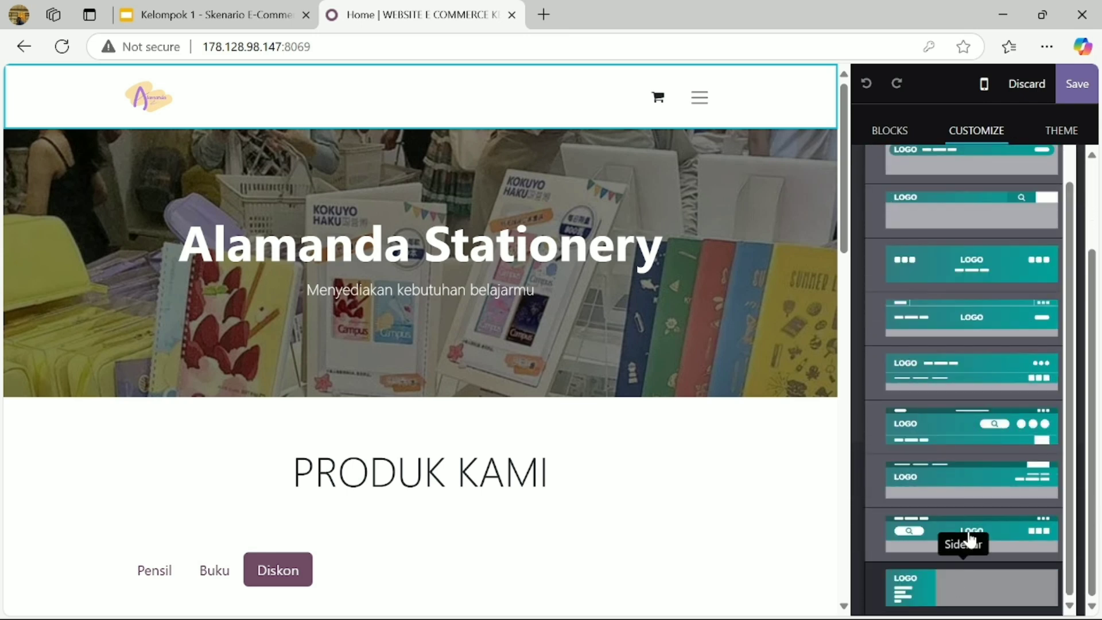
{"action": "scroll", "coordinate": [998, 230], "scroll_direction": "up", "scroll_amount": 2}
{"action": "left_click", "coordinate": [979, 206]}
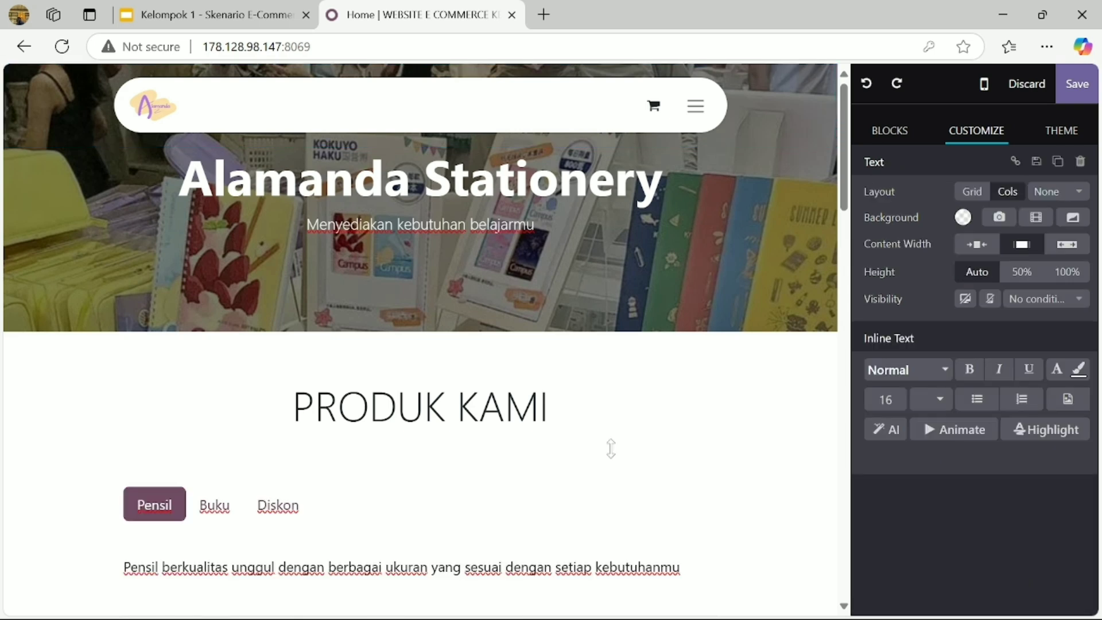
{"action": "key", "text": "ctrl+z"}
{"action": "key", "text": "ctrl+z"}
Review the footer Colors presets, then exit the editor to the live homepage
{"action": "scroll", "coordinate": [420, 339], "scroll_direction": "down", "scroll_amount": 1}
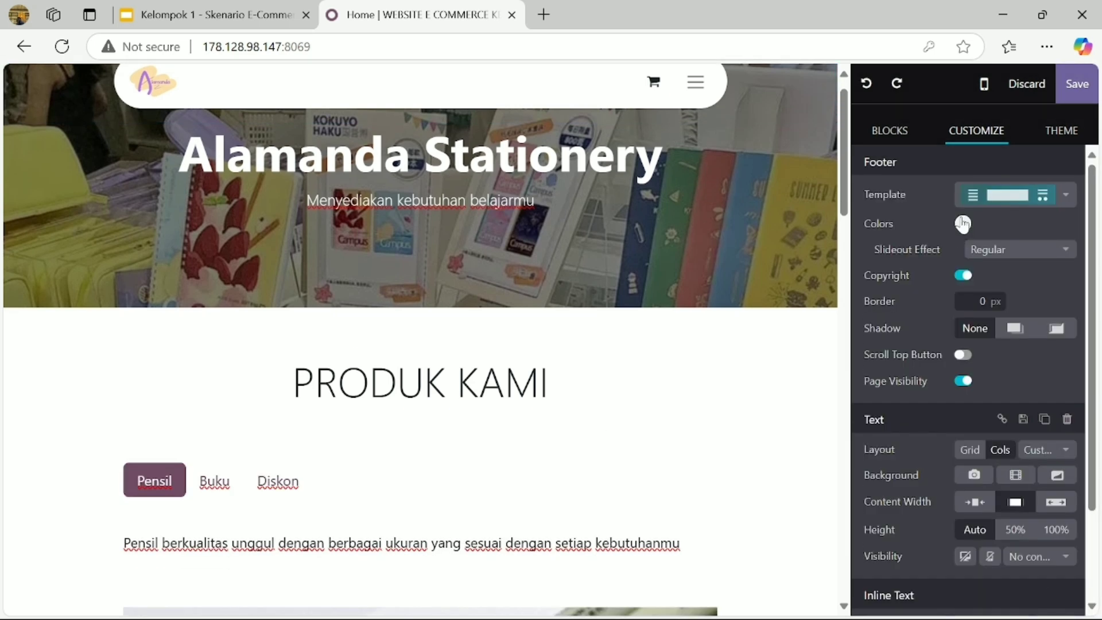
{"action": "left_click", "coordinate": [962, 224]}
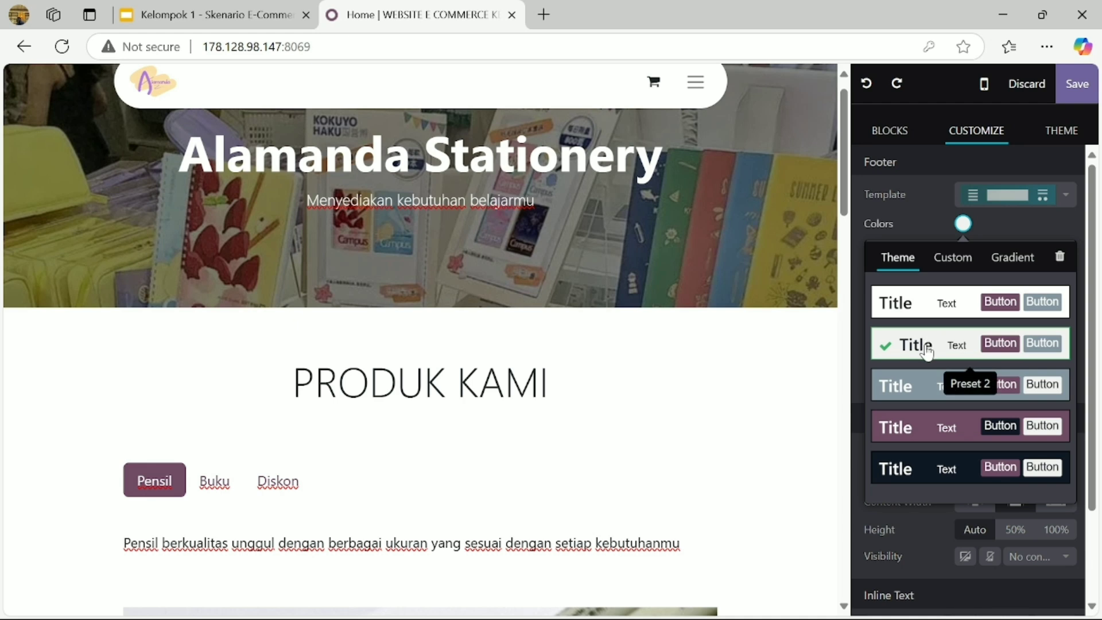
{"action": "scroll", "coordinate": [923, 350], "scroll_direction": "down", "scroll_amount": 1}
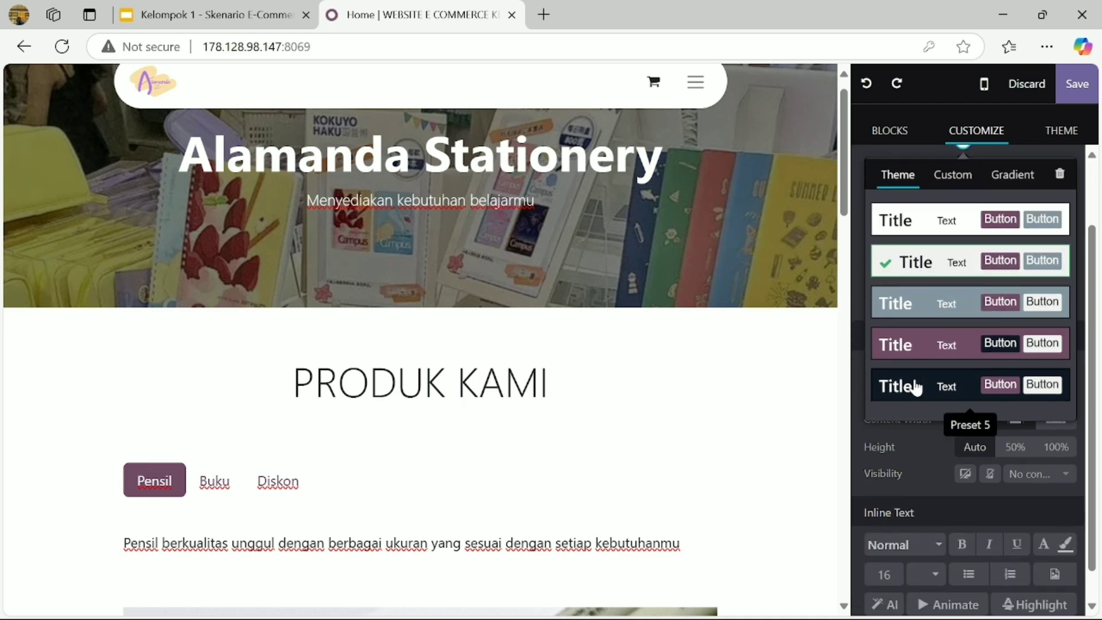
{"action": "scroll", "coordinate": [925, 310], "scroll_direction": "up", "scroll_amount": 1}
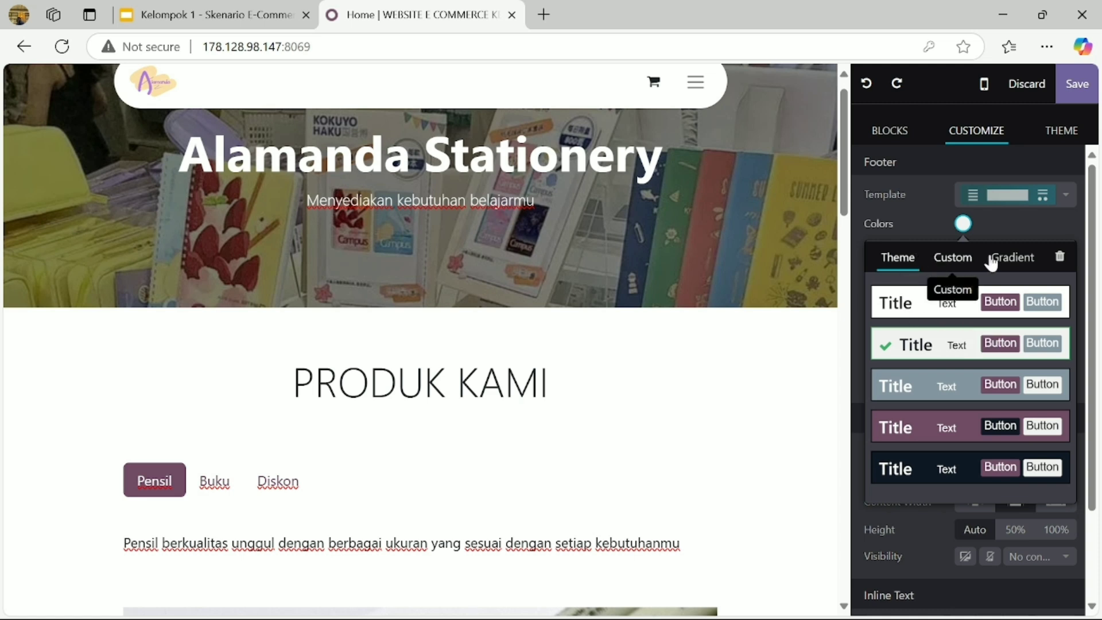
{"action": "left_click", "coordinate": [1015, 261]}
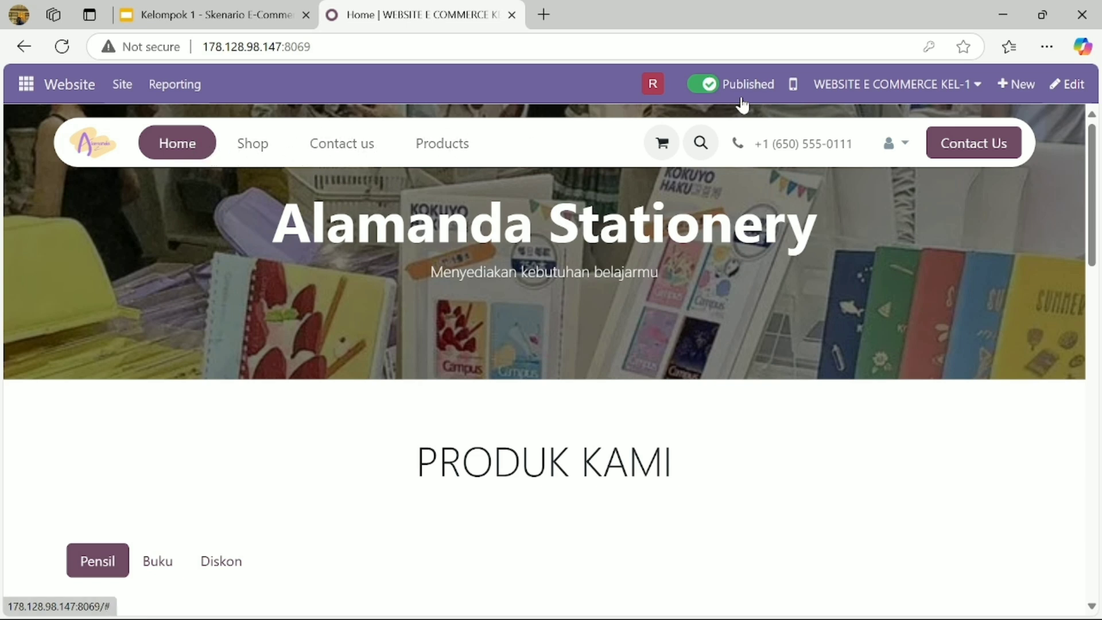
Start a new website page from the + New menu
{"action": "left_click", "coordinate": [1002, 85]}
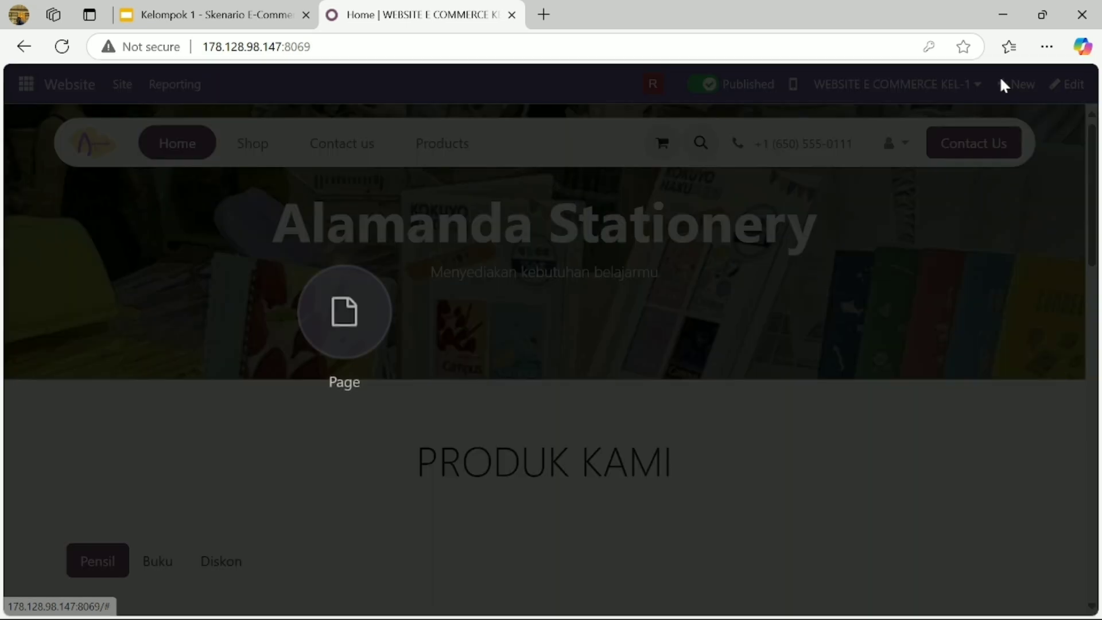
{"action": "left_click", "coordinate": [387, 302]}
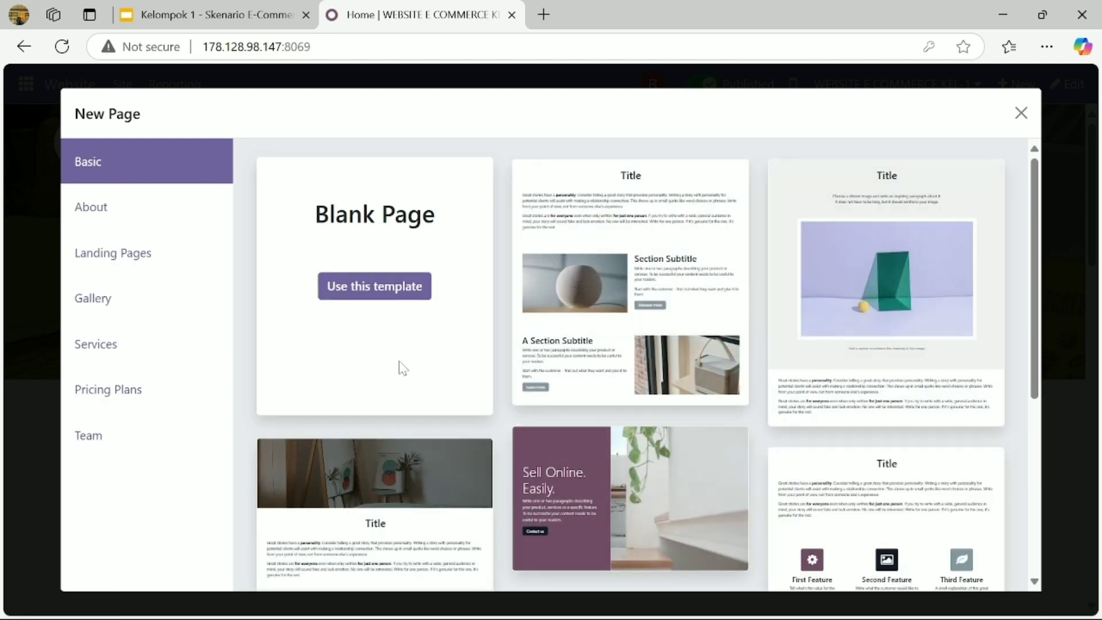
{"action": "scroll", "coordinate": [646, 369], "scroll_direction": "down", "scroll_amount": 5}
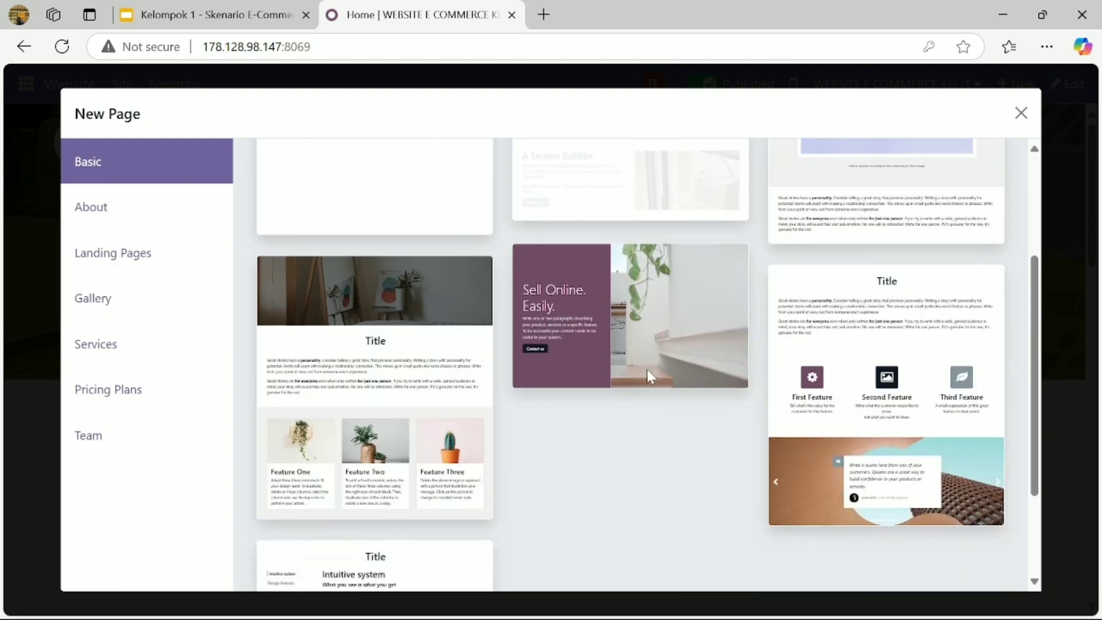
{"action": "scroll", "coordinate": [646, 370], "scroll_direction": "up", "scroll_amount": 5}
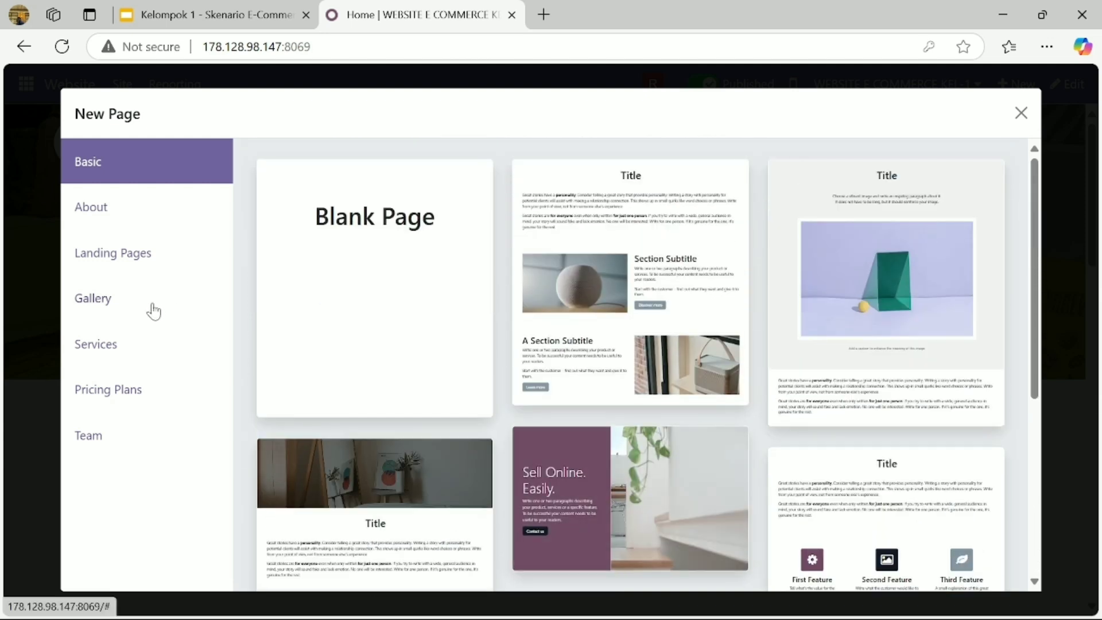
Choose the round-portrait Our Team layout from the Team templates
{"action": "left_click", "coordinate": [90, 438]}
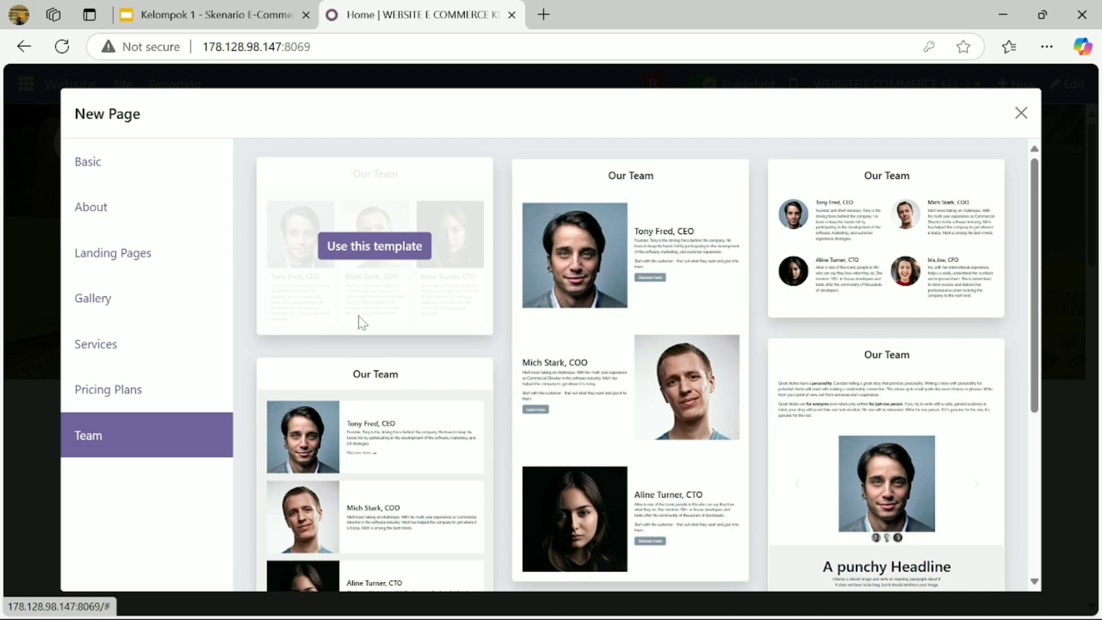
{"action": "scroll", "coordinate": [394, 444], "scroll_direction": "down", "scroll_amount": 3}
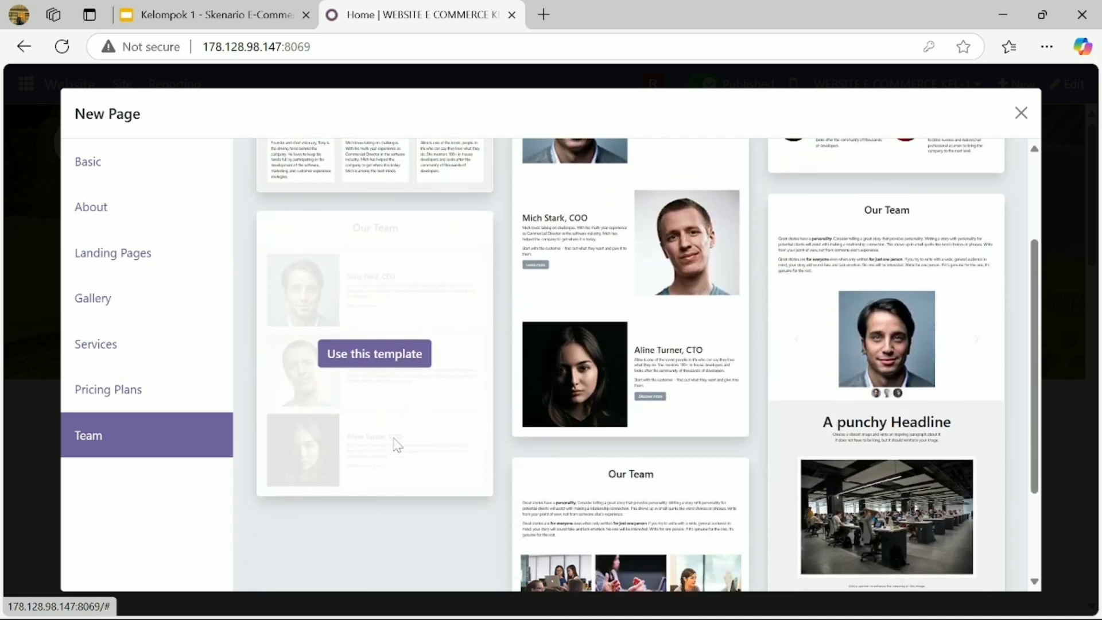
{"action": "scroll", "coordinate": [394, 444], "scroll_direction": "down", "scroll_amount": 3}
{"action": "scroll", "coordinate": [395, 444], "scroll_direction": "up", "scroll_amount": 6}
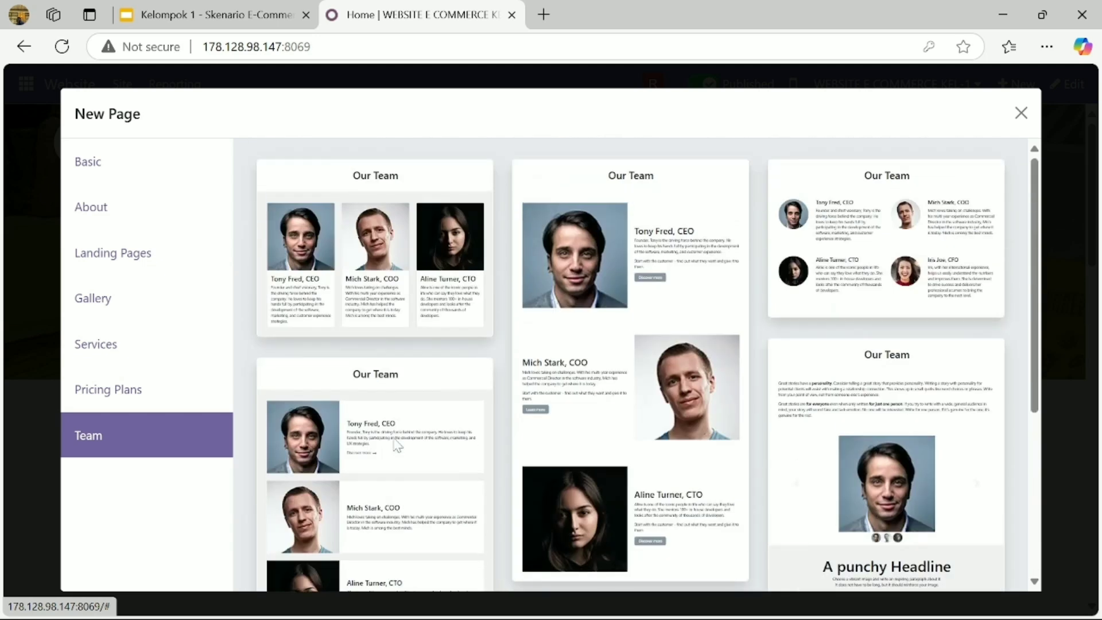
{"action": "scroll", "coordinate": [407, 324], "scroll_direction": "down", "scroll_amount": 3}
{"action": "scroll", "coordinate": [408, 325], "scroll_direction": "up", "scroll_amount": 3}
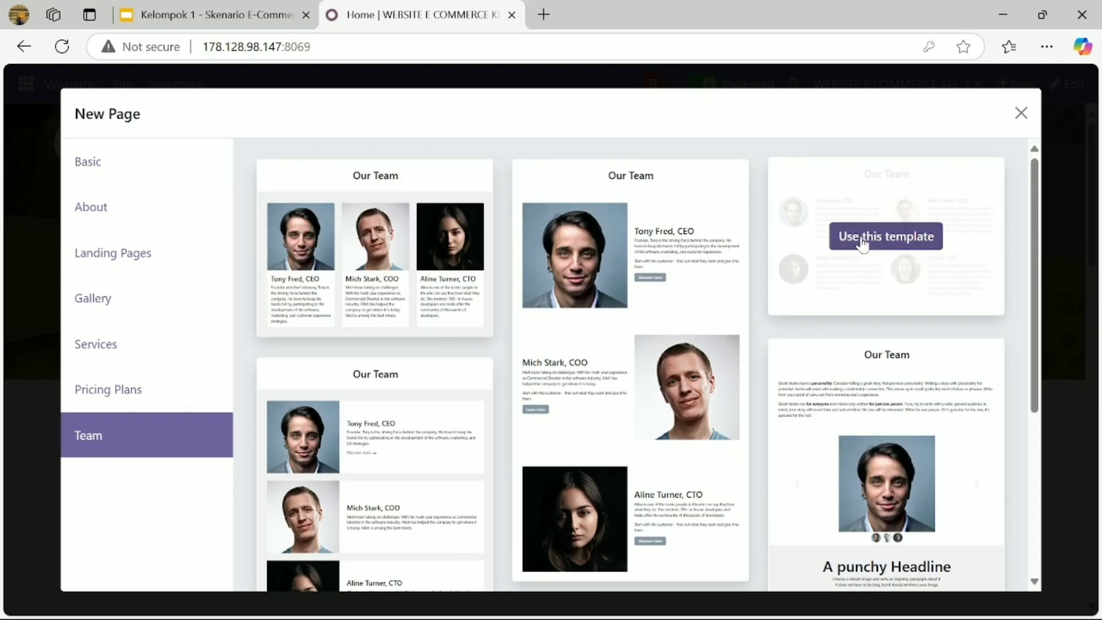
{"action": "left_click", "coordinate": [862, 241]}
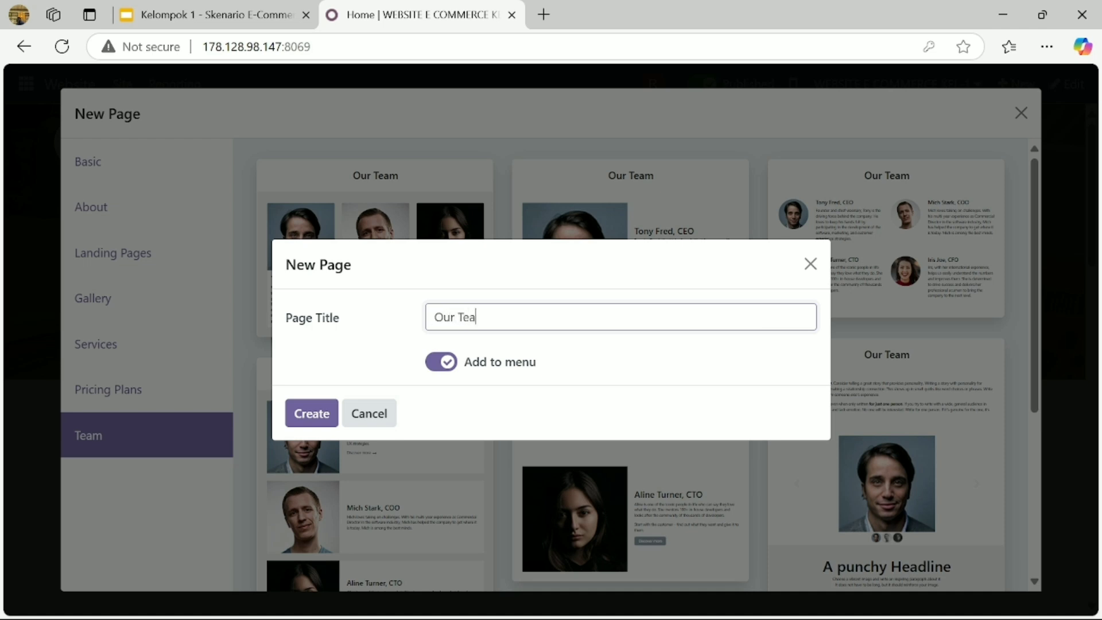
Create the Our Team page with Add to menu kept on, and save it in the editor
{"action": "left_click", "coordinate": [440, 364]}
{"action": "left_click", "coordinate": [440, 363]}
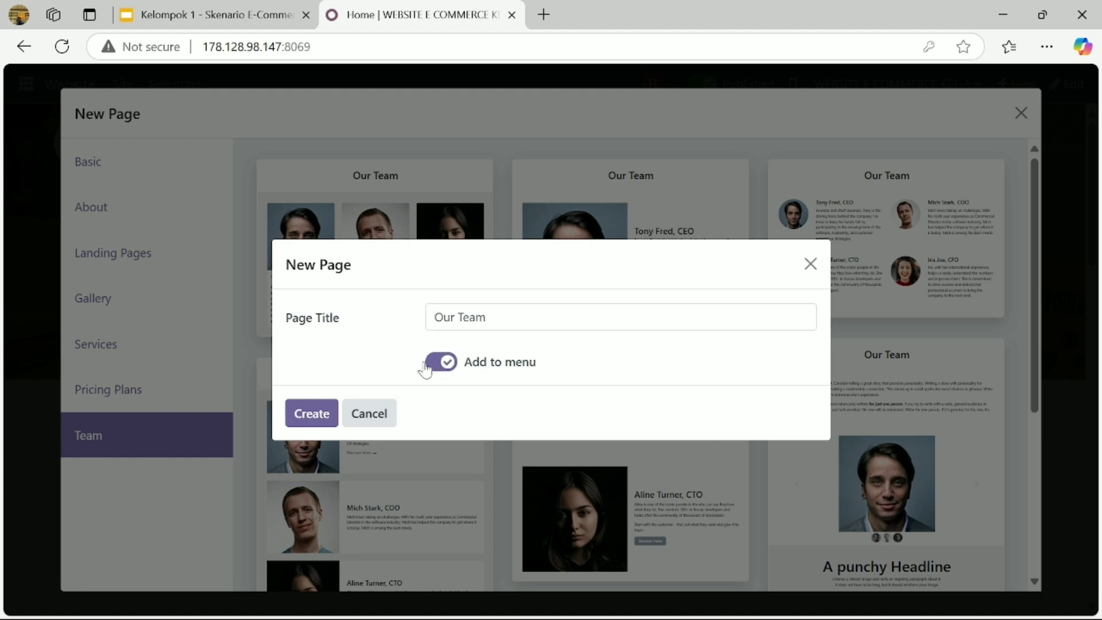
{"action": "left_click", "coordinate": [310, 424]}
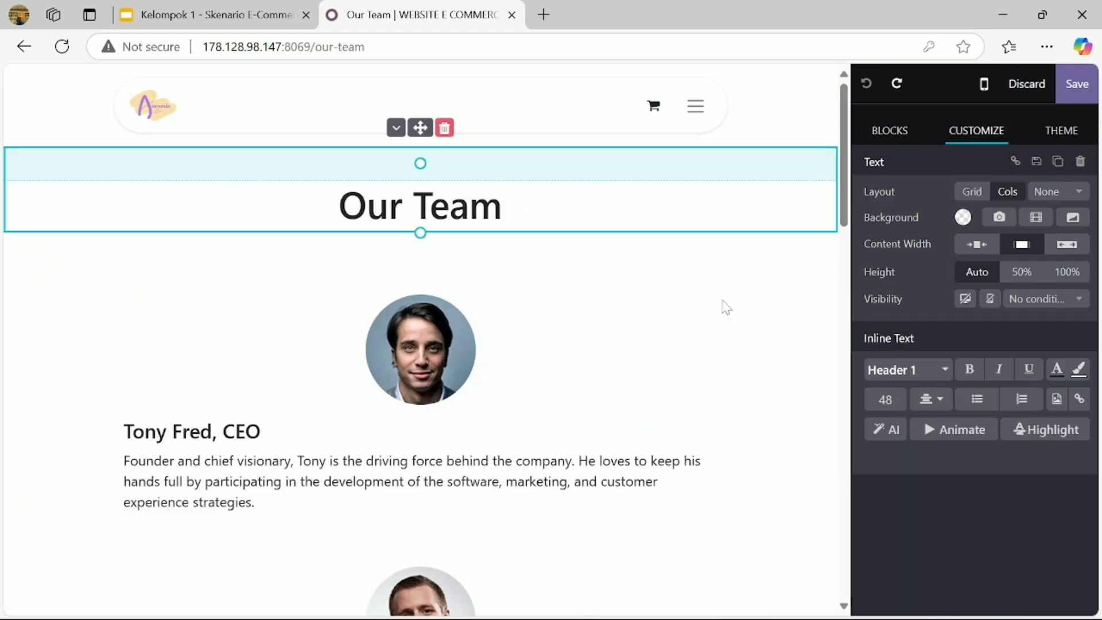
{"action": "left_click", "coordinate": [726, 307]}
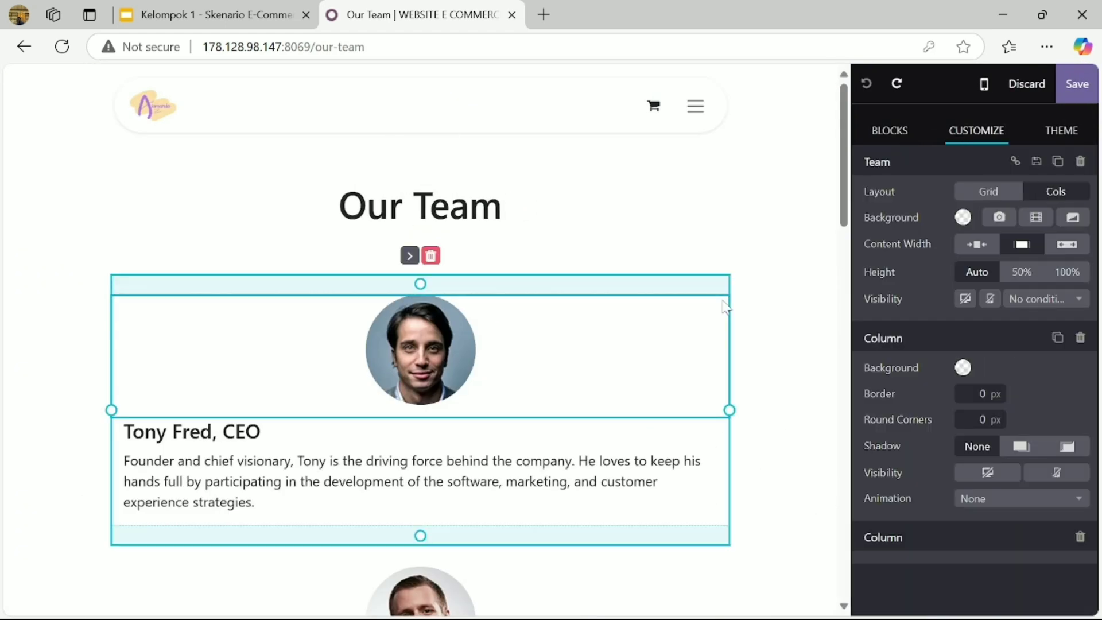
{"action": "left_click", "coordinate": [1076, 94]}
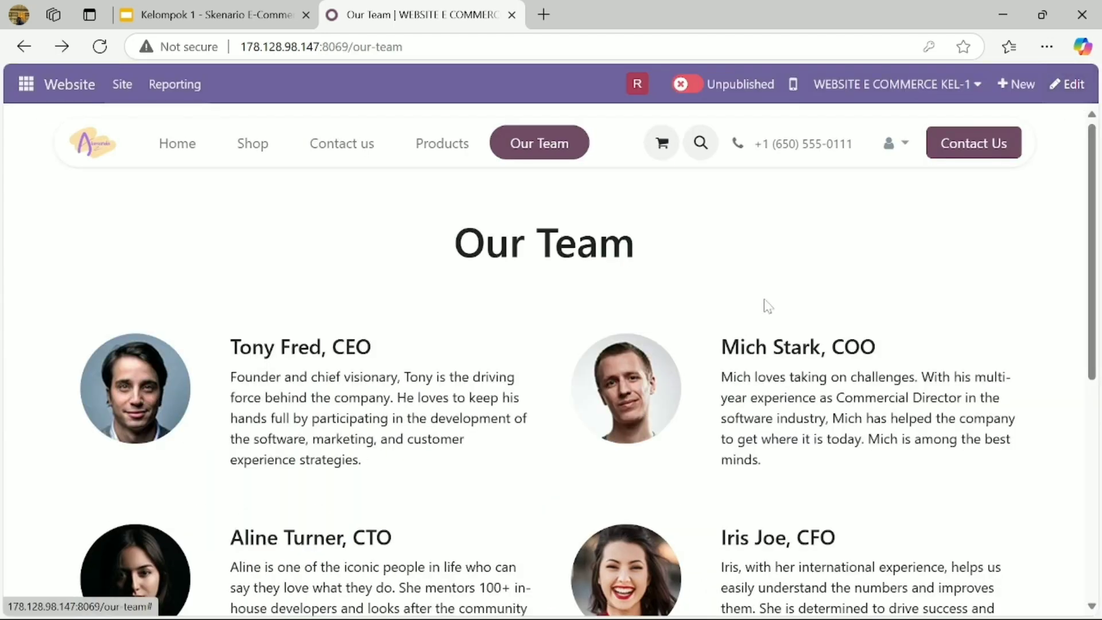
Go from Home to Our Team via the navbar and switch it from Unpublished to Published
{"action": "scroll", "coordinate": [763, 304], "scroll_direction": "down", "scroll_amount": 5}
{"action": "scroll", "coordinate": [733, 315], "scroll_direction": "up", "scroll_amount": 5}
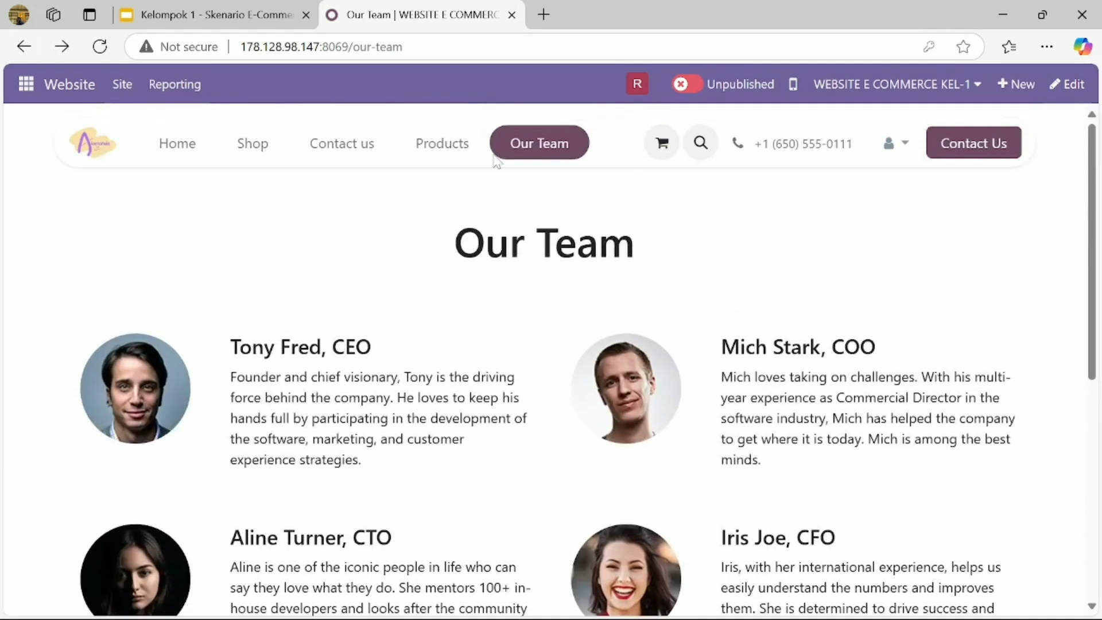
{"action": "left_click", "coordinate": [189, 145]}
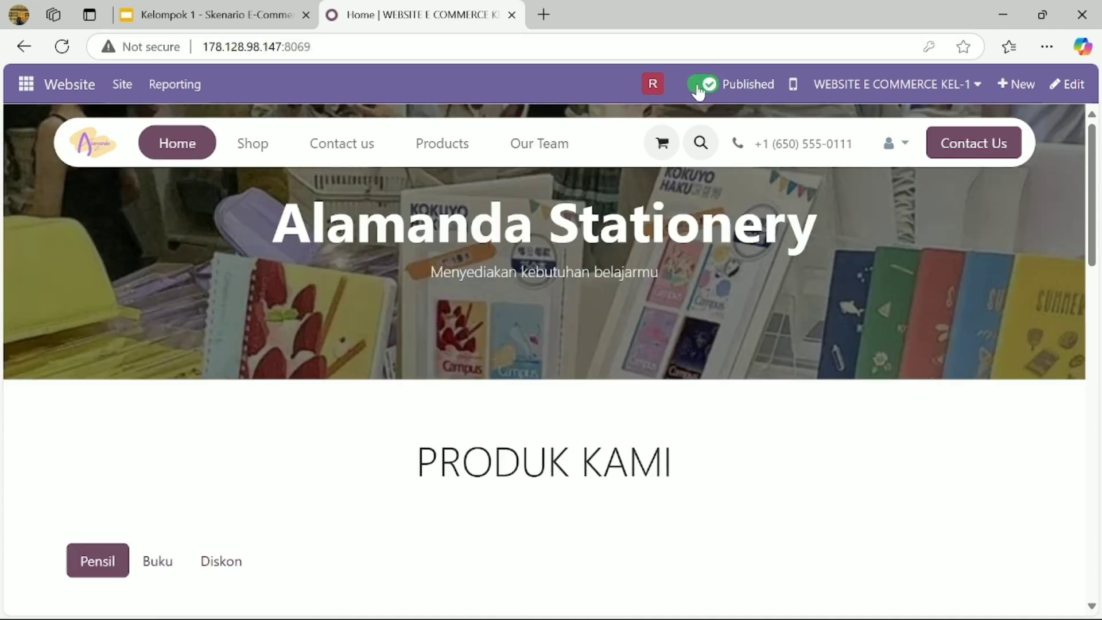
{"action": "left_click", "coordinate": [542, 152]}
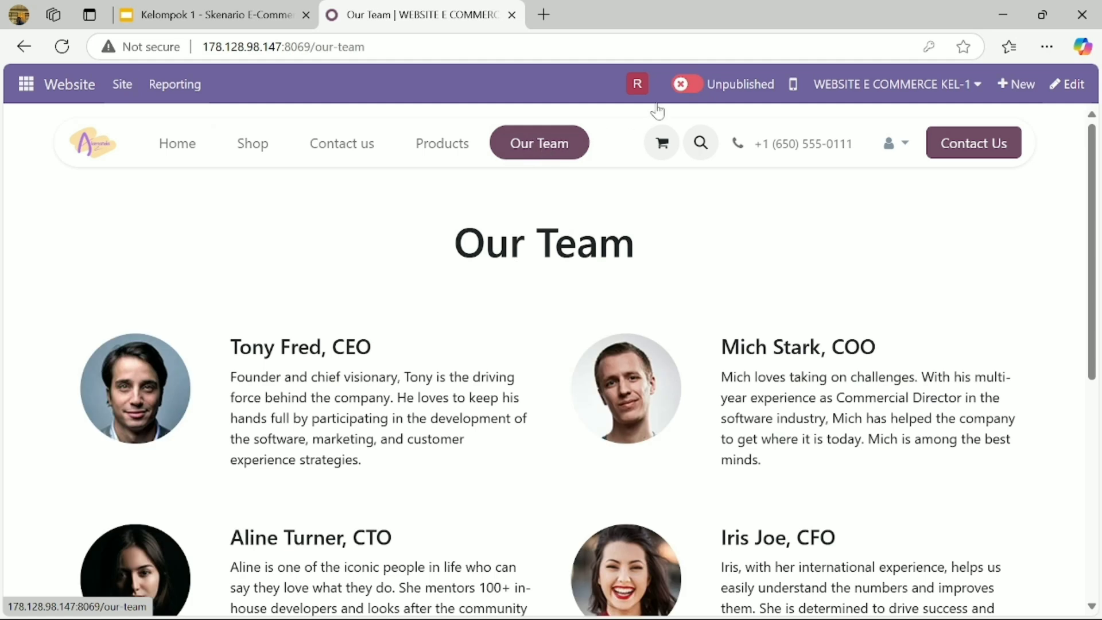
{"action": "left_click", "coordinate": [689, 86]}
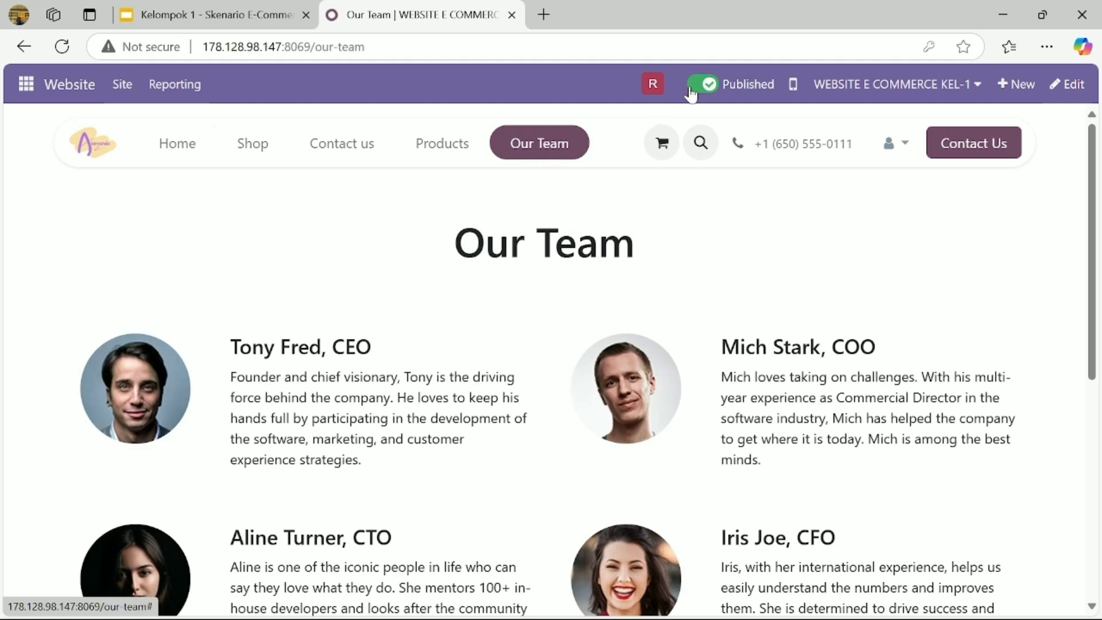
Check Our Team and the homepage in mobile preview, then switch back to the desktop layout
{"action": "left_click", "coordinate": [791, 89]}
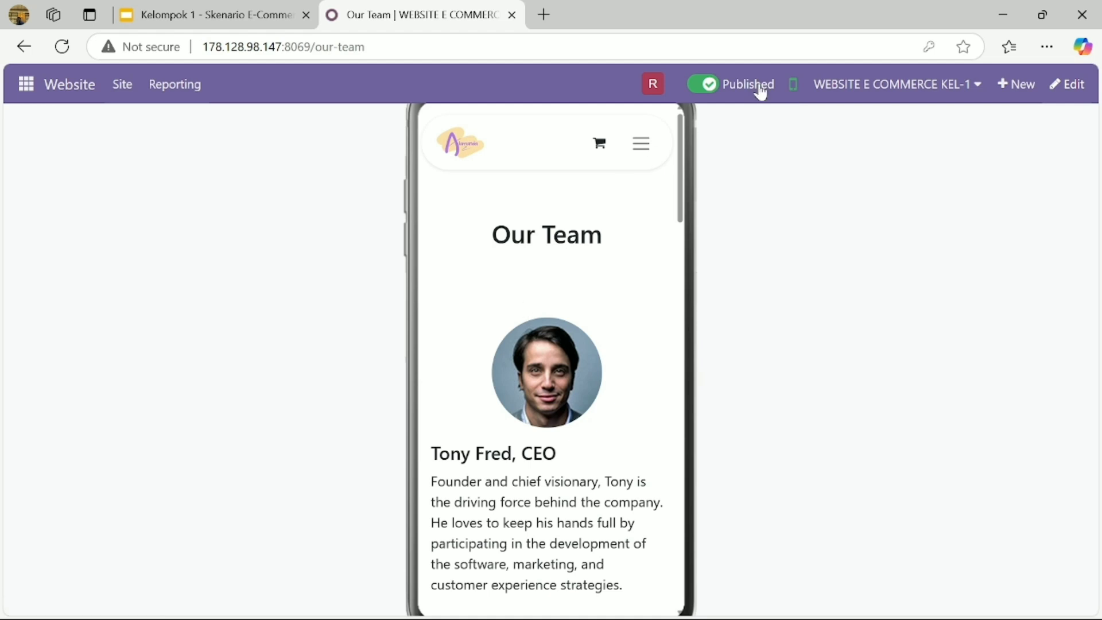
{"action": "left_click", "coordinate": [793, 85]}
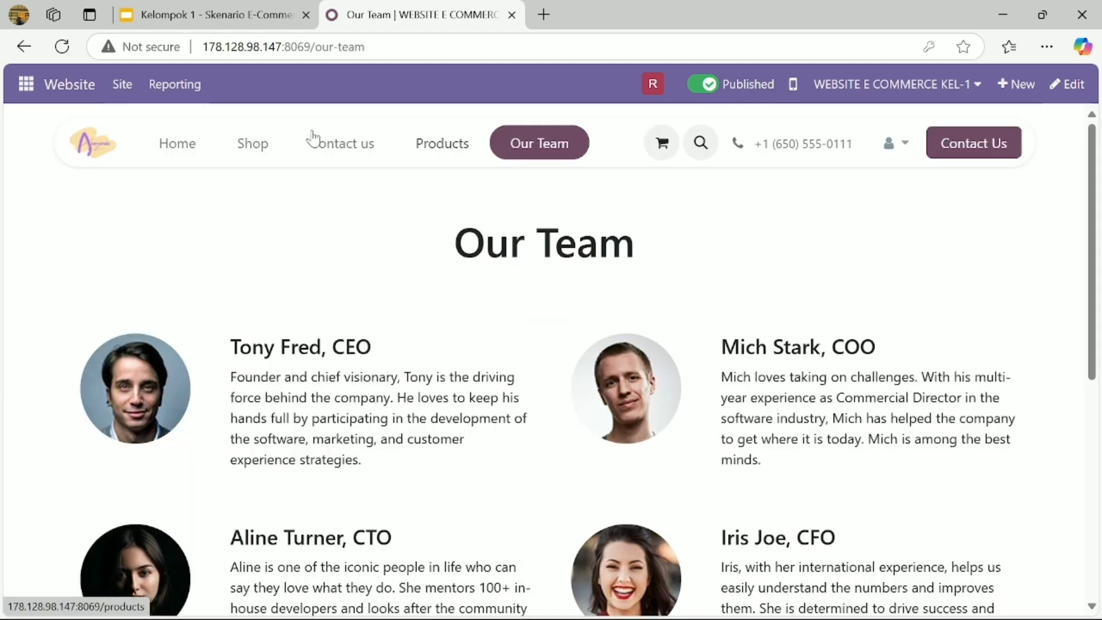
{"action": "left_click", "coordinate": [193, 148]}
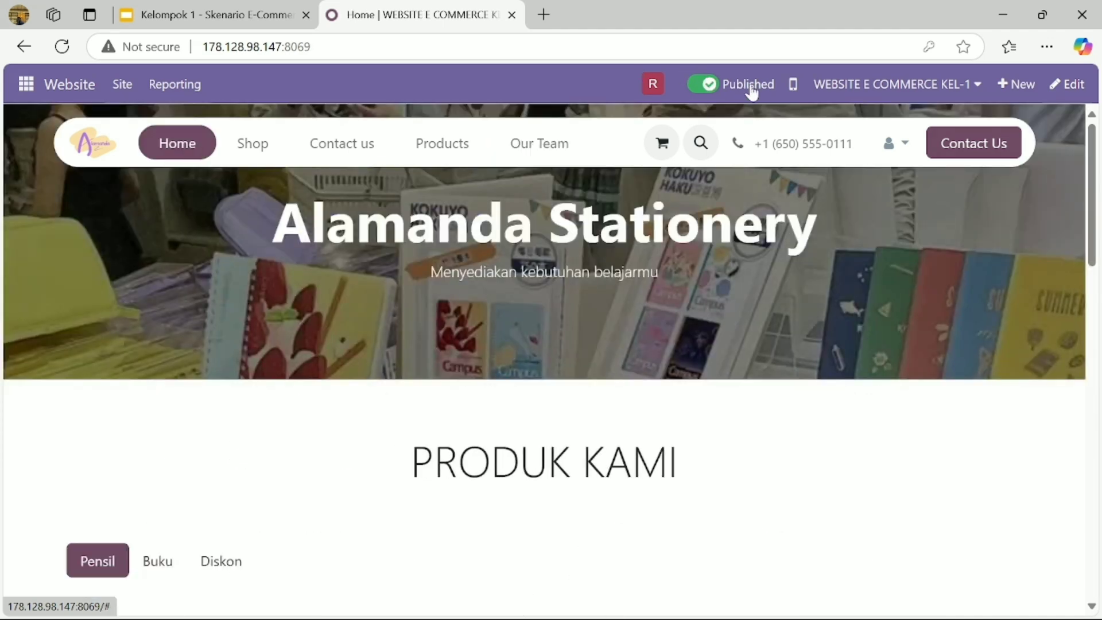
{"action": "left_click", "coordinate": [791, 86]}
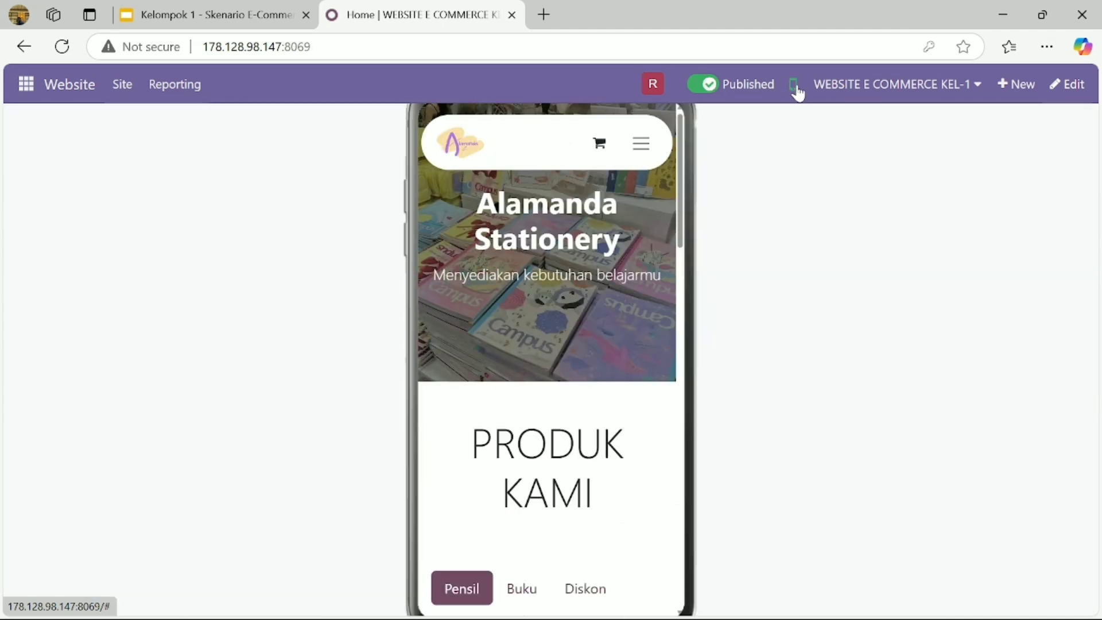
{"action": "scroll", "coordinate": [531, 346], "scroll_direction": "down", "scroll_amount": 15}
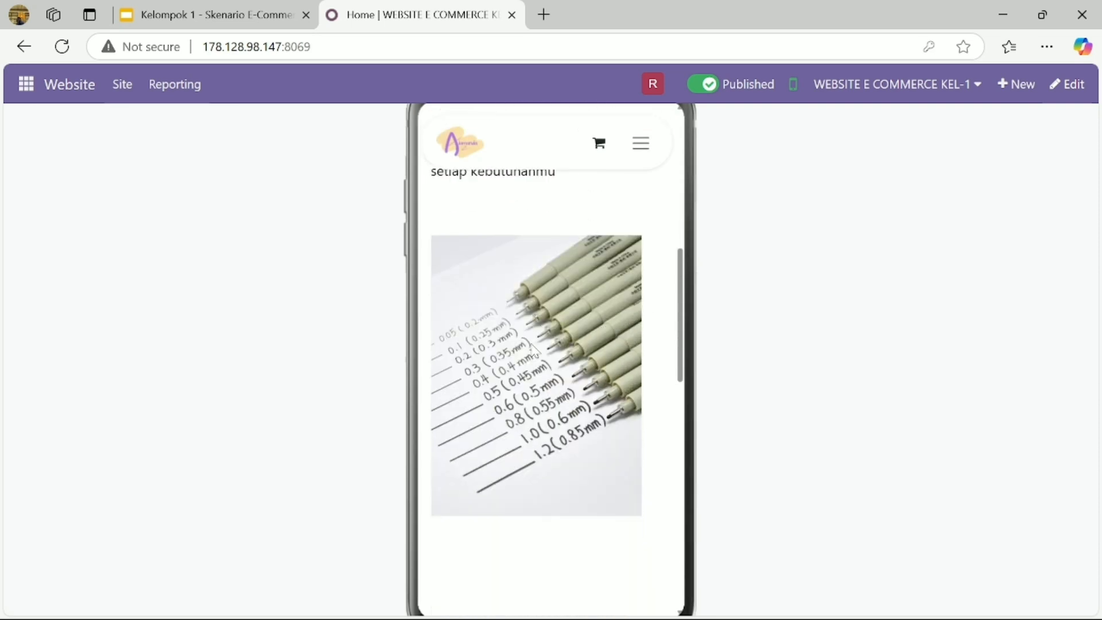
{"action": "scroll", "coordinate": [532, 347], "scroll_direction": "down", "scroll_amount": 5}
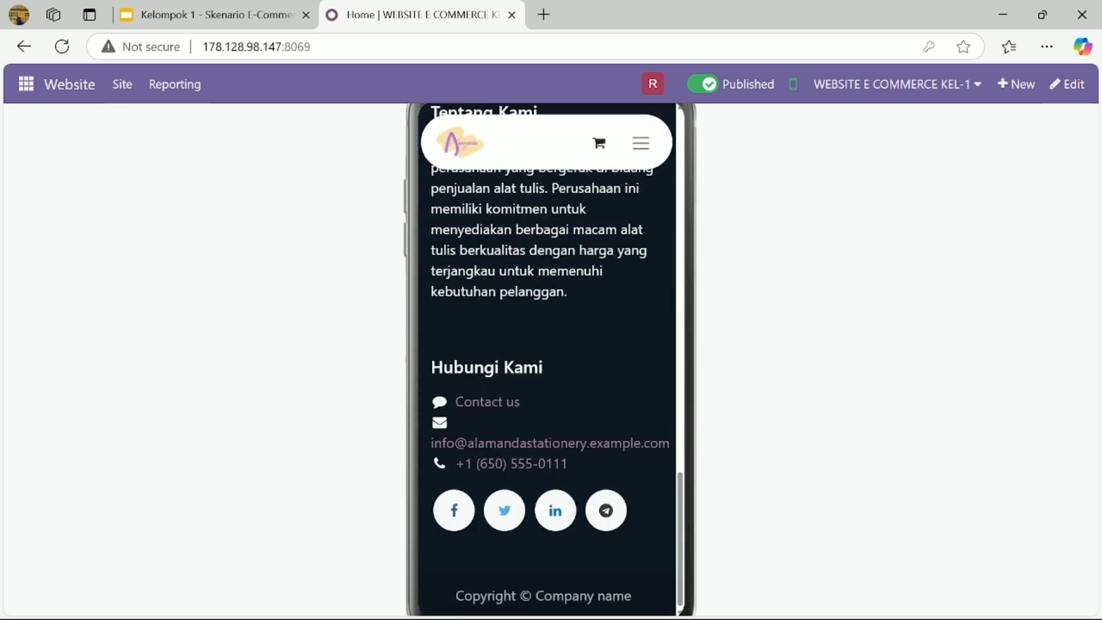
{"action": "scroll", "coordinate": [532, 347], "scroll_direction": "up", "scroll_amount": 20}
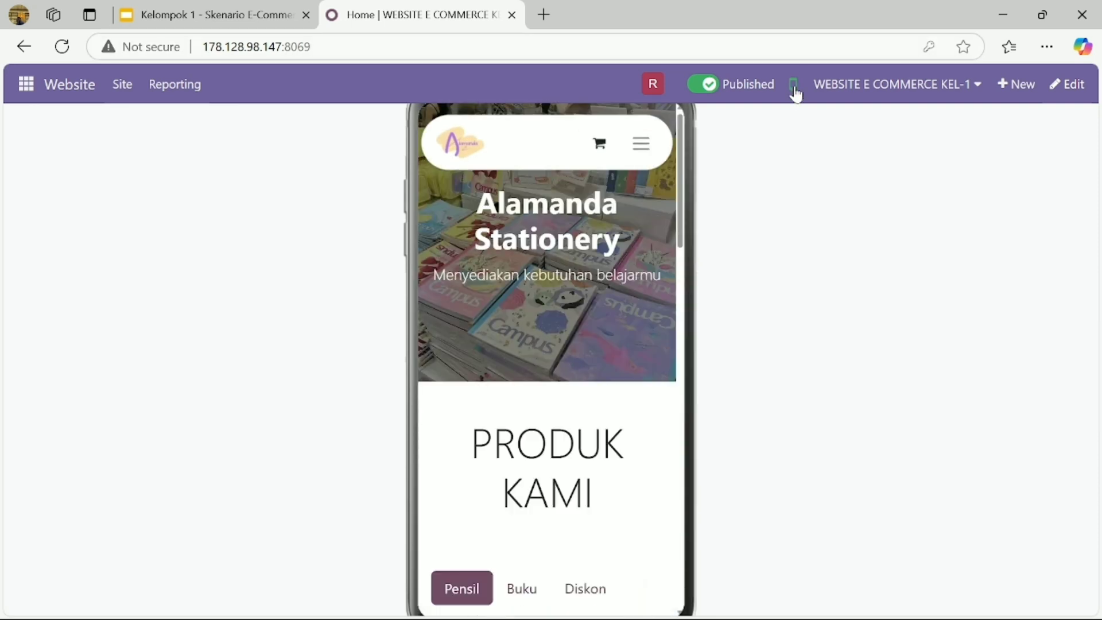
{"action": "left_click", "coordinate": [793, 86]}
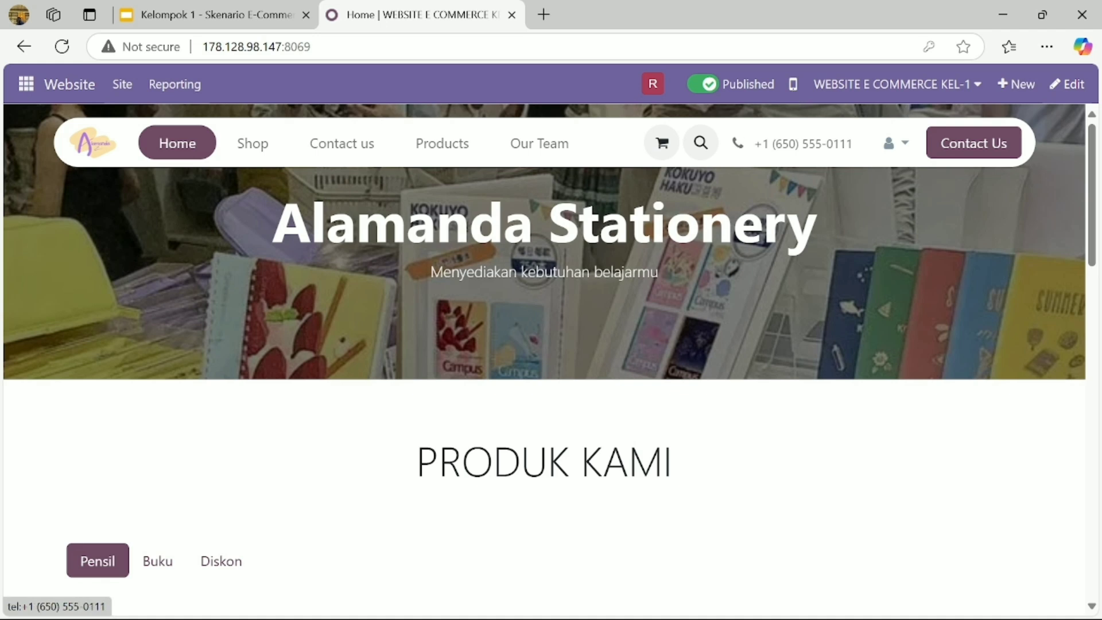
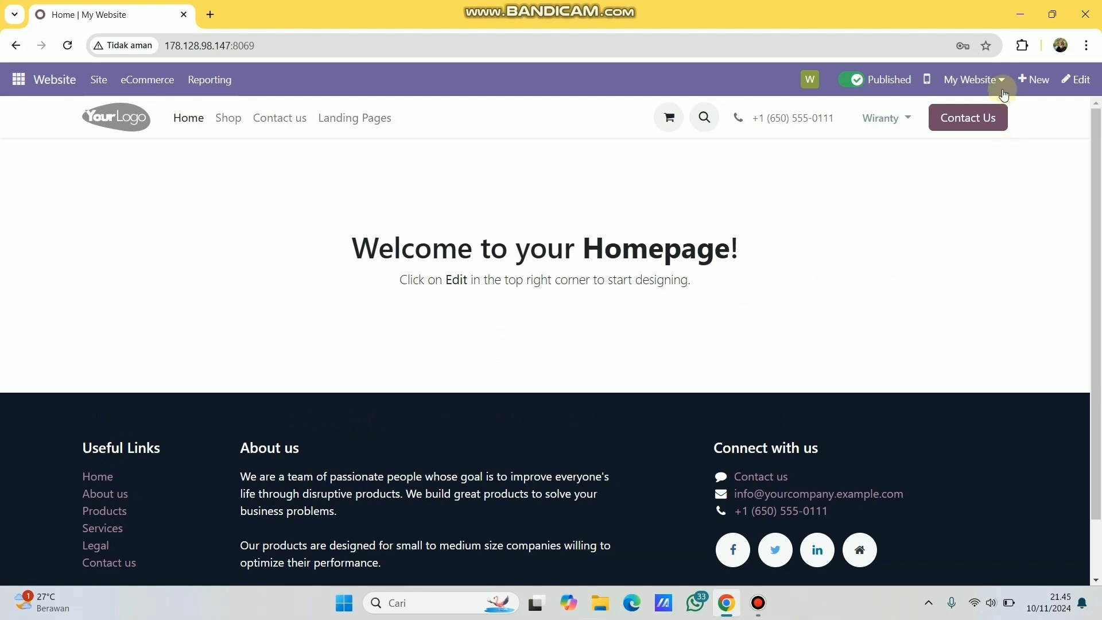
Switch to the WEBSITE E COMMERCE KEL-1 site, open its Shop, and check the Detail Produk slide
{"action": "left_click", "coordinate": [995, 84]}
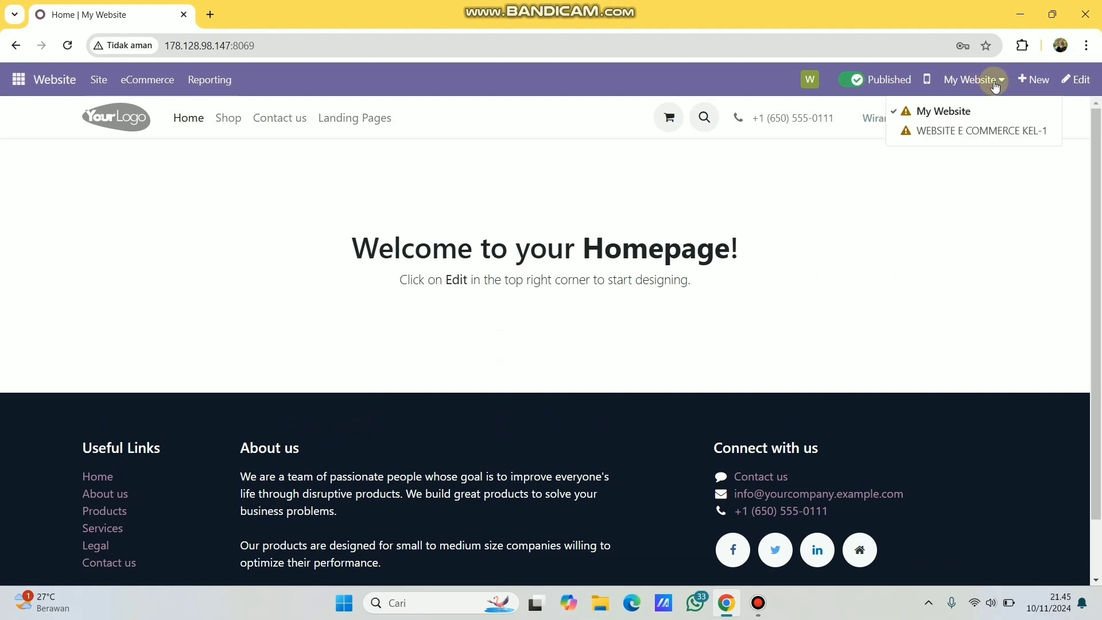
{"action": "left_click", "coordinate": [1016, 131]}
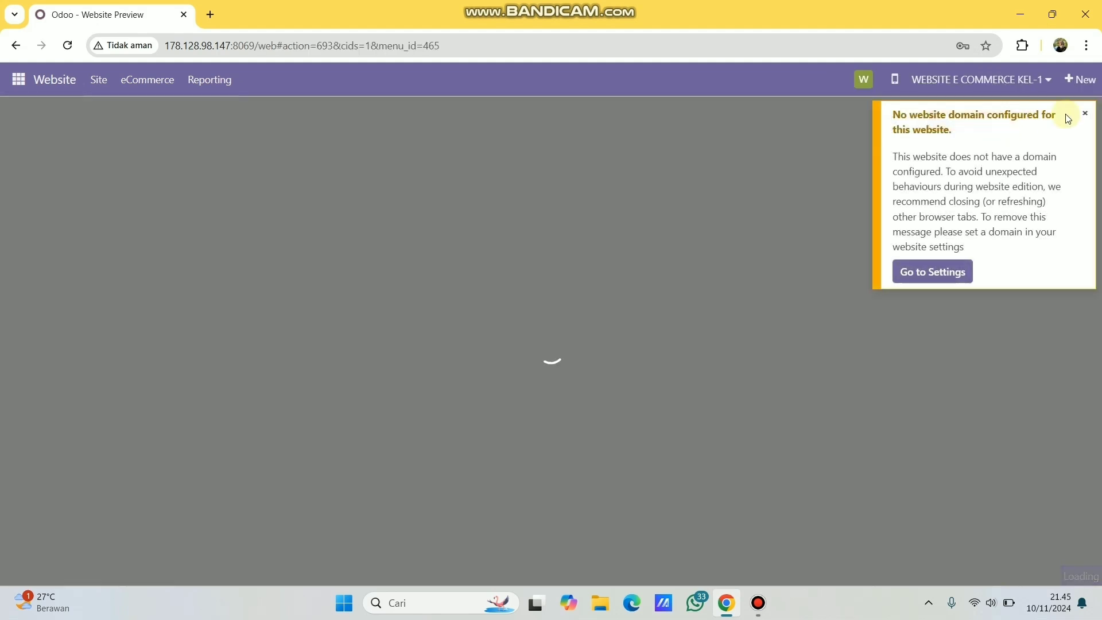
{"action": "left_click", "coordinate": [1084, 114]}
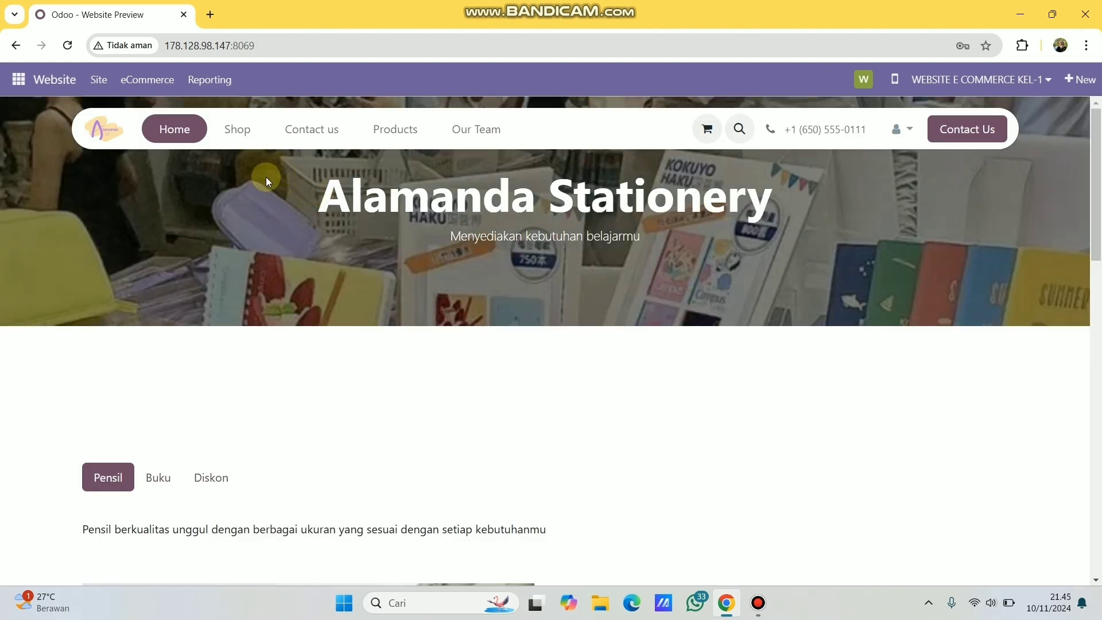
{"action": "left_click", "coordinate": [245, 141]}
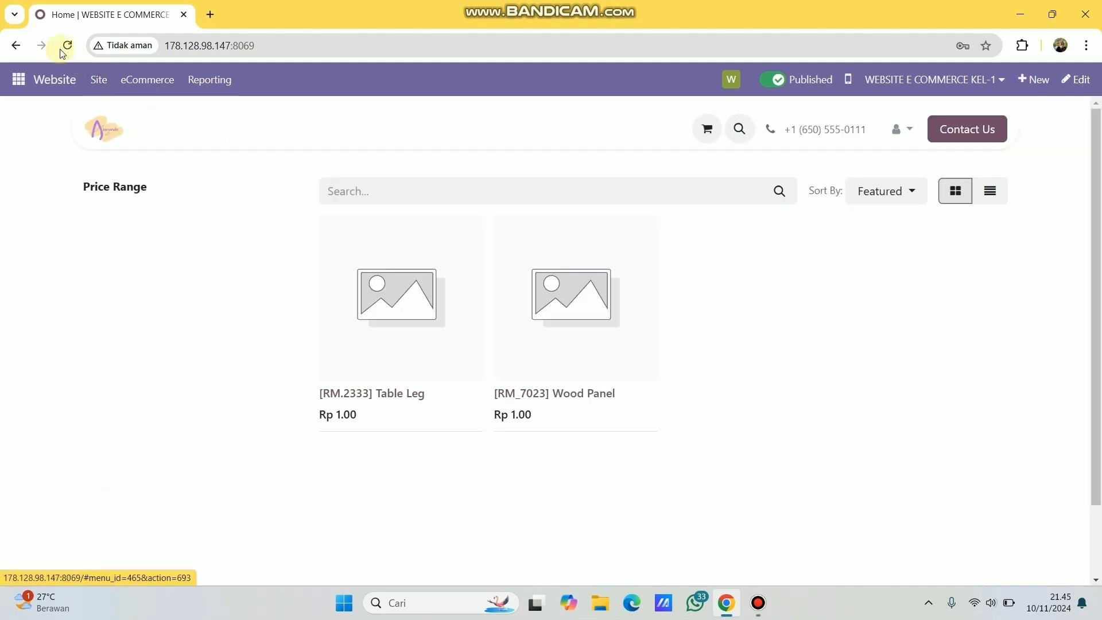
{"action": "left_click", "coordinate": [310, 15]}
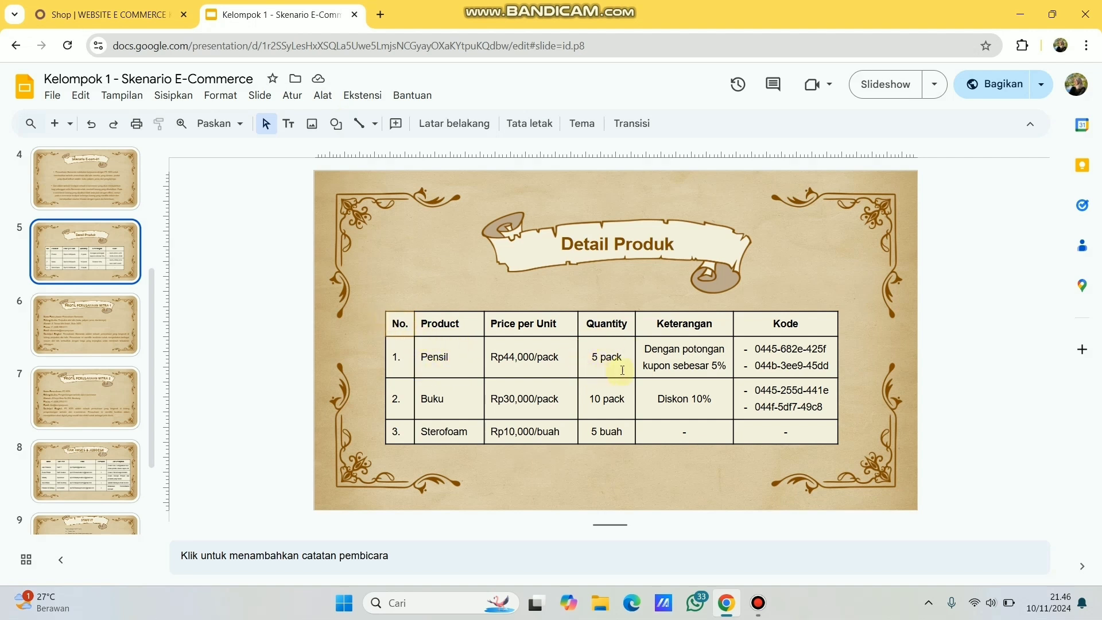
Search for 'pen' and add five Pensil [1] to the cart
{"action": "left_click", "coordinate": [115, 15]}
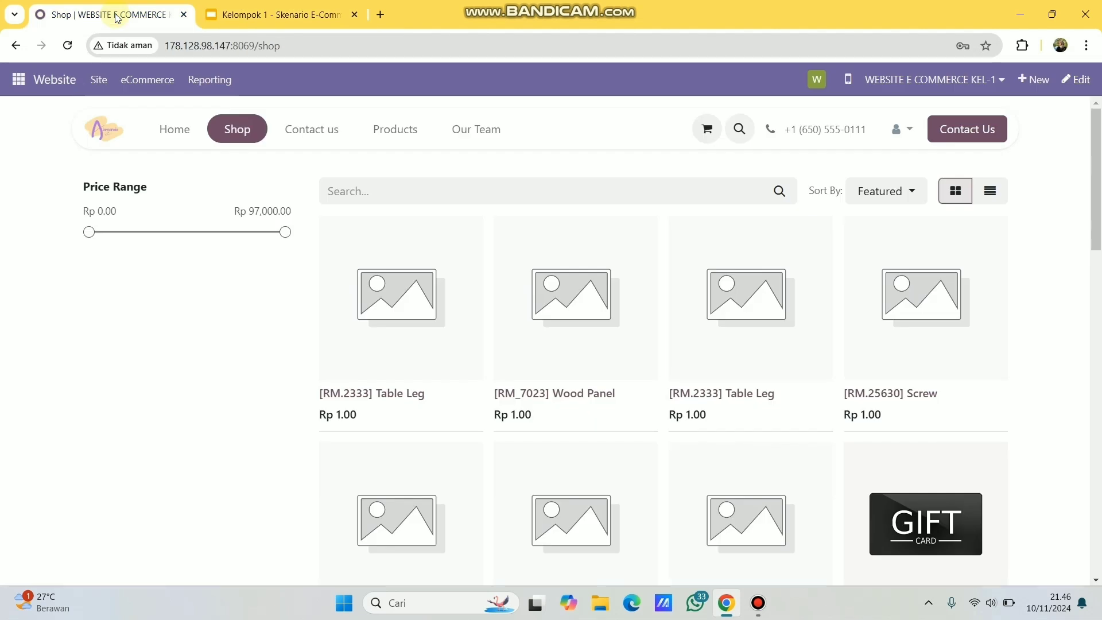
{"action": "left_click", "coordinate": [358, 178]}
{"action": "type", "text": "pensil"}
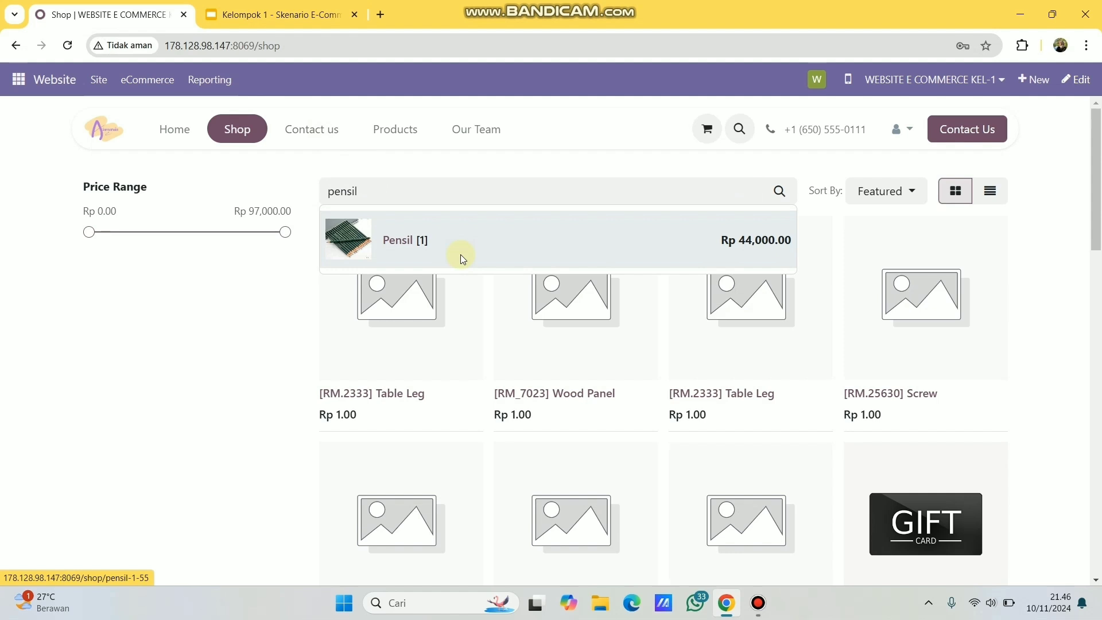
{"action": "left_click", "coordinate": [461, 256]}
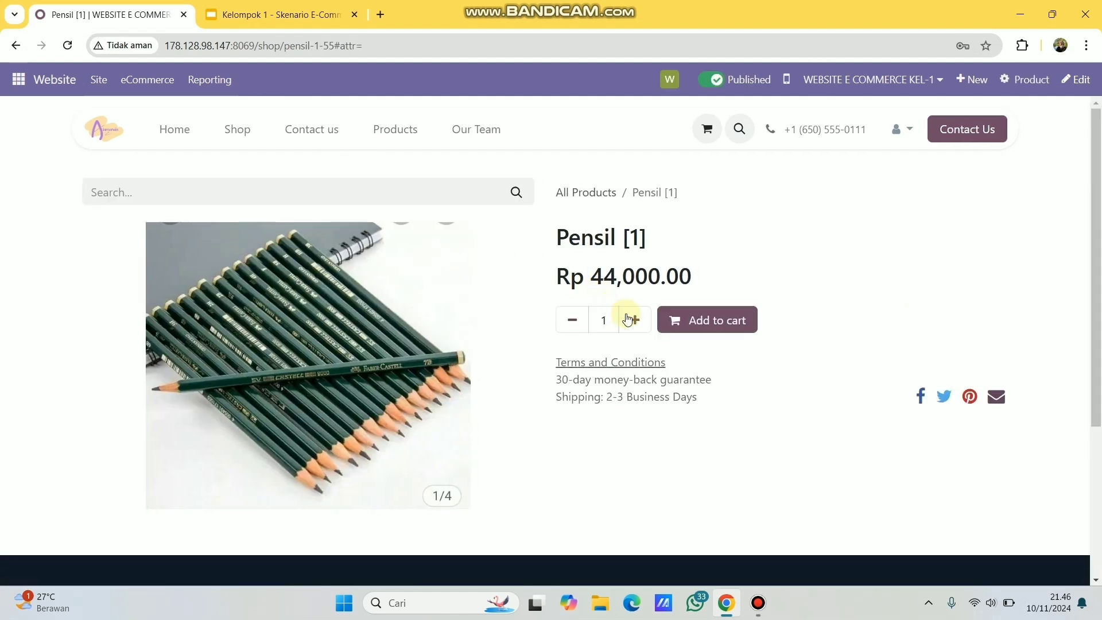
{"action": "left_click", "coordinate": [637, 322]}
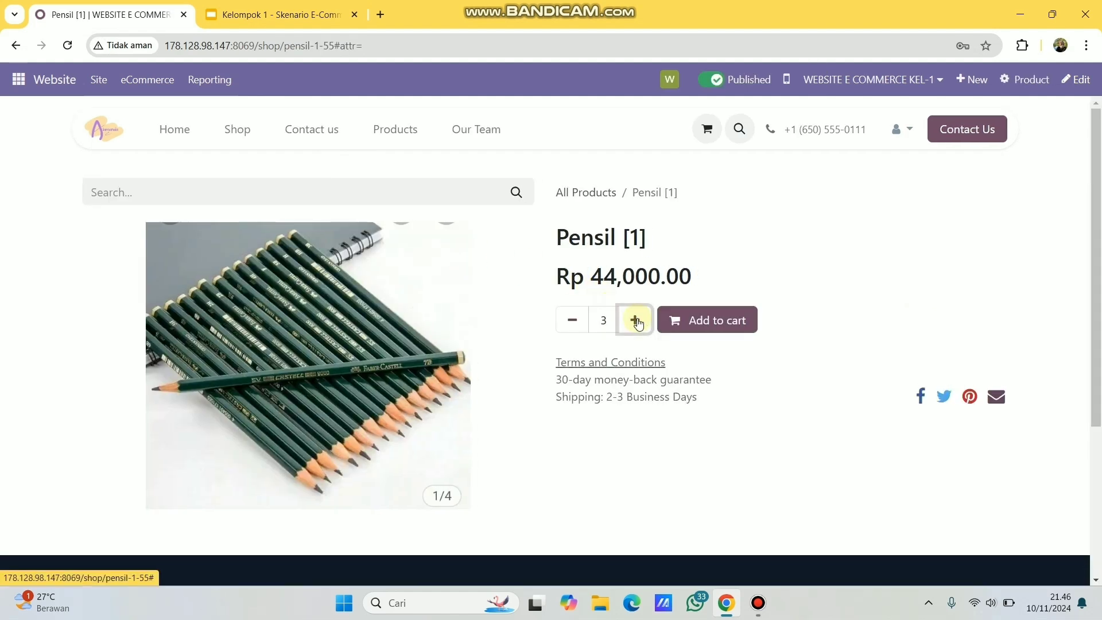
{"action": "left_click", "coordinate": [686, 327]}
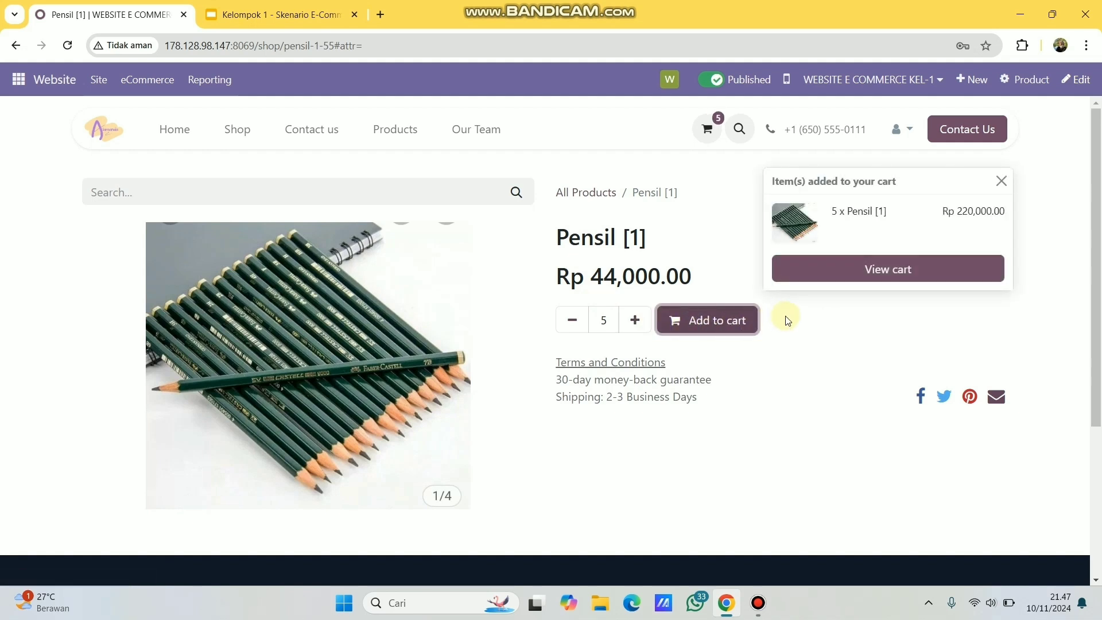
Open the cart (Rp 220,000), go to Checkout, and start a new shipping address
{"action": "left_click", "coordinate": [709, 135]}
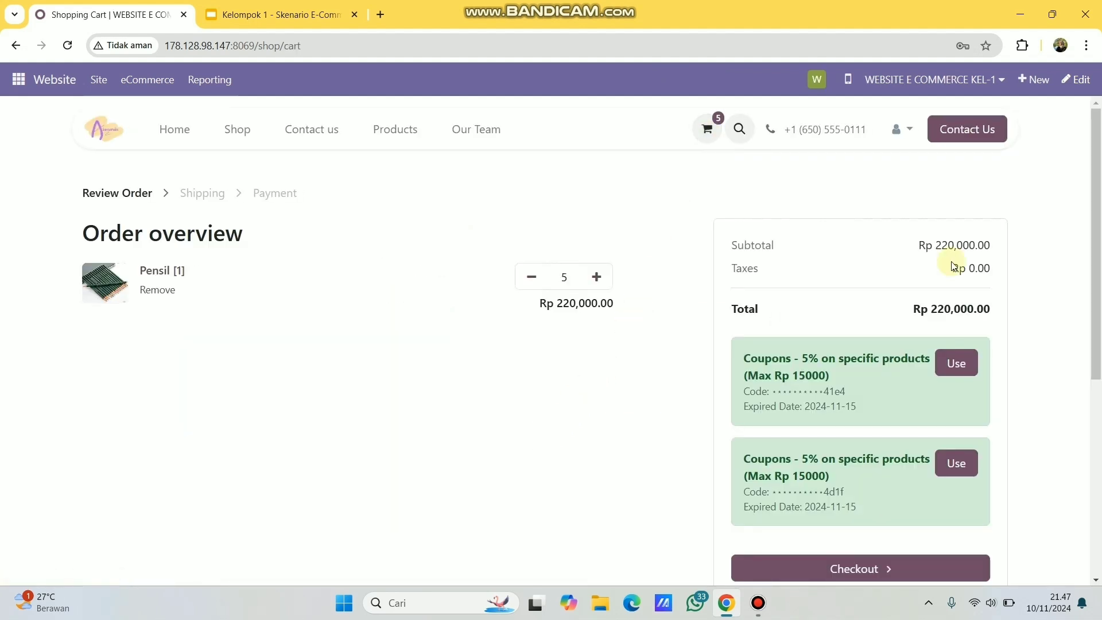
{"action": "scroll", "coordinate": [951, 265], "scroll_direction": "down", "scroll_amount": 3}
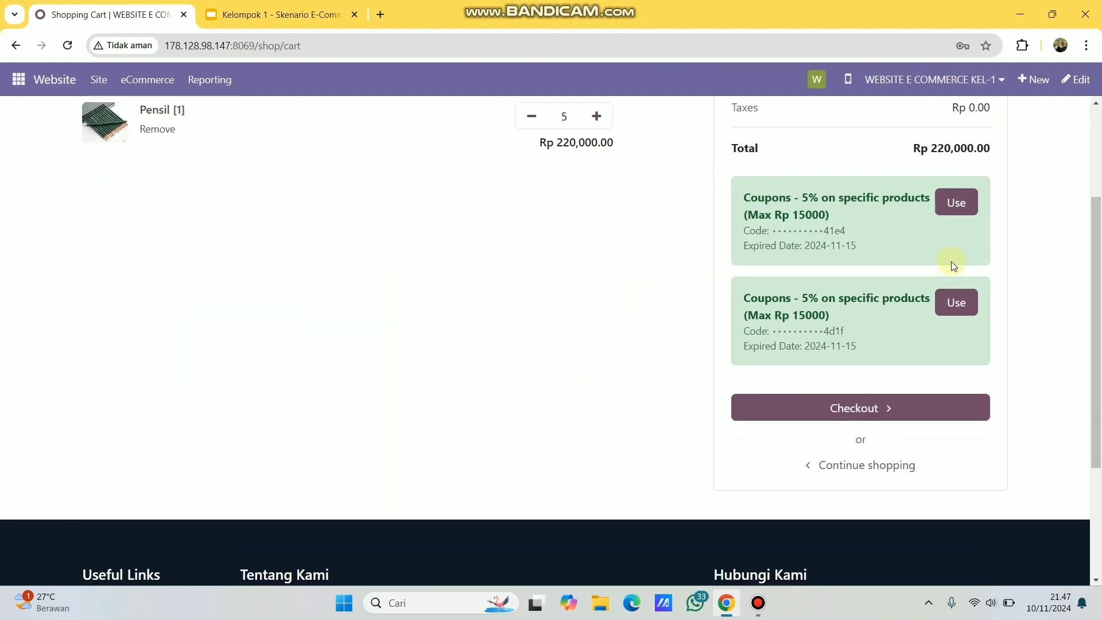
{"action": "left_click", "coordinate": [843, 408]}
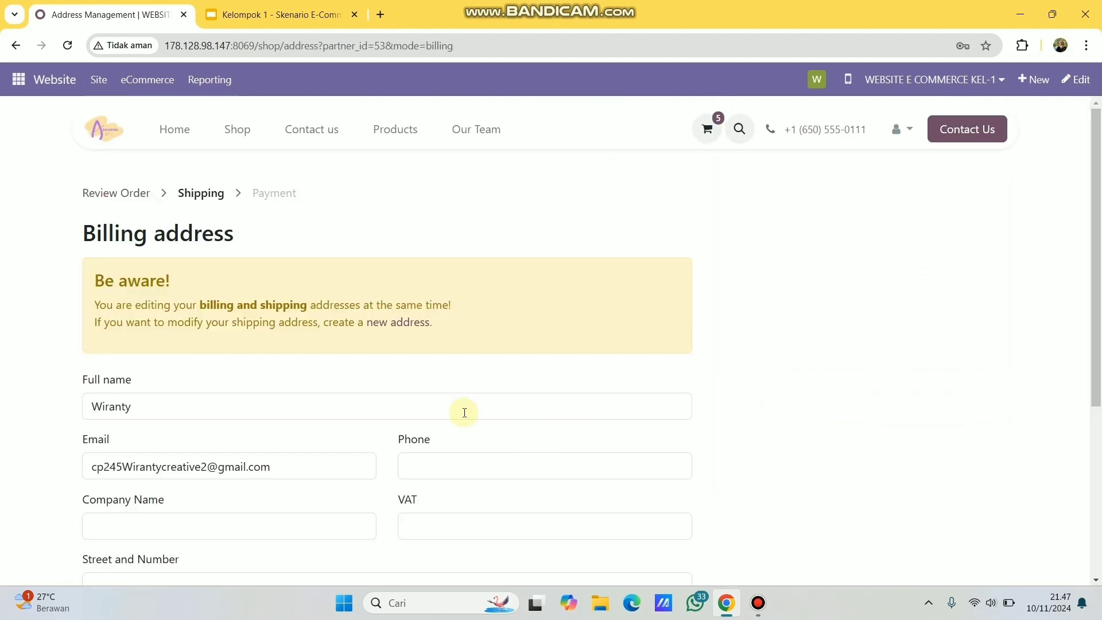
{"action": "scroll", "coordinate": [330, 411], "scroll_direction": "down", "scroll_amount": 2}
{"action": "scroll", "coordinate": [330, 411], "scroll_direction": "down", "scroll_amount": 1}
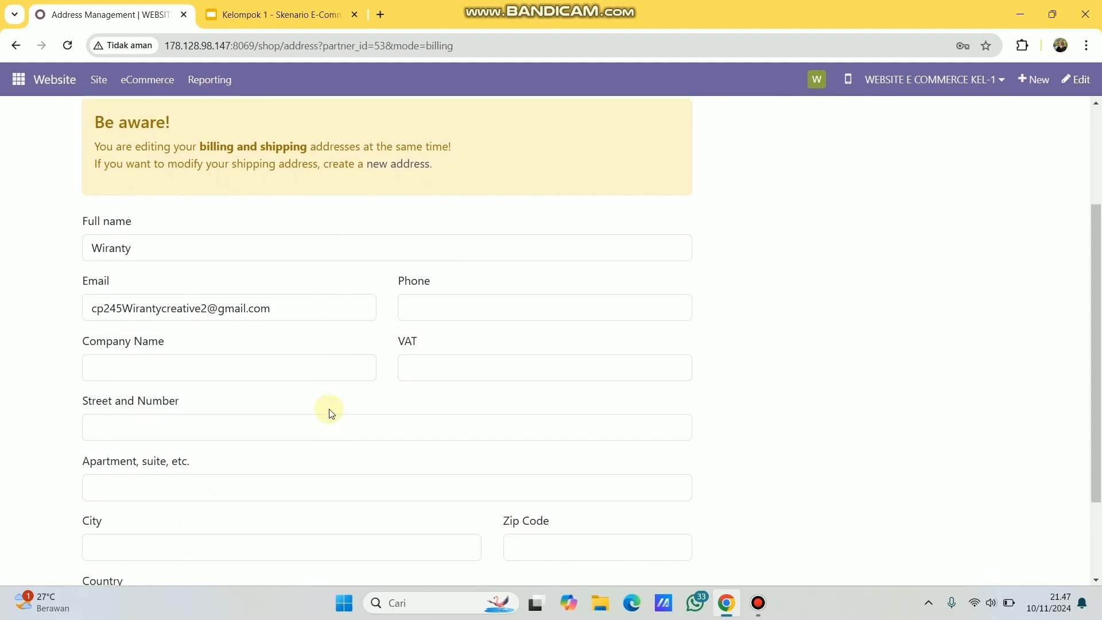
{"action": "scroll", "coordinate": [330, 411], "scroll_direction": "up", "scroll_amount": 2}
{"action": "left_click", "coordinate": [409, 279]}
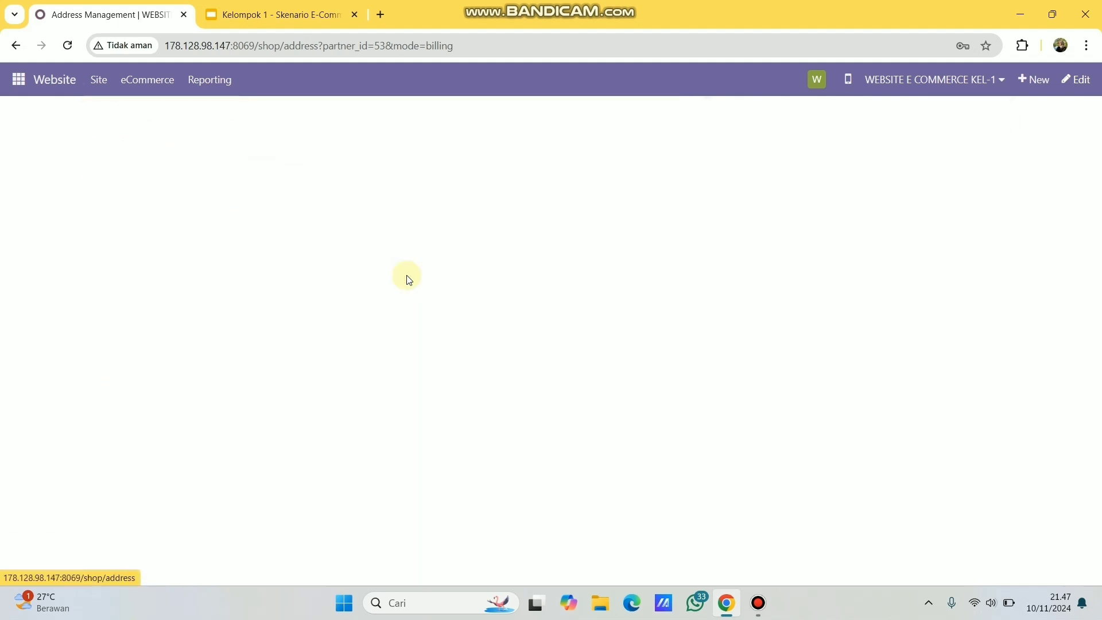
Enter the customer's full name and paste their e-mail from the access and job description slide
{"action": "left_click", "coordinate": [335, 309]}
{"action": "type", "text": "W"}
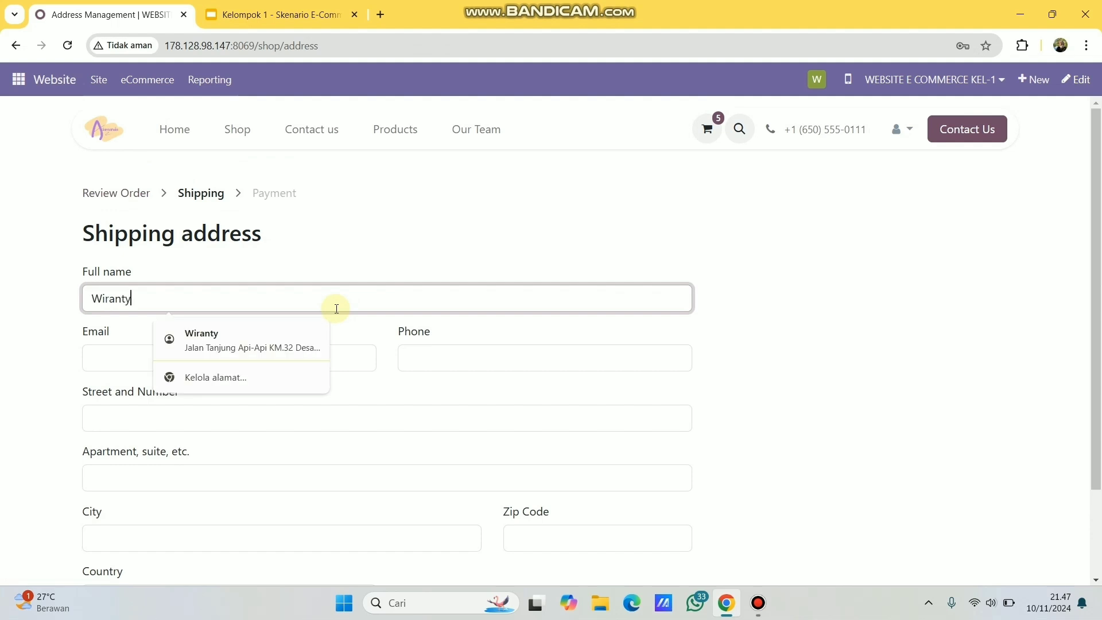
{"action": "type", "text": "iranty"}
{"action": "left_click", "coordinate": [113, 357]}
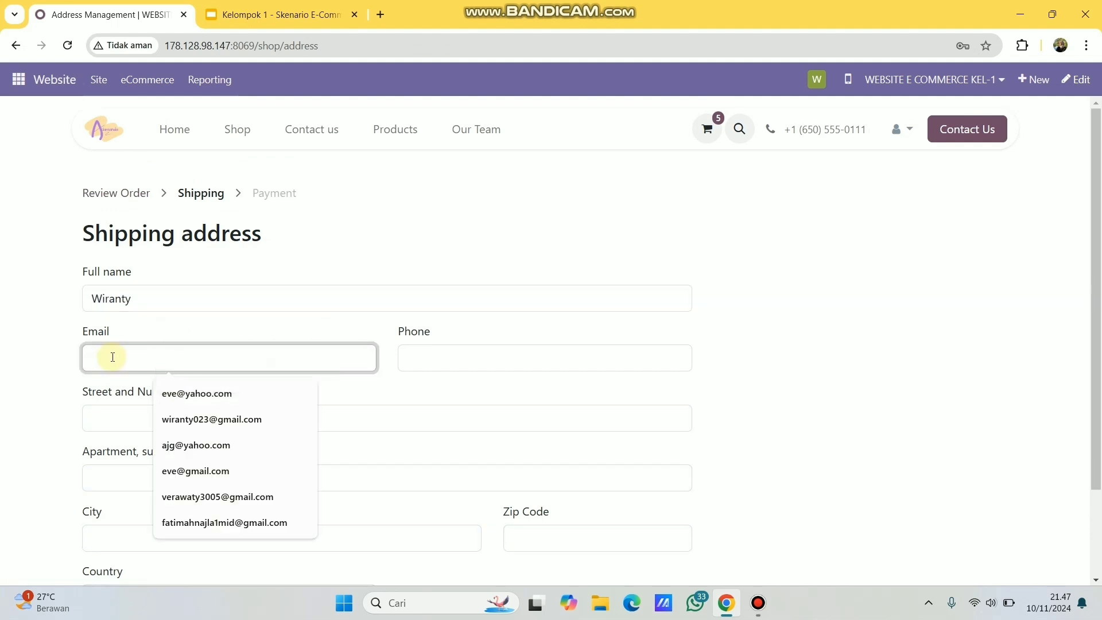
{"action": "left_click", "coordinate": [265, 21]}
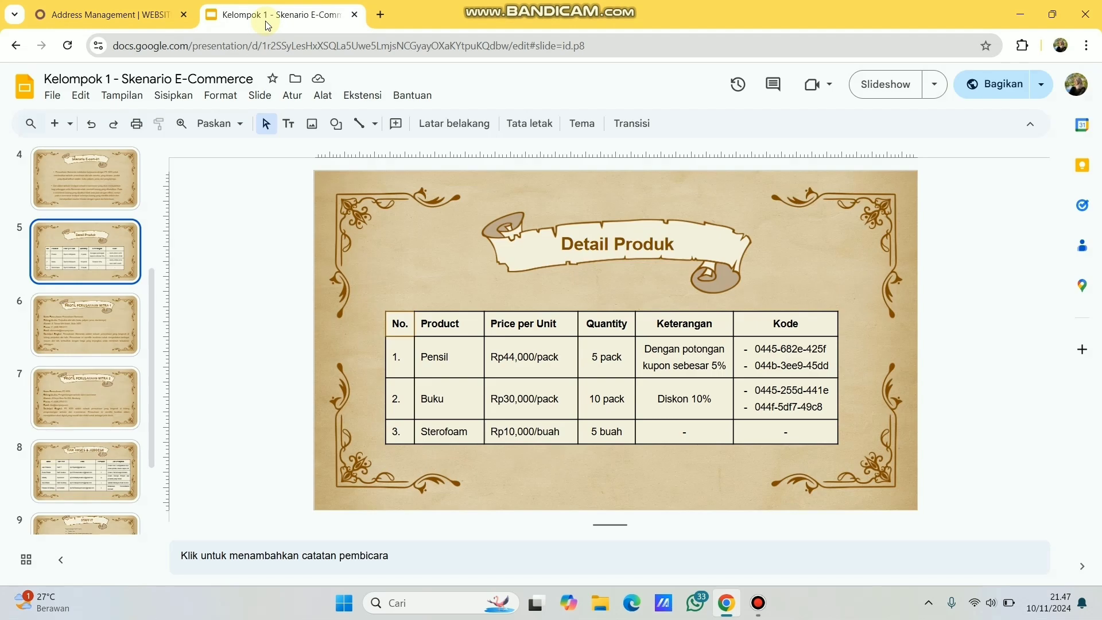
{"action": "left_click", "coordinate": [106, 453]}
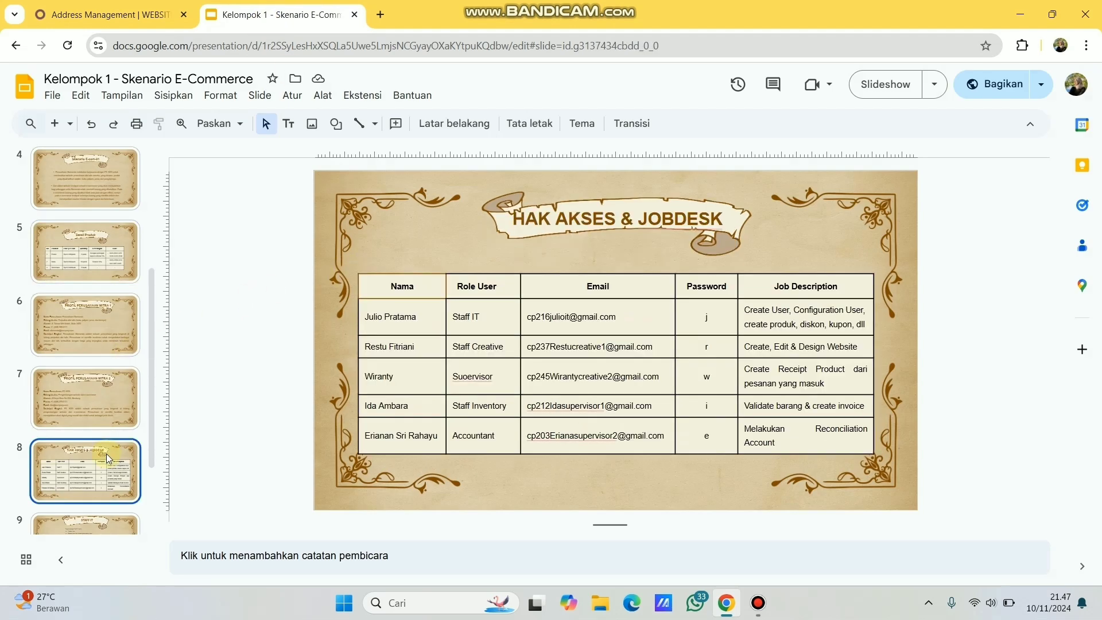
{"action": "left_click", "coordinate": [530, 379]}
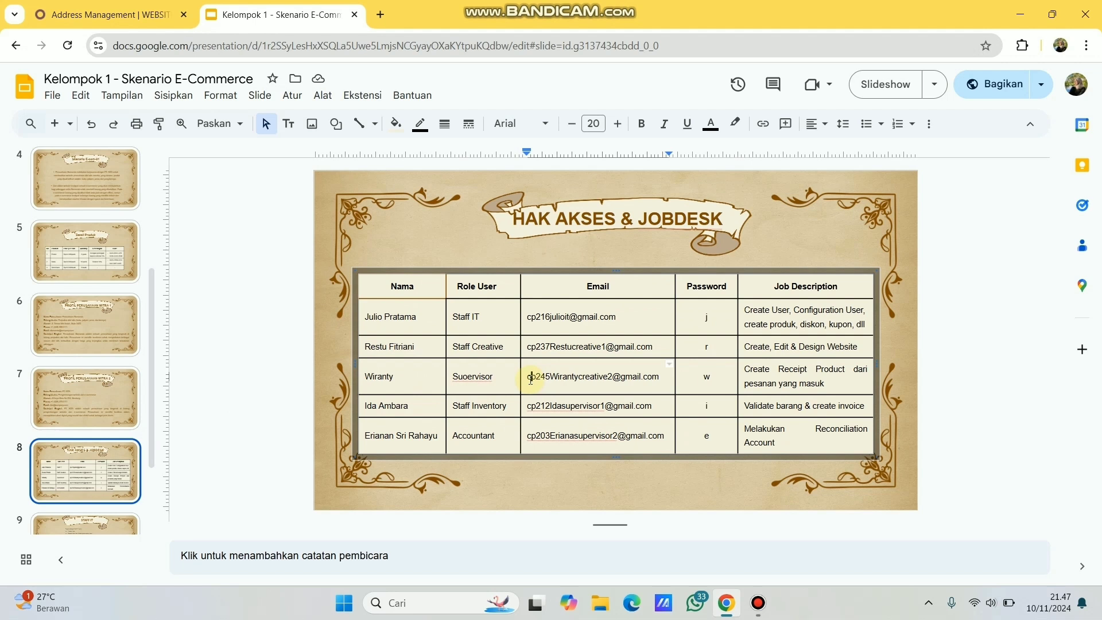
{"action": "triple_click", "coordinate": [596, 385]}
{"action": "key", "text": "ctrl+c"}
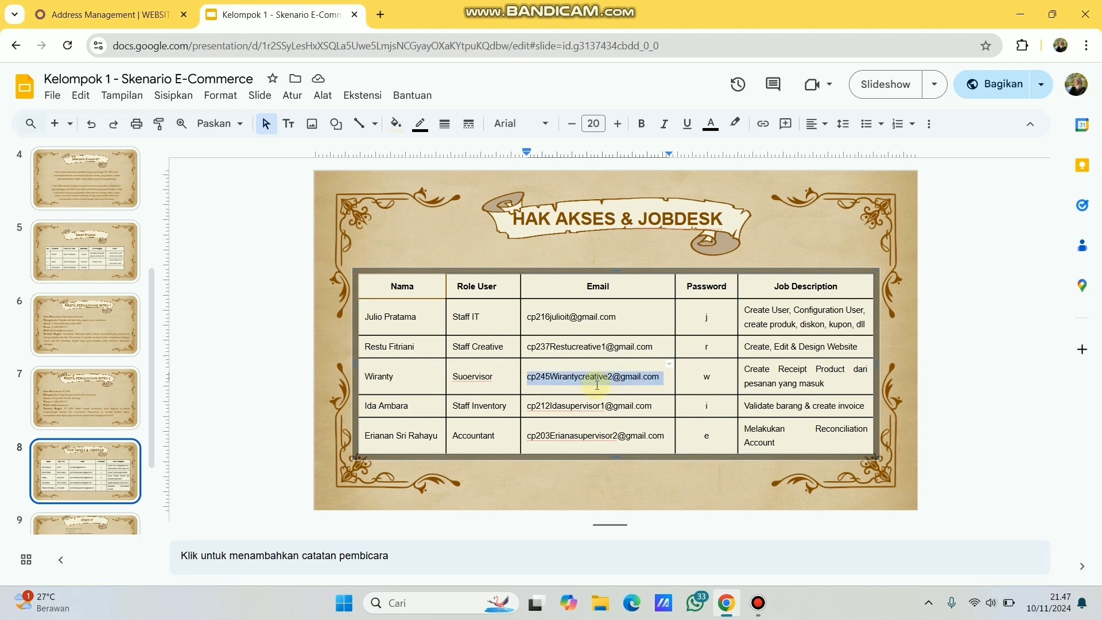
{"action": "left_click", "coordinate": [132, 20]}
{"action": "left_click", "coordinate": [244, 362]}
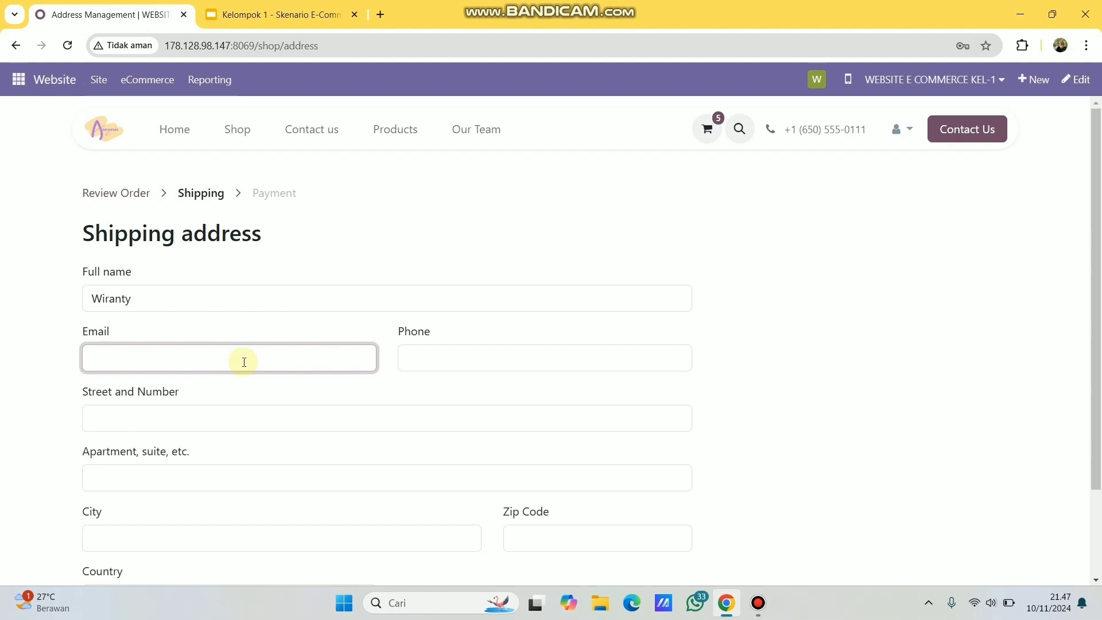
{"action": "key", "text": "ctrl+v"}
Paste the company's phone number from the PROFIL PERUSAHAAN MITRA 2 slide into the phone field
{"action": "left_click", "coordinate": [462, 352]}
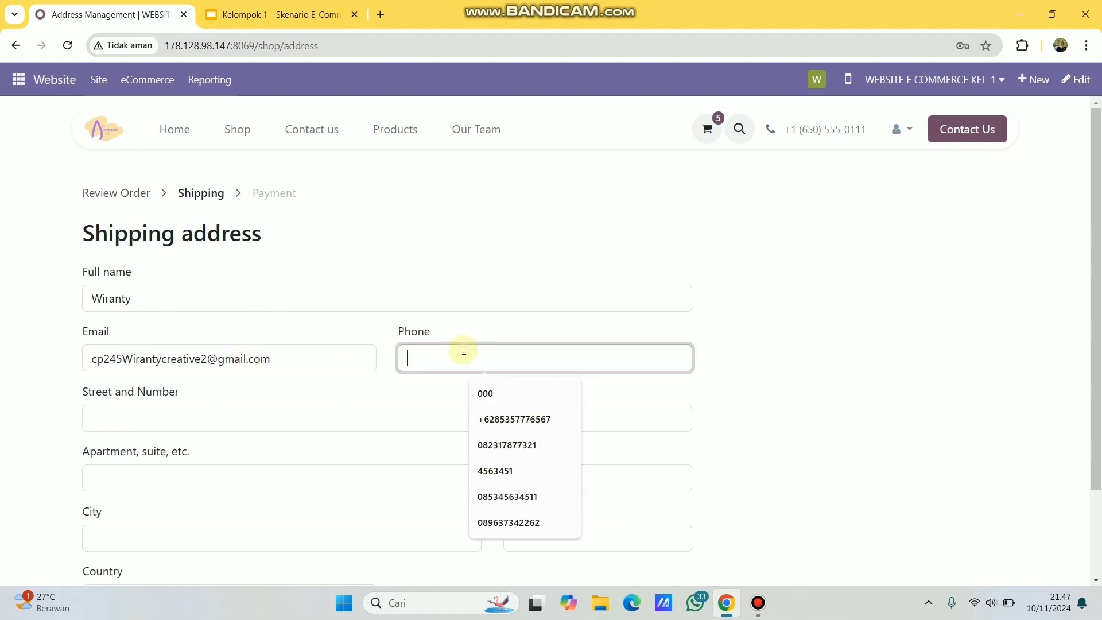
{"action": "left_click", "coordinate": [300, 5]}
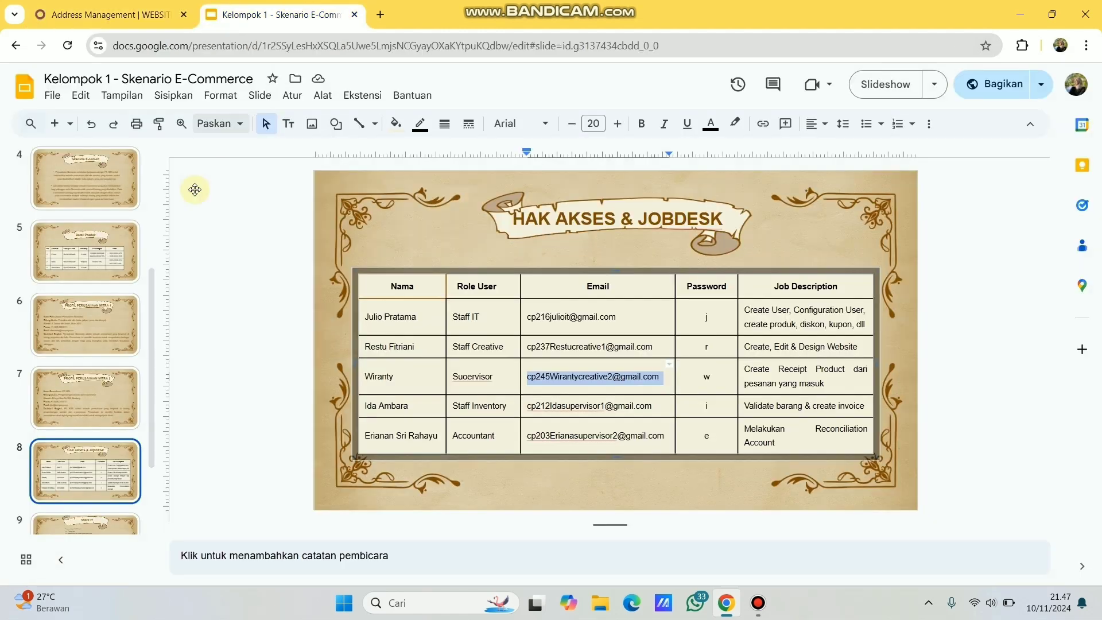
{"action": "left_click", "coordinate": [97, 384]}
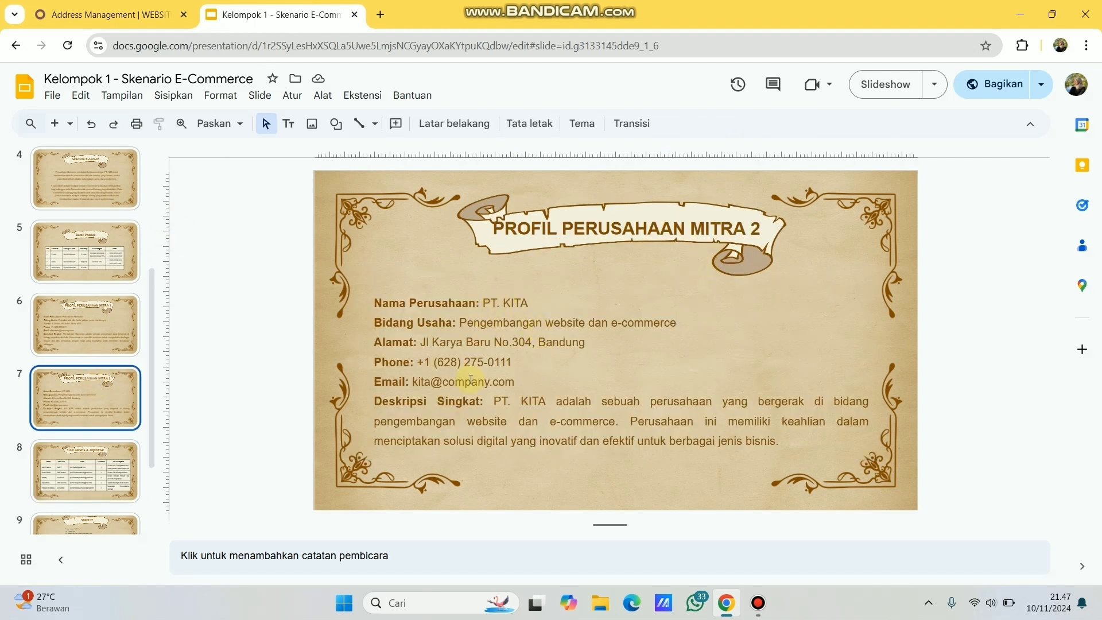
{"action": "left_click", "coordinate": [420, 366]}
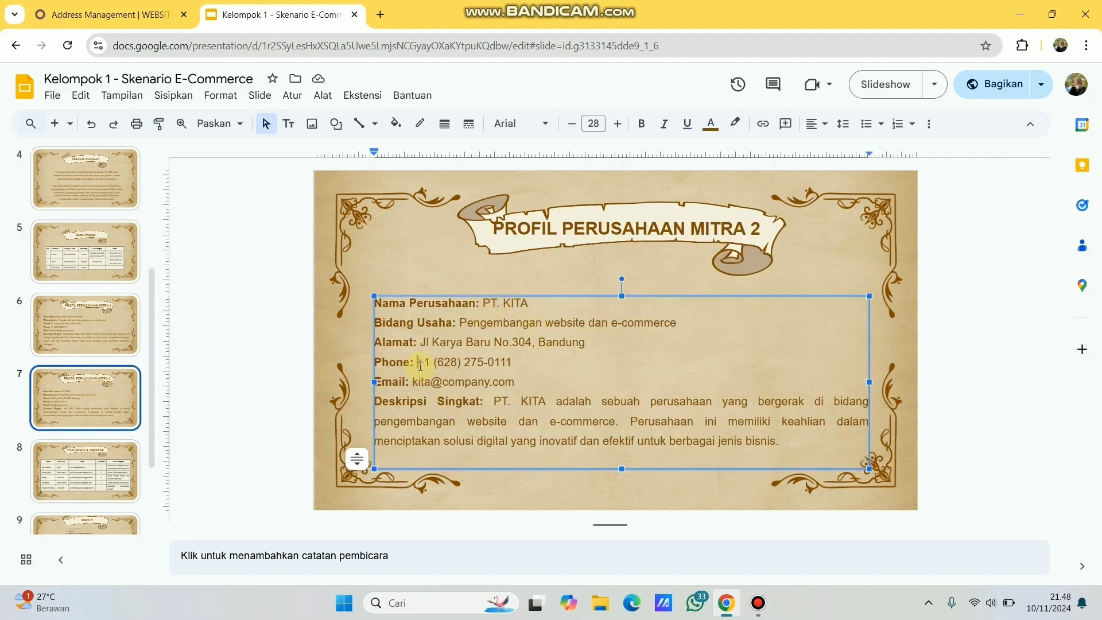
{"action": "key", "text": "shift+End"}
{"action": "key", "text": "ctrl+c"}
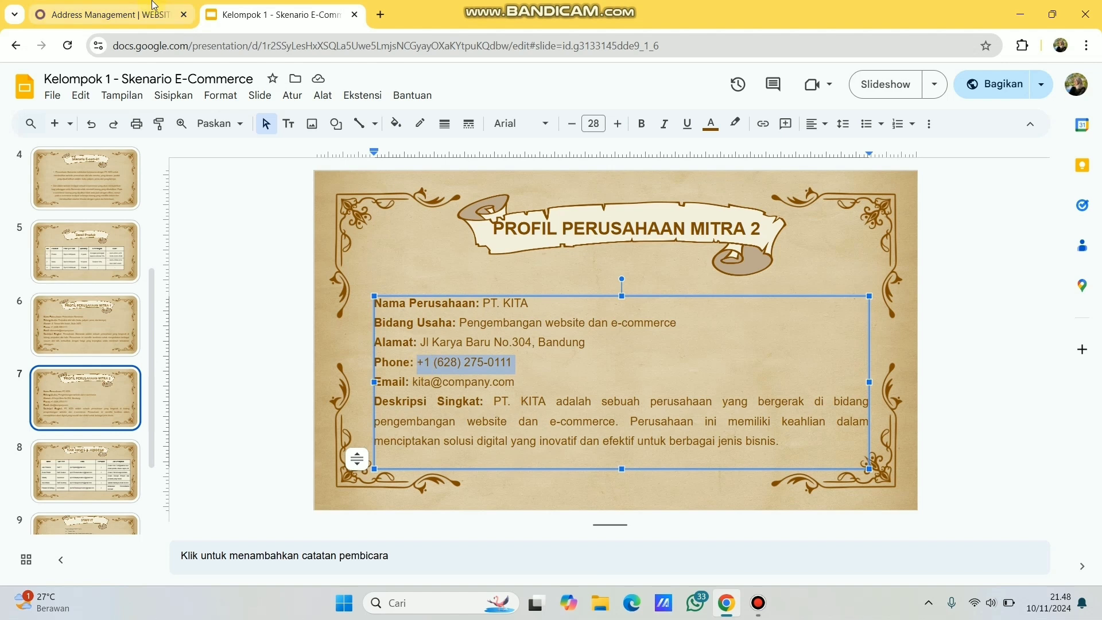
{"action": "key", "text": "ctrl+Page_Up"}
{"action": "key", "text": "ctrl+v"}
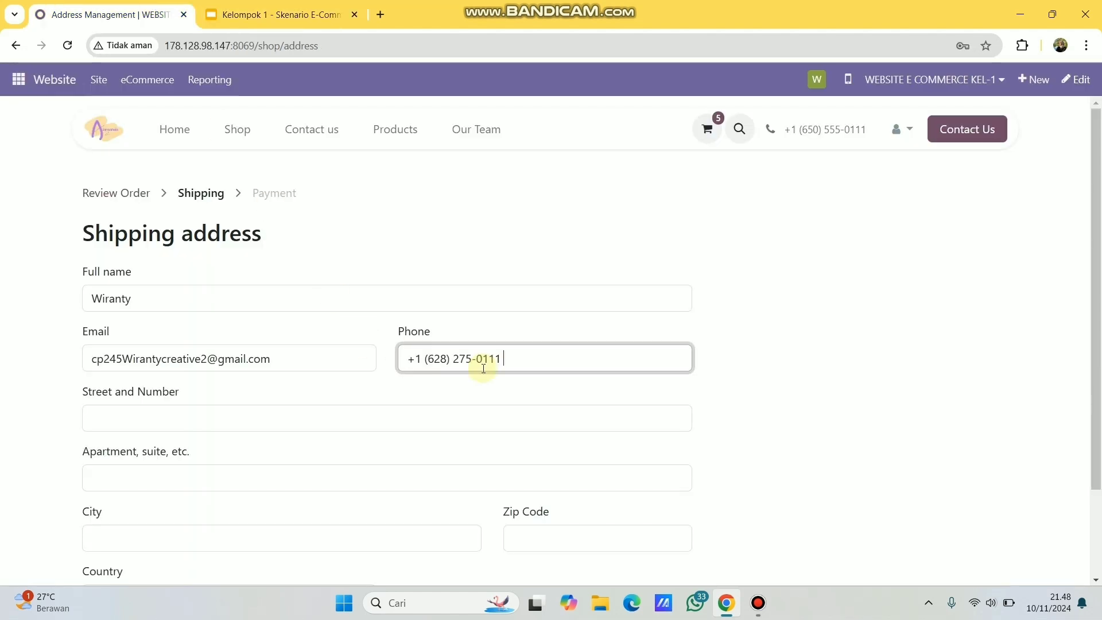
{"action": "scroll", "coordinate": [305, 416], "scroll_direction": "down", "scroll_amount": 2}
Copy the company address from the slides into the Street and Number field
{"action": "left_click", "coordinate": [245, 339]}
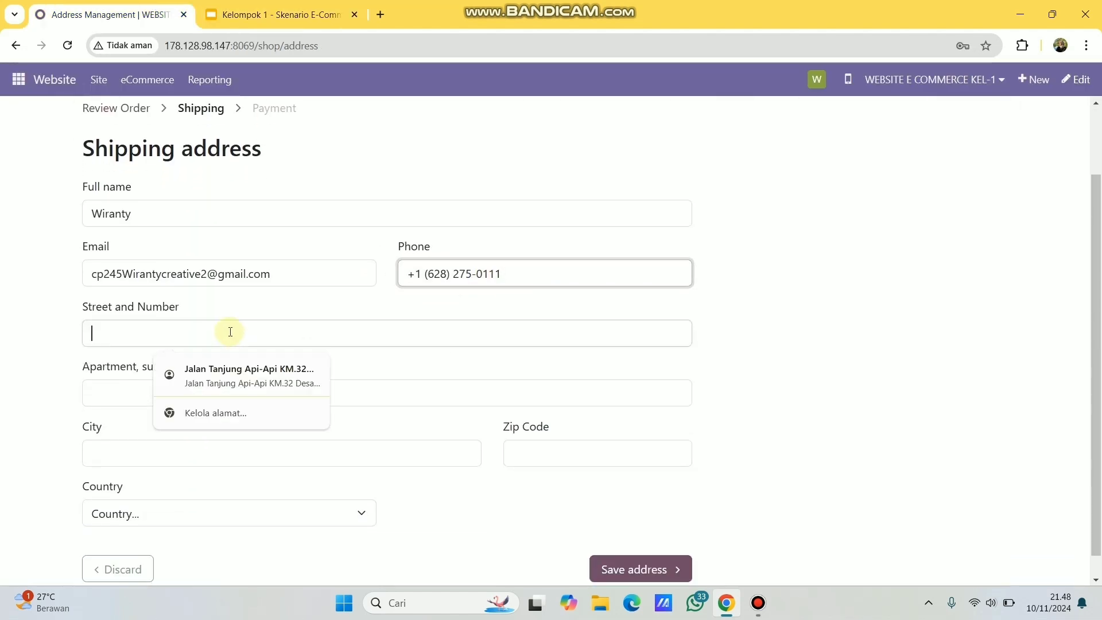
{"action": "left_click", "coordinate": [276, 22]}
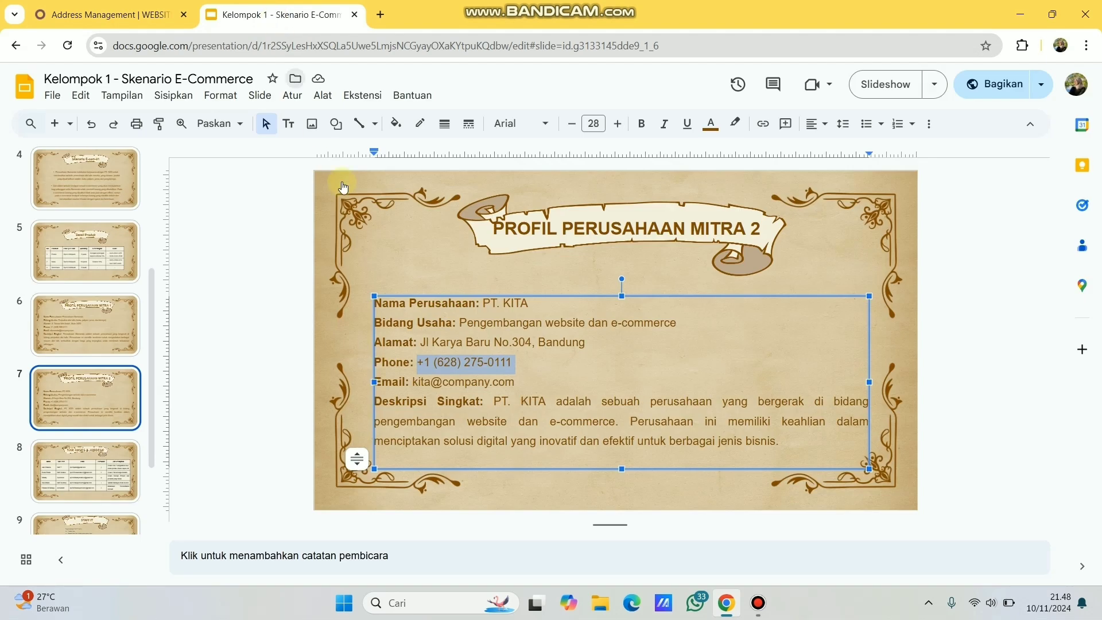
{"action": "left_click", "coordinate": [421, 343]}
{"action": "key", "text": "shift+End"}
{"action": "key", "text": "ctrl+c"}
{"action": "left_click", "coordinate": [109, 14]}
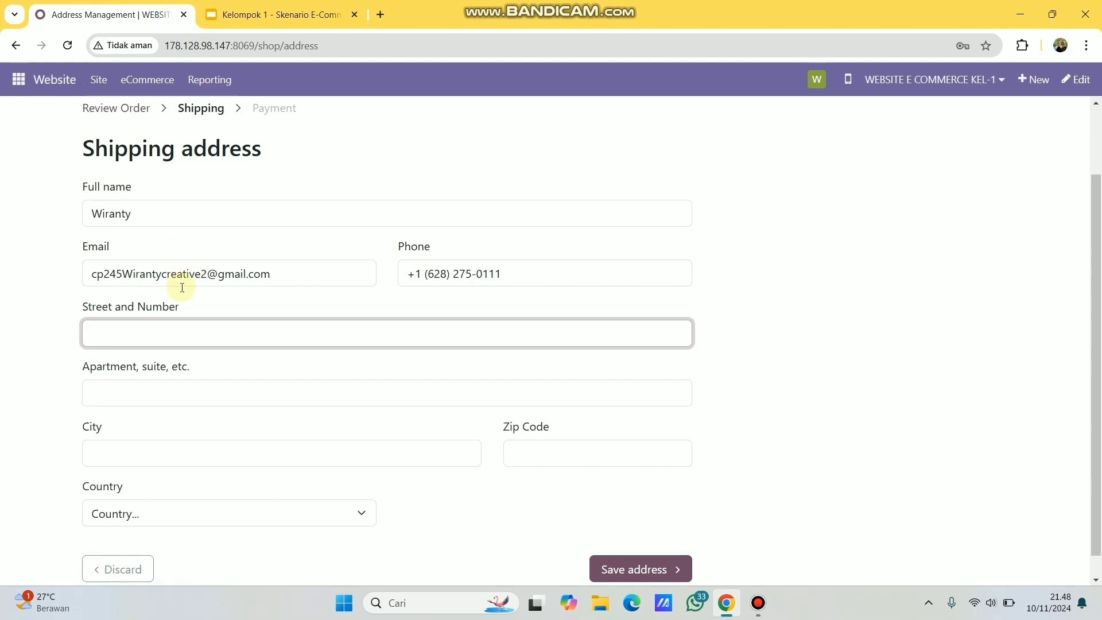
{"action": "left_click", "coordinate": [190, 331]}
{"action": "key", "text": "ctrl+v"}
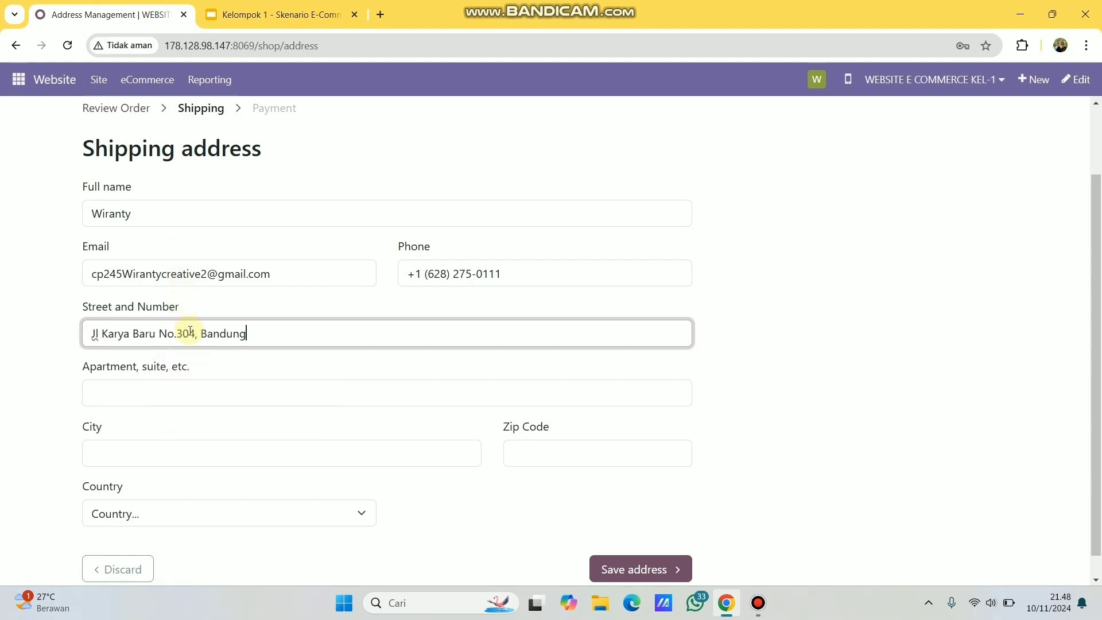
Set the city to Bandung and fill in the zip code
{"action": "left_click", "coordinate": [206, 456]}
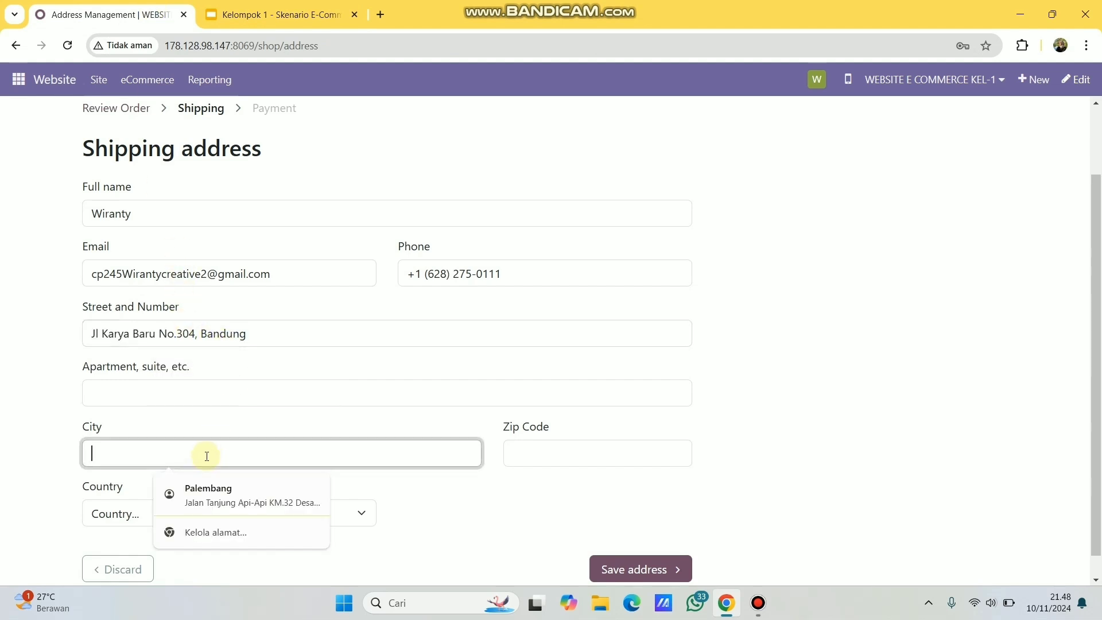
{"action": "type", "text": "Ba"}
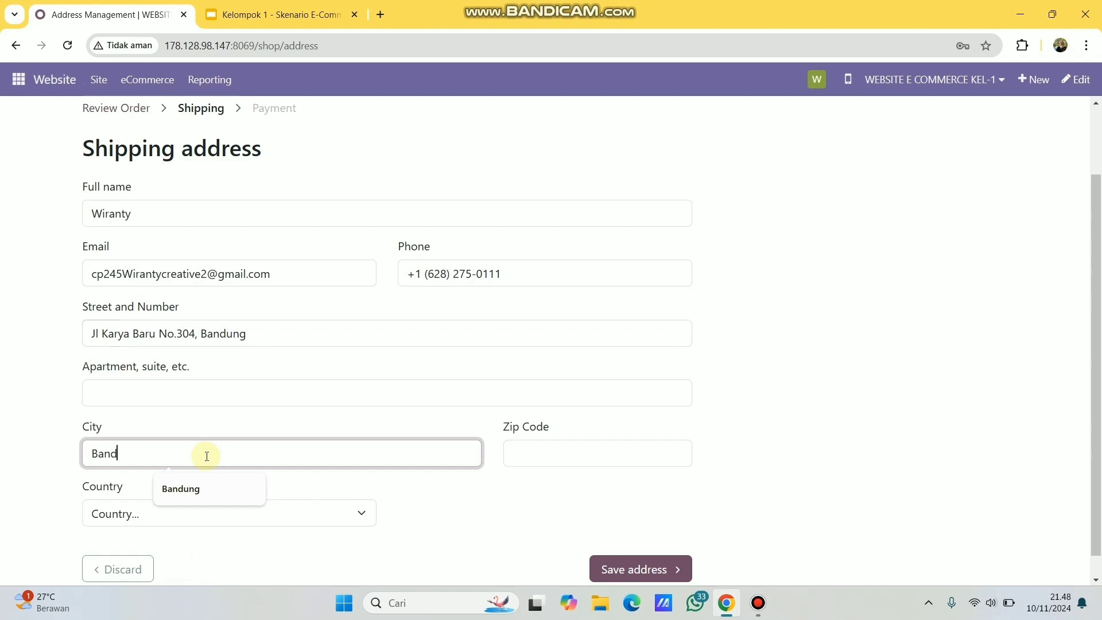
{"action": "type", "text": "nd"}
{"action": "left_click", "coordinate": [183, 489]}
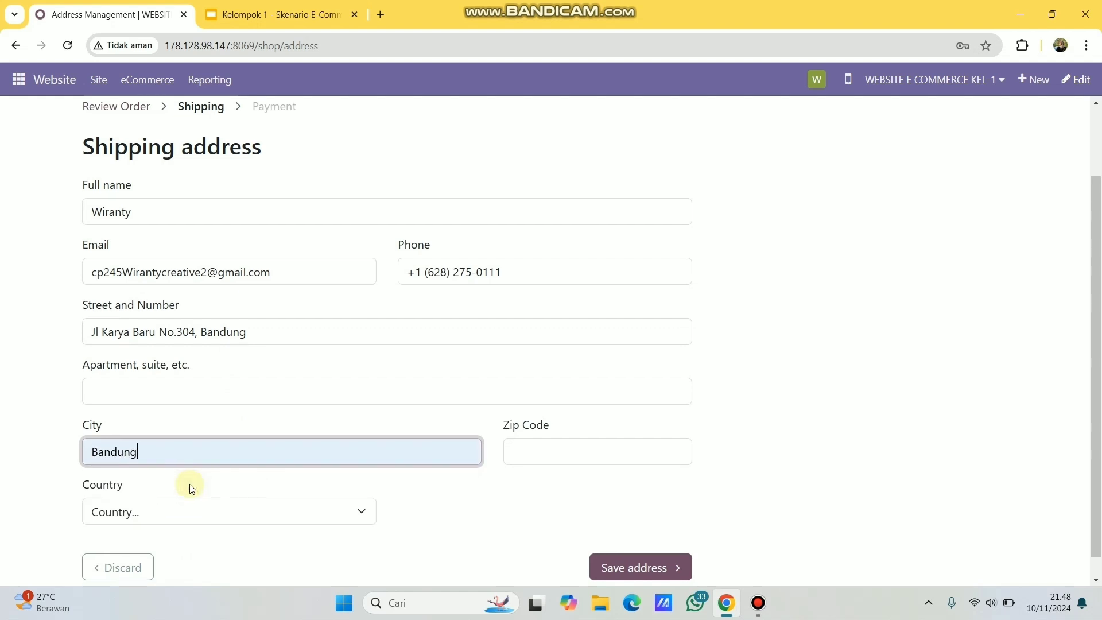
{"action": "scroll", "coordinate": [189, 487], "scroll_direction": "down", "scroll_amount": 1}
{"action": "left_click", "coordinate": [564, 430]}
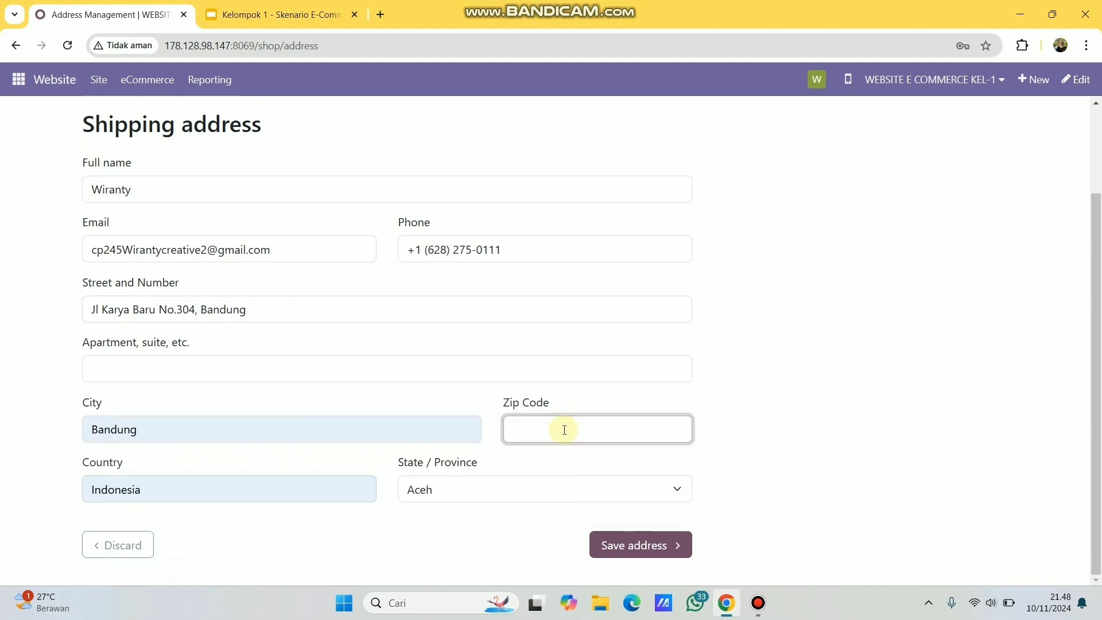
{"action": "type", "text": "30671"}
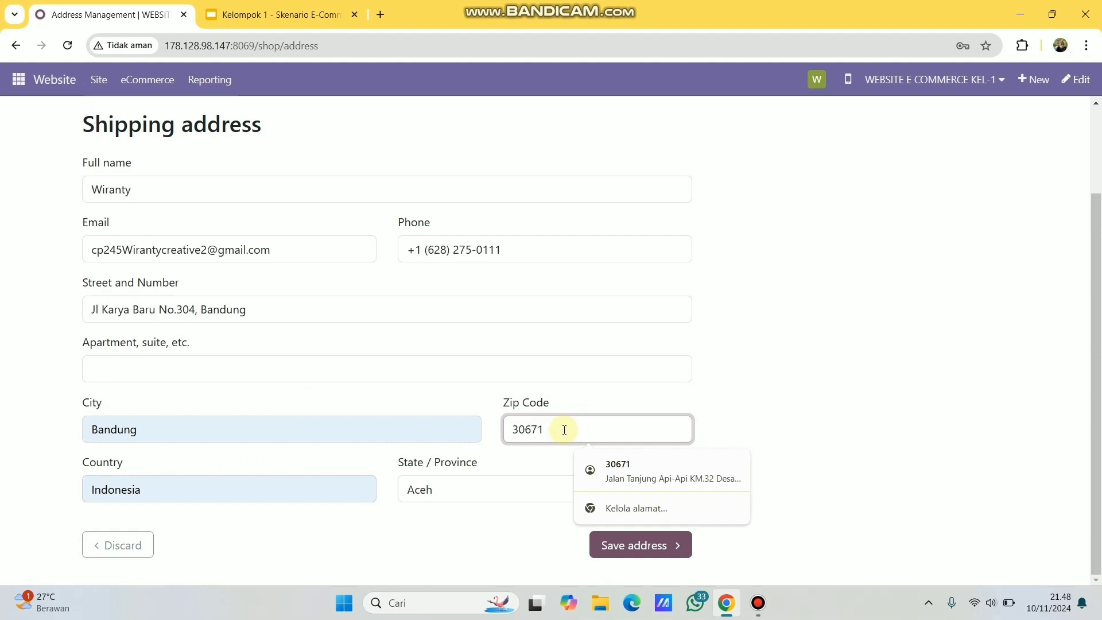
Choose Jawa Barat as the province and save the address to continue checkout
{"action": "left_click", "coordinate": [442, 498]}
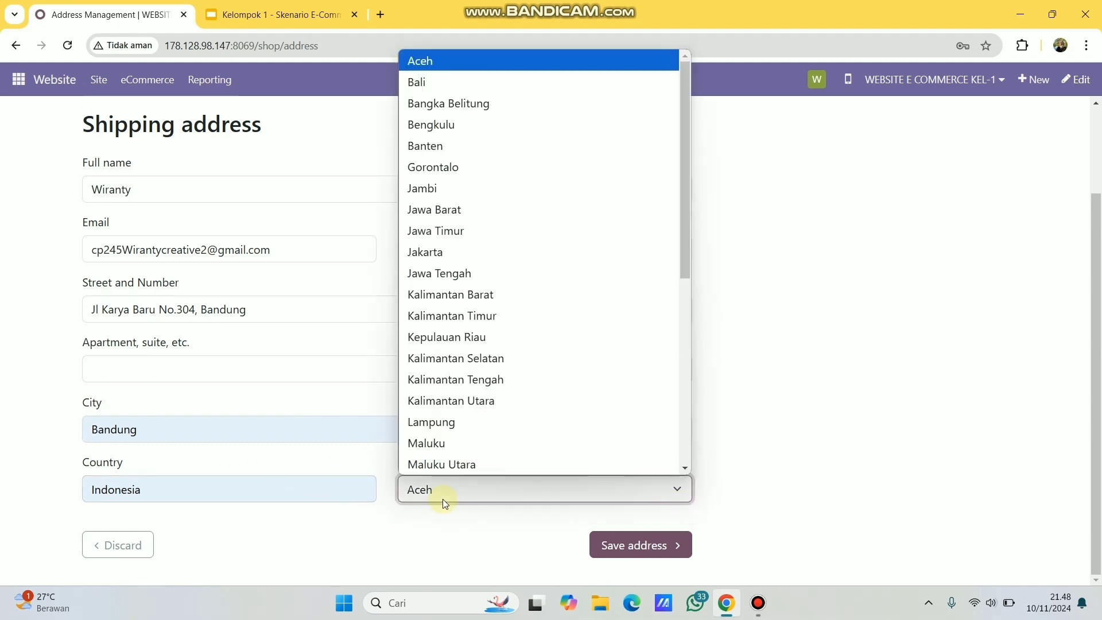
{"action": "scroll", "coordinate": [481, 396], "scroll_direction": "down", "scroll_amount": 5}
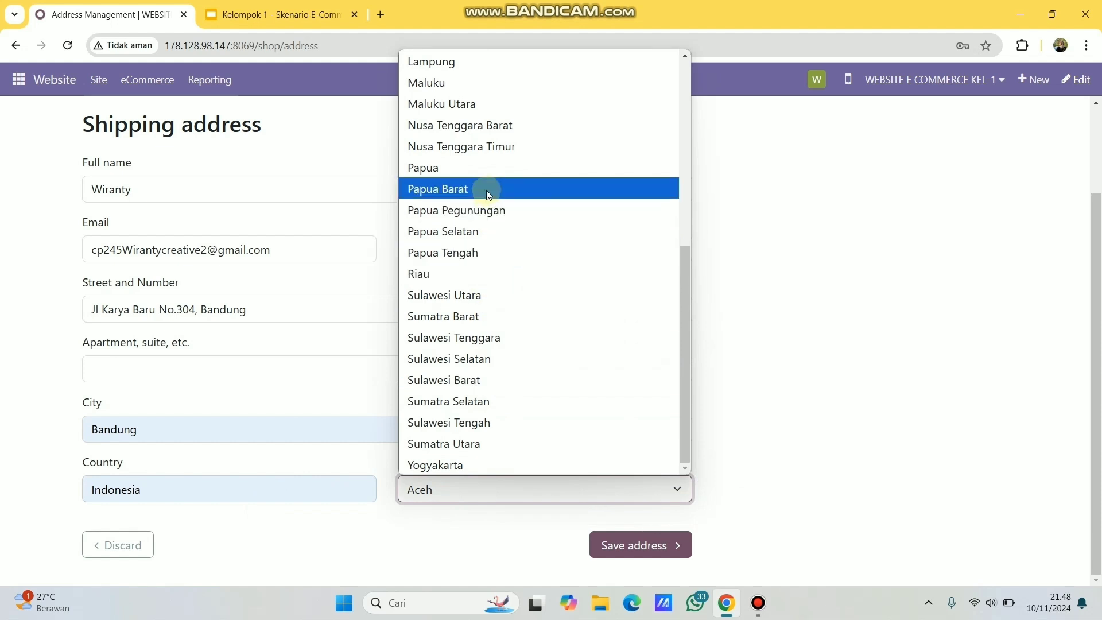
{"action": "scroll", "coordinate": [485, 164], "scroll_direction": "up", "scroll_amount": 5}
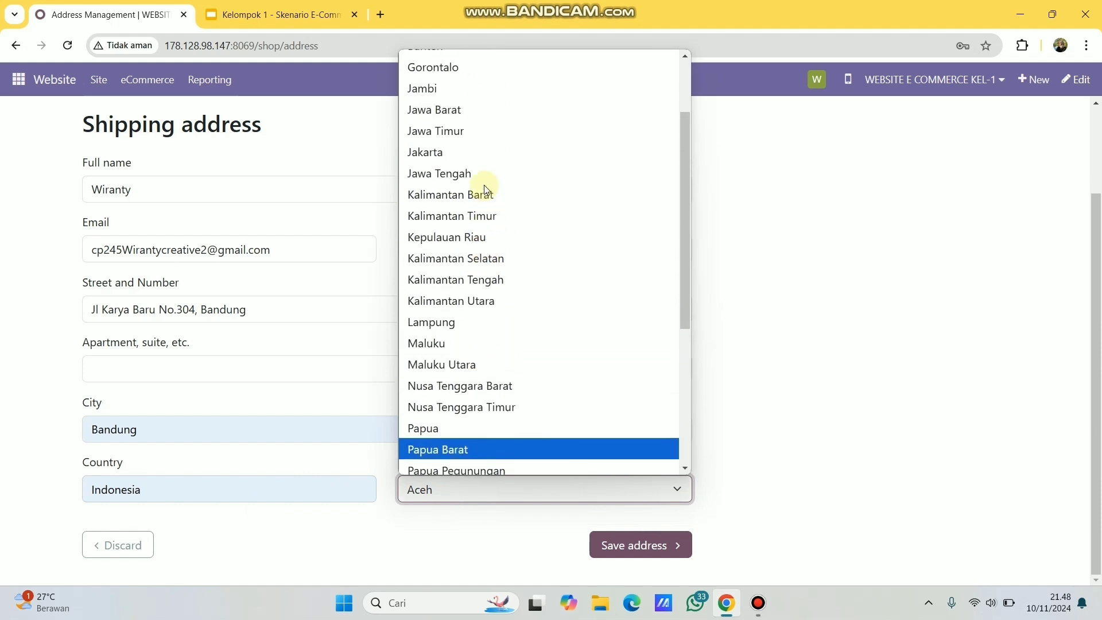
{"action": "left_click", "coordinate": [449, 109]}
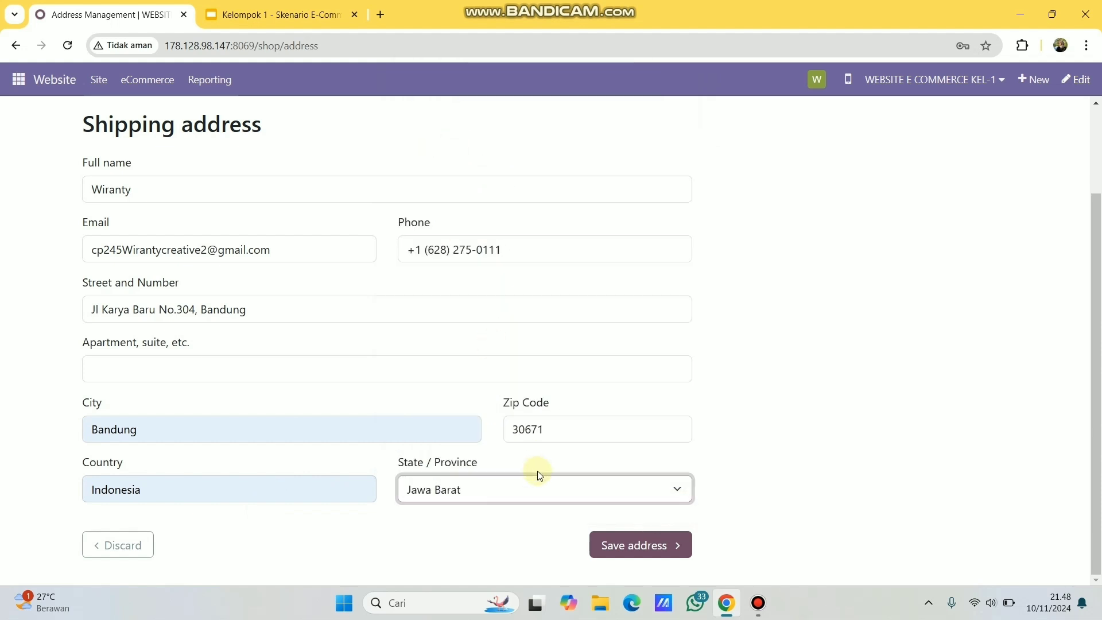
{"action": "left_click", "coordinate": [615, 545]}
{"action": "scroll", "coordinate": [618, 398], "scroll_direction": "down", "scroll_amount": 1}
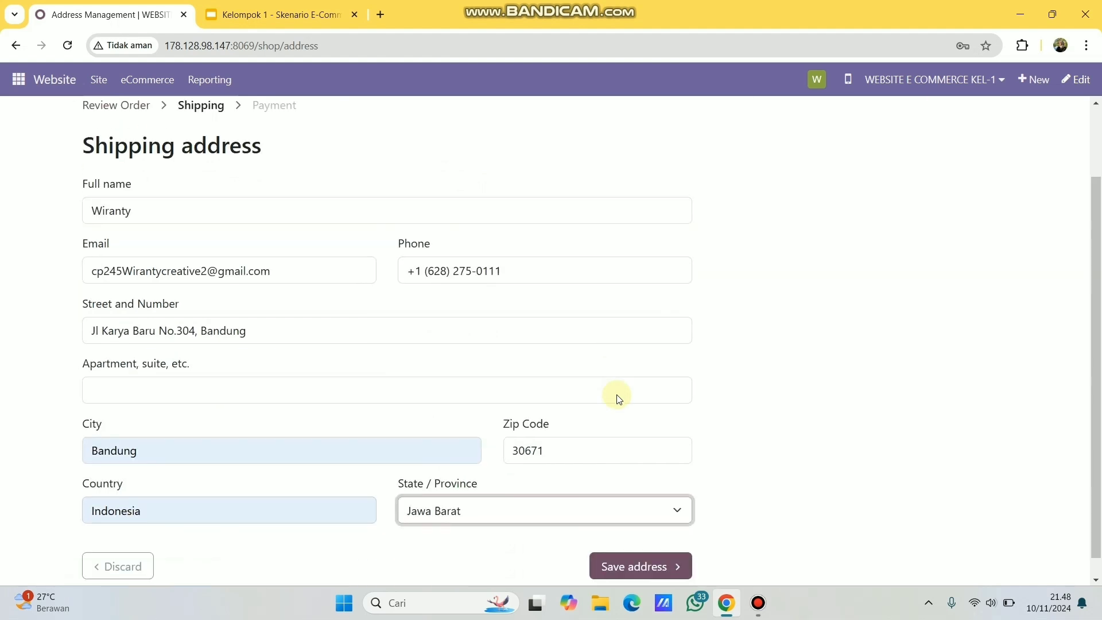
{"action": "scroll", "coordinate": [618, 398], "scroll_direction": "down", "scroll_amount": 1}
{"action": "left_click", "coordinate": [631, 544]}
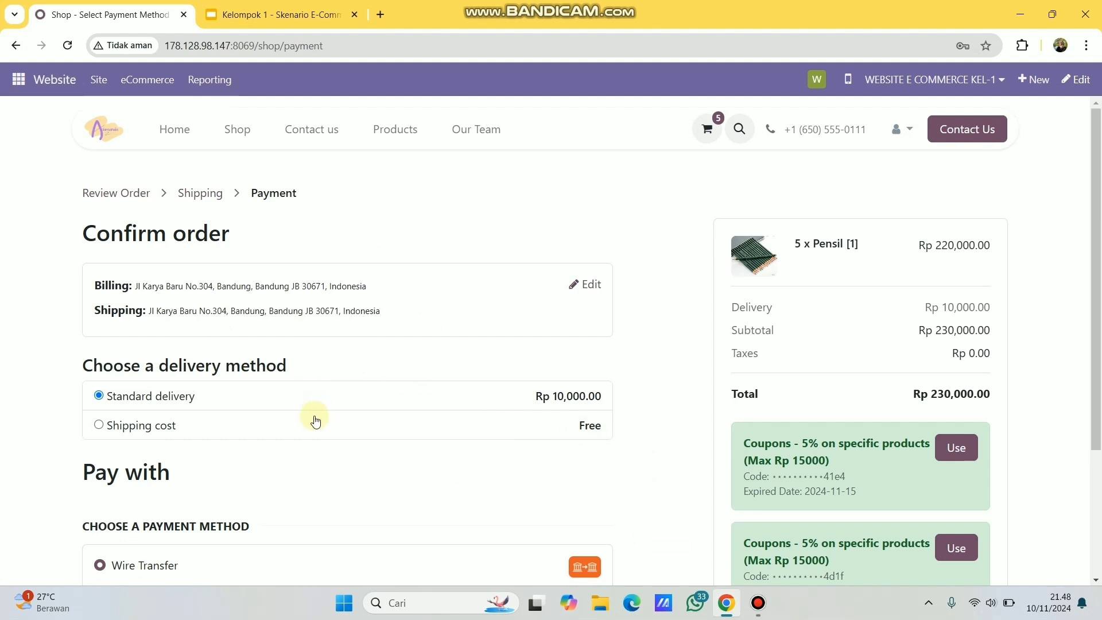
Select the free 'Shipping cost' delivery method, making the delivery fee Rp 0
{"action": "scroll", "coordinate": [333, 435], "scroll_direction": "down", "scroll_amount": 2}
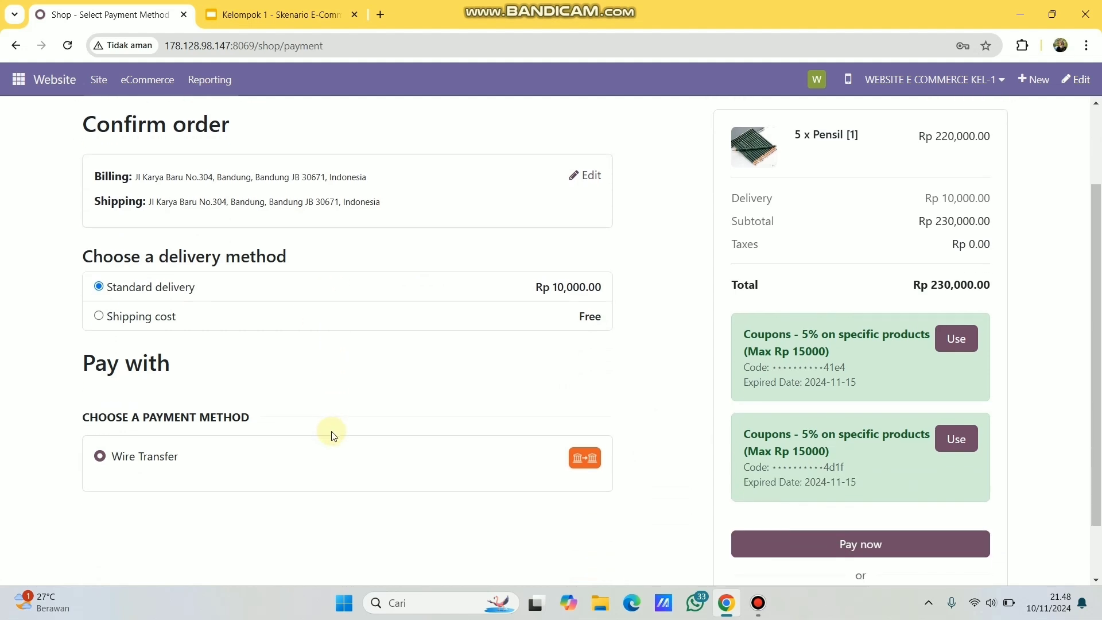
{"action": "scroll", "coordinate": [332, 434], "scroll_direction": "up", "scroll_amount": 1}
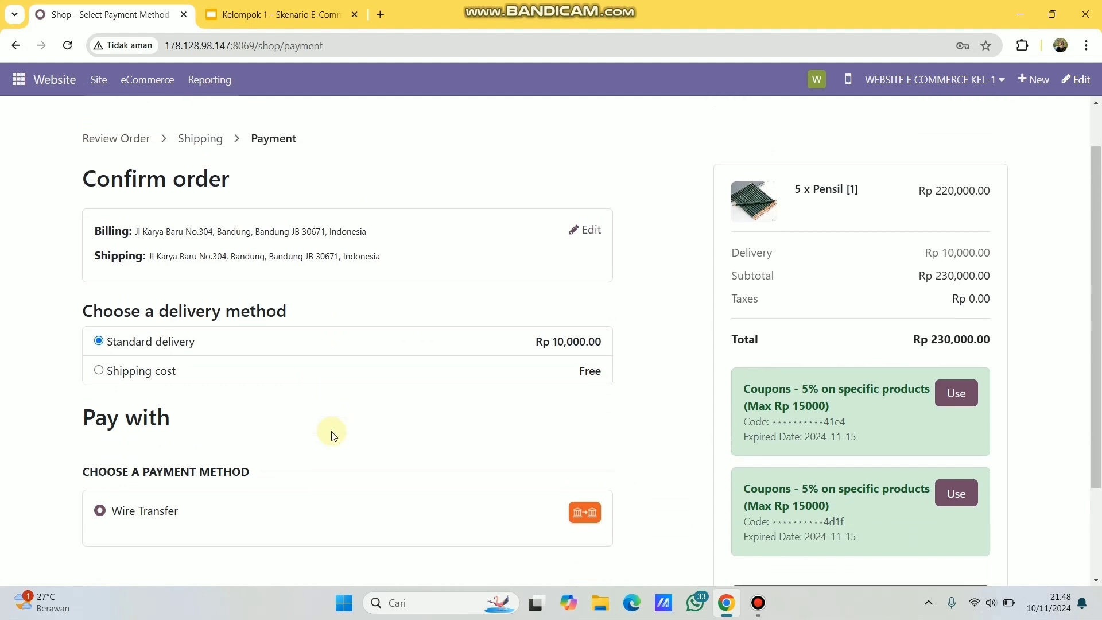
{"action": "left_click", "coordinate": [98, 372]}
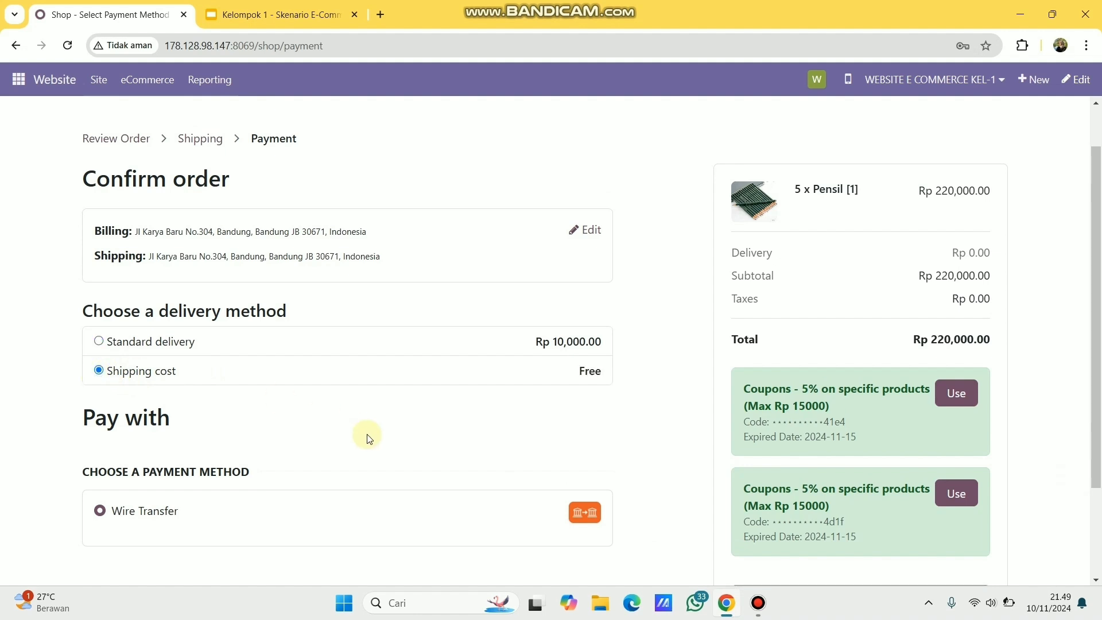
{"action": "scroll", "coordinate": [367, 437], "scroll_direction": "down", "scroll_amount": 1}
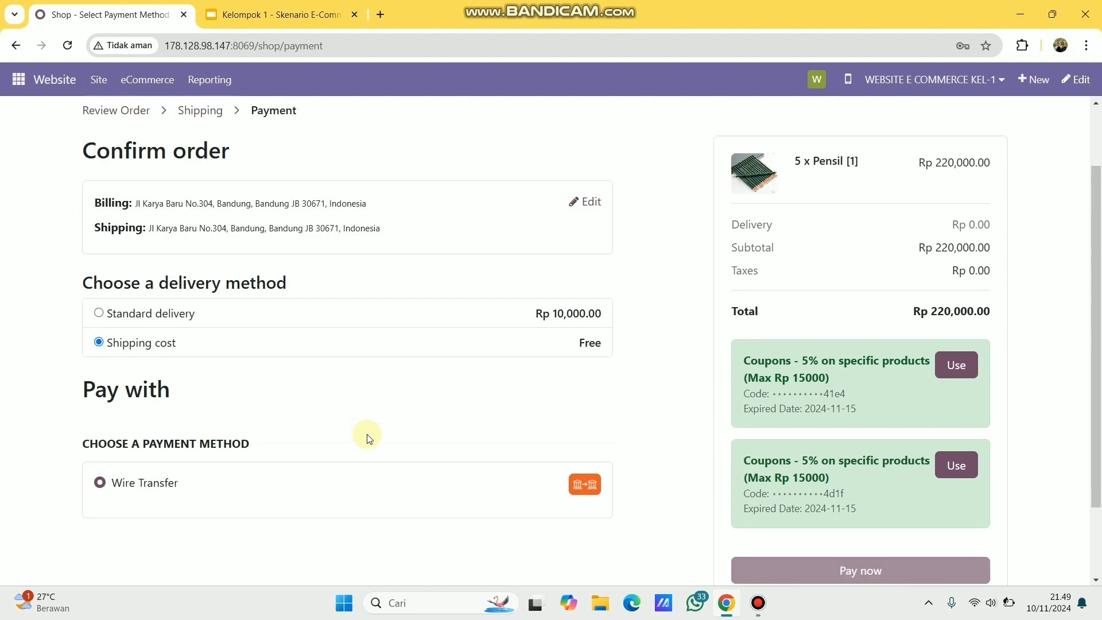
{"action": "scroll", "coordinate": [962, 317], "scroll_direction": "down", "scroll_amount": 2}
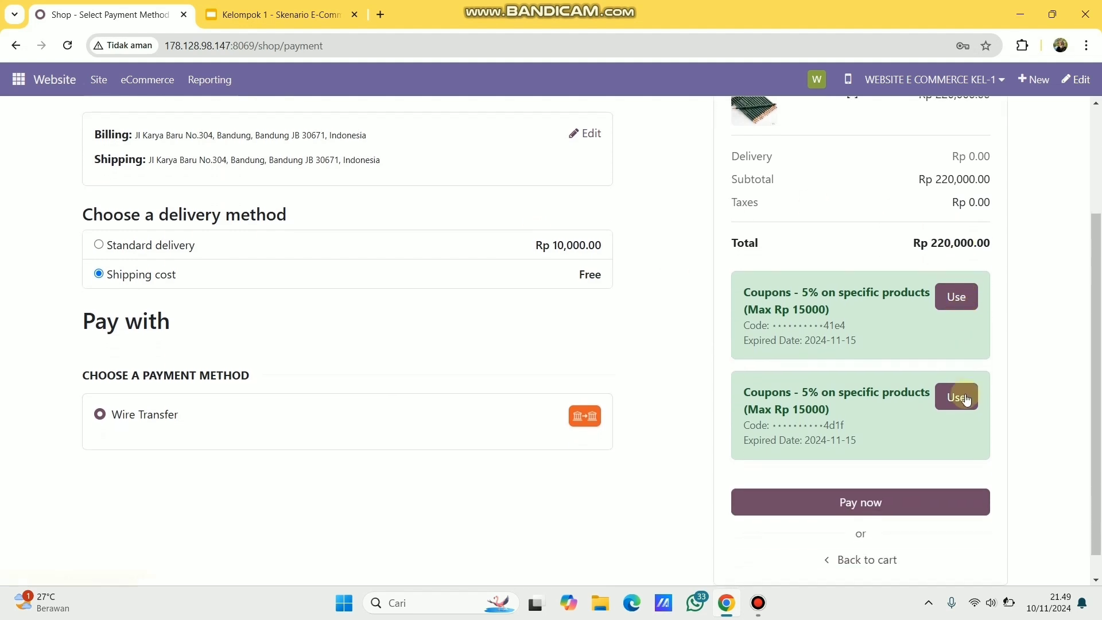
Use the second 5% coupon (Rp -11,000) on the order and return through Checkout
{"action": "left_click", "coordinate": [958, 402]}
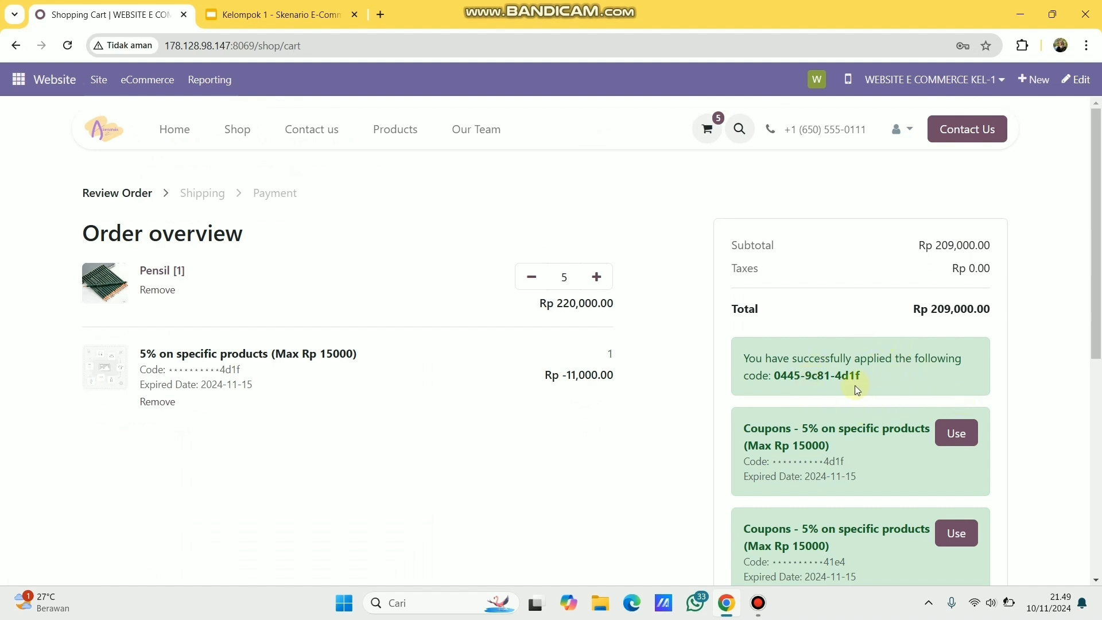
{"action": "scroll", "coordinate": [929, 376], "scroll_direction": "down", "scroll_amount": 1}
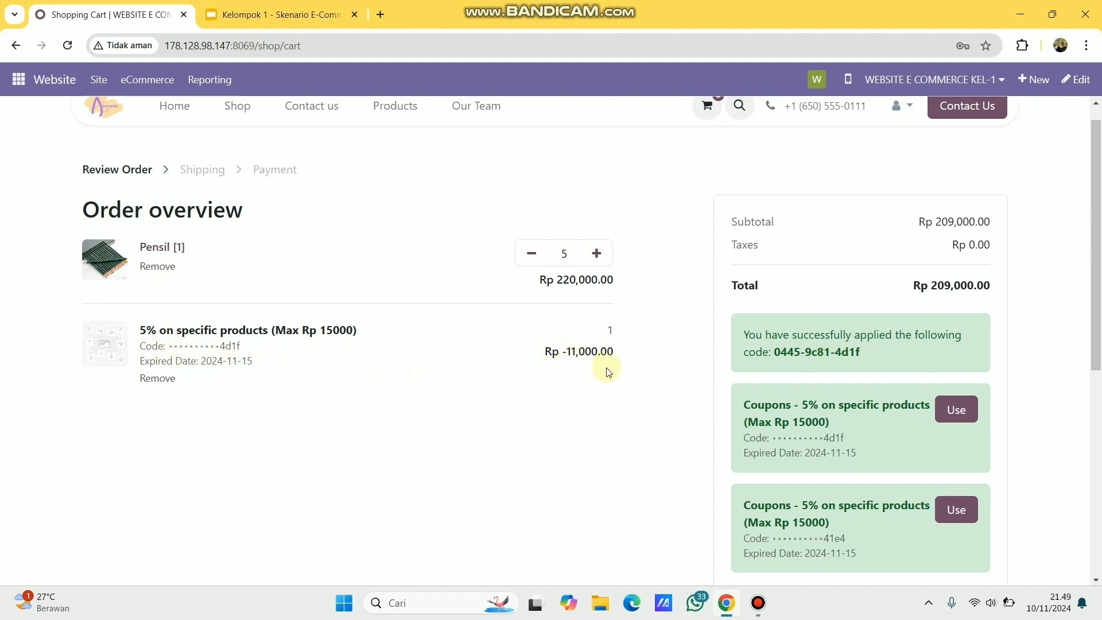
{"action": "scroll", "coordinate": [608, 372], "scroll_direction": "down", "scroll_amount": 2}
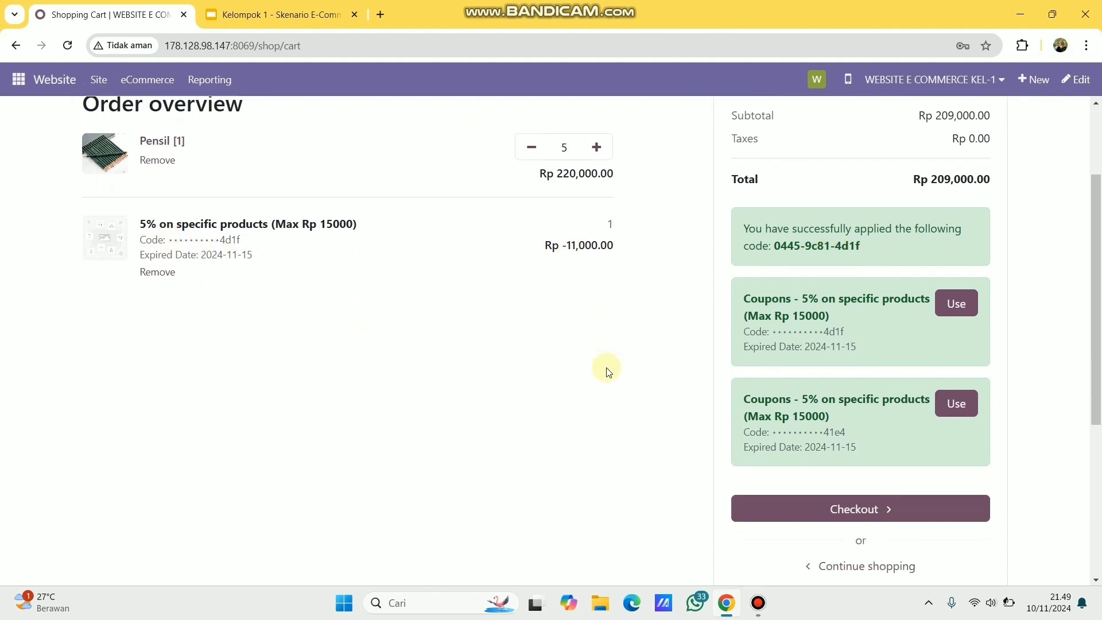
{"action": "left_click", "coordinate": [905, 507]}
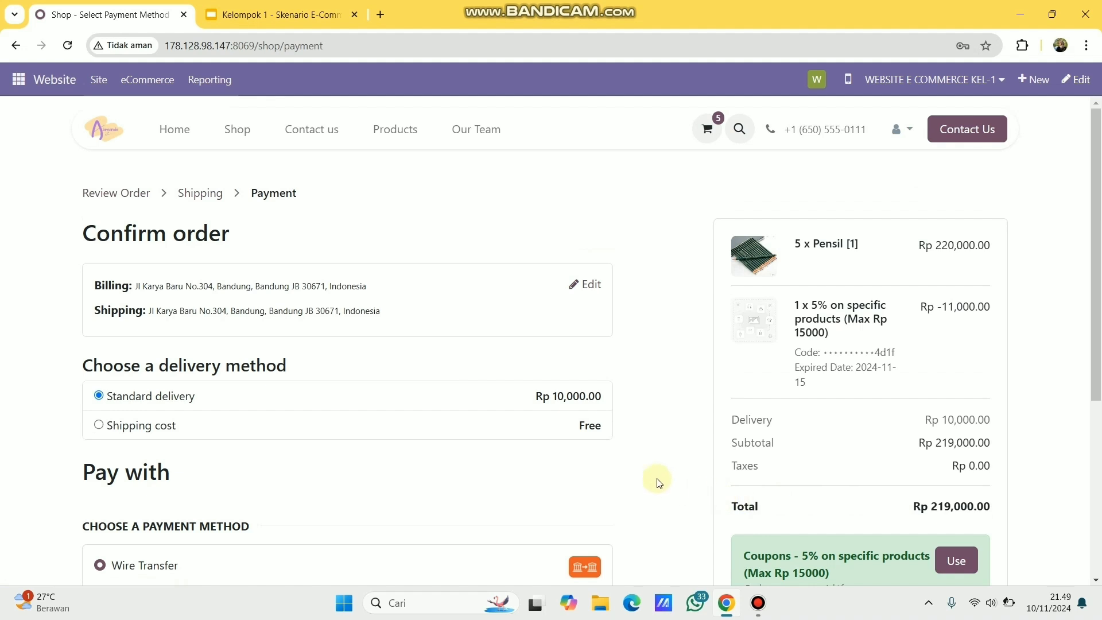
Reselect free shipping, confirm the order by Wire Transfer at Rp 209,000, then return to Shop
{"action": "scroll", "coordinate": [659, 482], "scroll_direction": "down", "scroll_amount": 2}
{"action": "left_click", "coordinate": [99, 282]}
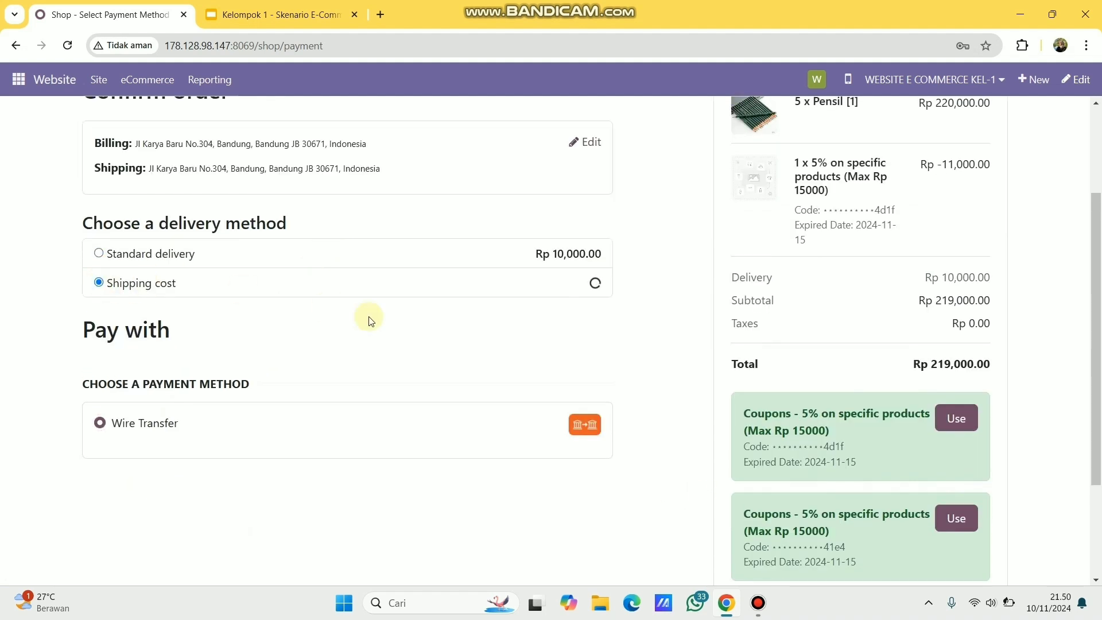
{"action": "scroll", "coordinate": [378, 322], "scroll_direction": "up", "scroll_amount": 2}
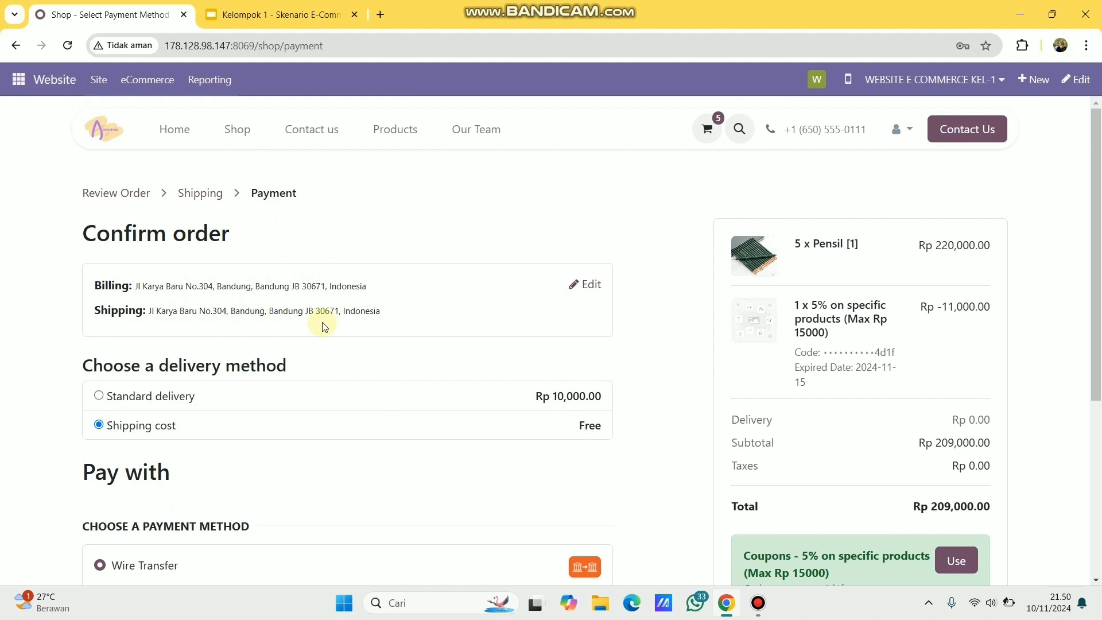
{"action": "scroll", "coordinate": [322, 326], "scroll_direction": "down", "scroll_amount": 1}
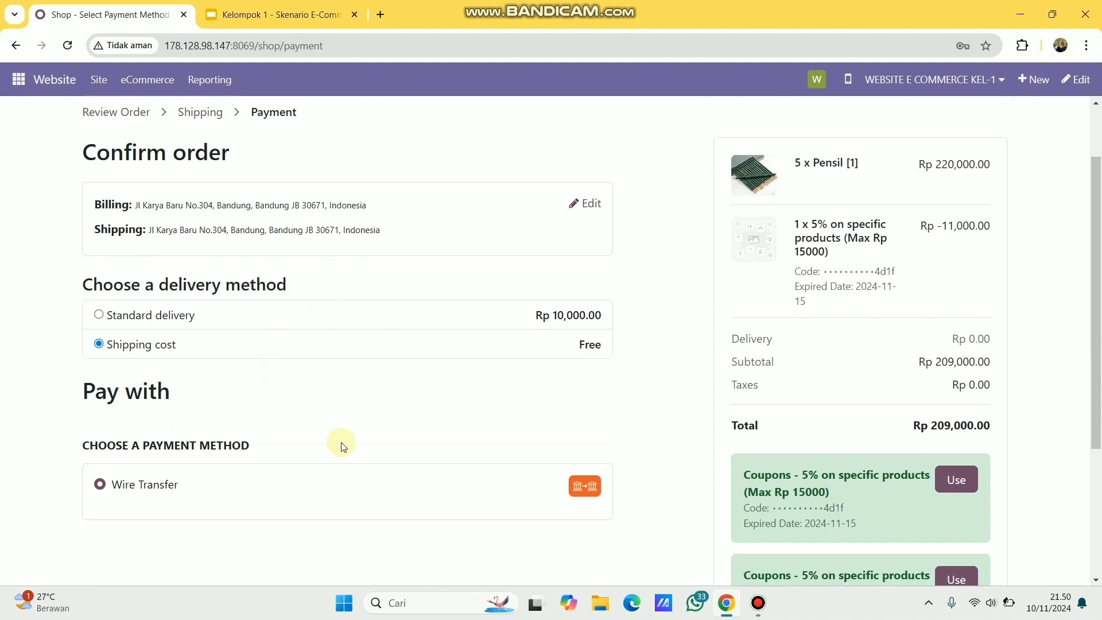
{"action": "scroll", "coordinate": [371, 494], "scroll_direction": "down", "scroll_amount": 3}
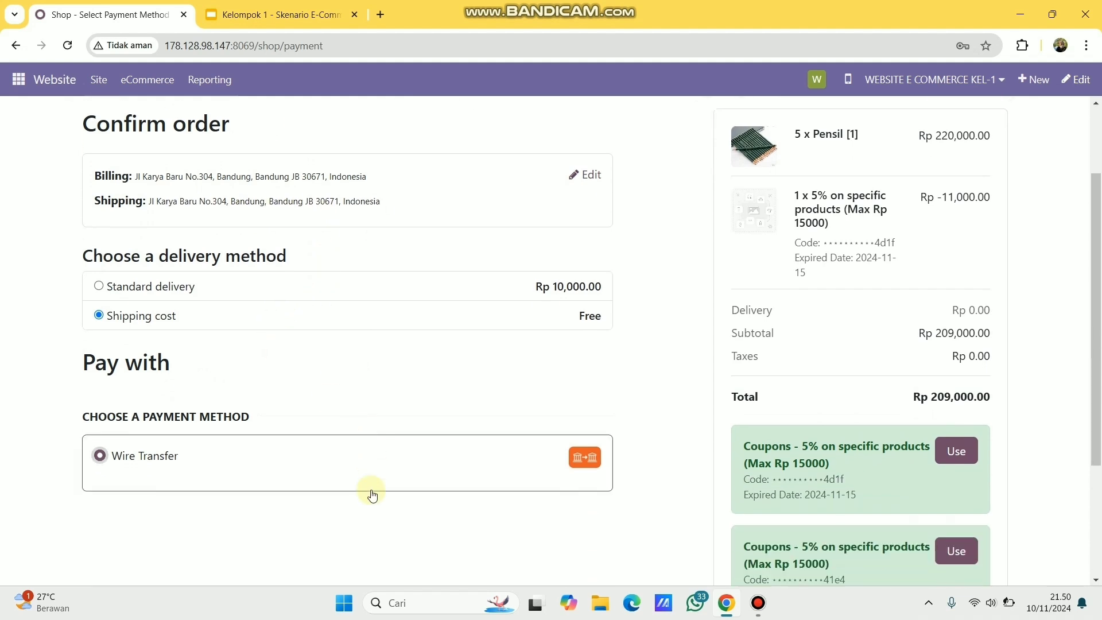
{"action": "left_click", "coordinate": [892, 504]}
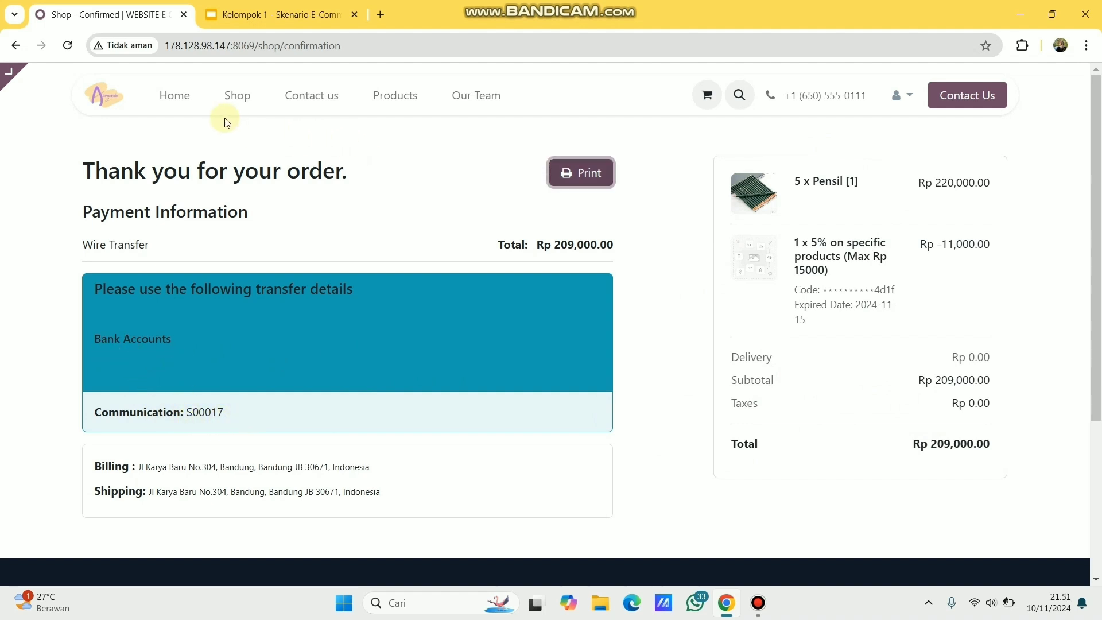
{"action": "left_click", "coordinate": [237, 98]}
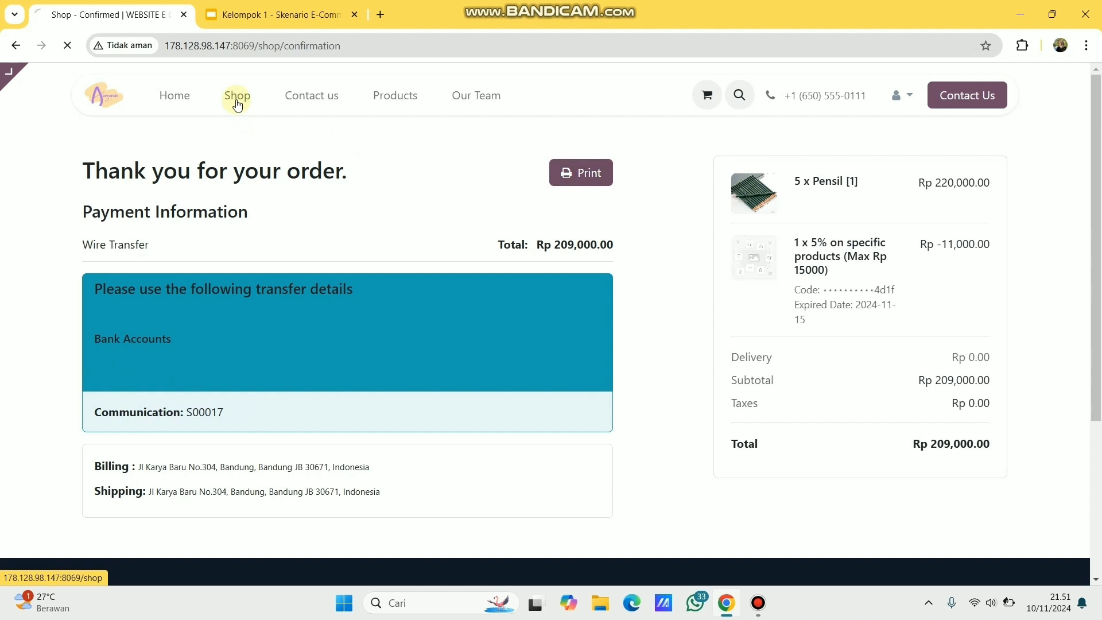
Show the Detail Produk slide: Buku at Rp30,000/pack, 10 packs, 10% discount
{"action": "left_click", "coordinate": [304, 24]}
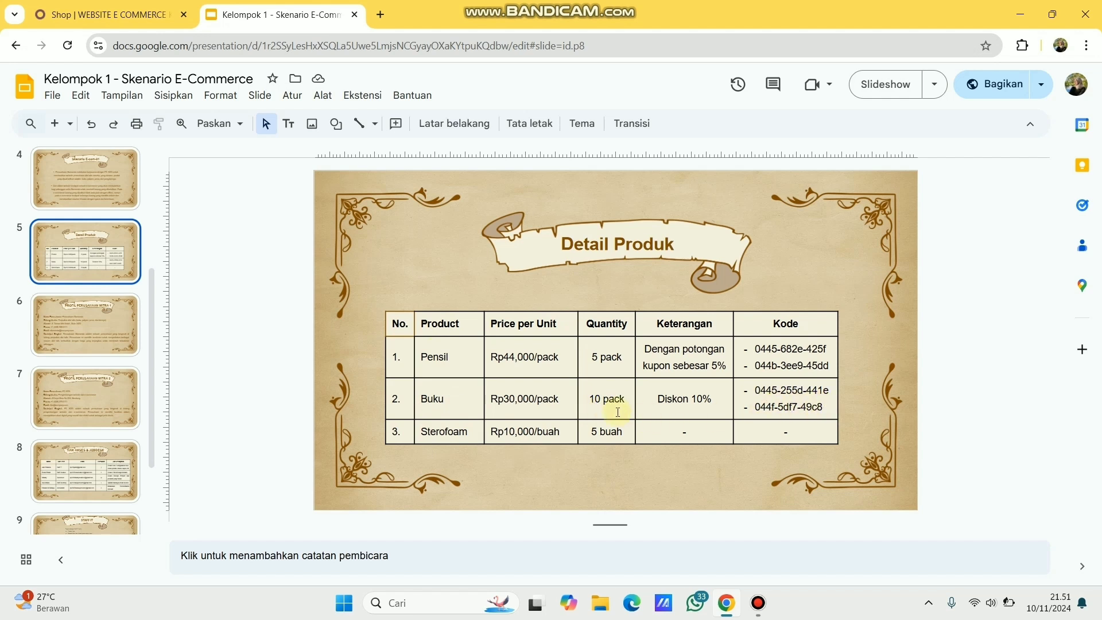
Find BUKU [1] in the shop, add 10 to the cart, and open the cart
{"action": "left_click", "coordinate": [144, 17]}
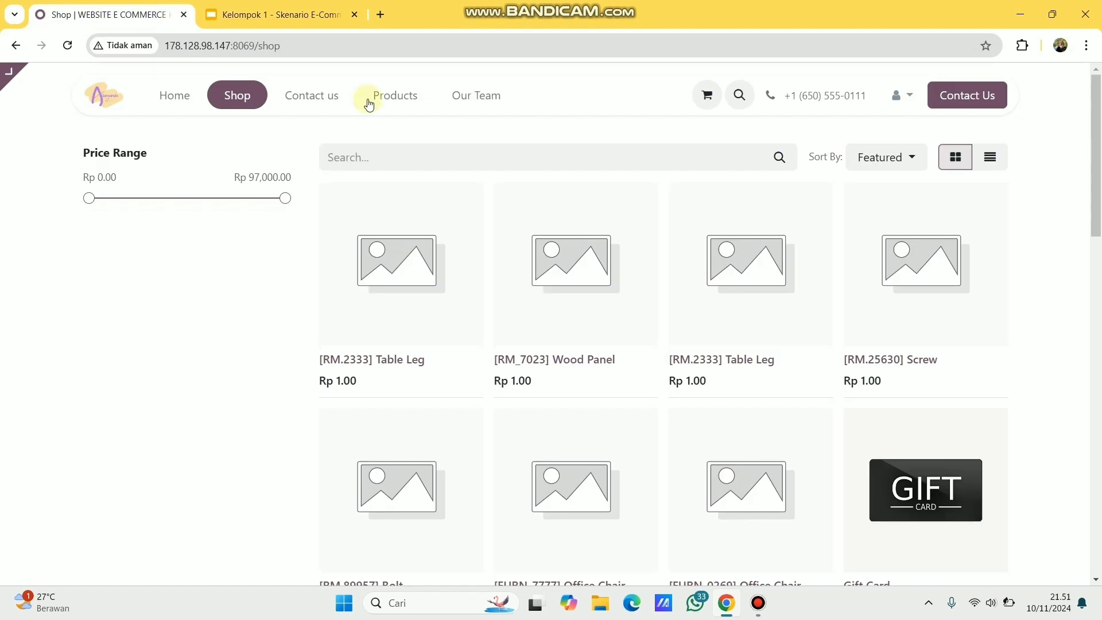
{"action": "left_click", "coordinate": [416, 158]}
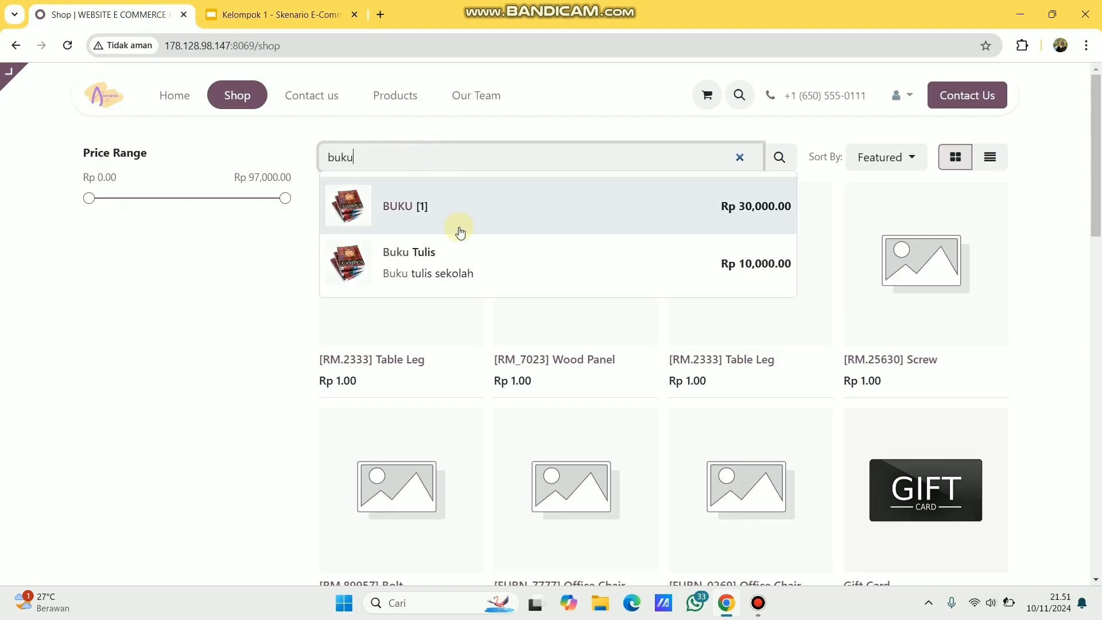
{"action": "left_click", "coordinate": [453, 217]}
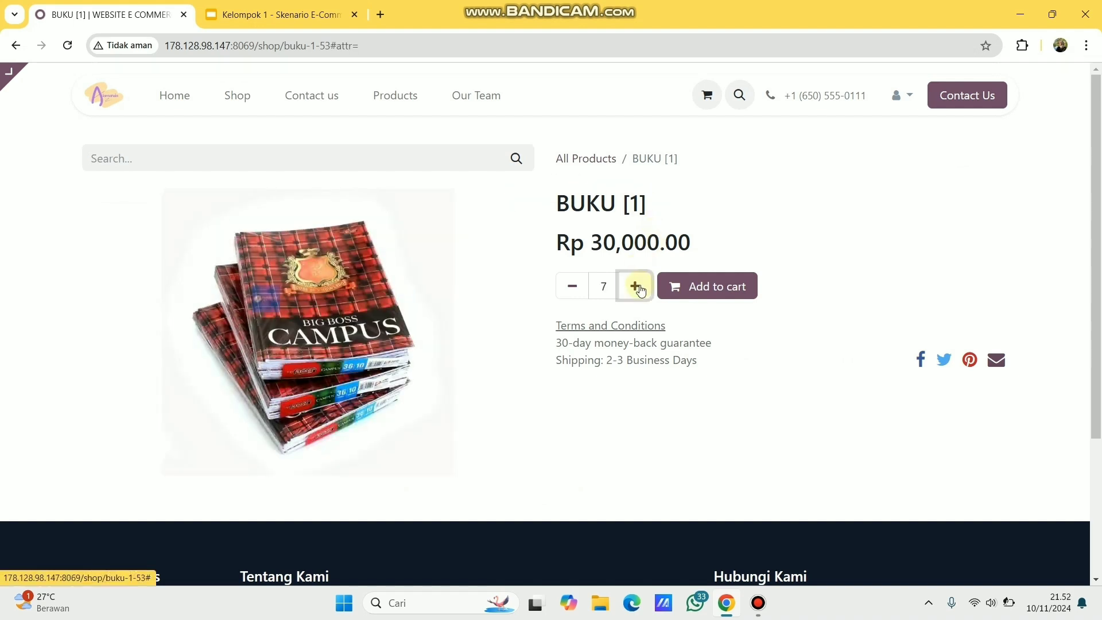
{"action": "left_click", "coordinate": [692, 294]}
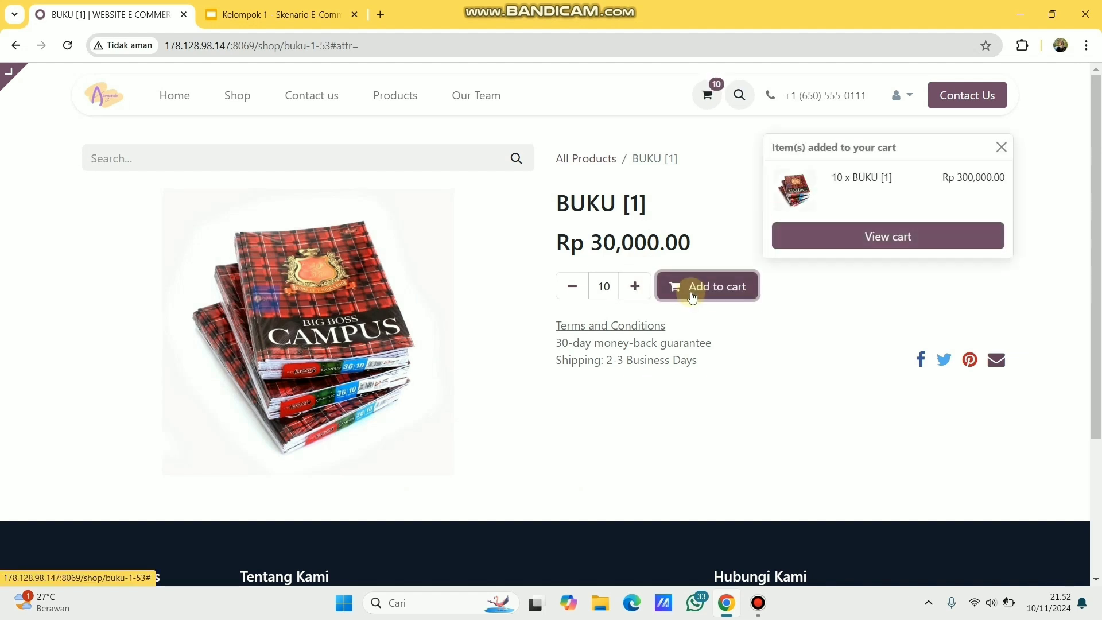
{"action": "left_click", "coordinate": [852, 240]}
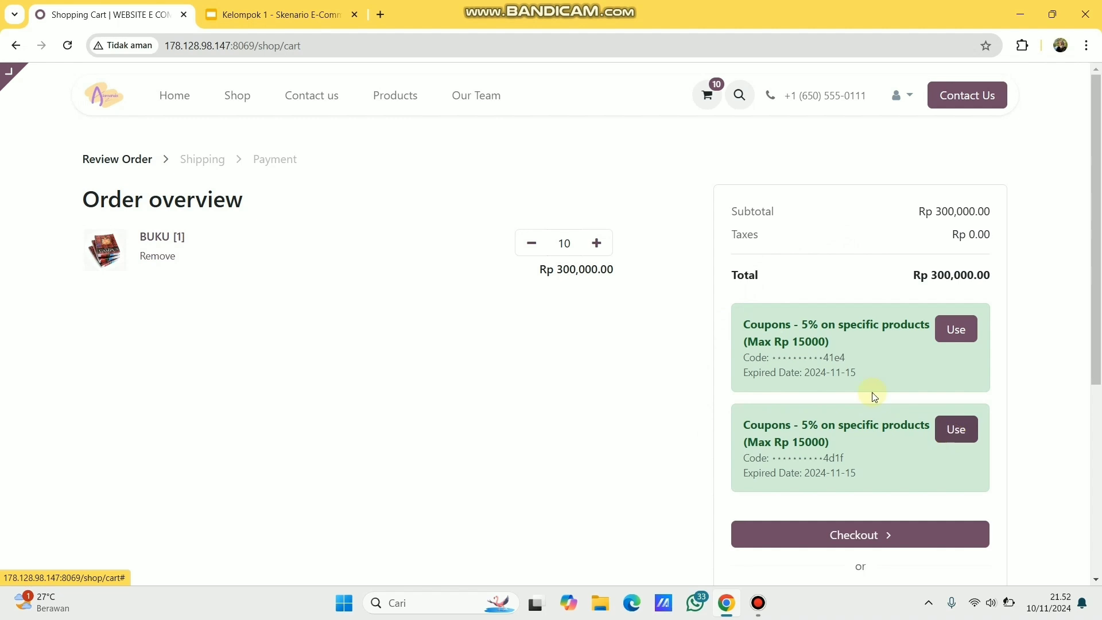
Apply the second 5% coupon (Rp -15,000) to the notebooks and proceed to Checkout
{"action": "left_click", "coordinate": [952, 431]}
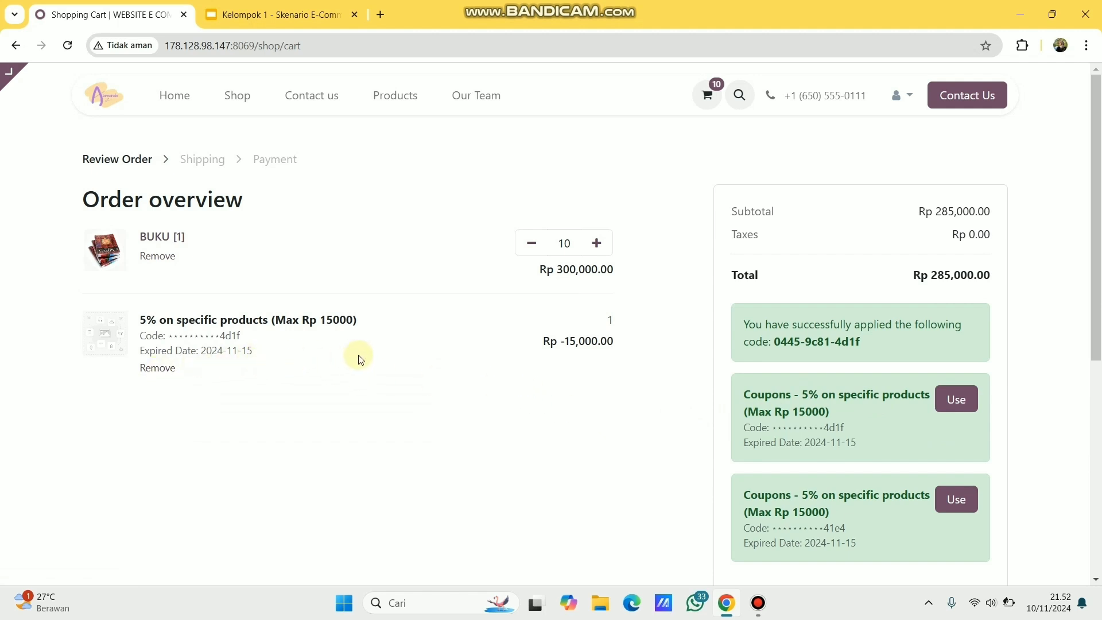
{"action": "scroll", "coordinate": [241, 183], "scroll_direction": "down", "scroll_amount": 2}
{"action": "left_click", "coordinate": [842, 475]}
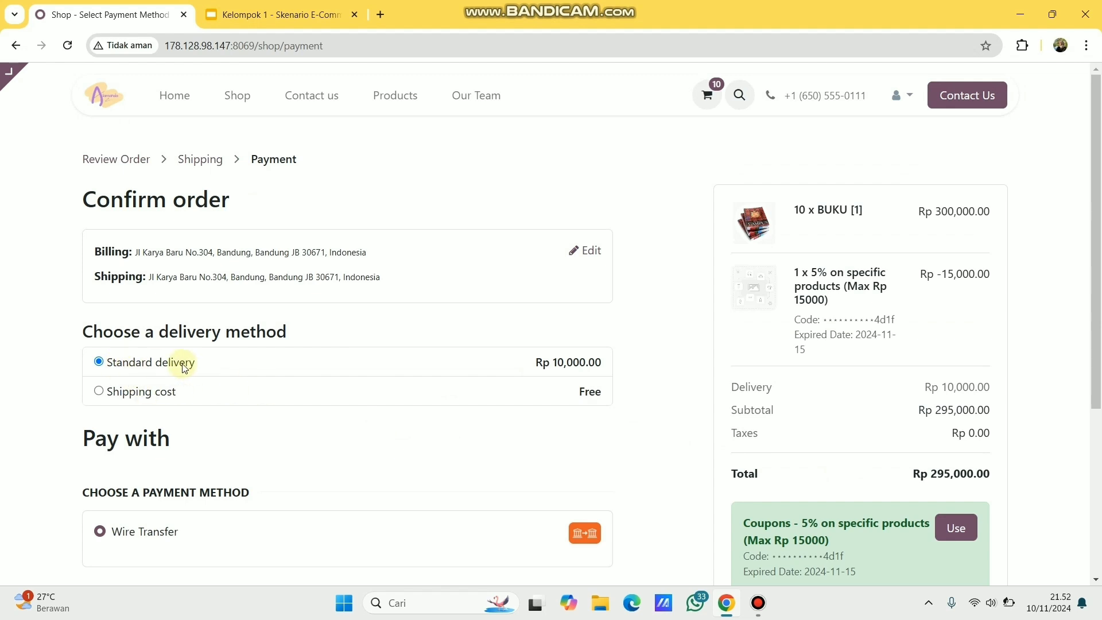
Pay for the BUKU order by Wire Transfer, placing order S00018 for Rp 295,000.00
{"action": "scroll", "coordinate": [290, 427], "scroll_direction": "down", "scroll_amount": 2}
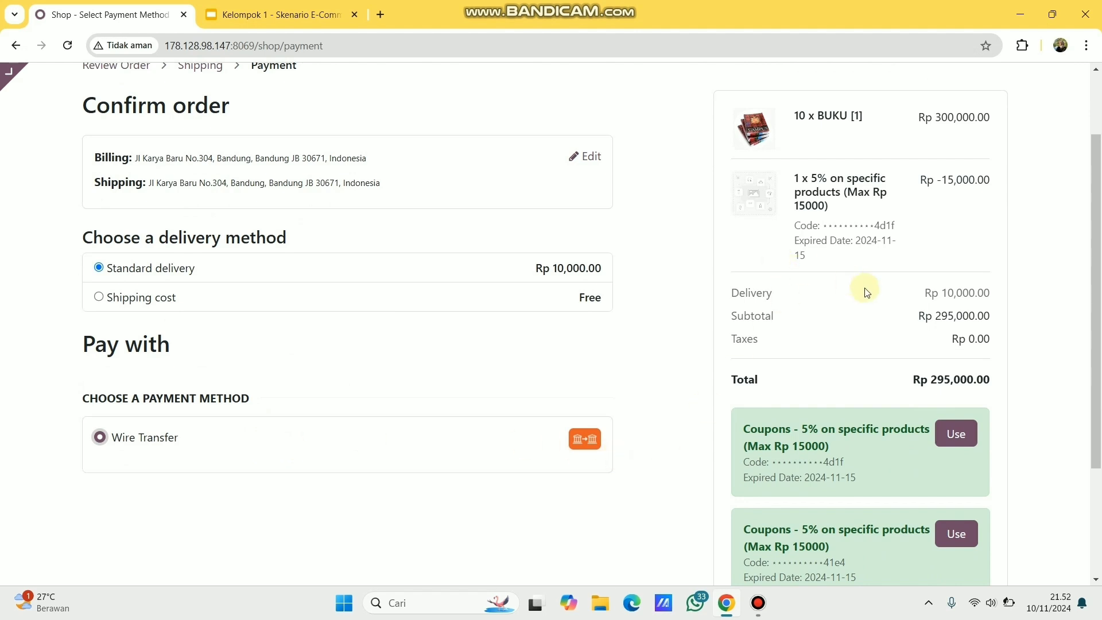
{"action": "scroll", "coordinate": [867, 290], "scroll_direction": "up", "scroll_amount": 1}
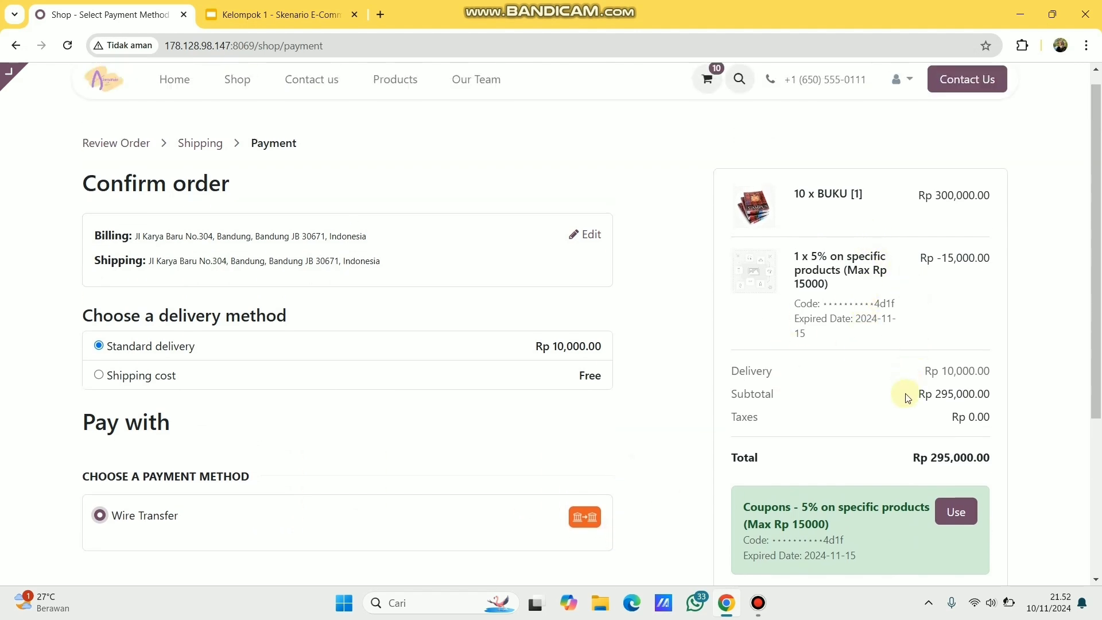
{"action": "scroll", "coordinate": [906, 397], "scroll_direction": "down", "scroll_amount": 3}
{"action": "left_click", "coordinate": [853, 476]}
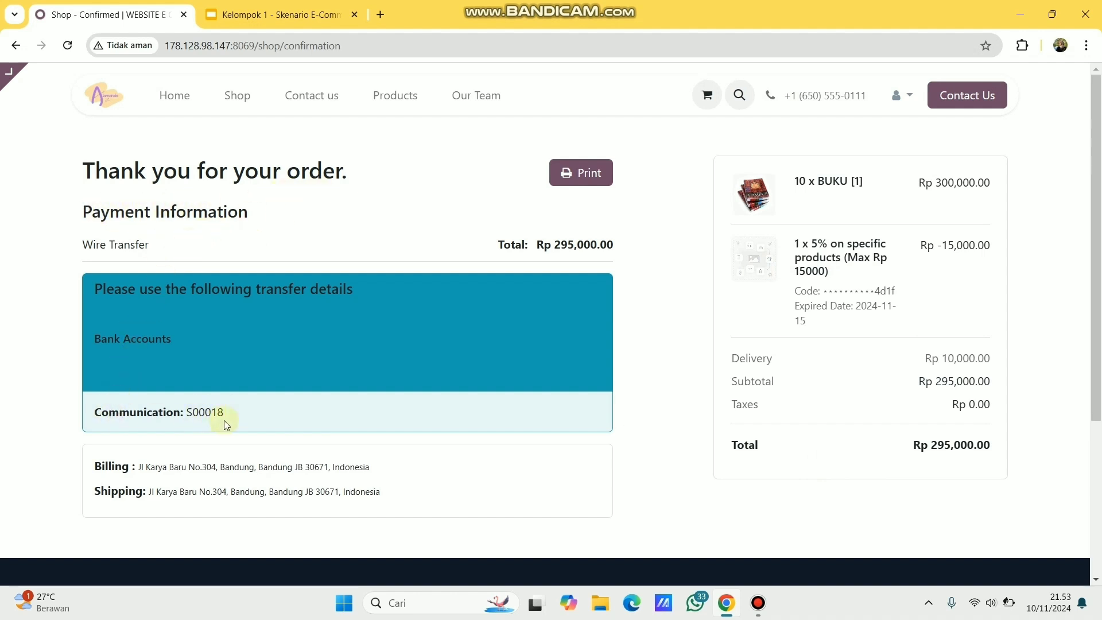
Search the shop for 'st' and open the Styrofoam [1] product page
{"action": "left_click", "coordinate": [576, 175]}
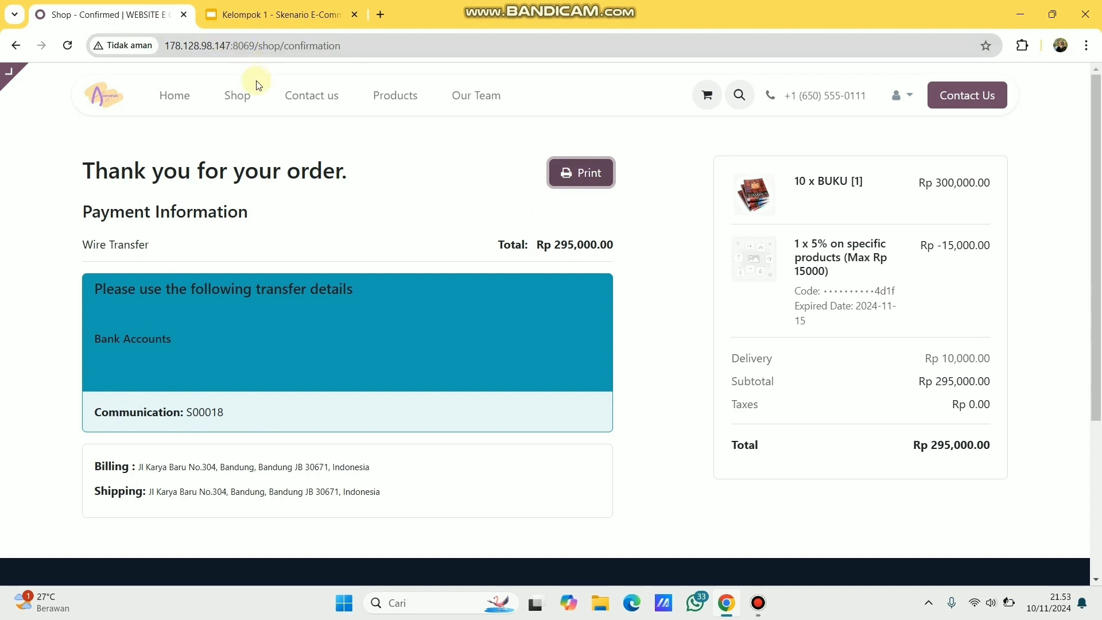
{"action": "left_click", "coordinate": [242, 102]}
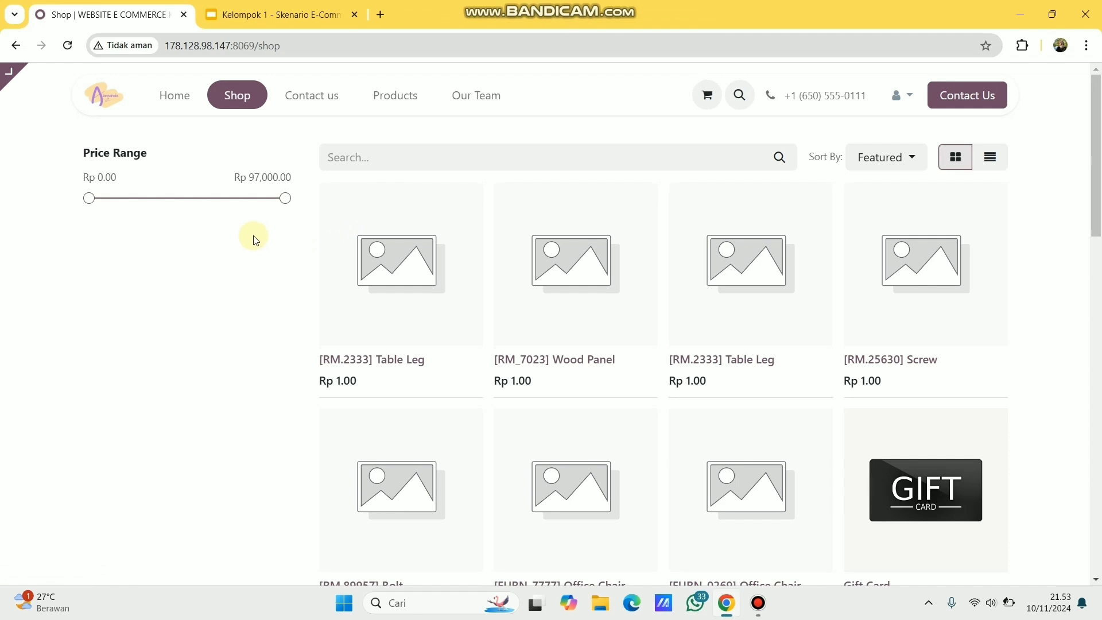
{"action": "left_click", "coordinate": [388, 157]}
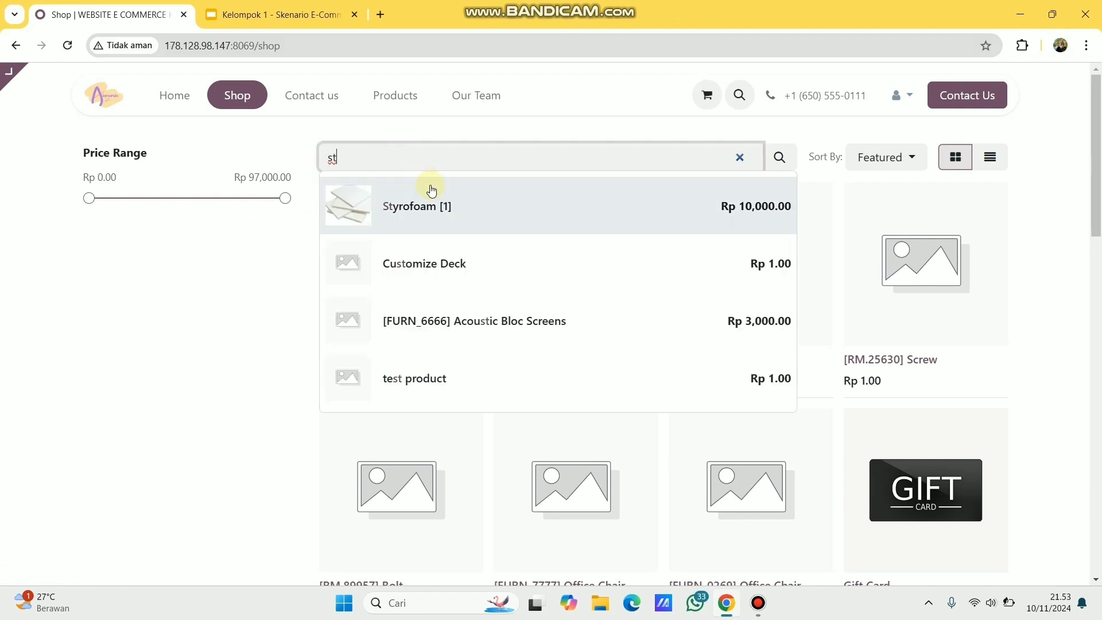
{"action": "left_click", "coordinate": [439, 205]}
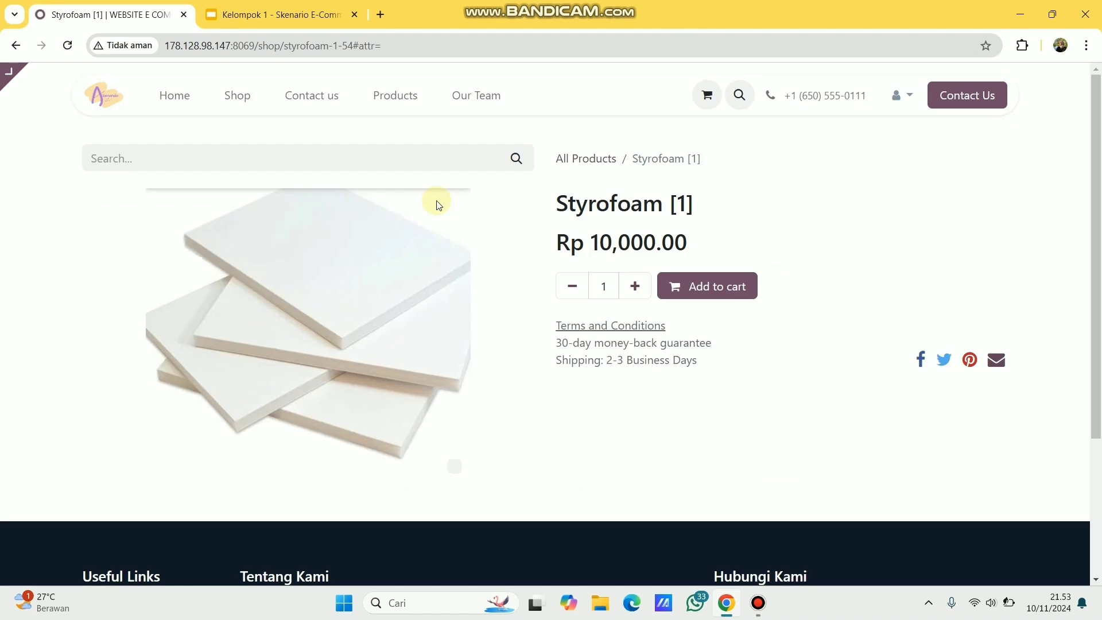
Raise the Styrofoam [1] quantity to 5 and add them to the cart (Rp 50,000)
{"action": "left_click", "coordinate": [641, 296]}
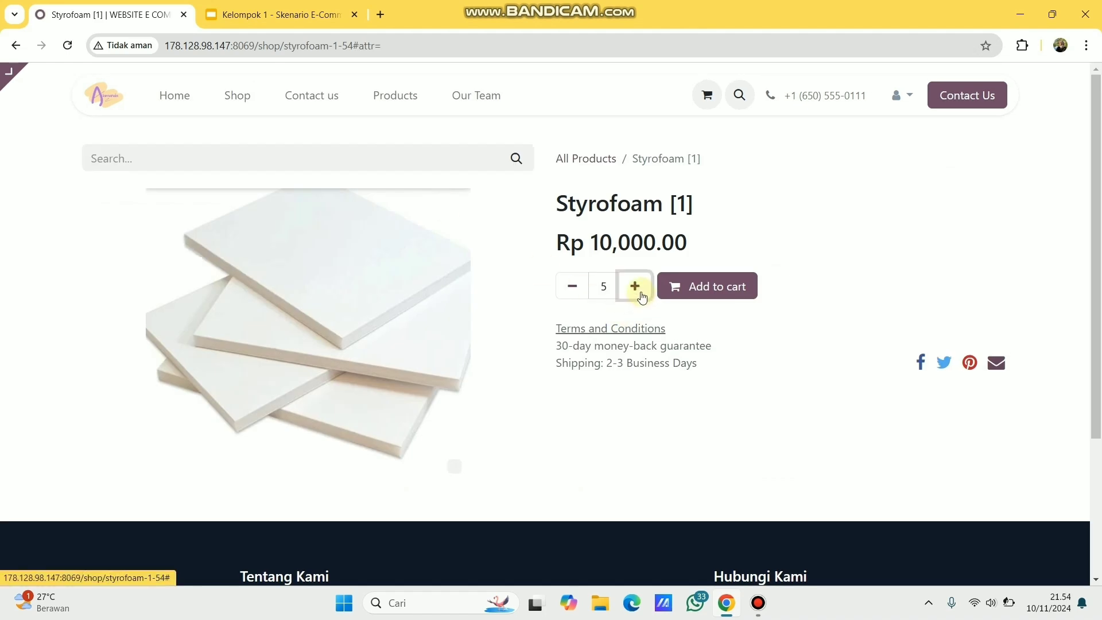
{"action": "left_click", "coordinate": [314, 10]}
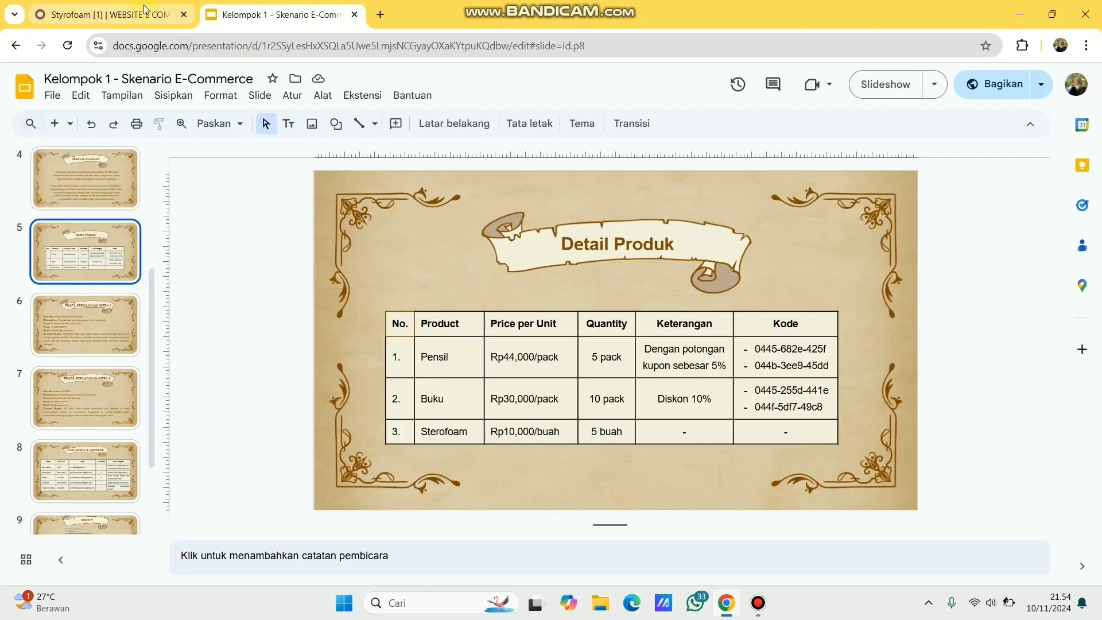
{"action": "left_click", "coordinate": [178, 7]}
{"action": "left_click", "coordinate": [699, 290]}
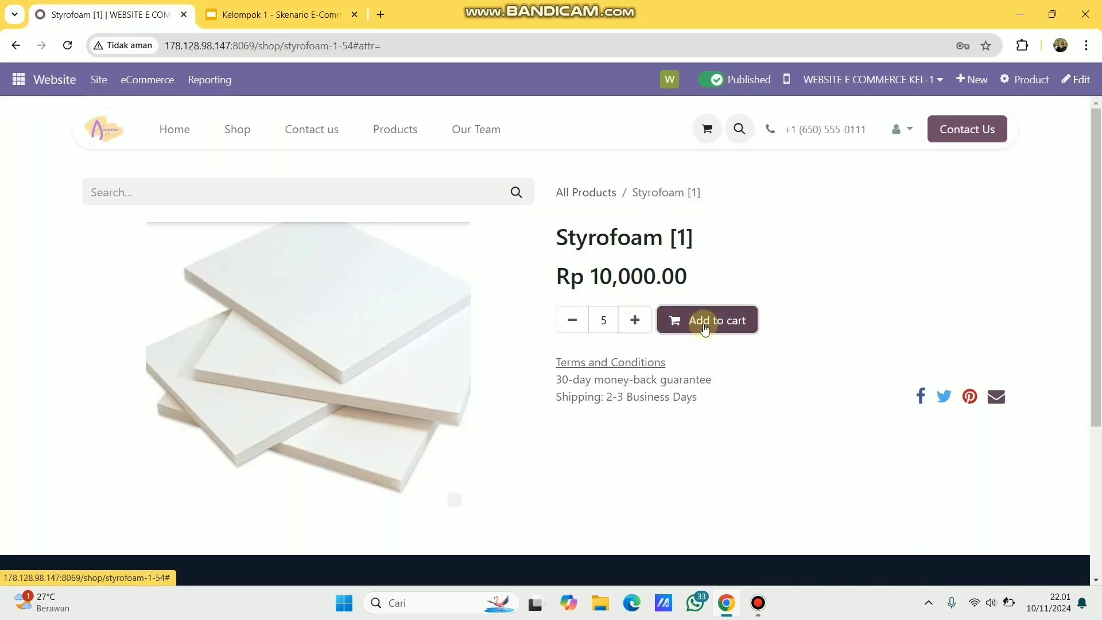
{"action": "left_click", "coordinate": [703, 324]}
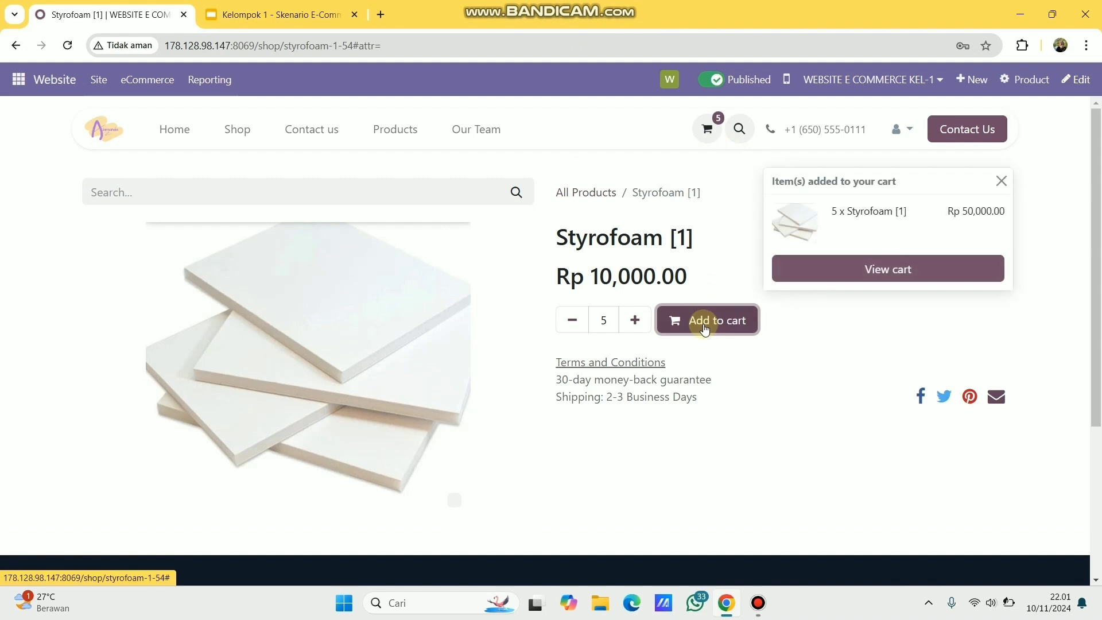
Check out the cart with Standard delivery and Wire Transfer, trying the 5% coupon
{"action": "left_click", "coordinate": [709, 138]}
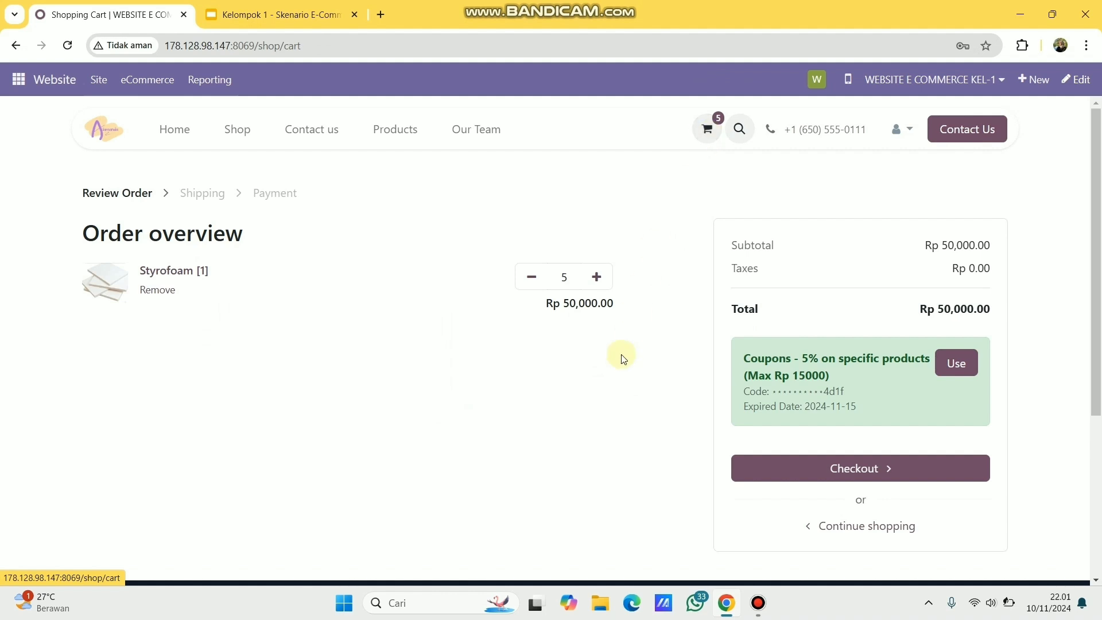
{"action": "left_click", "coordinate": [784, 463]}
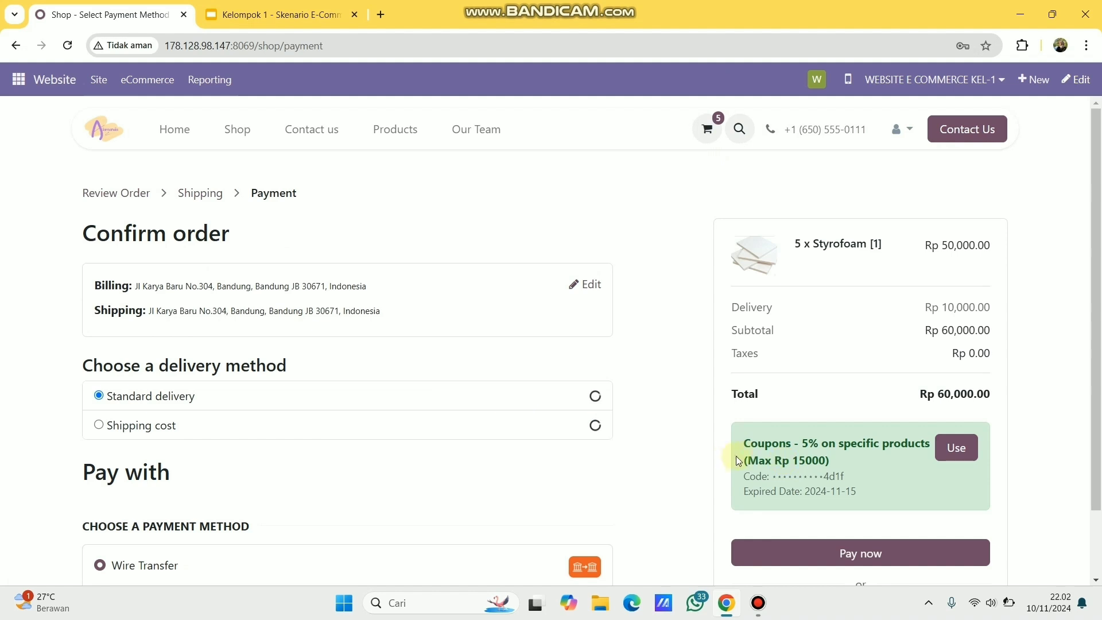
{"action": "scroll", "coordinate": [632, 485], "scroll_direction": "down", "scroll_amount": 2}
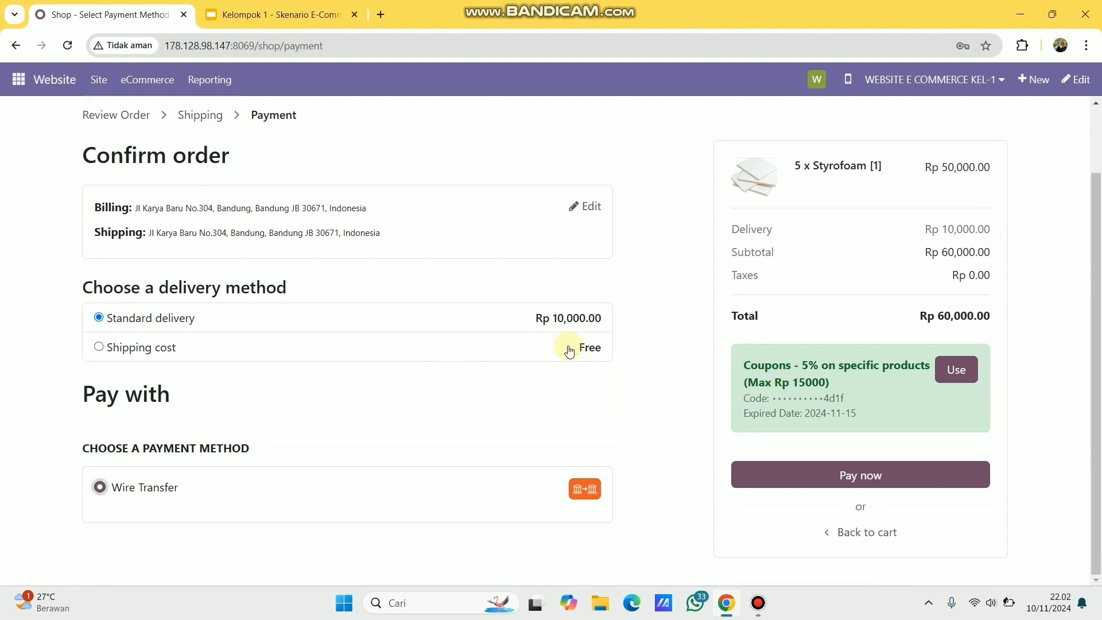
{"action": "left_click", "coordinate": [512, 324]}
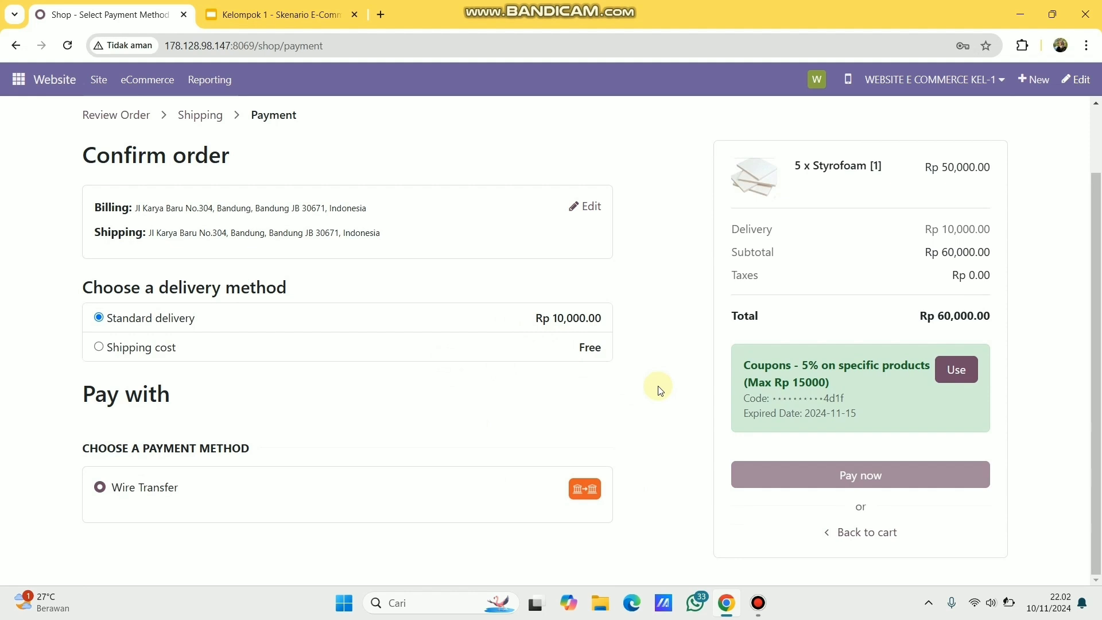
{"action": "left_click", "coordinate": [447, 502]}
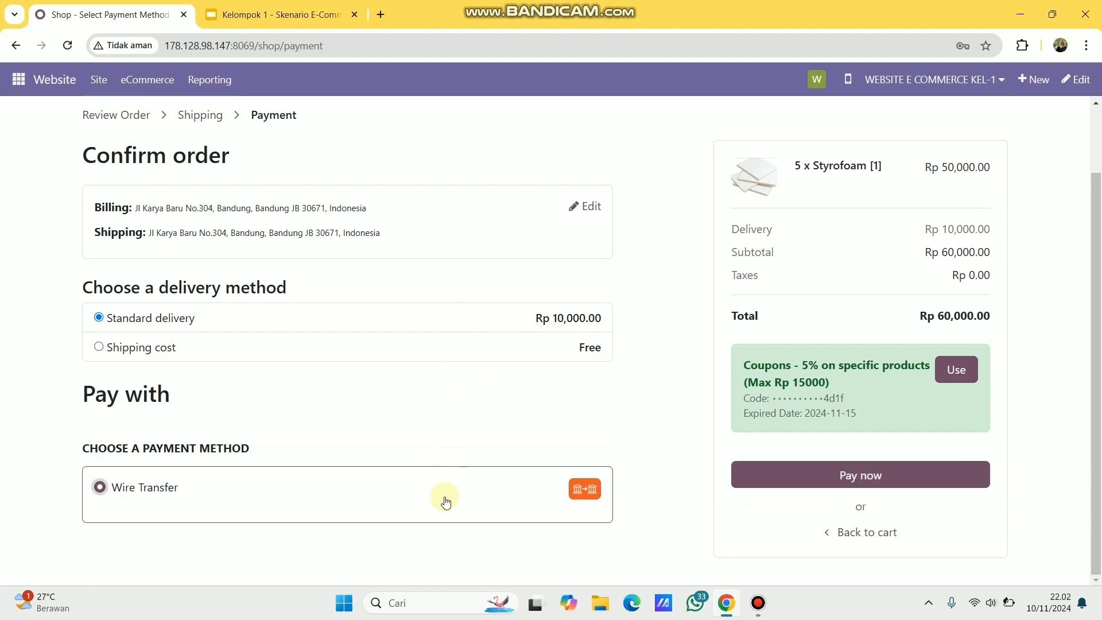
{"action": "left_click", "coordinate": [964, 372]}
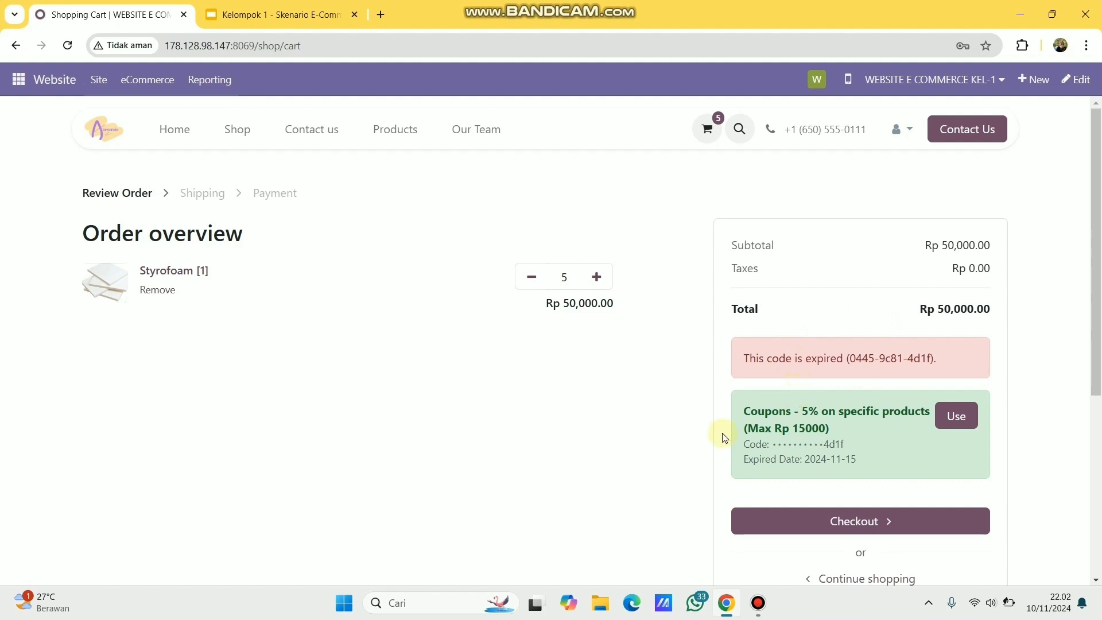
Pay for the Styrofoam order, placing S00019 for Rp 60,000.00
{"action": "scroll", "coordinate": [721, 437], "scroll_direction": "down", "scroll_amount": 1}
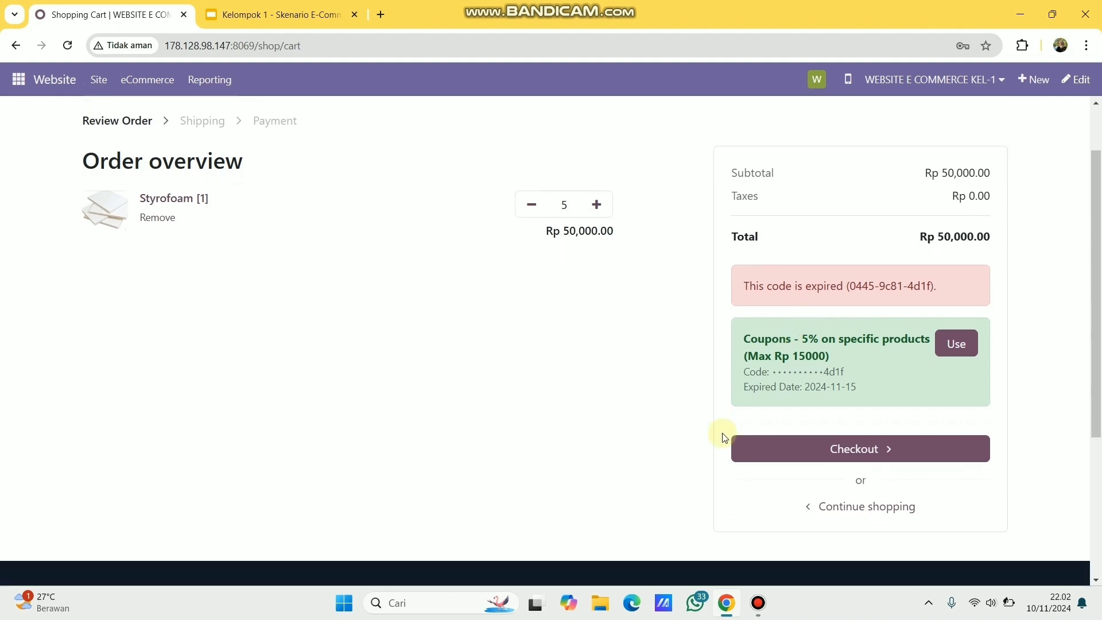
{"action": "scroll", "coordinate": [721, 437], "scroll_direction": "up", "scroll_amount": 1}
{"action": "left_click", "coordinate": [836, 518]}
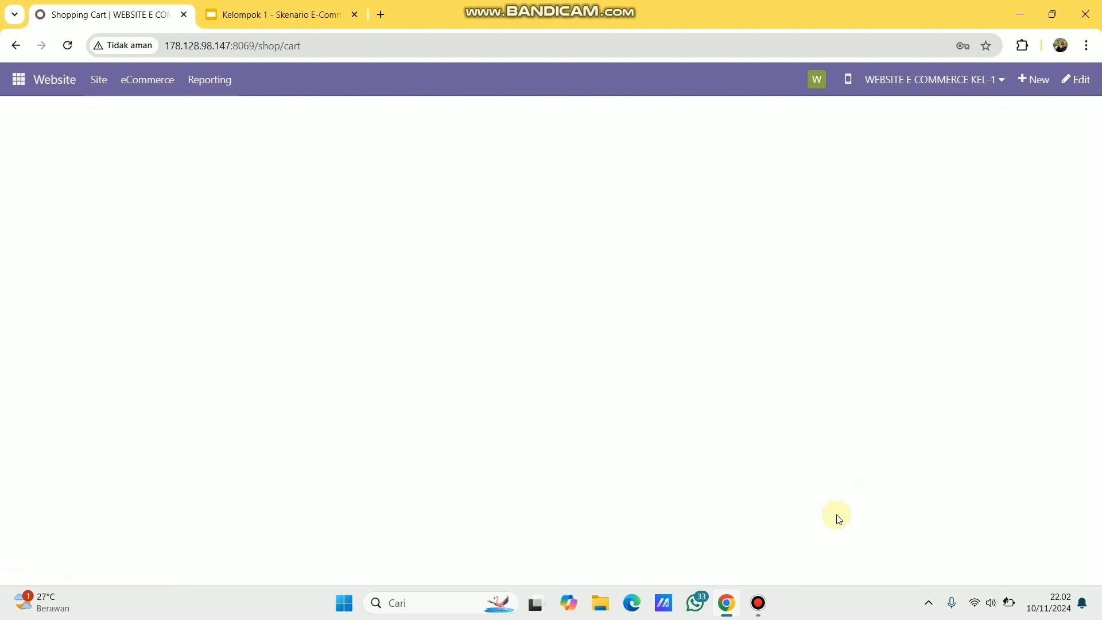
{"action": "left_click", "coordinate": [818, 473]}
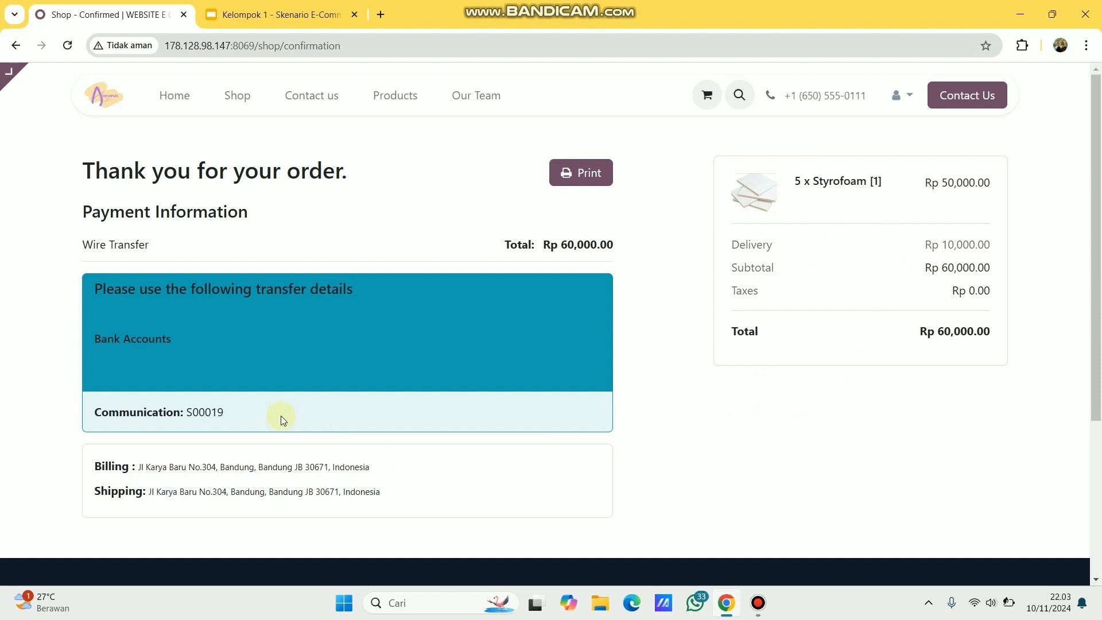
Review the printed S00019 quotation (Rp 60,000), then return to the Alamanda Stationery homepage
{"action": "left_click", "coordinate": [599, 179]}
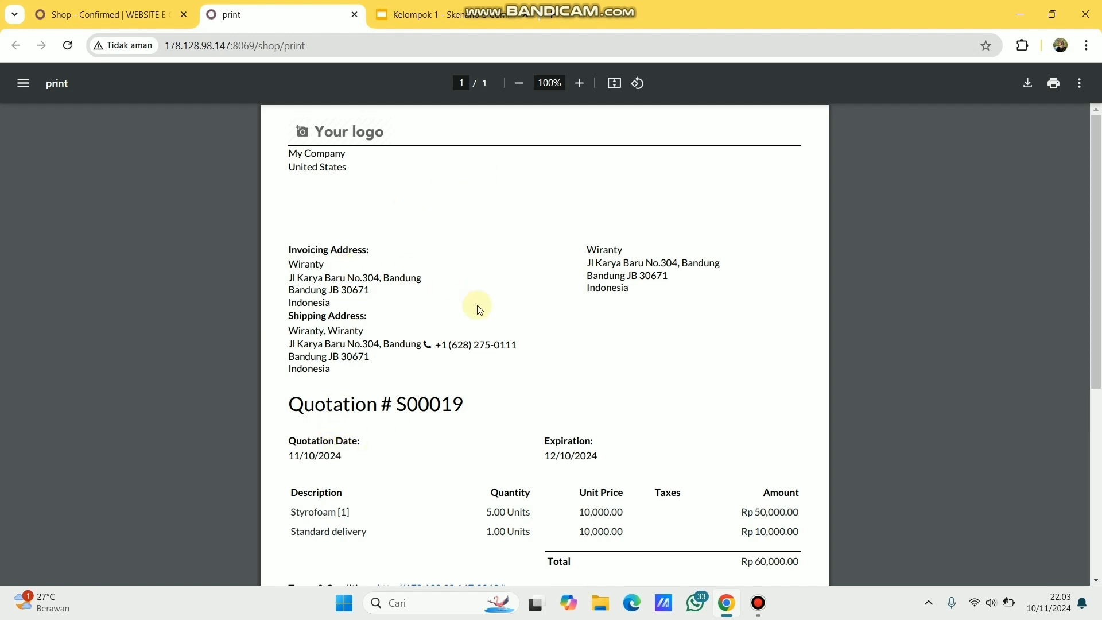
{"action": "scroll", "coordinate": [480, 315], "scroll_direction": "down", "scroll_amount": 3}
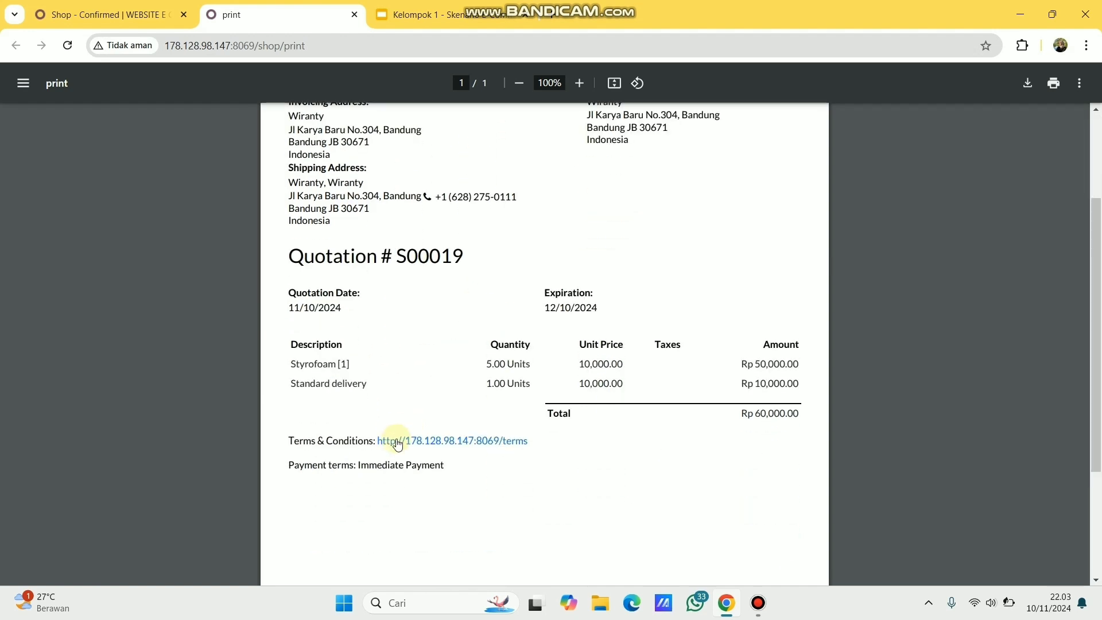
{"action": "scroll", "coordinate": [595, 411], "scroll_direction": "up", "scroll_amount": 2}
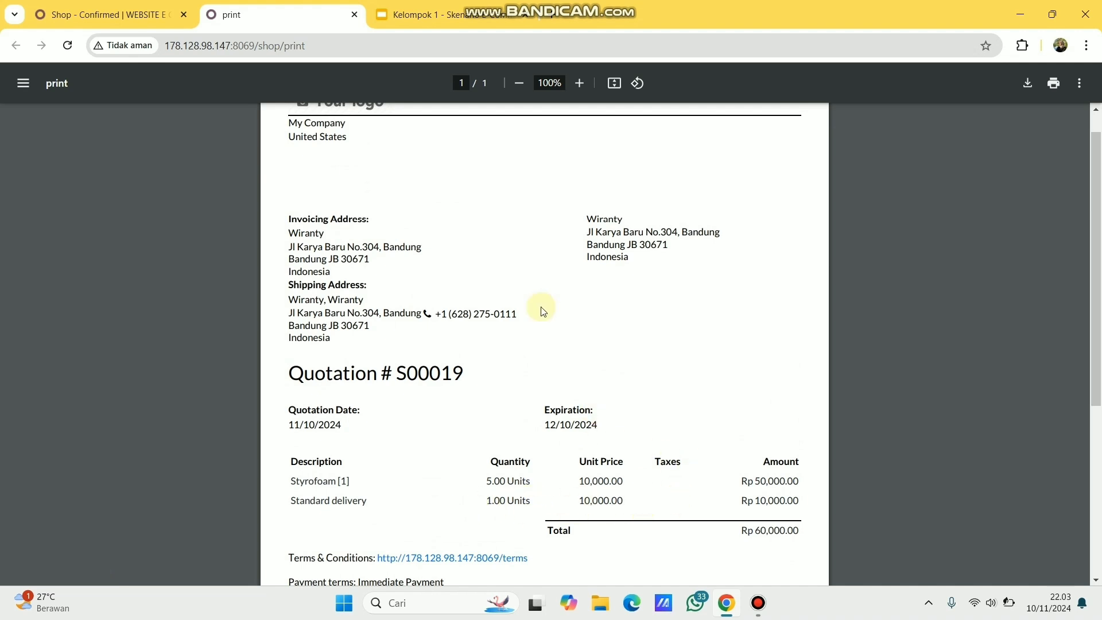
{"action": "scroll", "coordinate": [538, 306], "scroll_direction": "up", "scroll_amount": 1}
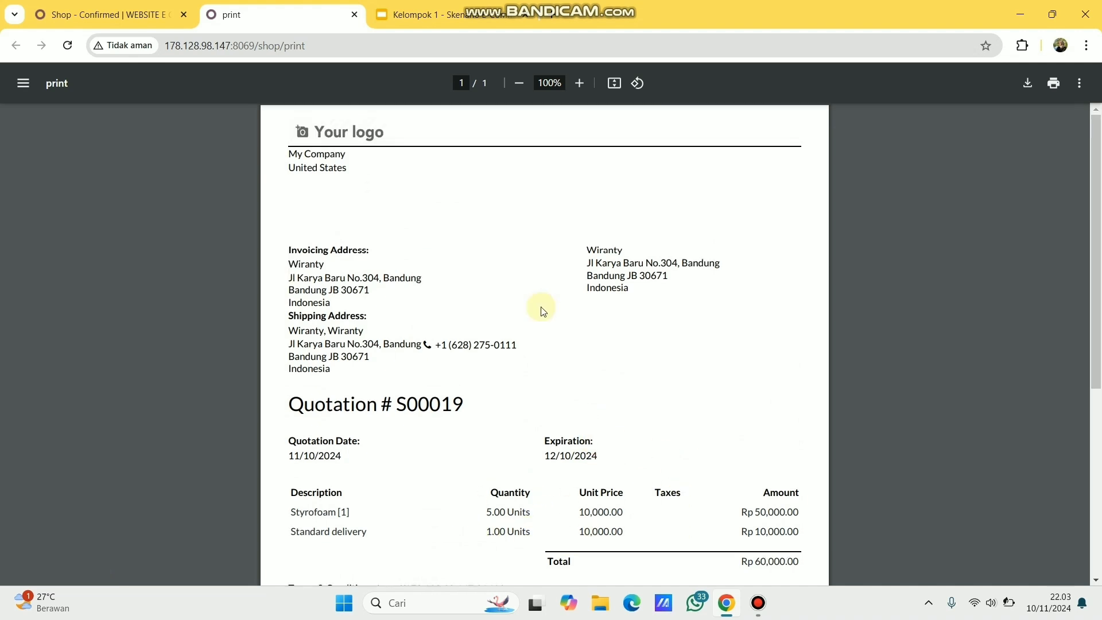
{"action": "left_click", "coordinate": [355, 15]}
{"action": "left_click", "coordinate": [184, 102]}
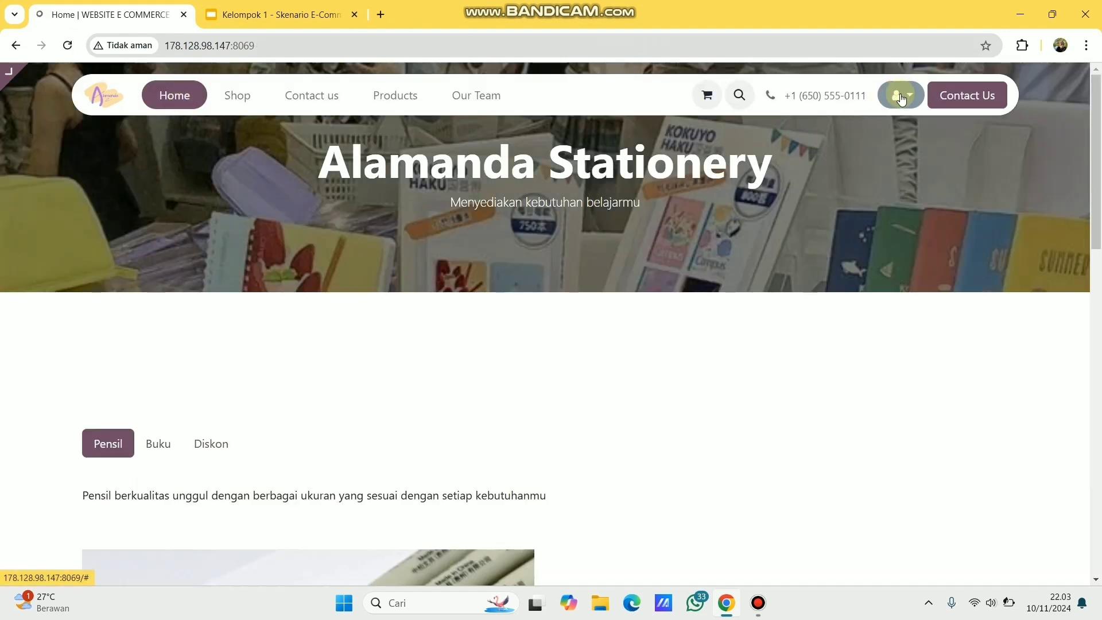
Go to My Account in the customer portal from the user menu
{"action": "left_click", "coordinate": [902, 94]}
{"action": "left_click", "coordinate": [891, 151]}
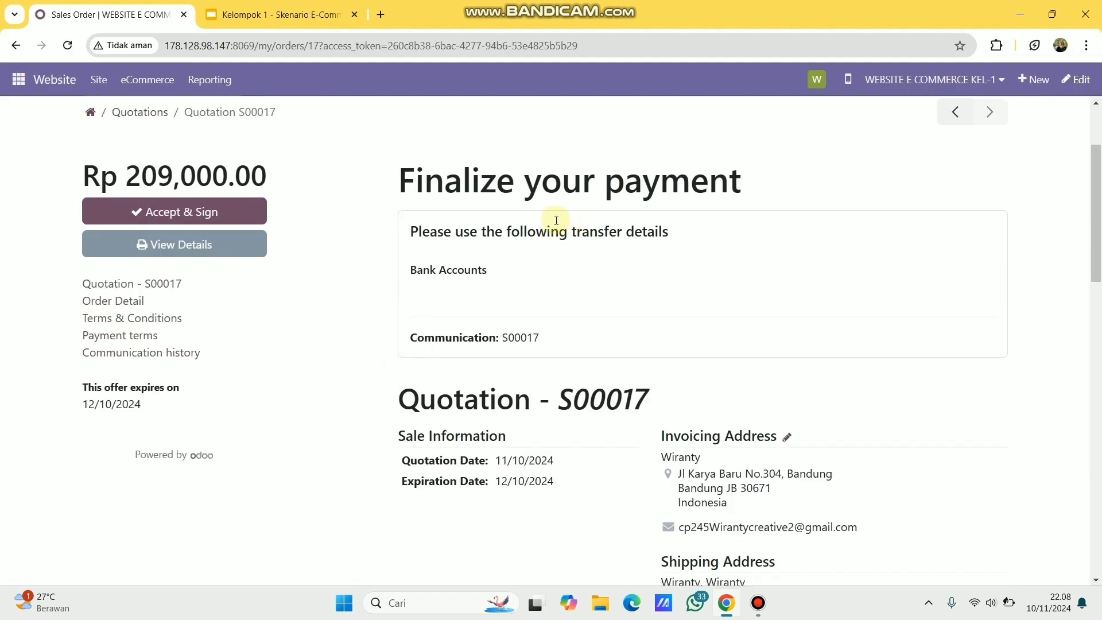
Accept & Sign S00017 with the customer's auto signature, confirming it with delivery WH/OUT/00014
{"action": "scroll", "coordinate": [578, 369], "scroll_direction": "down", "scroll_amount": 2}
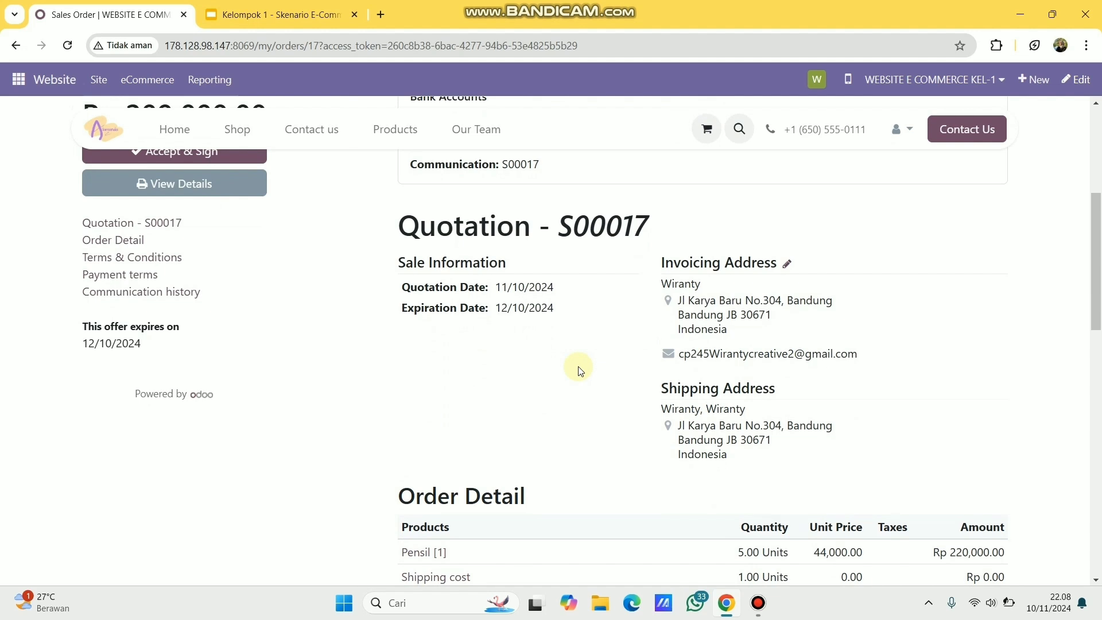
{"action": "scroll", "coordinate": [422, 467], "scroll_direction": "down", "scroll_amount": 3}
{"action": "scroll", "coordinate": [653, 480], "scroll_direction": "down", "scroll_amount": 4}
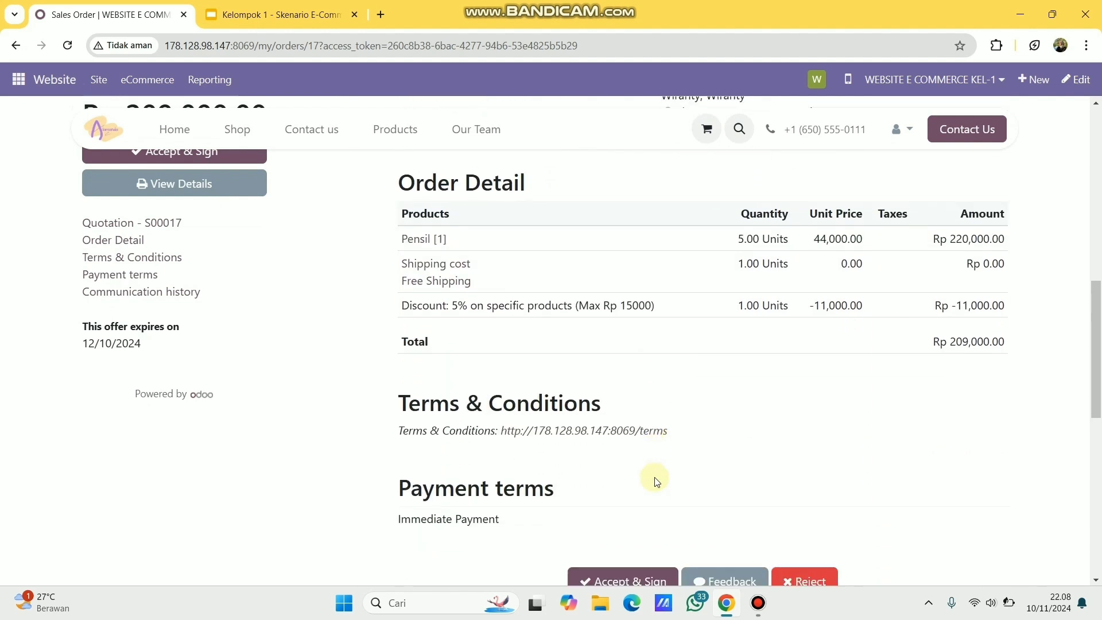
{"action": "left_click", "coordinate": [656, 481]}
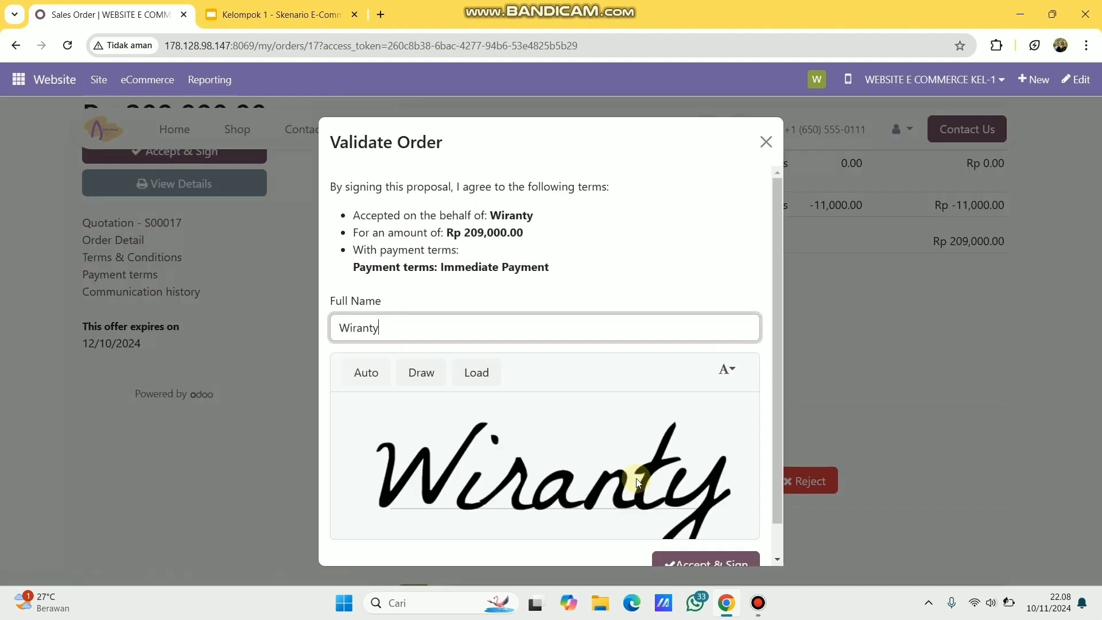
{"action": "scroll", "coordinate": [655, 451], "scroll_direction": "down", "scroll_amount": 1}
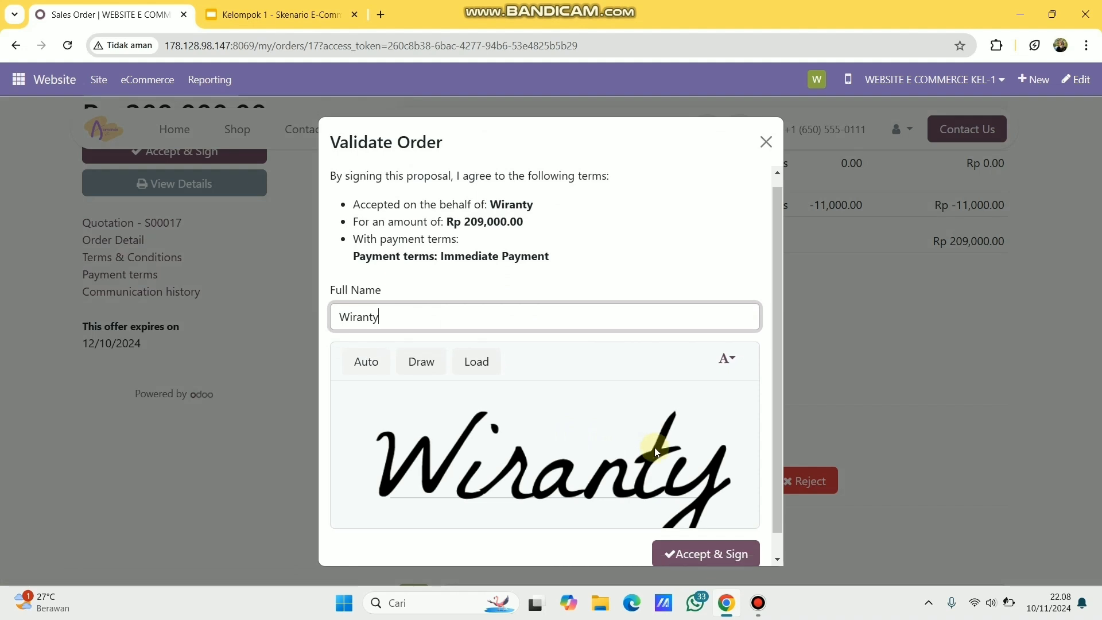
{"action": "left_click", "coordinate": [695, 526]}
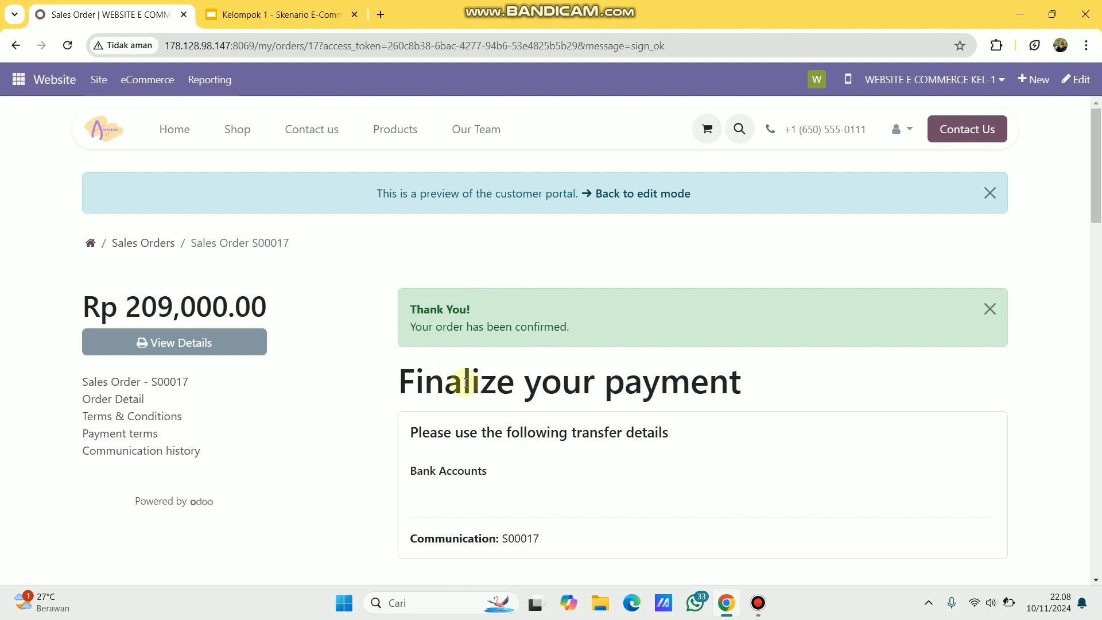
{"action": "scroll", "coordinate": [550, 396], "scroll_direction": "down", "scroll_amount": 6}
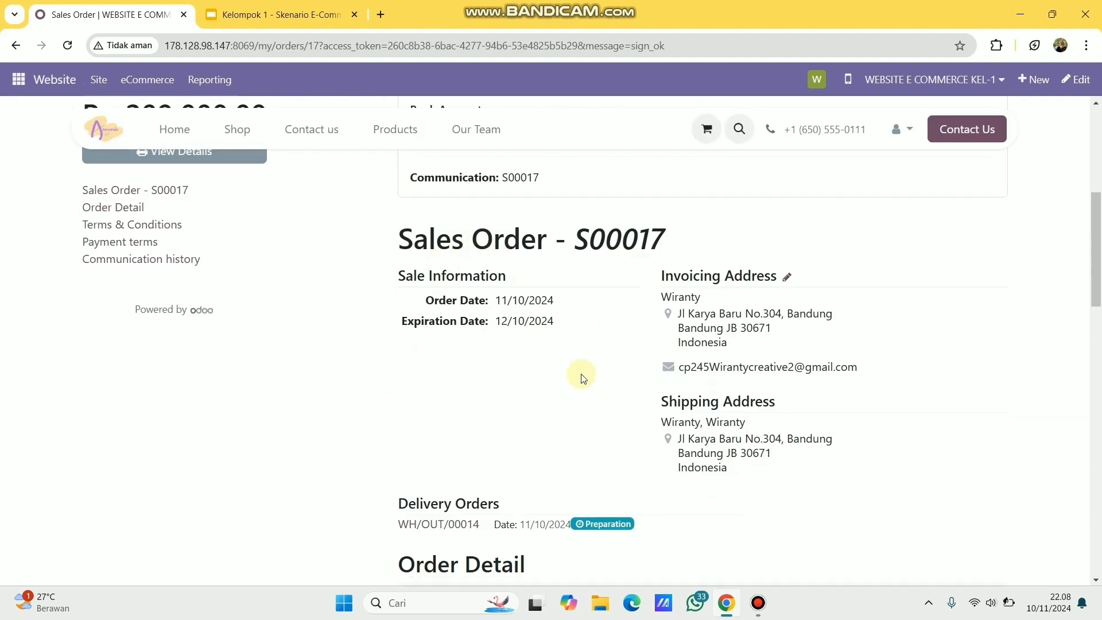
{"action": "scroll", "coordinate": [580, 381], "scroll_direction": "down", "scroll_amount": 2}
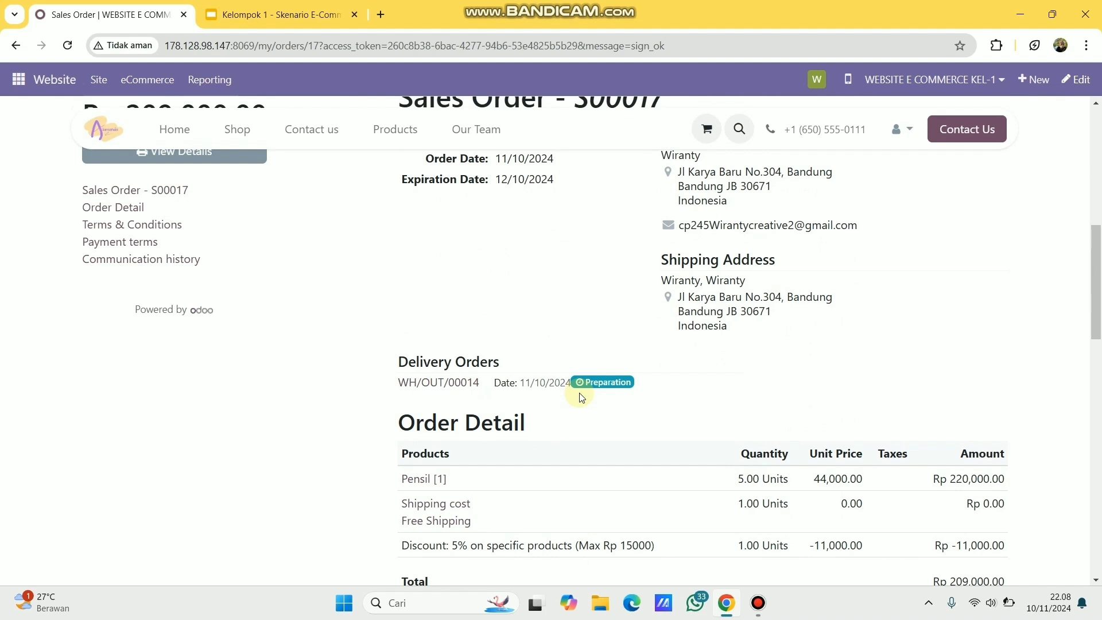
{"action": "scroll", "coordinate": [581, 396], "scroll_direction": "down", "scroll_amount": 5}
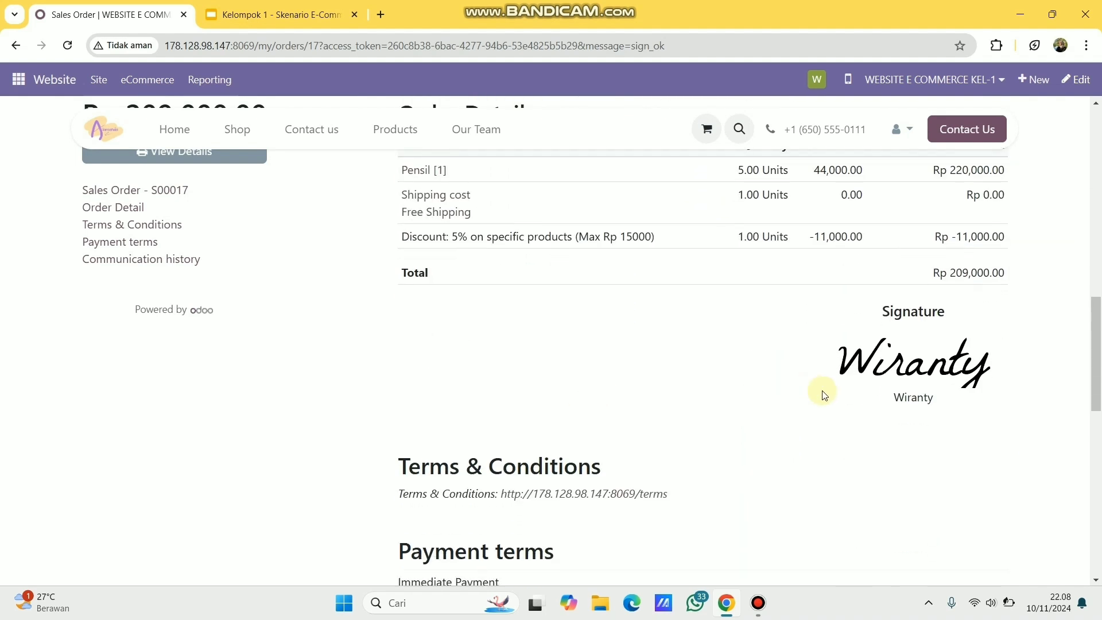
{"action": "scroll", "coordinate": [823, 395], "scroll_direction": "down", "scroll_amount": 3}
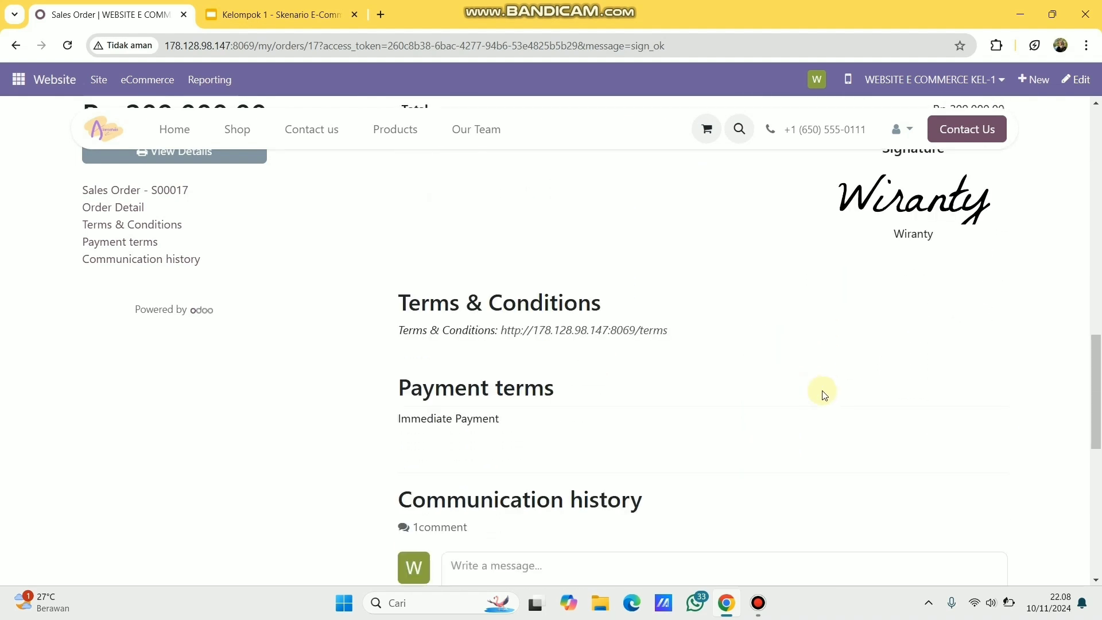
{"action": "scroll", "coordinate": [823, 395], "scroll_direction": "up", "scroll_amount": 14}
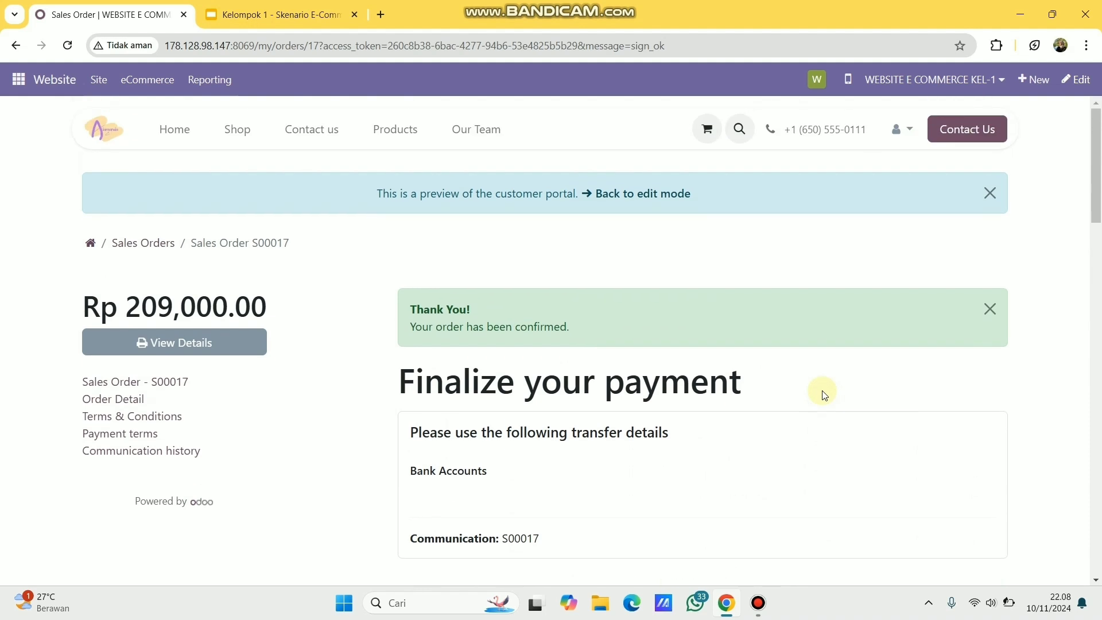
{"action": "left_click", "coordinate": [239, 344]}
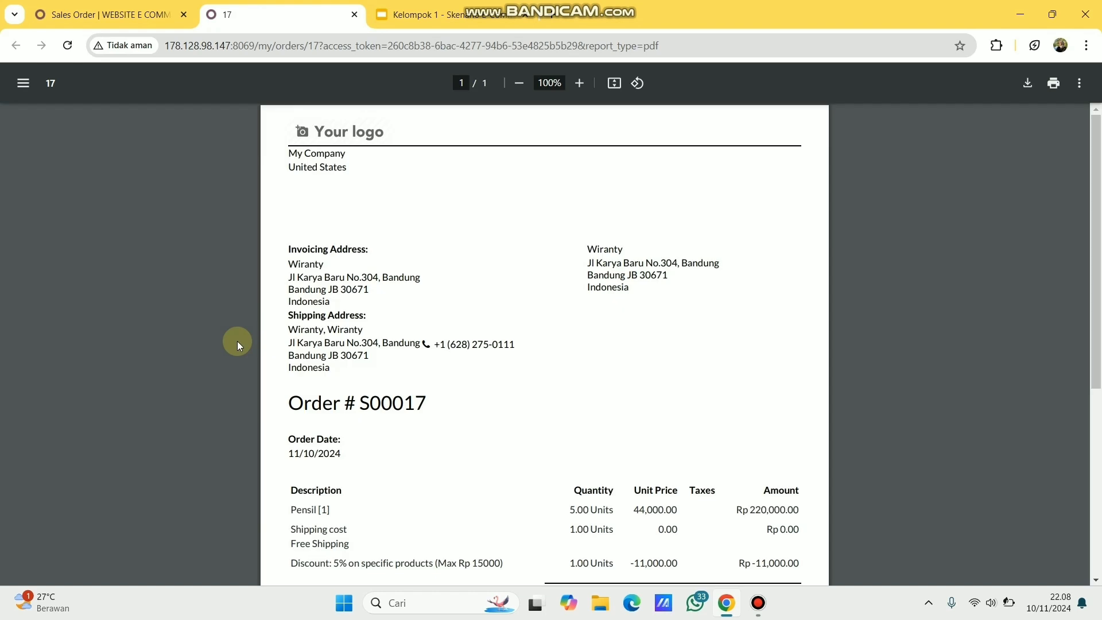
{"action": "scroll", "coordinate": [487, 414], "scroll_direction": "down", "scroll_amount": 5}
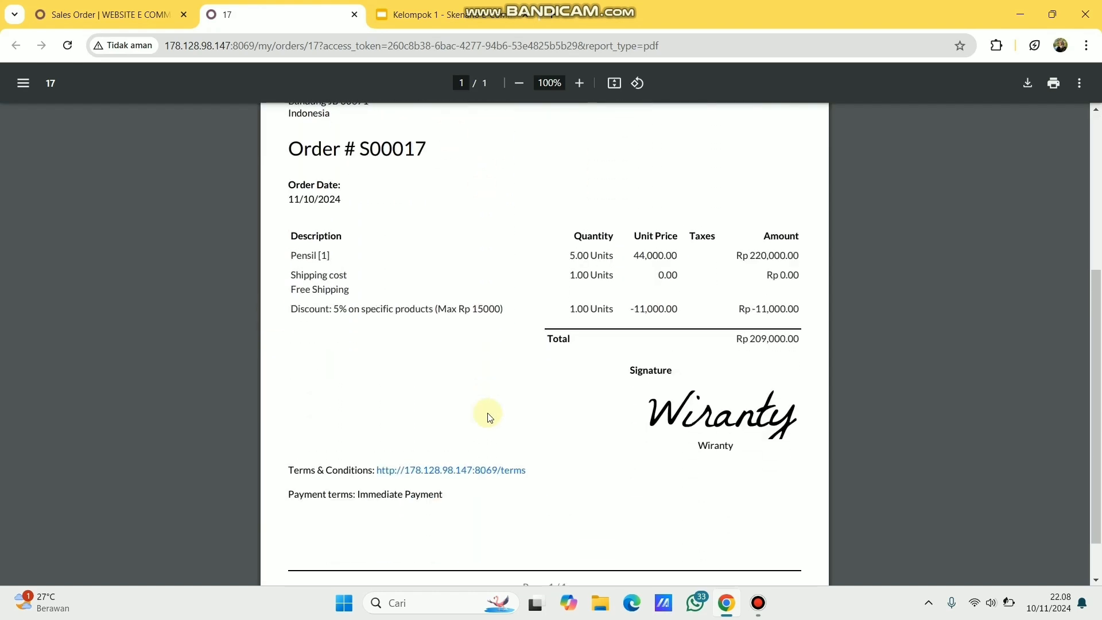
{"action": "scroll", "coordinate": [623, 414], "scroll_direction": "up", "scroll_amount": 1}
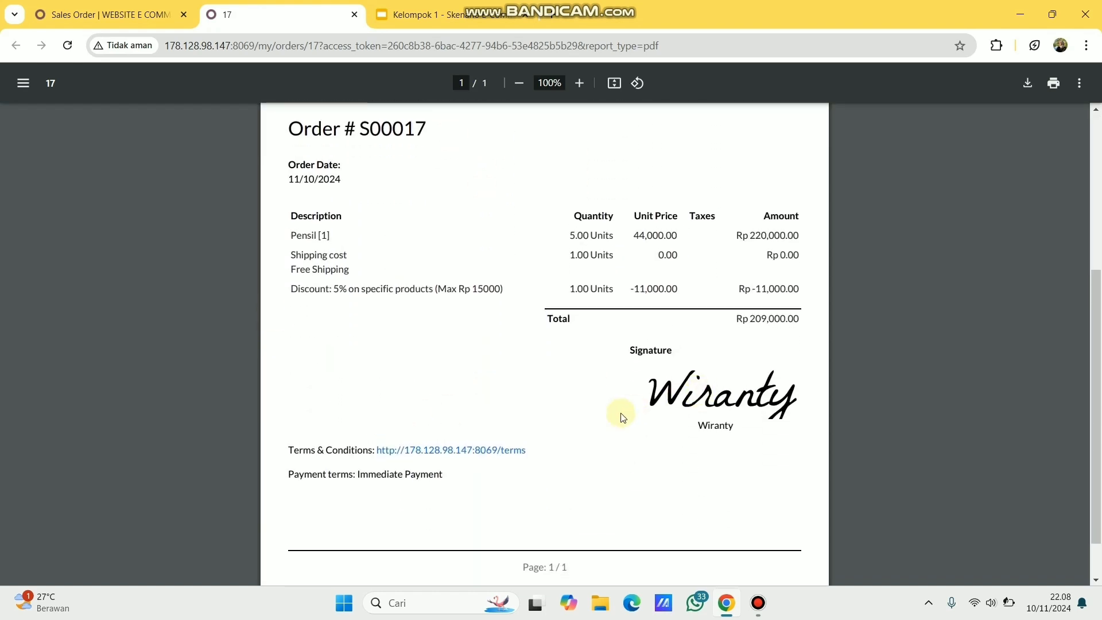
{"action": "scroll", "coordinate": [614, 417], "scroll_direction": "up", "scroll_amount": 4}
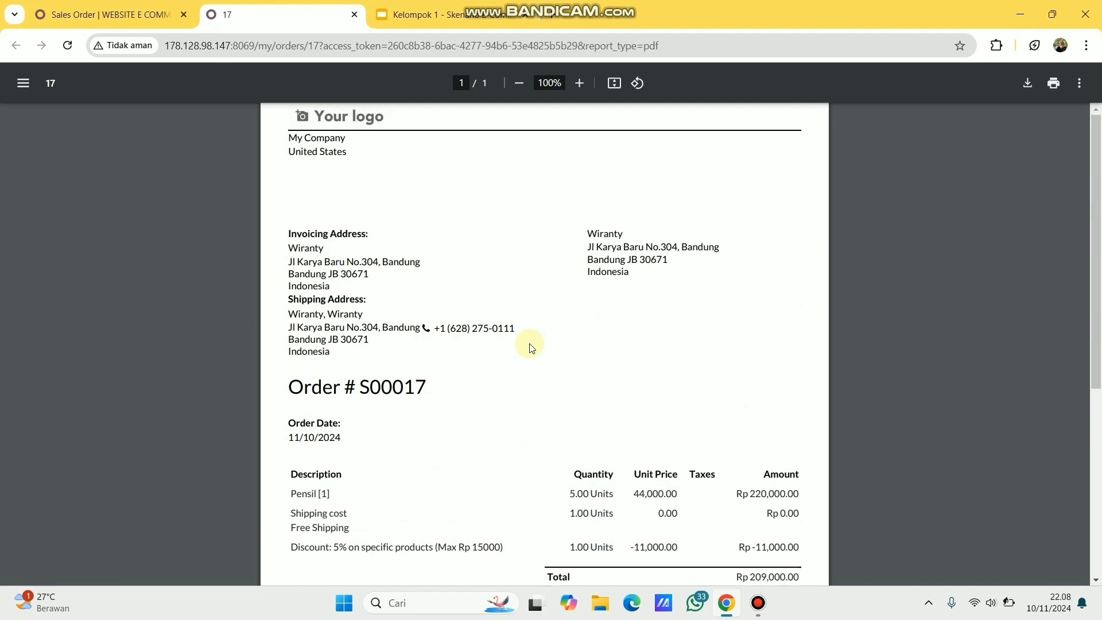
{"action": "left_click", "coordinate": [354, 15]}
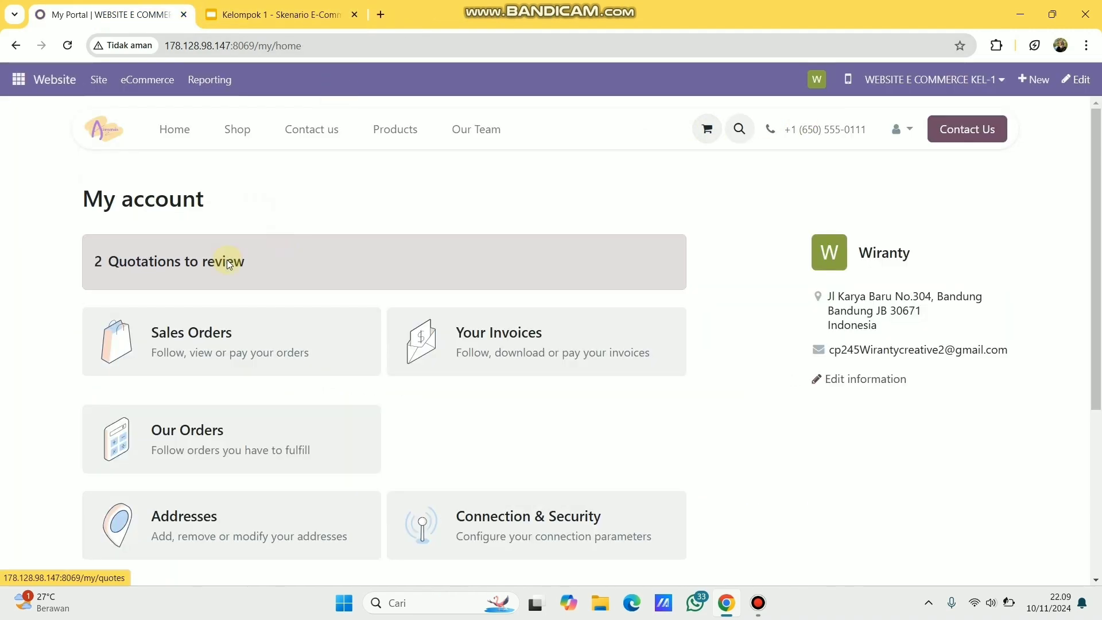
Open quotation S00018 from the quotations waiting for review
{"action": "left_click", "coordinate": [227, 261]}
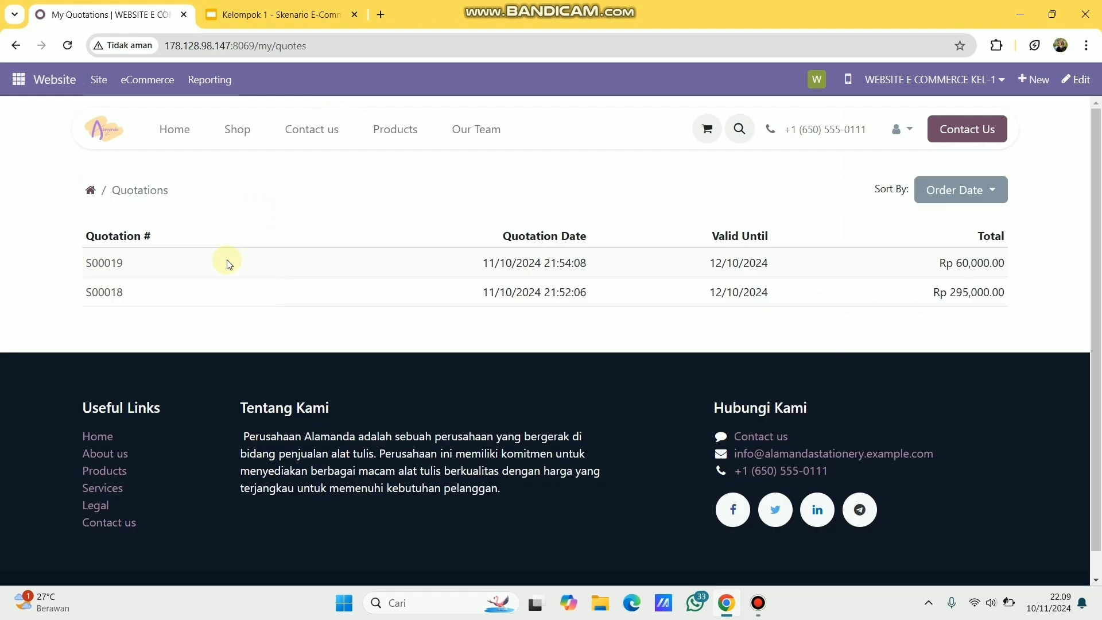
{"action": "left_click", "coordinate": [116, 296]}
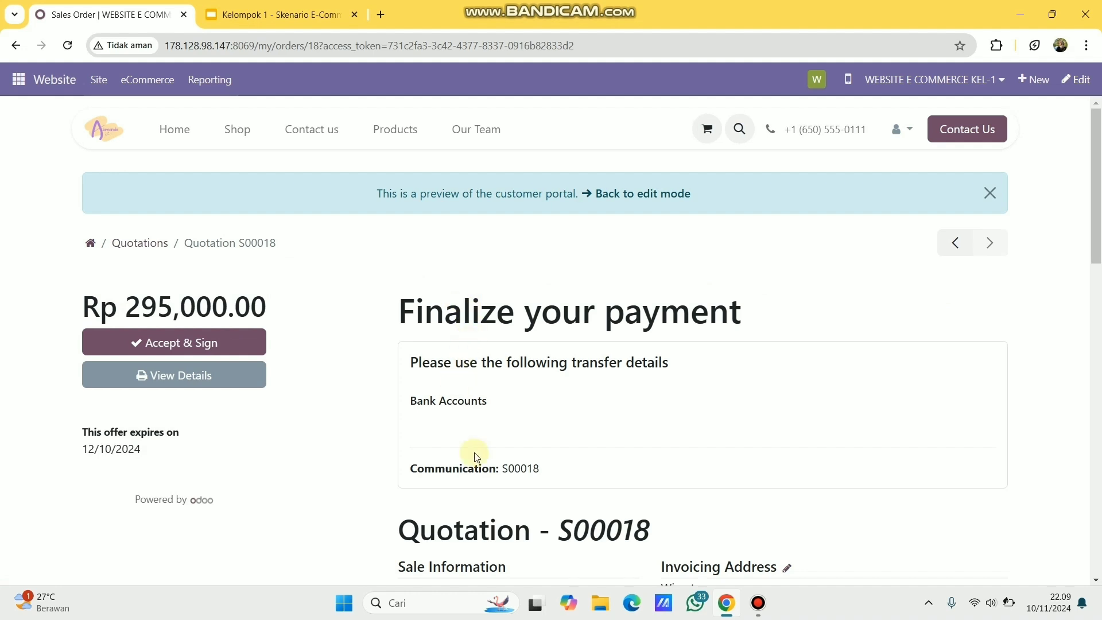
{"action": "scroll", "coordinate": [476, 456], "scroll_direction": "down", "scroll_amount": 8}
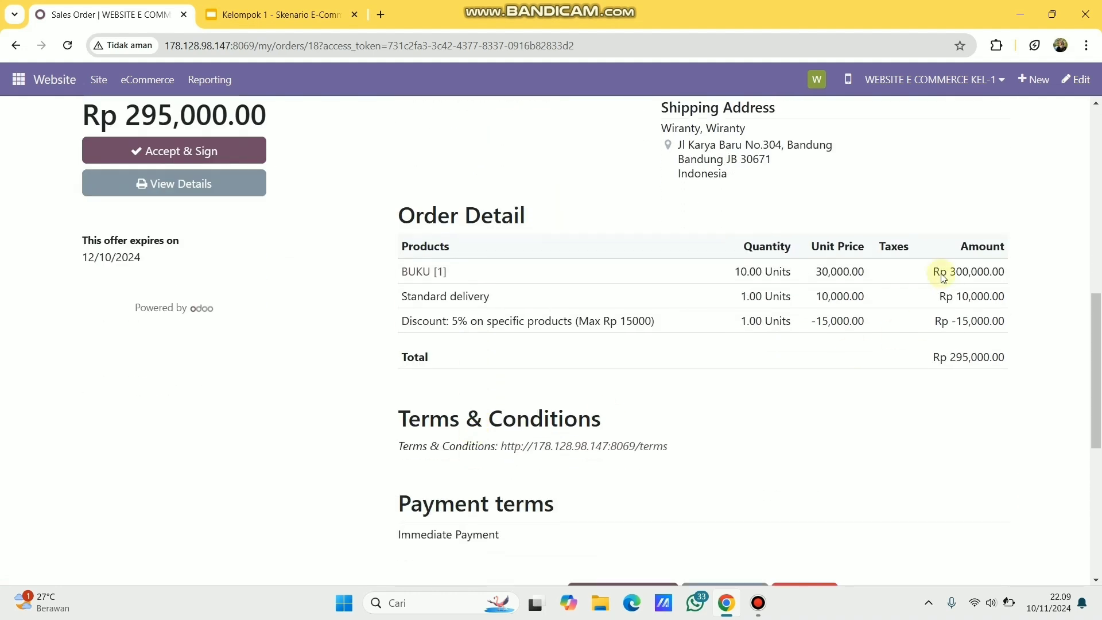
{"action": "scroll", "coordinate": [707, 483], "scroll_direction": "down", "scroll_amount": 3}
{"action": "scroll", "coordinate": [714, 483], "scroll_direction": "up", "scroll_amount": 1}
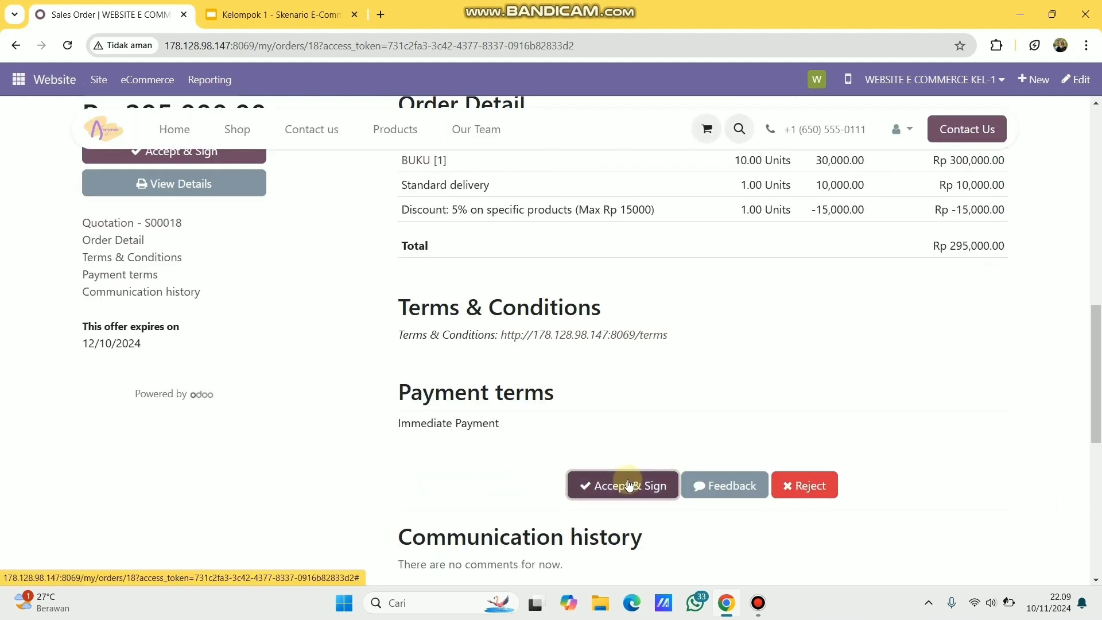
Accept & Sign S00018, confirming the Rp 295,000 order with delivery WH/OUT/00015
{"action": "left_click", "coordinate": [629, 485]}
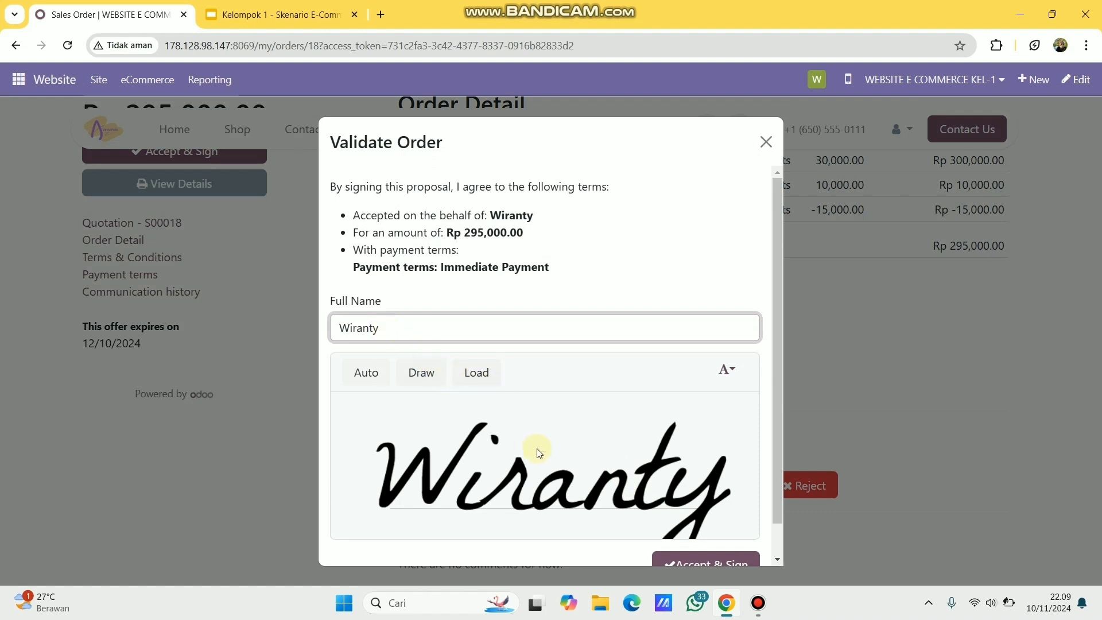
{"action": "scroll", "coordinate": [545, 459], "scroll_direction": "down", "scroll_amount": 1}
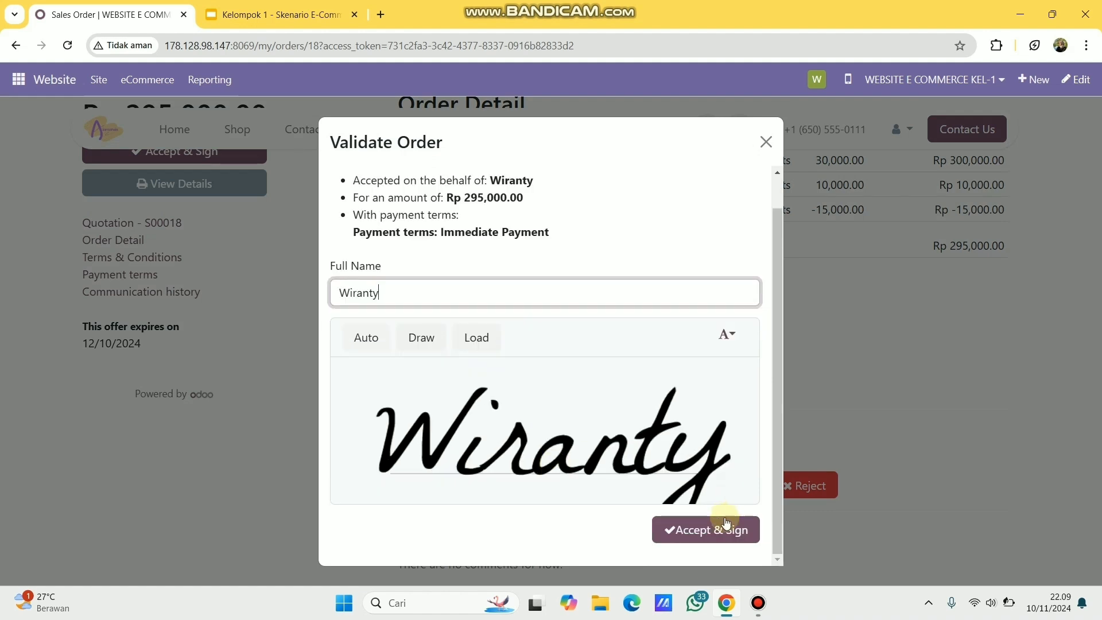
{"action": "left_click", "coordinate": [715, 537]}
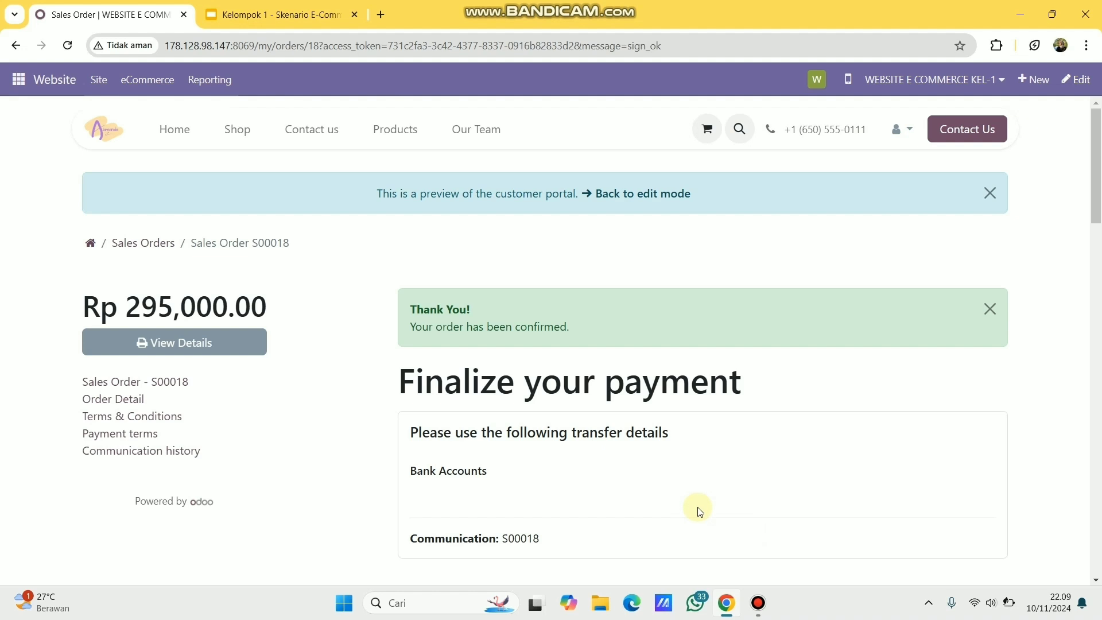
{"action": "scroll", "coordinate": [712, 505], "scroll_direction": "down", "scroll_amount": 4}
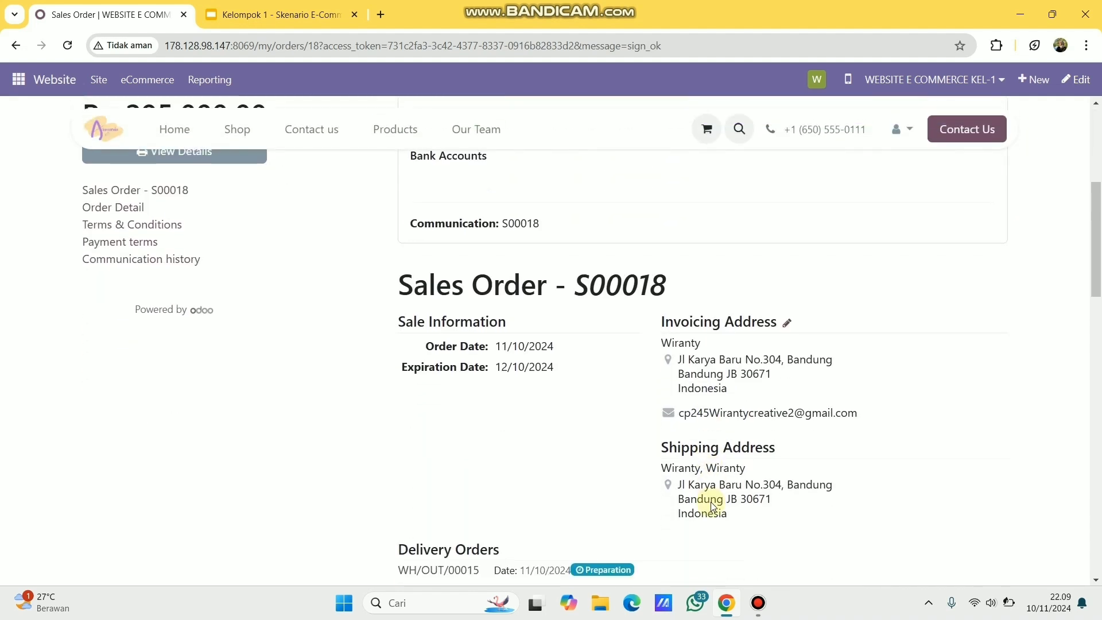
{"action": "scroll", "coordinate": [712, 505], "scroll_direction": "down", "scroll_amount": 4}
{"action": "scroll", "coordinate": [712, 505], "scroll_direction": "down", "scroll_amount": 3}
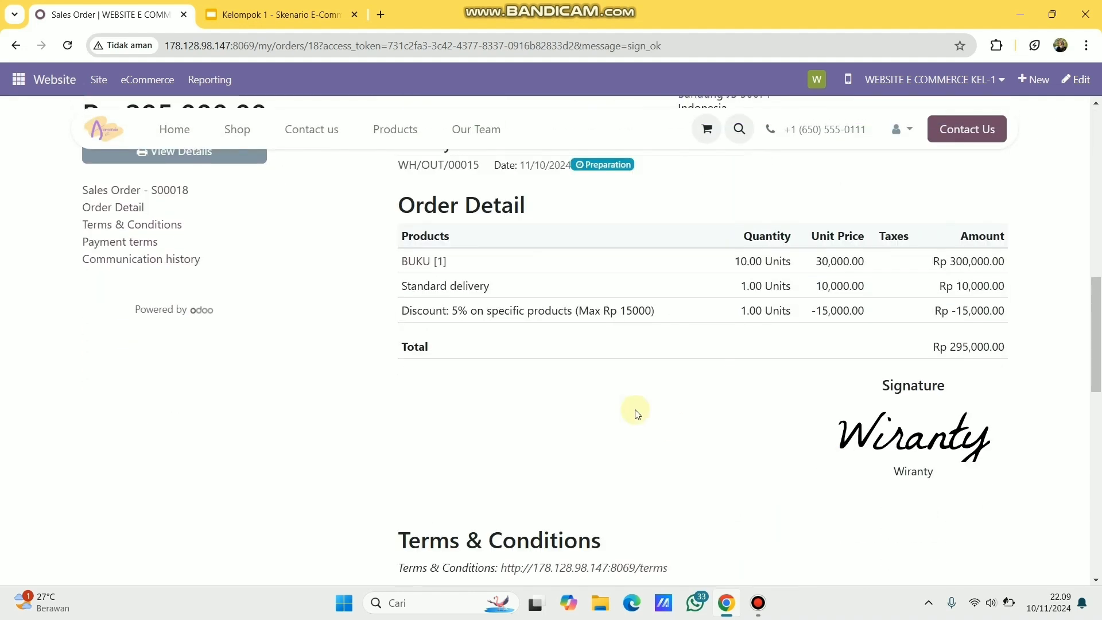
{"action": "scroll", "coordinate": [635, 412], "scroll_direction": "up", "scroll_amount": 5}
{"action": "scroll", "coordinate": [221, 239], "scroll_direction": "up", "scroll_amount": 6}
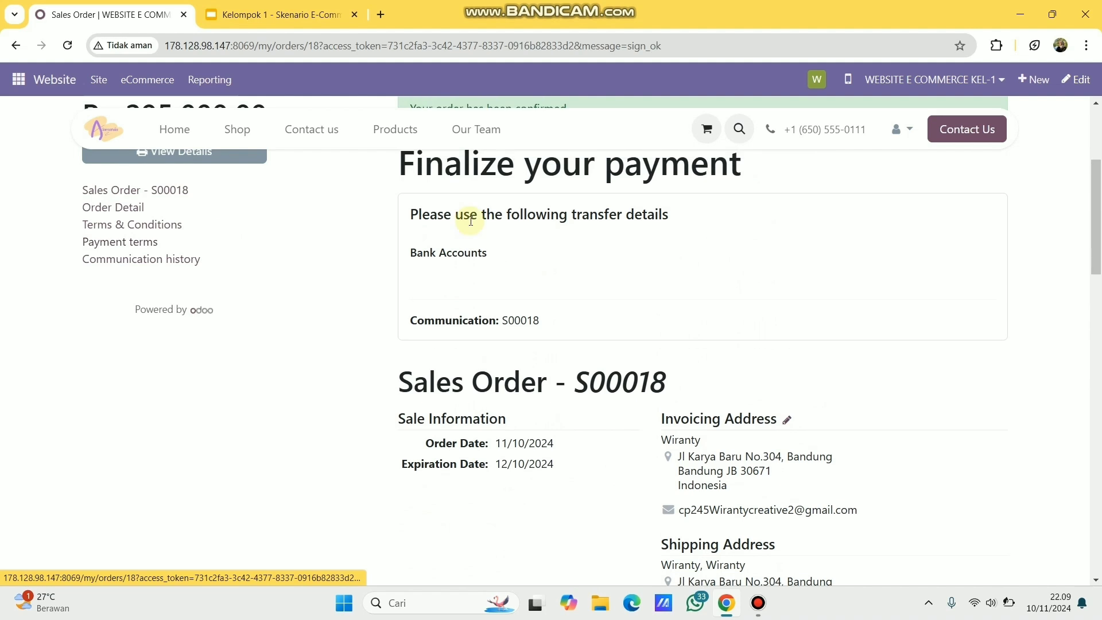
{"action": "left_click", "coordinate": [215, 342]}
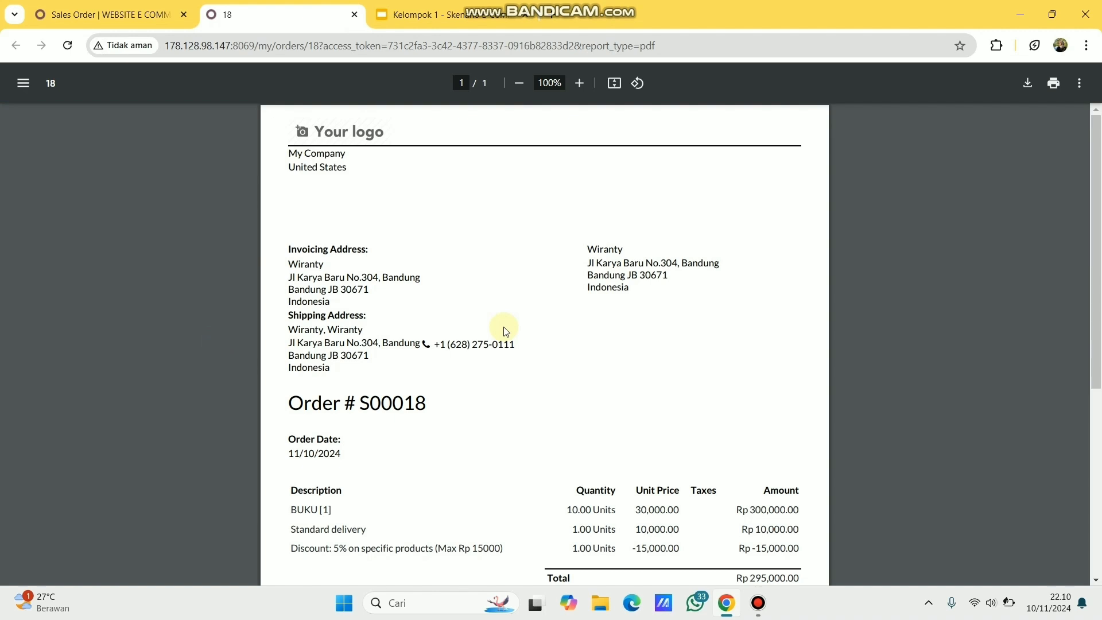
{"action": "scroll", "coordinate": [506, 331], "scroll_direction": "down", "scroll_amount": 5}
{"action": "scroll", "coordinate": [506, 331], "scroll_direction": "up", "scroll_amount": 4}
{"action": "scroll", "coordinate": [503, 327], "scroll_direction": "up", "scroll_amount": 3}
{"action": "scroll", "coordinate": [718, 315], "scroll_direction": "down", "scroll_amount": 5}
{"action": "scroll", "coordinate": [690, 358], "scroll_direction": "up", "scroll_amount": 4}
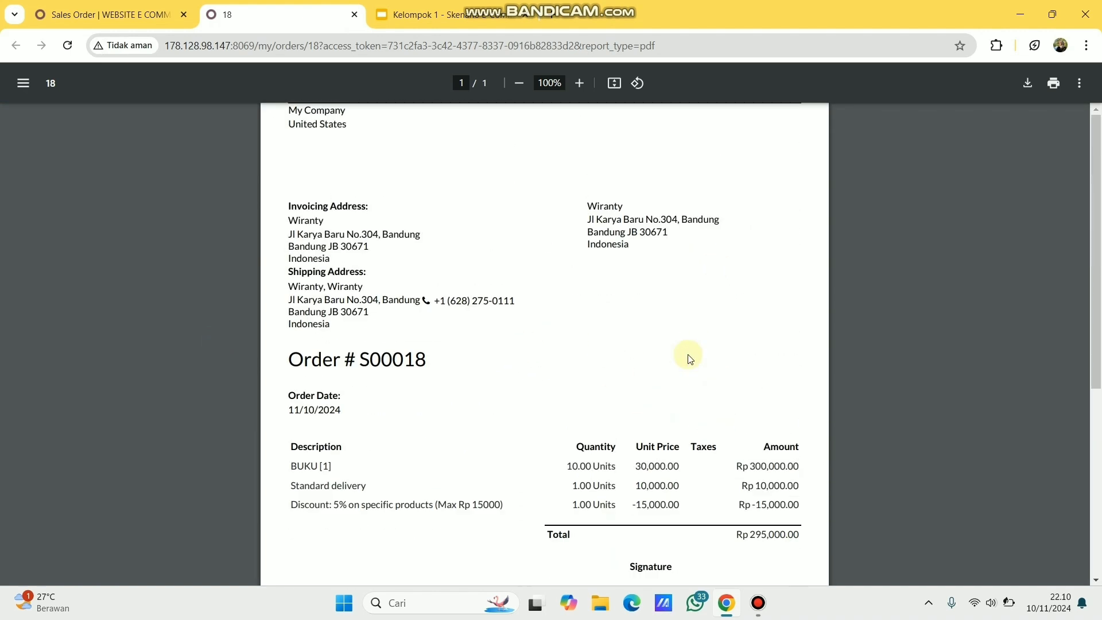
{"action": "scroll", "coordinate": [689, 358], "scroll_direction": "up", "scroll_amount": 1}
{"action": "left_click", "coordinate": [354, 15]}
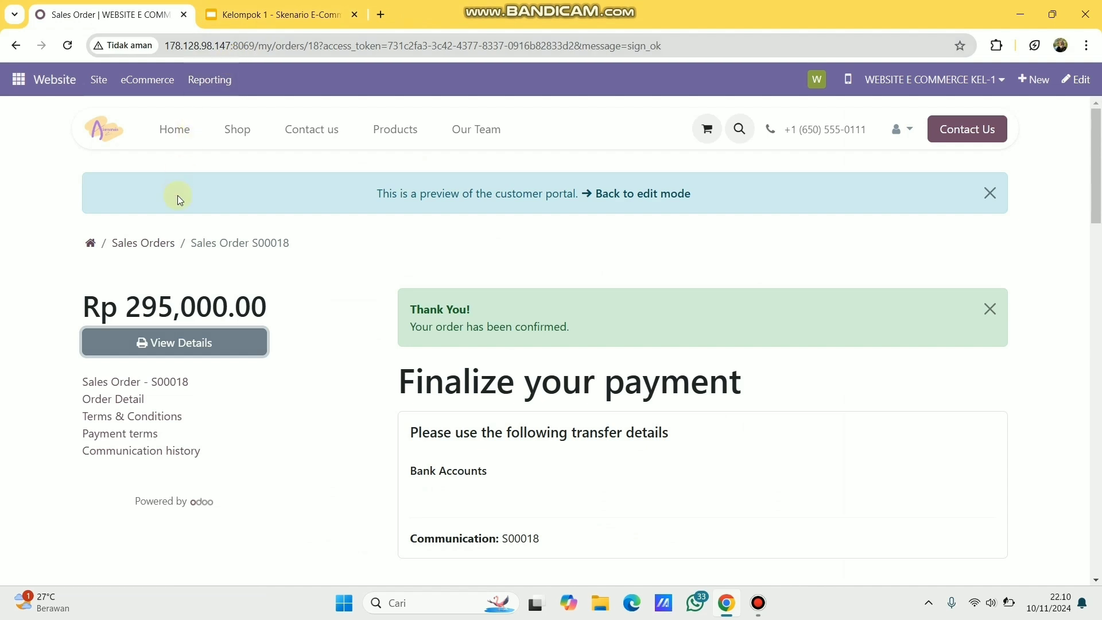
Open quotation S00019 (Rp 60,000) from the quotations to review, dismissing the preview notice
{"action": "left_click", "coordinate": [91, 245]}
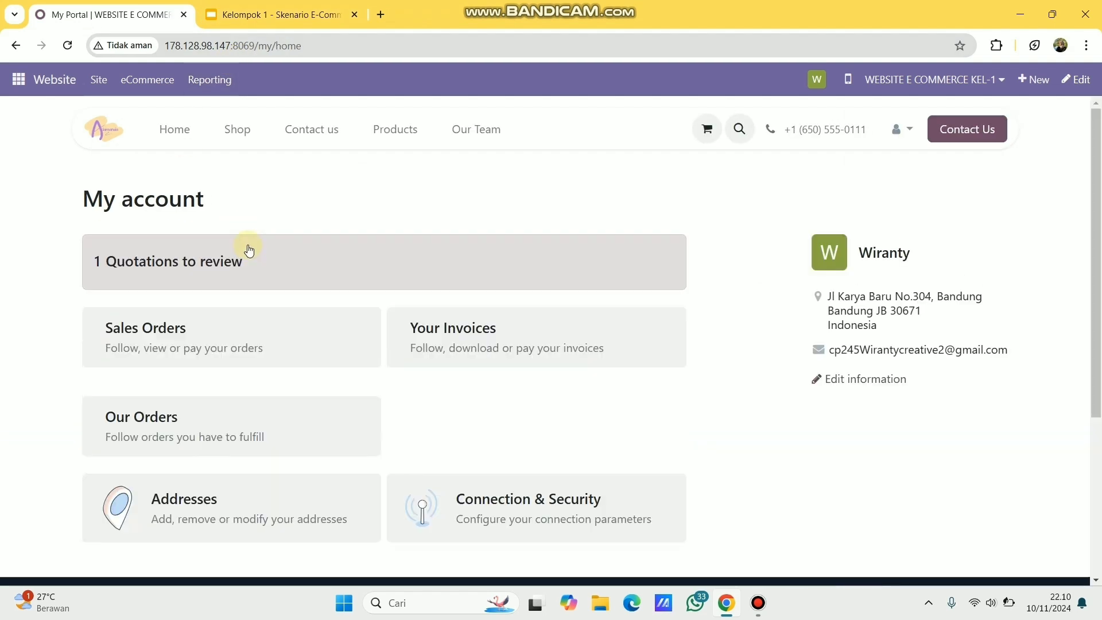
{"action": "left_click", "coordinate": [218, 264]}
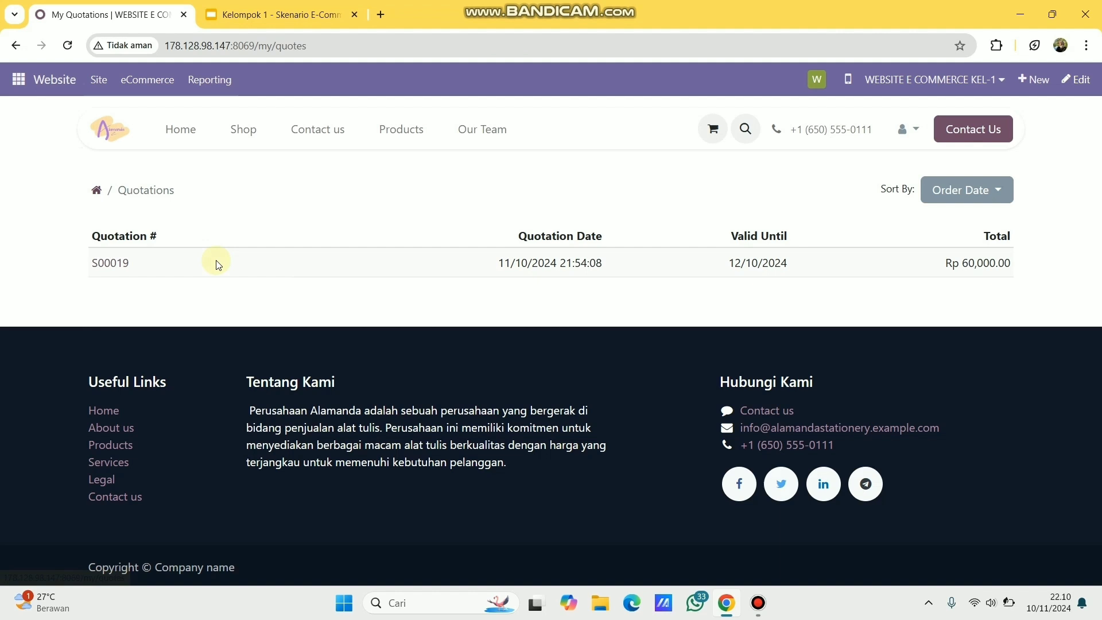
{"action": "left_click", "coordinate": [117, 265]}
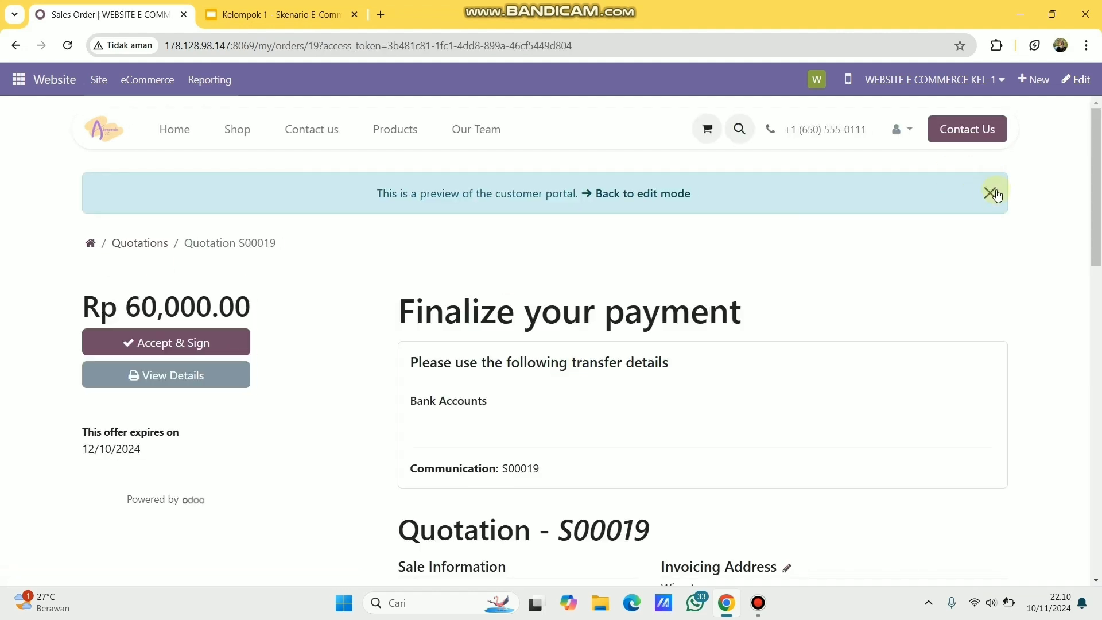
{"action": "left_click", "coordinate": [990, 190]}
Accept & Sign S00019 with the customer's name and signature
{"action": "left_click", "coordinate": [230, 294]}
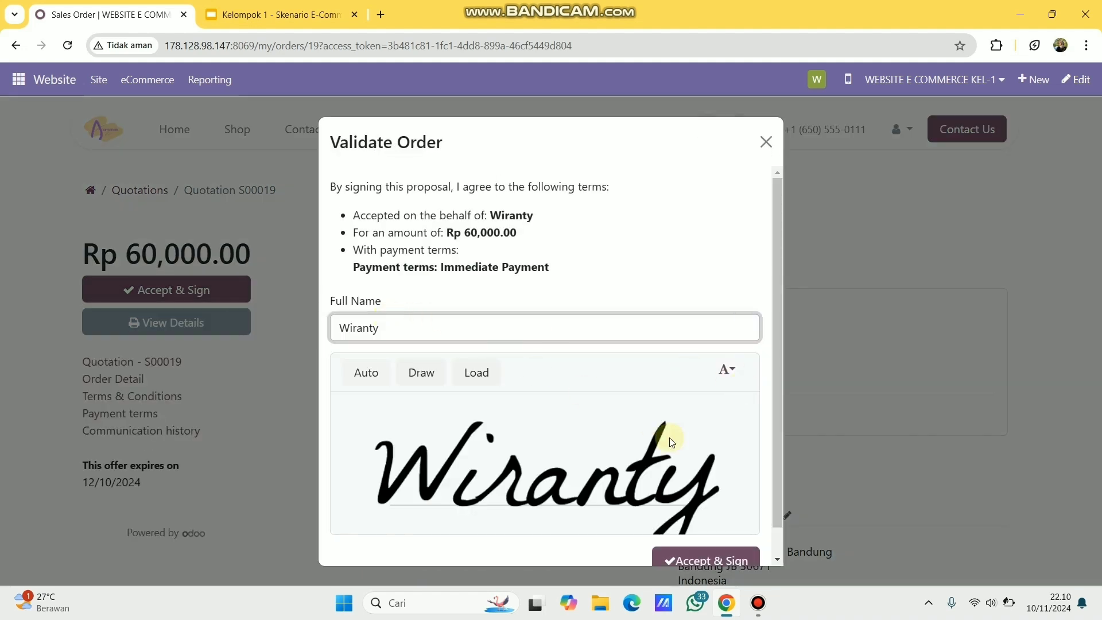
{"action": "scroll", "coordinate": [666, 441], "scroll_direction": "down", "scroll_amount": 1}
{"action": "left_click", "coordinate": [684, 530]}
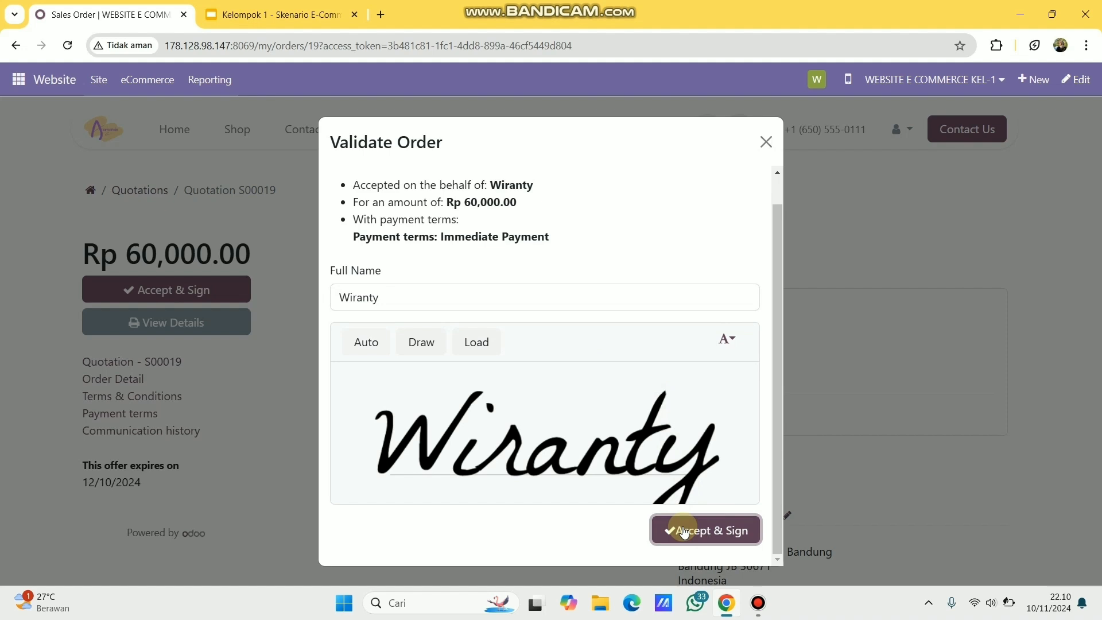
{"action": "left_click", "coordinate": [684, 531]}
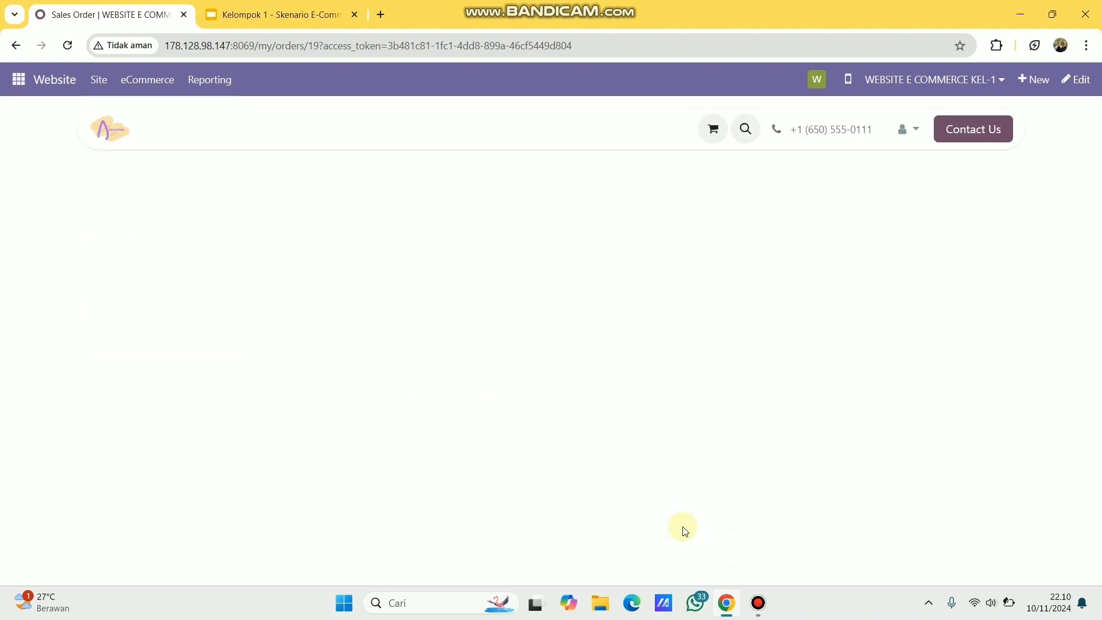
Check the signature on the S00019 PDF, then list sales orders S00017–S00019
{"action": "scroll", "coordinate": [634, 431], "scroll_direction": "down", "scroll_amount": 5}
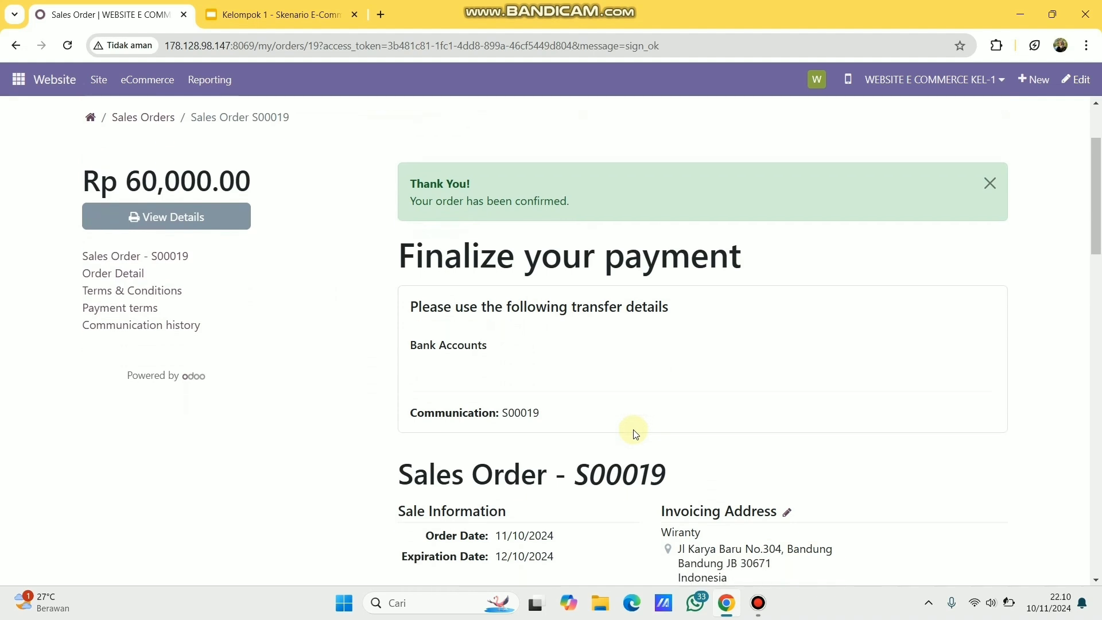
{"action": "scroll", "coordinate": [635, 433], "scroll_direction": "up", "scroll_amount": 4}
{"action": "scroll", "coordinate": [651, 533], "scroll_direction": "down", "scroll_amount": 10}
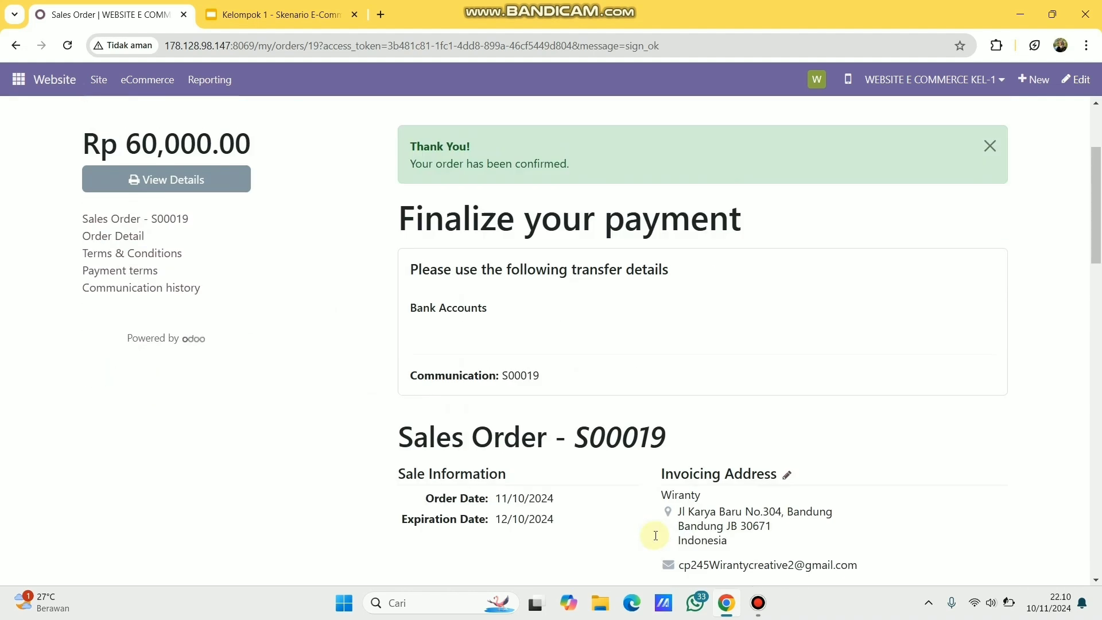
{"action": "scroll", "coordinate": [180, 216], "scroll_direction": "up", "scroll_amount": 10}
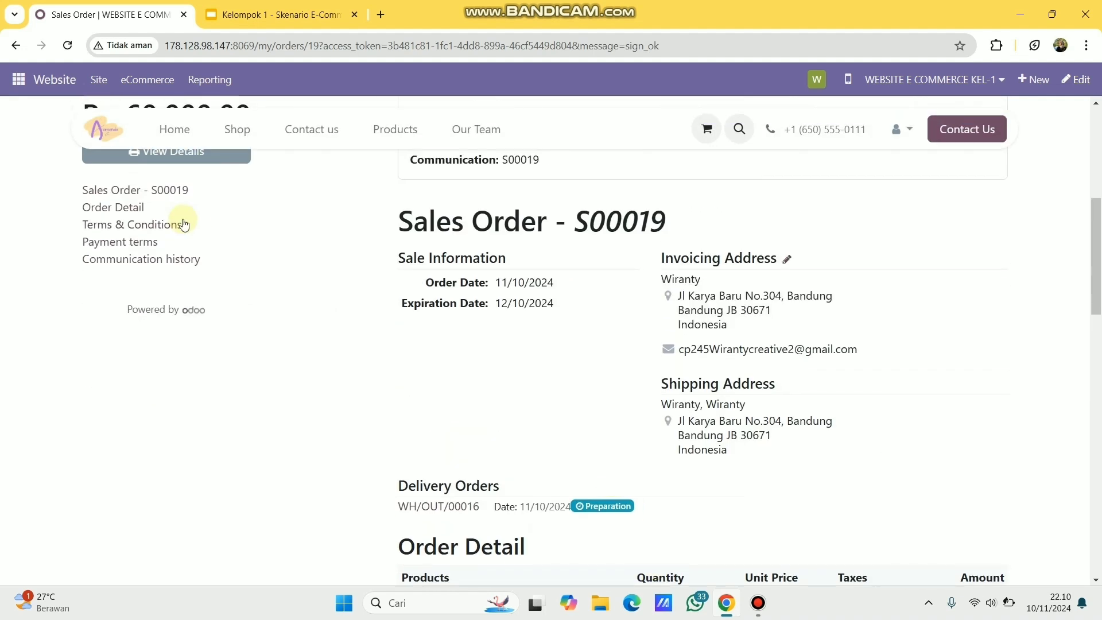
{"action": "left_click", "coordinate": [181, 286]}
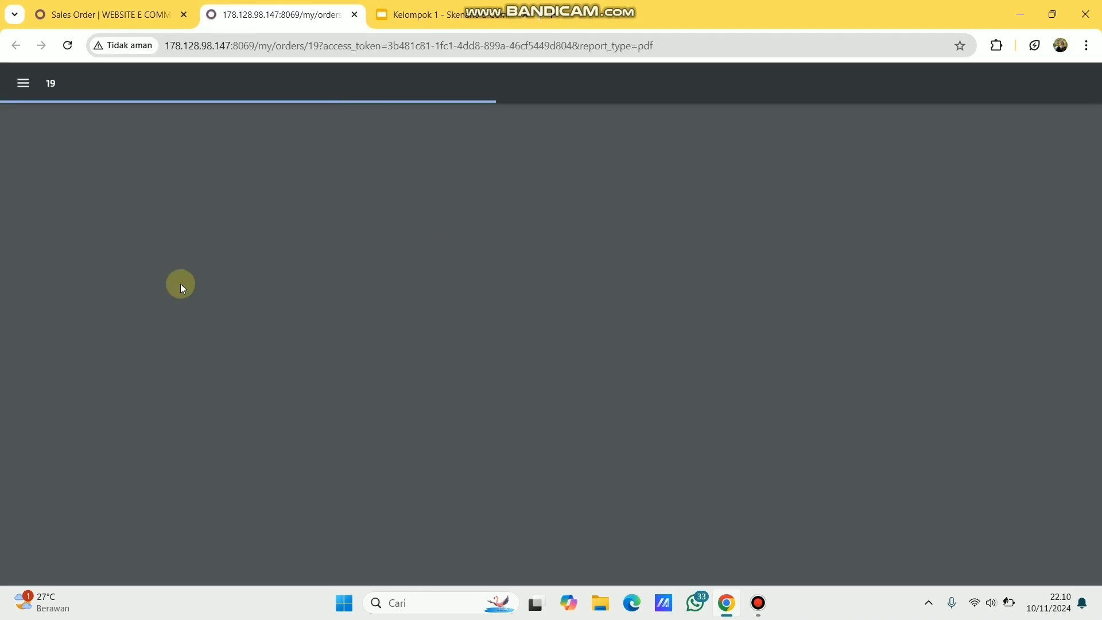
{"action": "scroll", "coordinate": [623, 377], "scroll_direction": "down", "scroll_amount": 3}
{"action": "scroll", "coordinate": [624, 377], "scroll_direction": "up", "scroll_amount": 3}
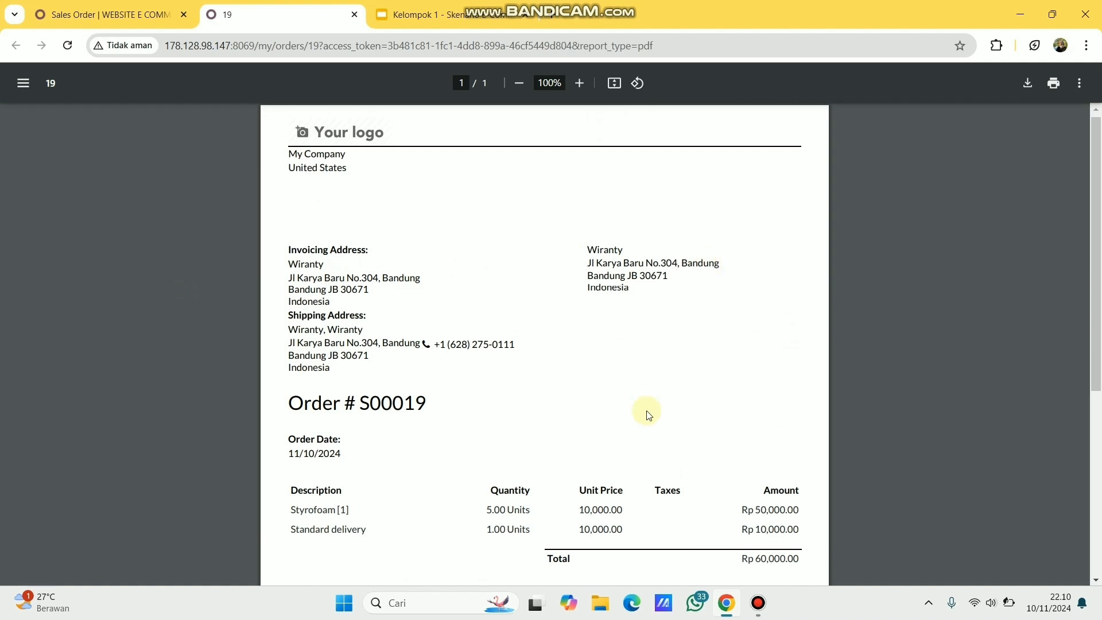
{"action": "scroll", "coordinate": [647, 413], "scroll_direction": "down", "scroll_amount": 5}
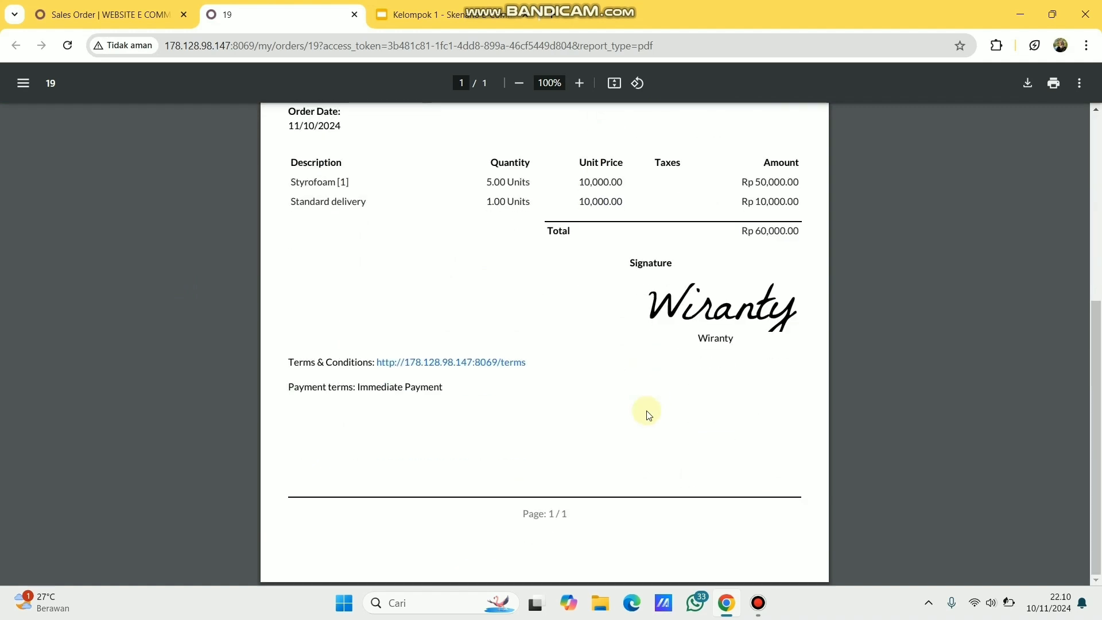
{"action": "left_click", "coordinate": [355, 16]}
{"action": "left_click", "coordinate": [152, 180]}
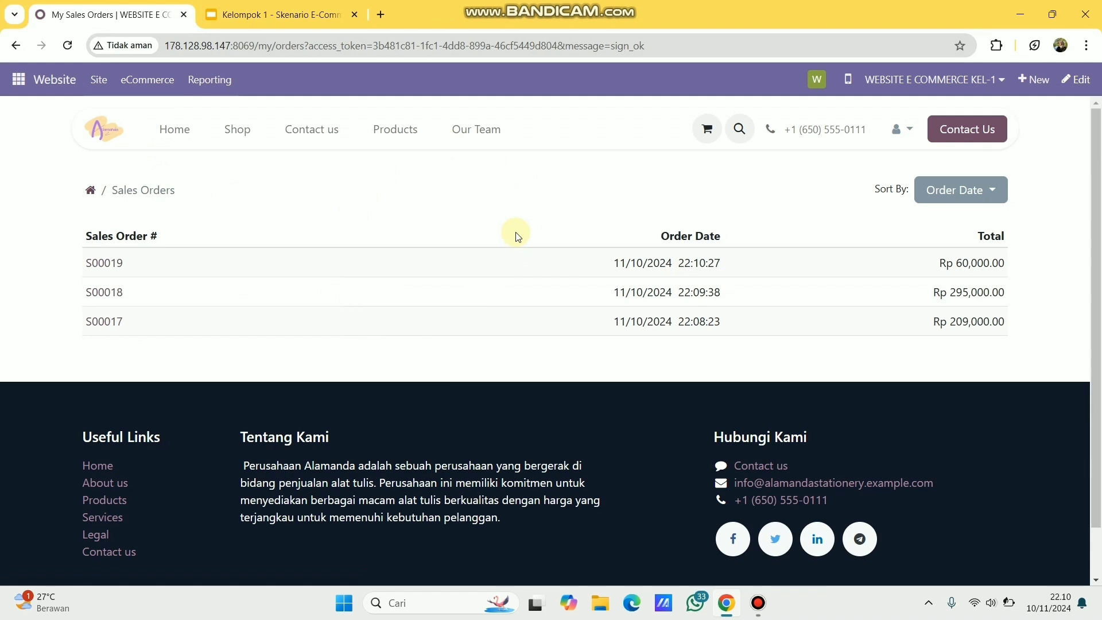
Open the Sales app and remove the My Quotations filter to show all quotations
{"action": "left_click", "coordinate": [16, 86]}
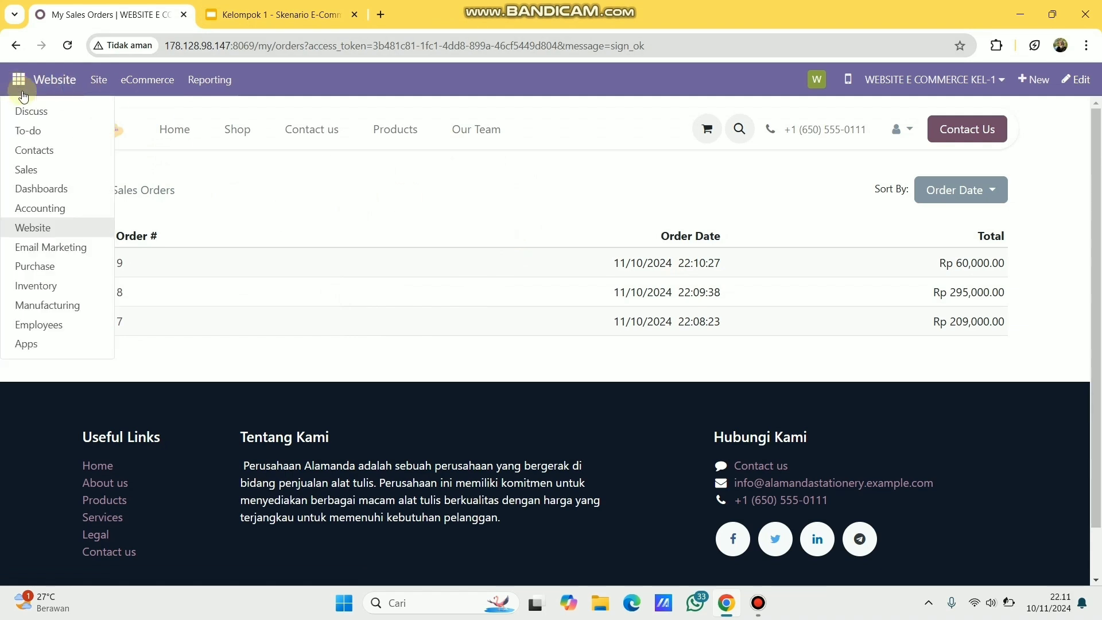
{"action": "left_click", "coordinate": [43, 175]}
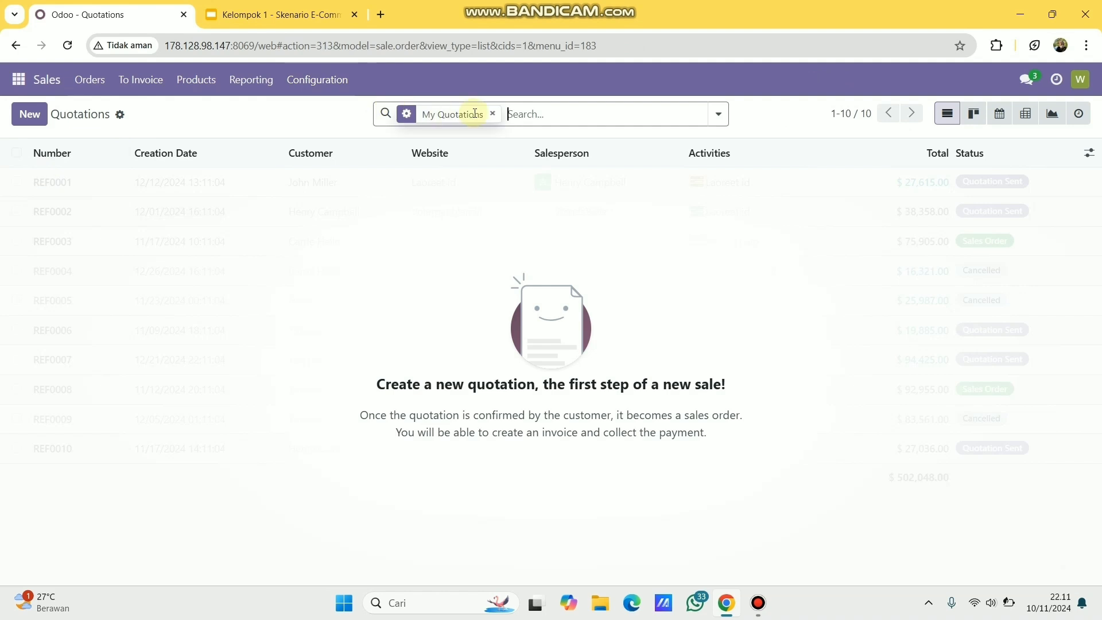
{"action": "left_click", "coordinate": [493, 114]}
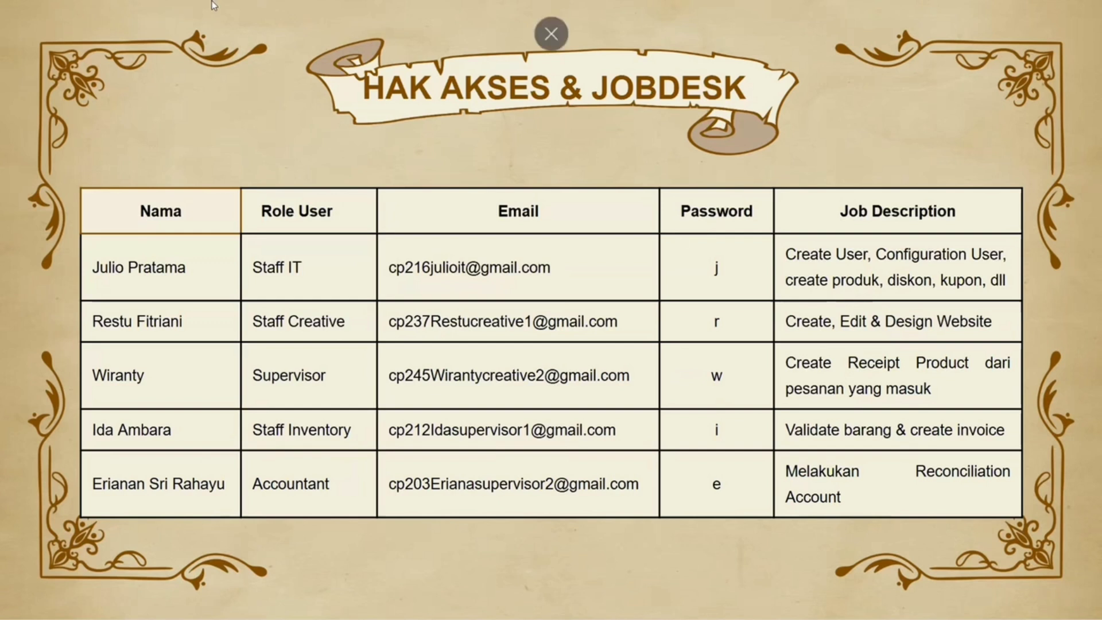
On the Odoo login page, enter the inventory staff user's saved e-mail
{"action": "key", "text": "F11"}
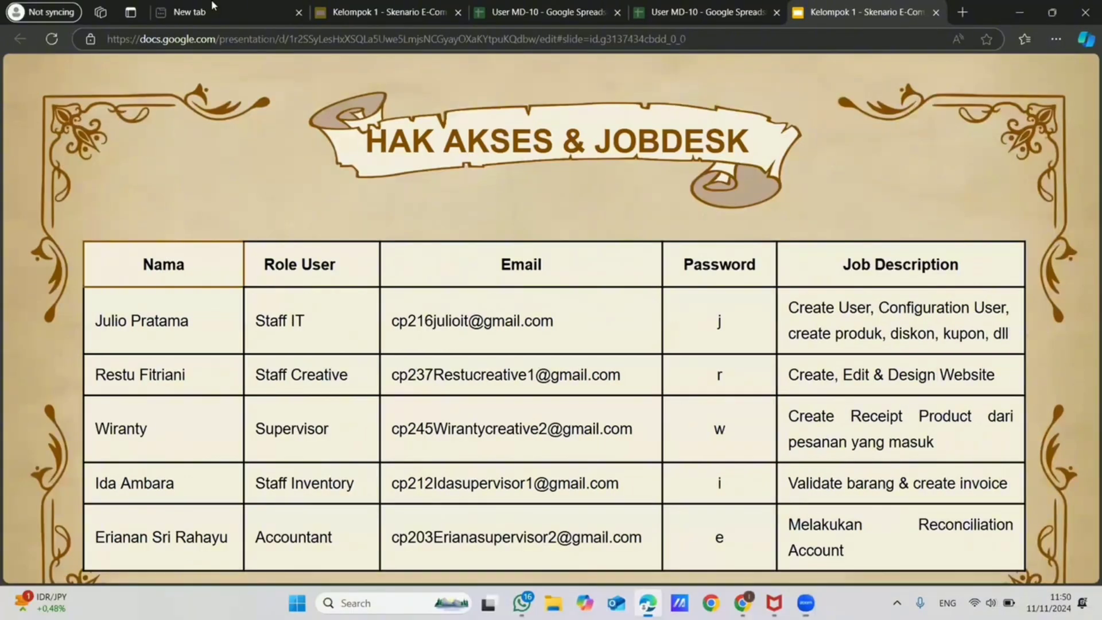
{"action": "mouse_move", "coordinate": [750, 598]}
{"action": "left_click", "coordinate": [729, 541]}
{"action": "left_click", "coordinate": [454, 262]}
{"action": "key", "text": "ctrl+v"}
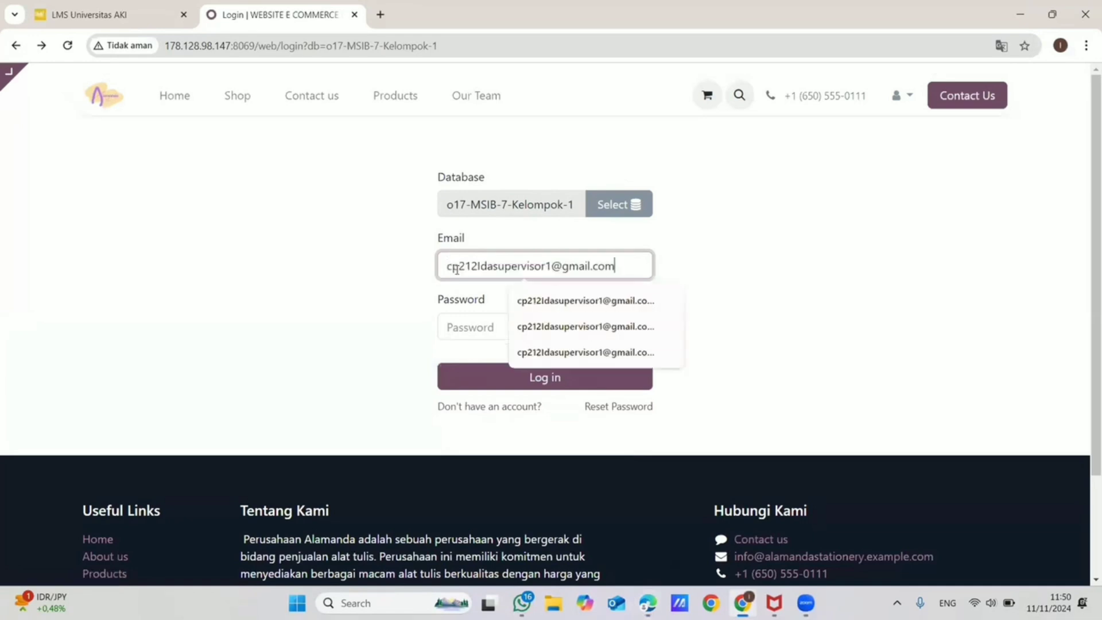
Log in as the inventory user and open Inventory's Delivery Orders list down to WH/OUT/00014–00016
{"action": "left_click", "coordinate": [468, 325]}
{"action": "left_click", "coordinate": [553, 378]}
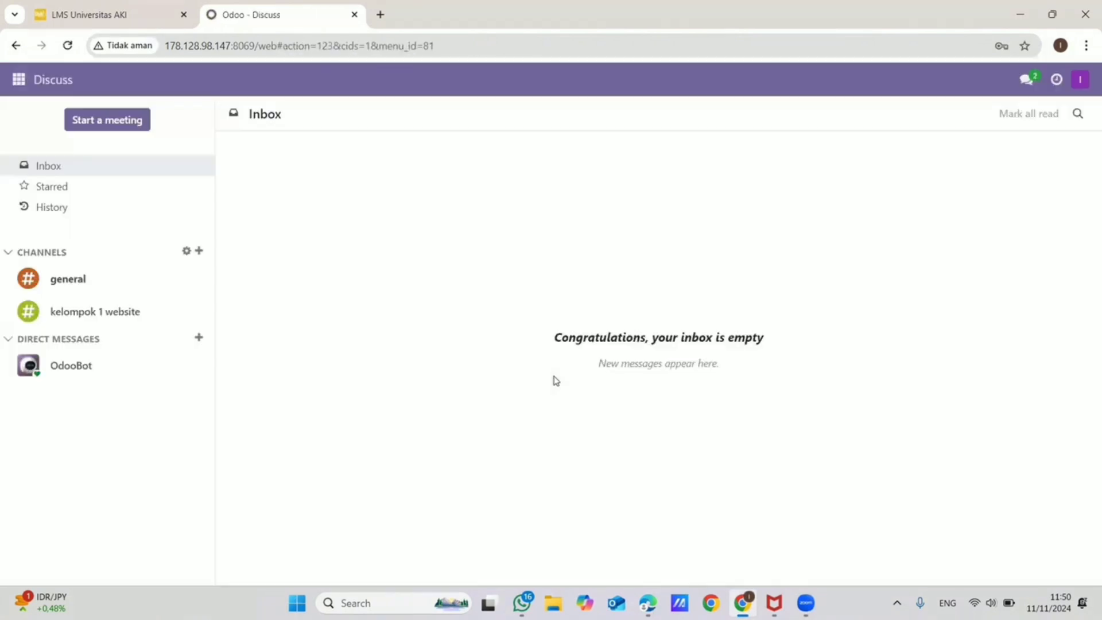
{"action": "left_click", "coordinate": [19, 77]}
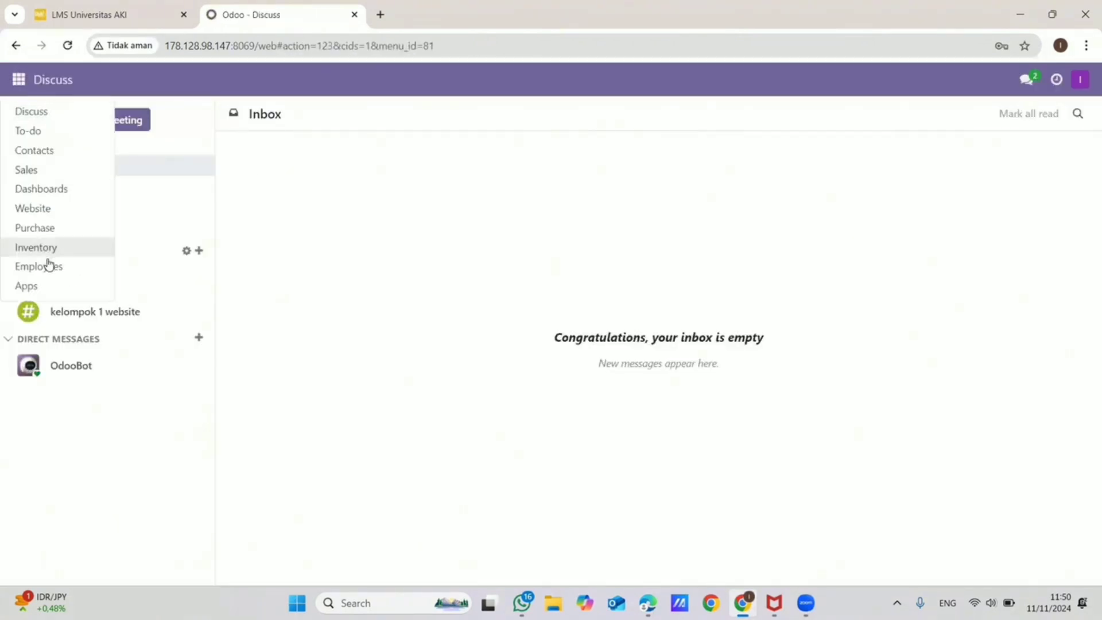
{"action": "left_click", "coordinate": [47, 249]}
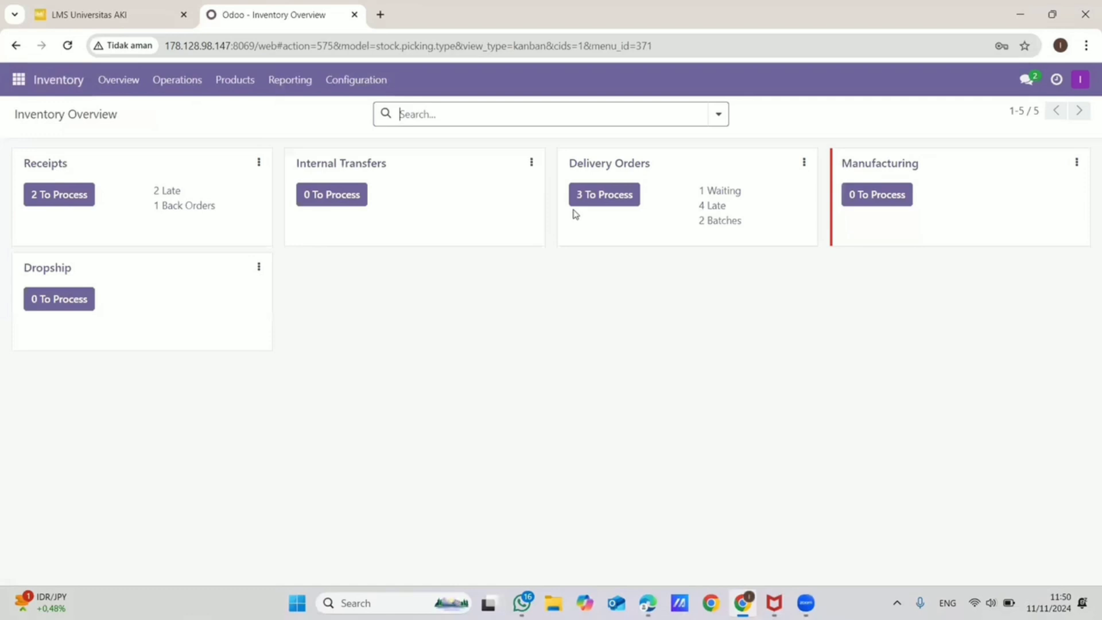
{"action": "left_click", "coordinate": [614, 165]}
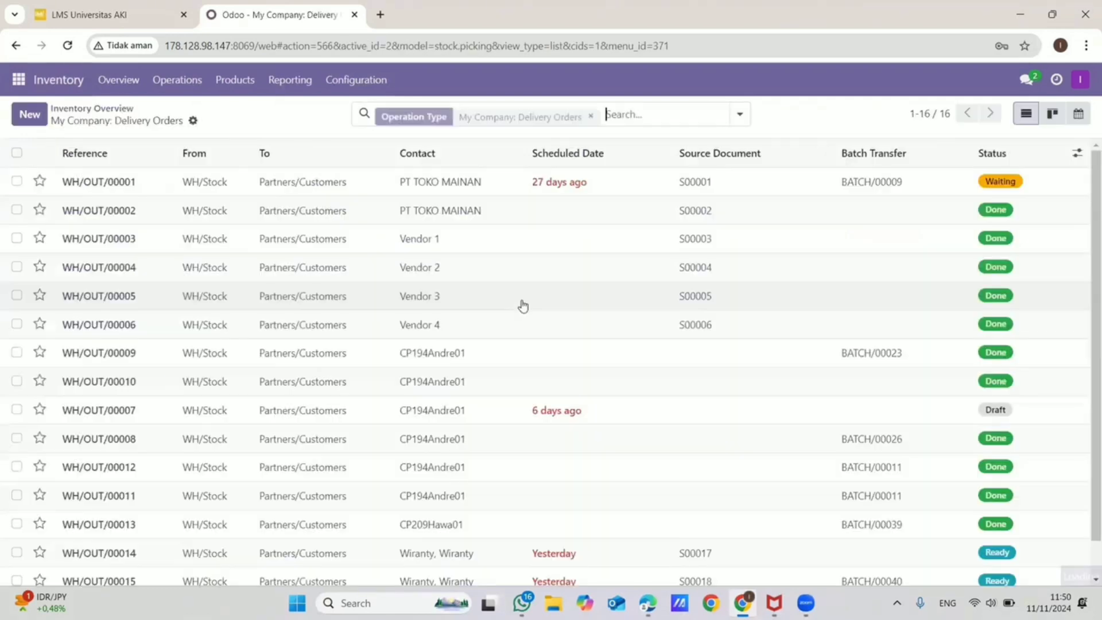
{"action": "scroll", "coordinate": [541, 420], "scroll_direction": "down", "scroll_amount": 1}
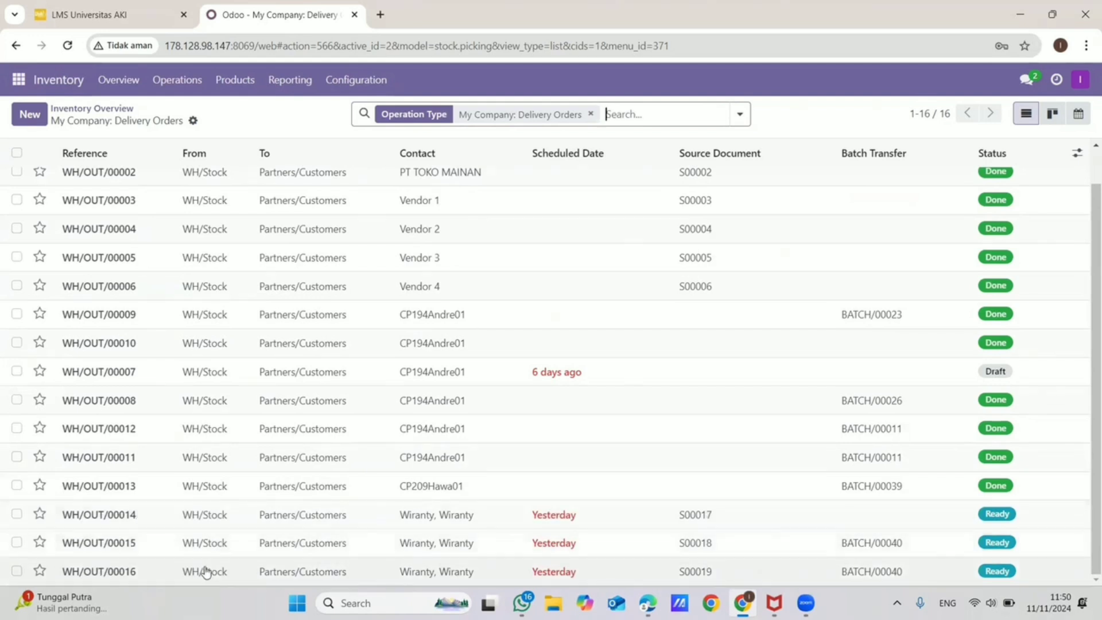
Validate delivery WH/OUT/00014, confirm it, and return to the delivery orders list
{"action": "double_click", "coordinate": [281, 515]}
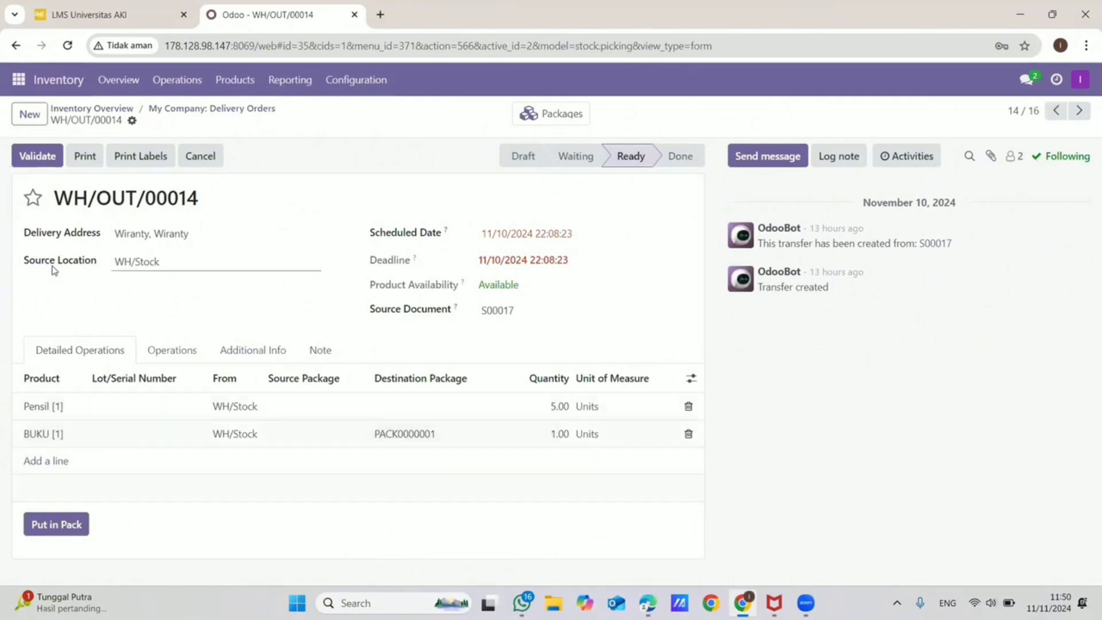
{"action": "left_click", "coordinate": [39, 156]}
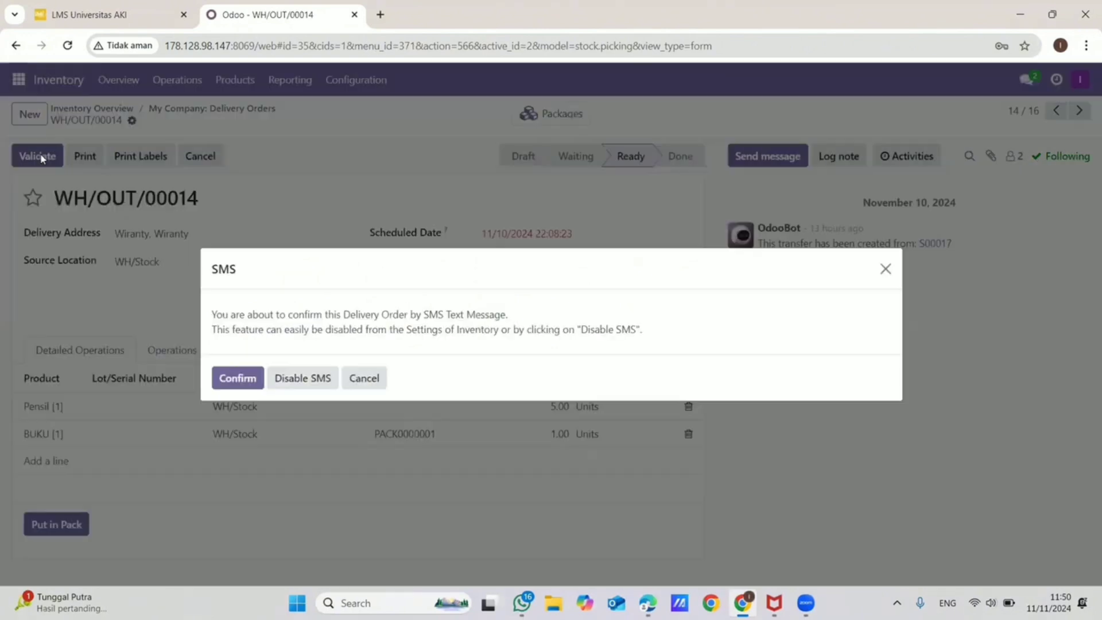
{"action": "left_click", "coordinate": [245, 381]}
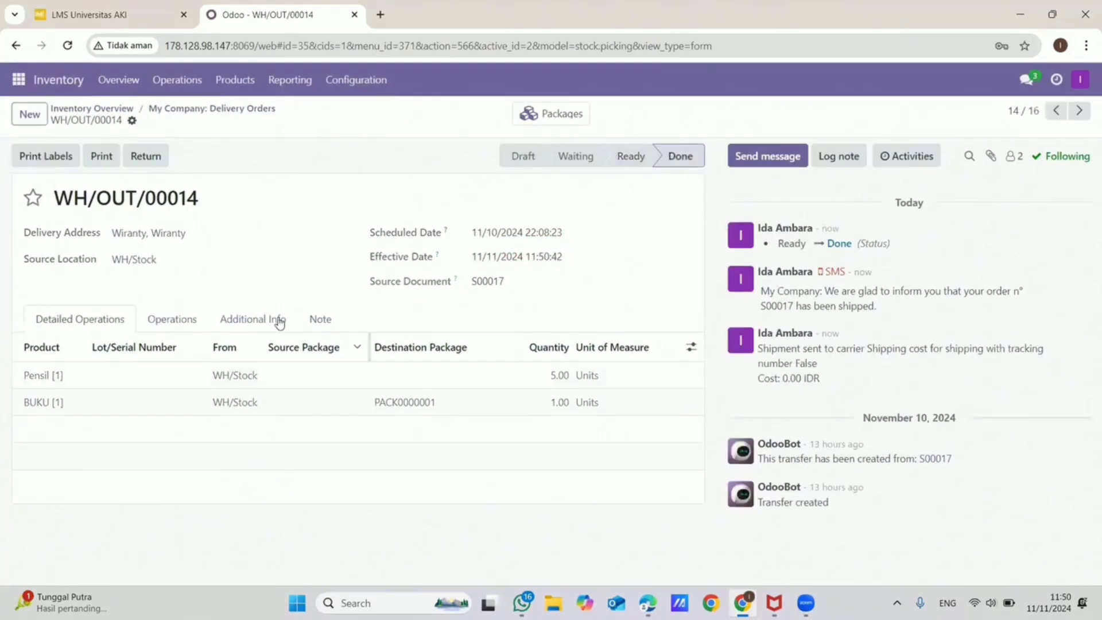
{"action": "left_click", "coordinate": [16, 45]}
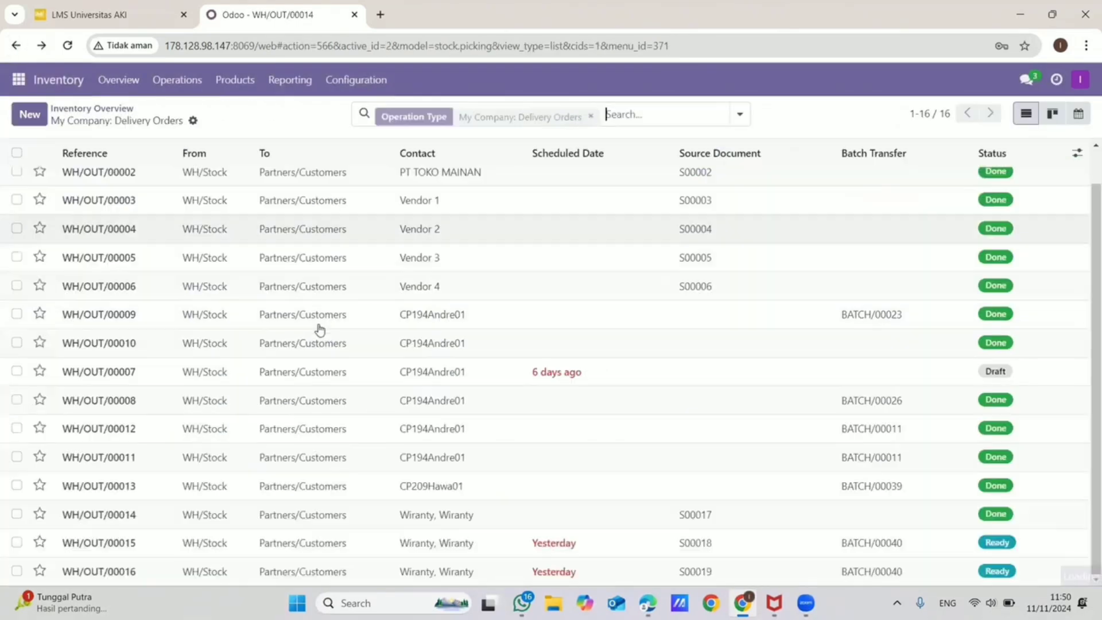
Validate deliveries WH/OUT/00015 for S00018 and WH/OUT/00016 for S00019 so both are Done
{"action": "left_click", "coordinate": [417, 542]}
{"action": "left_click", "coordinate": [53, 155]}
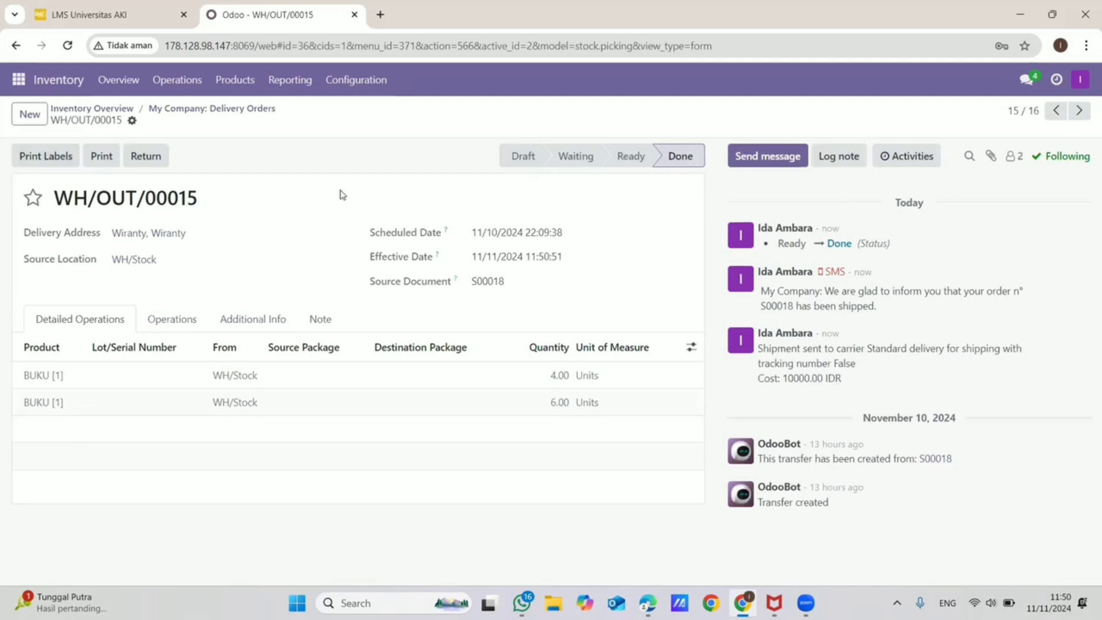
{"action": "left_click", "coordinate": [15, 46]}
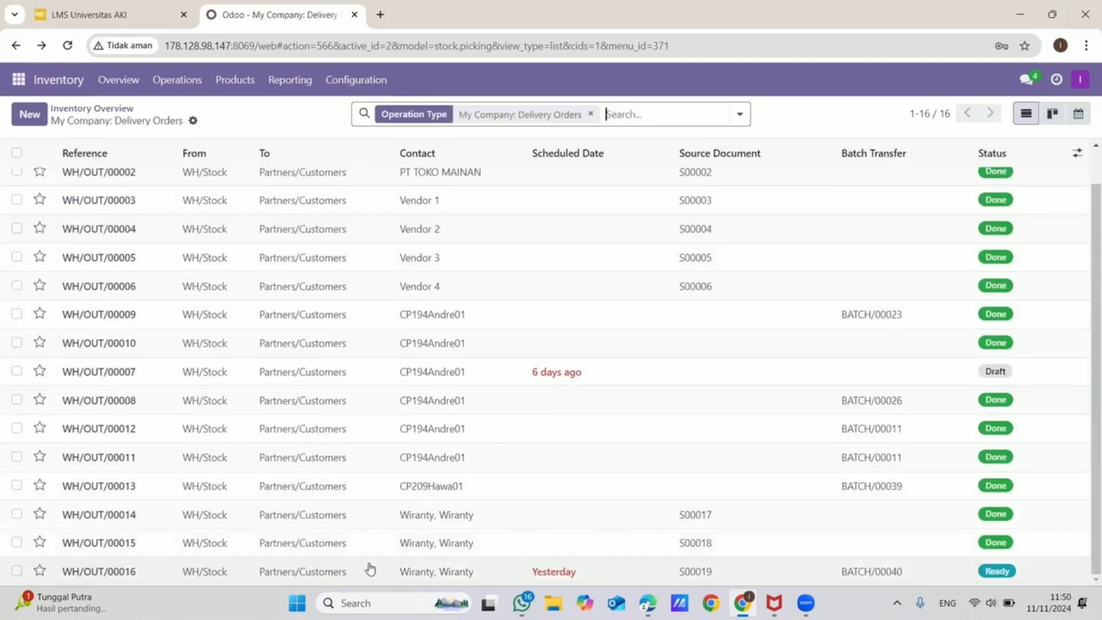
{"action": "left_click", "coordinate": [369, 569]}
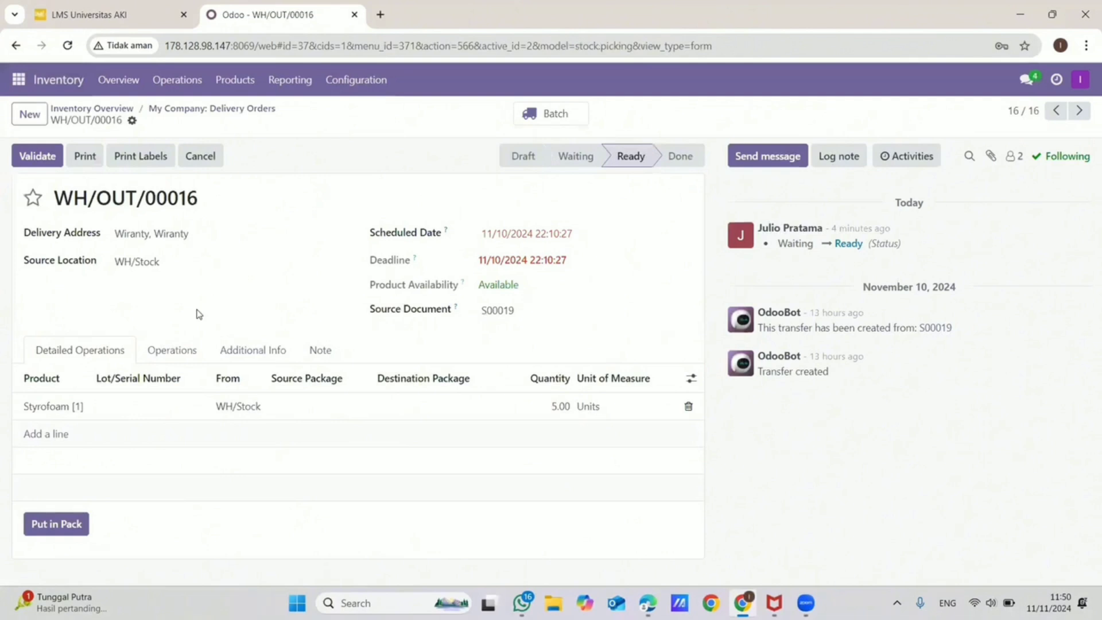
{"action": "left_click", "coordinate": [40, 156]}
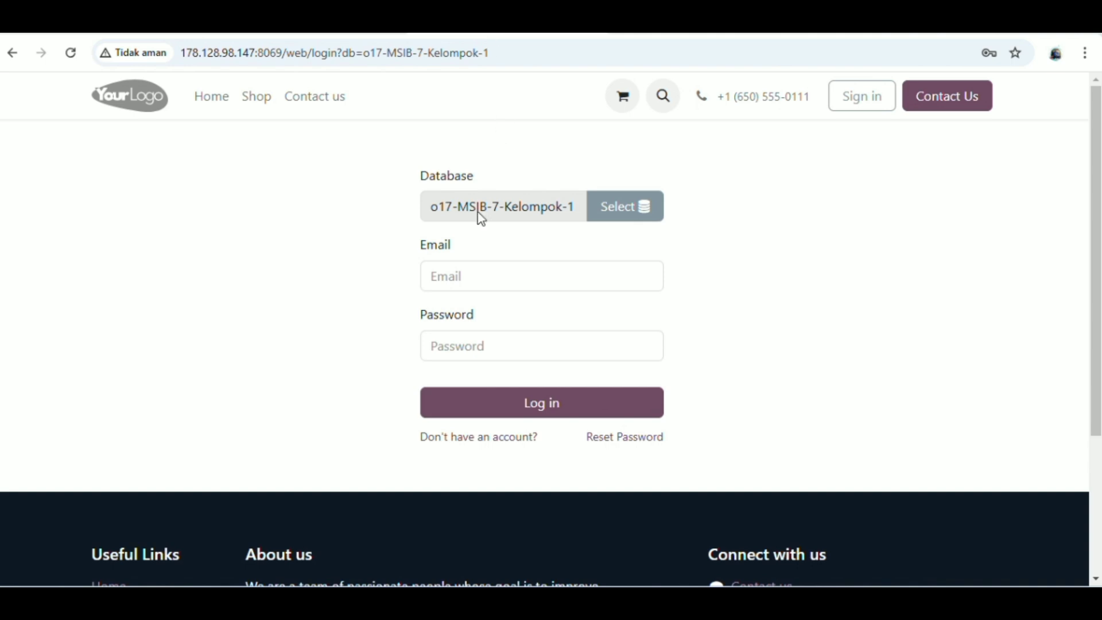
Sign back in with the second supervisor's saved e-mail suggestion and account password
{"action": "left_click", "coordinate": [488, 269]}
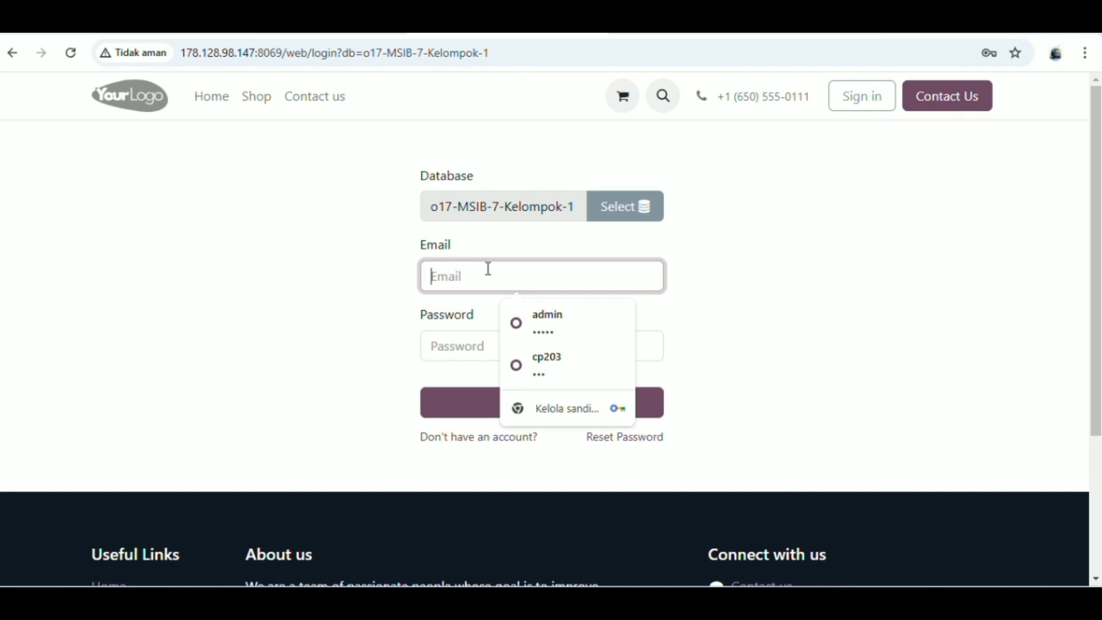
{"action": "type", "text": "cp203"}
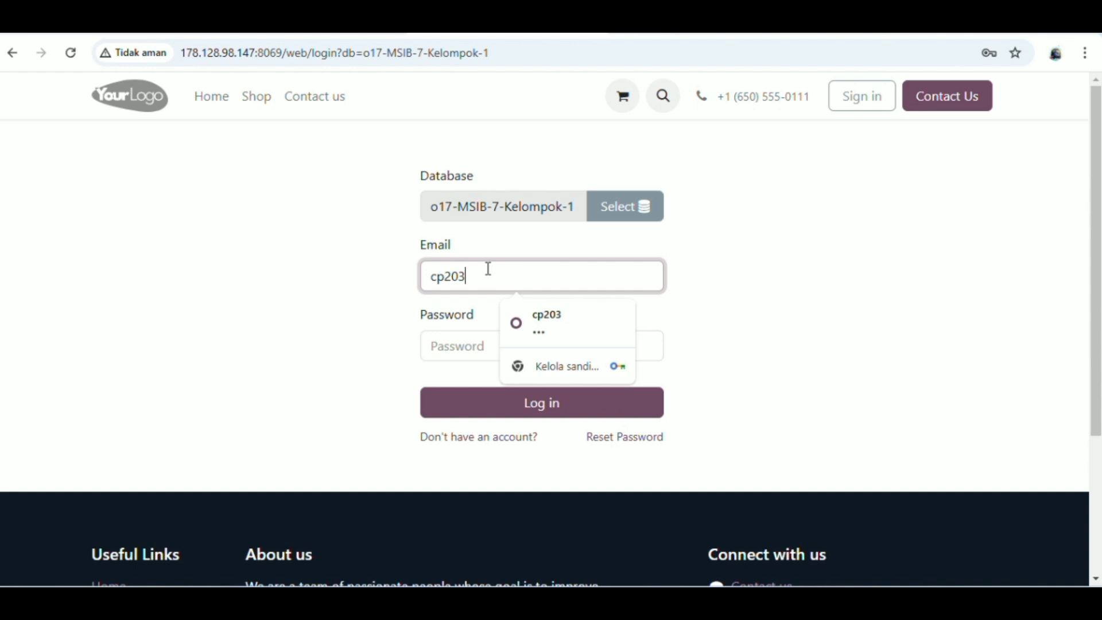
{"action": "type", "text": "Eri"}
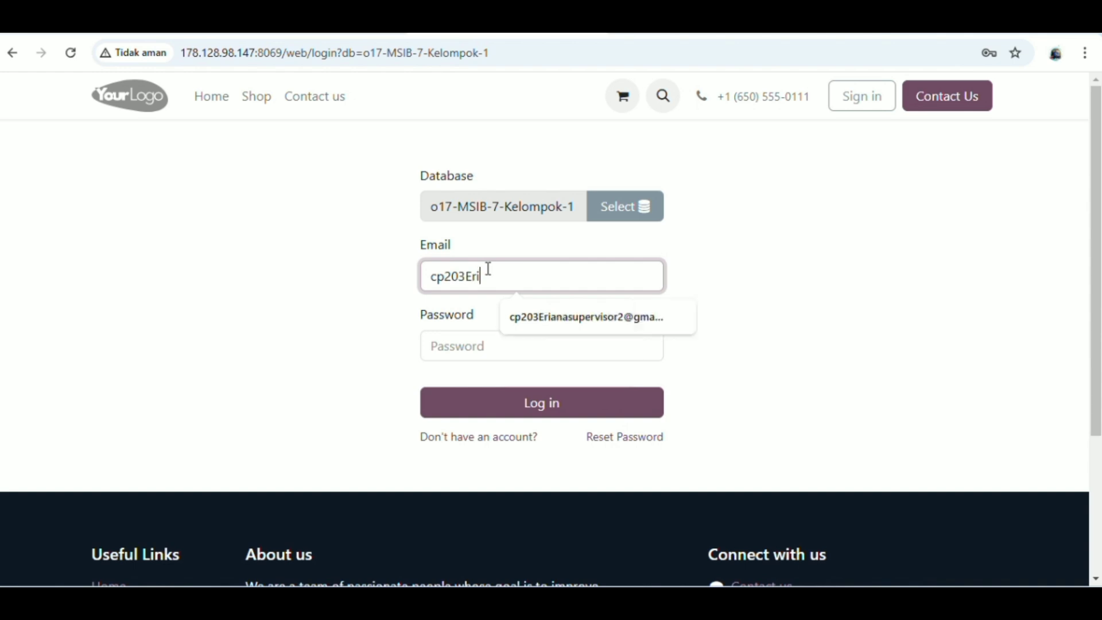
{"action": "left_click", "coordinate": [539, 312]}
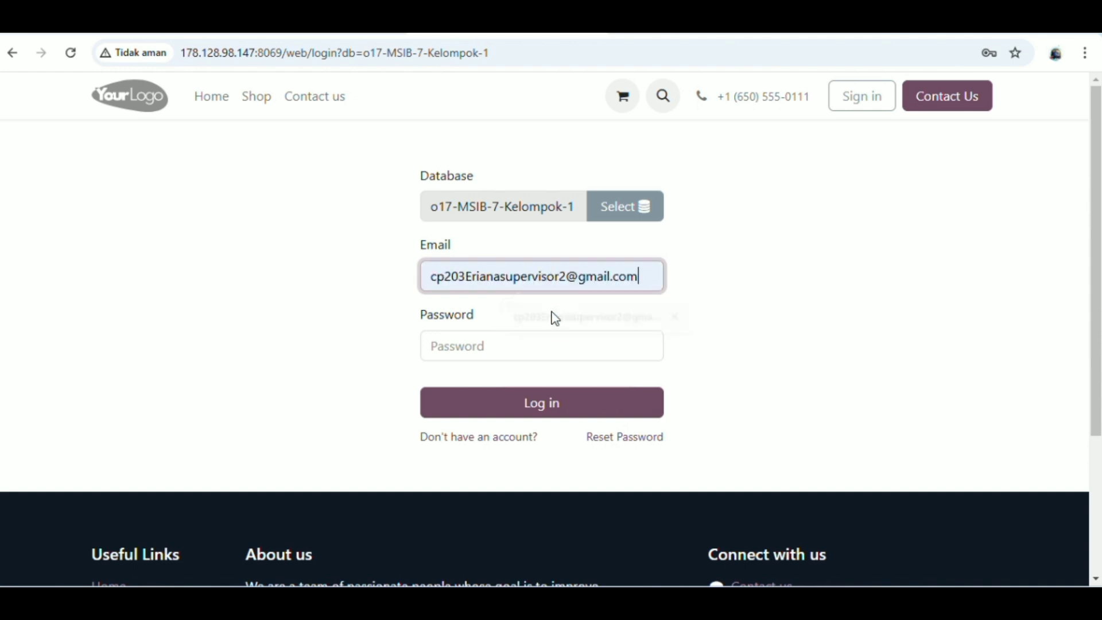
{"action": "left_click", "coordinate": [512, 348]}
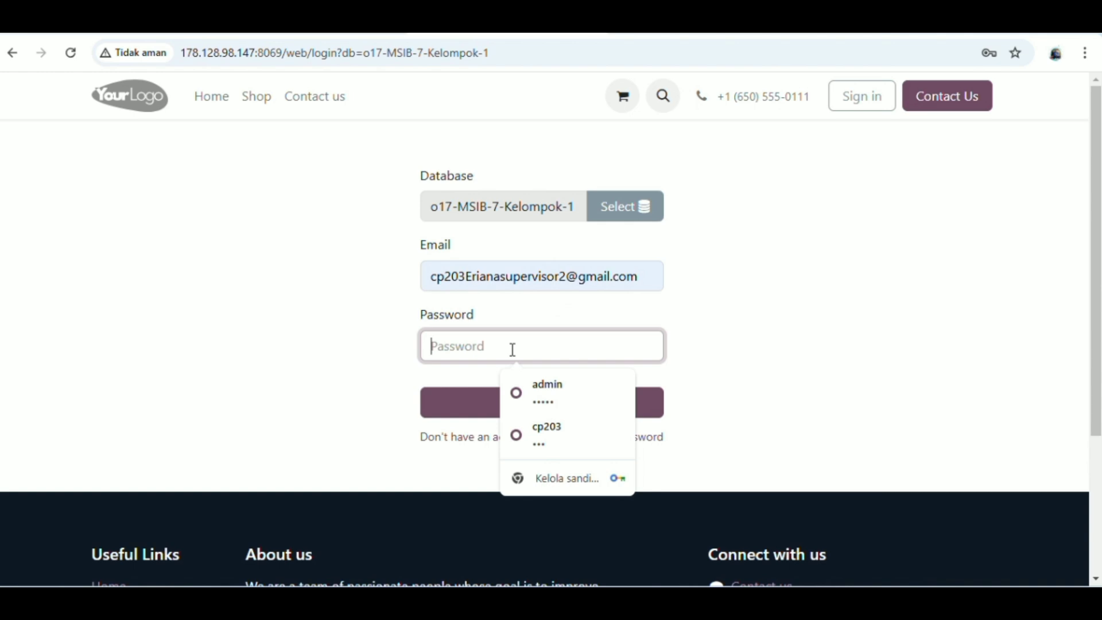
{"action": "type", "text": "a"}
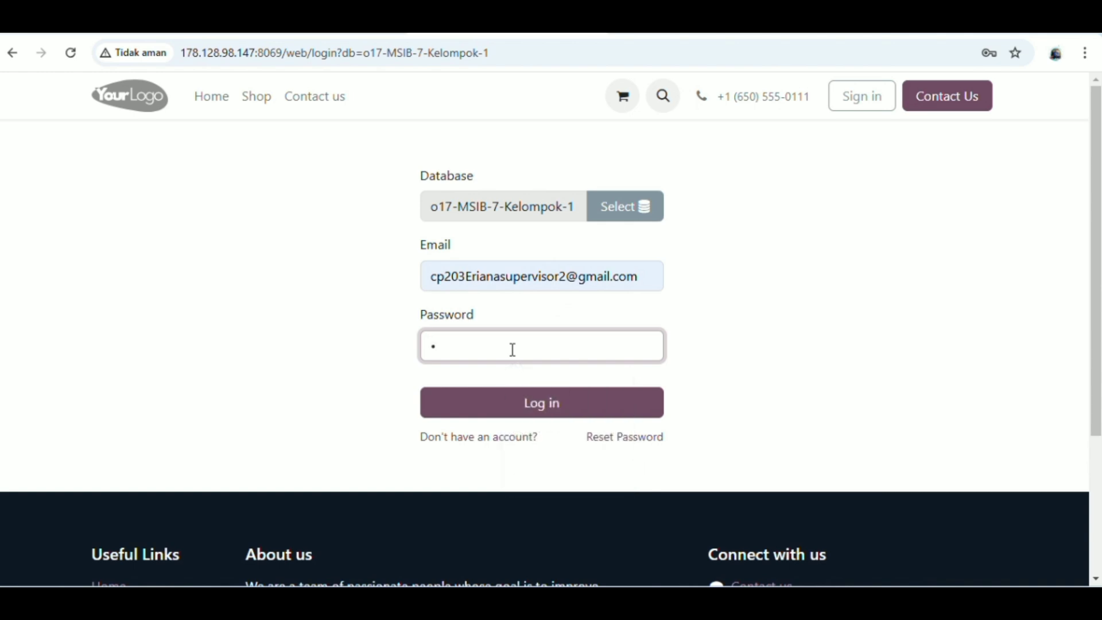
{"action": "left_click", "coordinate": [534, 408]}
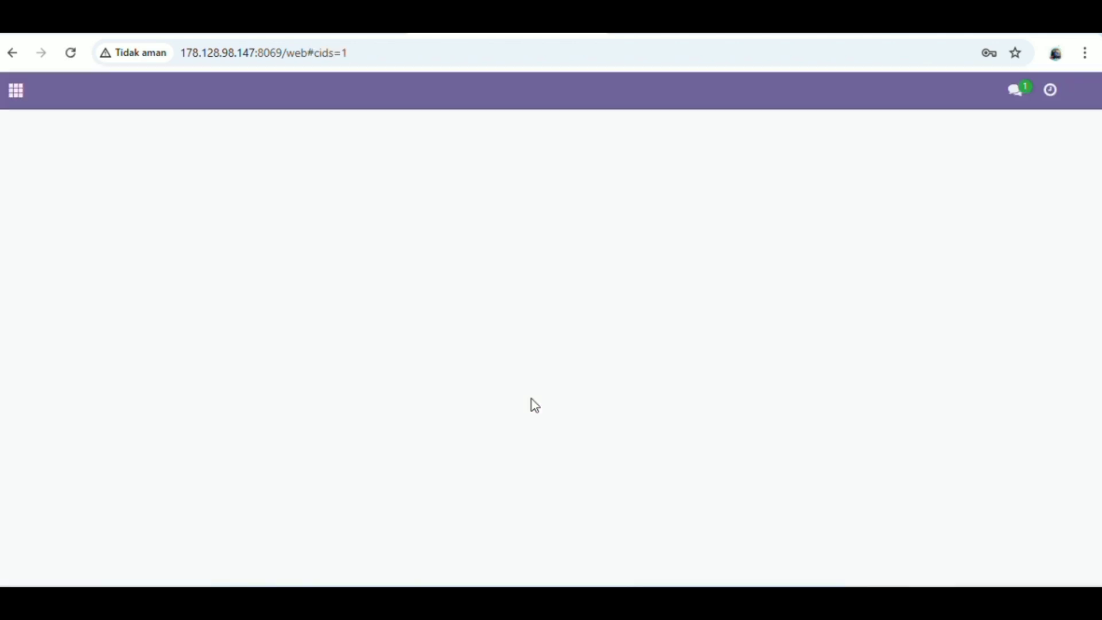
{"action": "left_click", "coordinate": [102, 354]}
{"action": "left_click", "coordinate": [16, 90]}
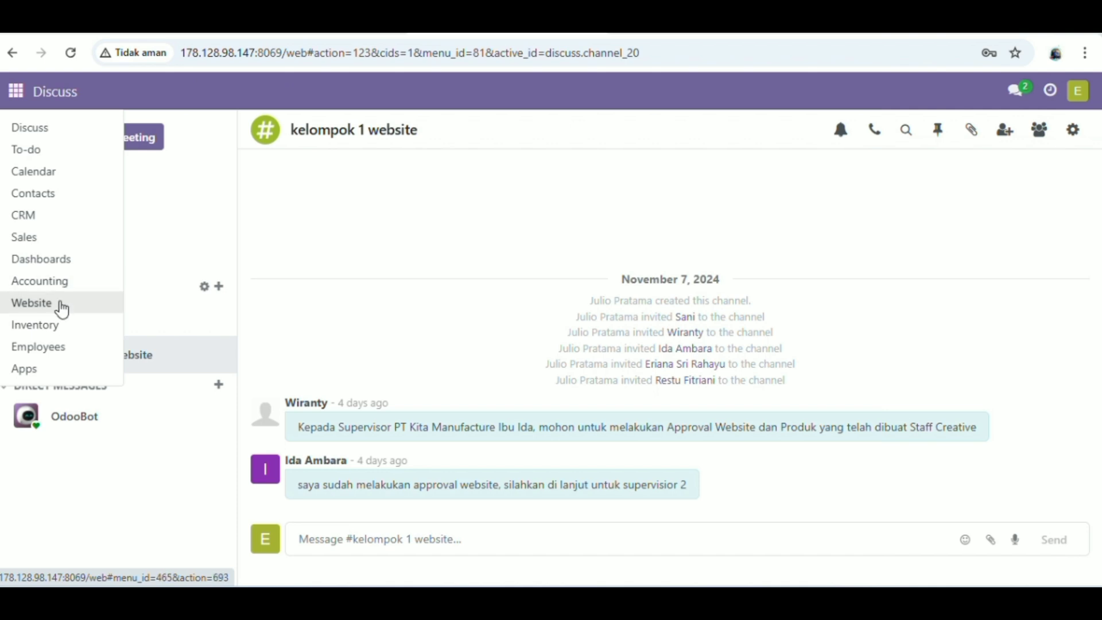
Open the Website app and drop down the My Website site switcher
{"action": "left_click", "coordinate": [62, 308]}
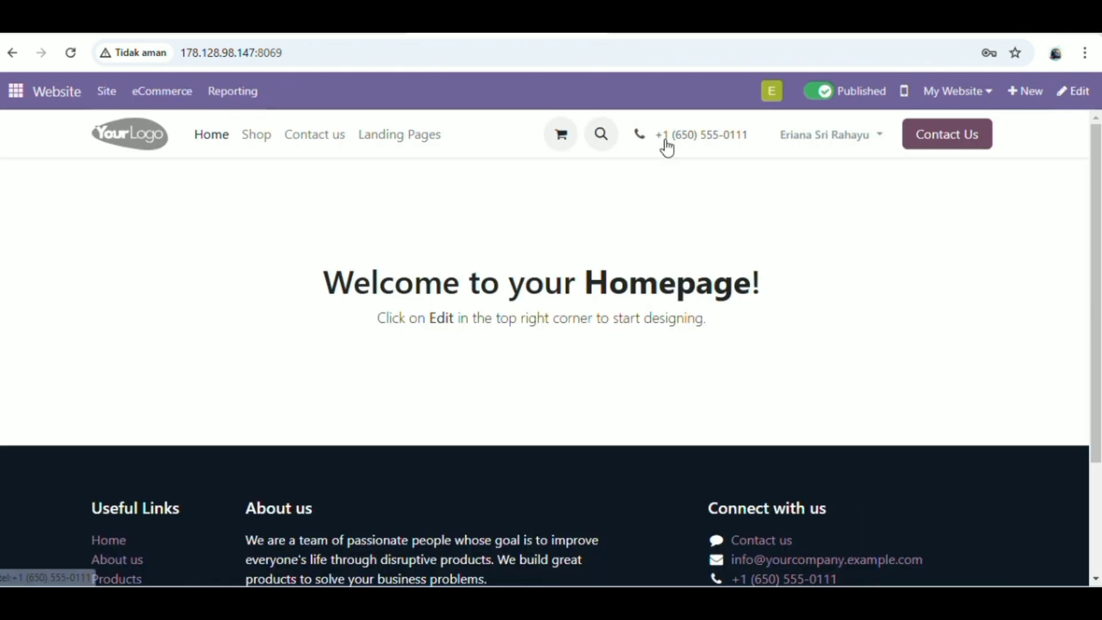
{"action": "left_click", "coordinate": [983, 95]}
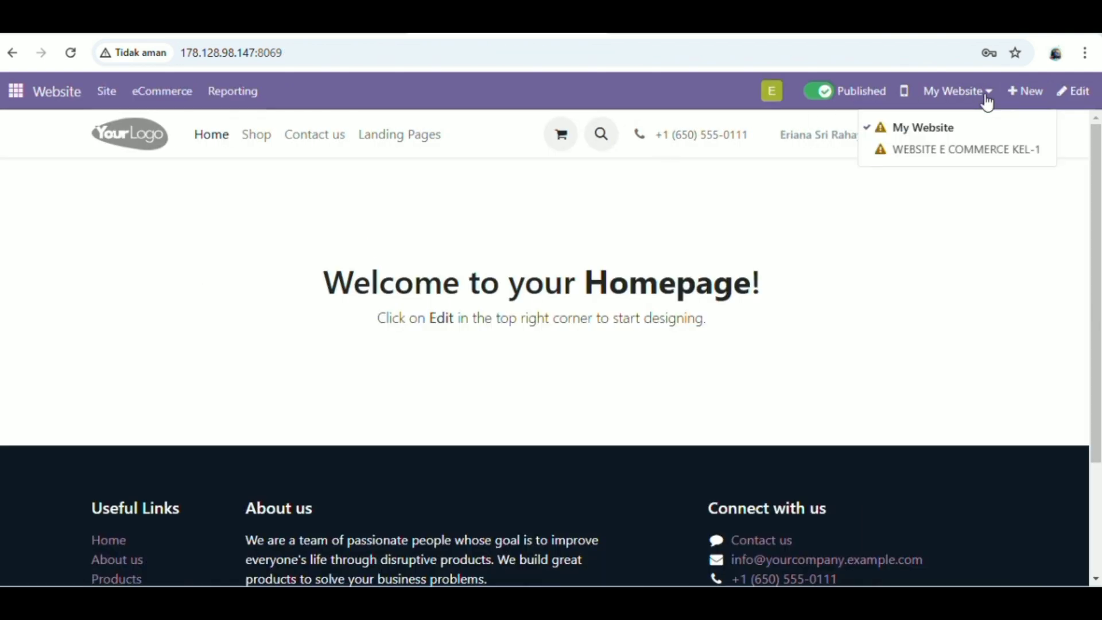
Switch to WEBSITE E COMMERCE KEL-1, dismiss the domain warning, and list eCommerce orders S00017–S00019
{"action": "left_click", "coordinate": [966, 149]}
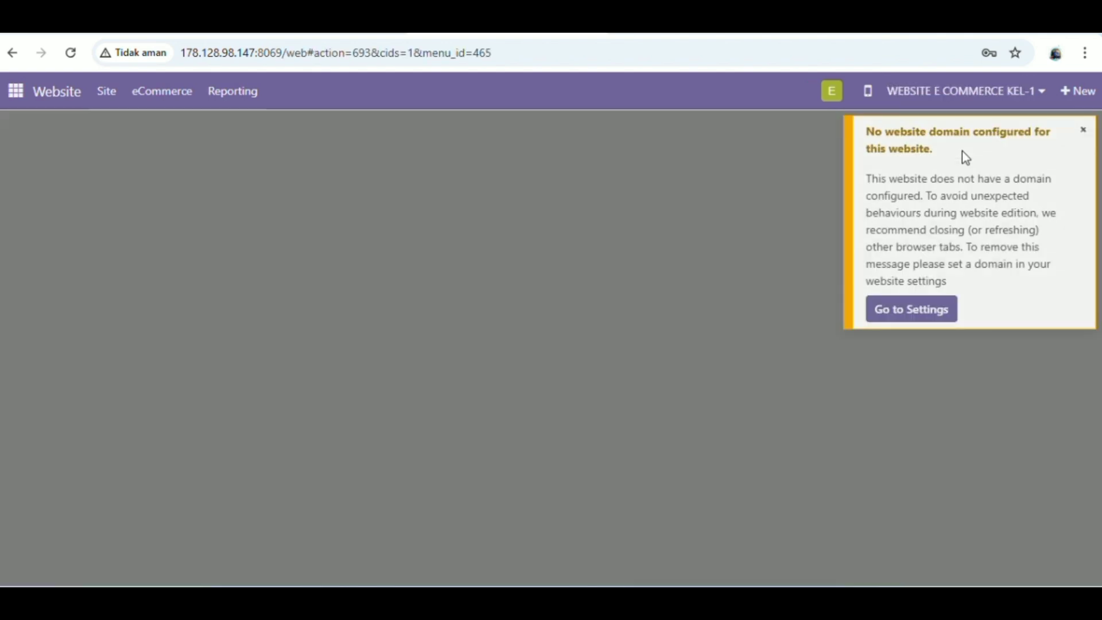
{"action": "left_click", "coordinate": [1085, 131]}
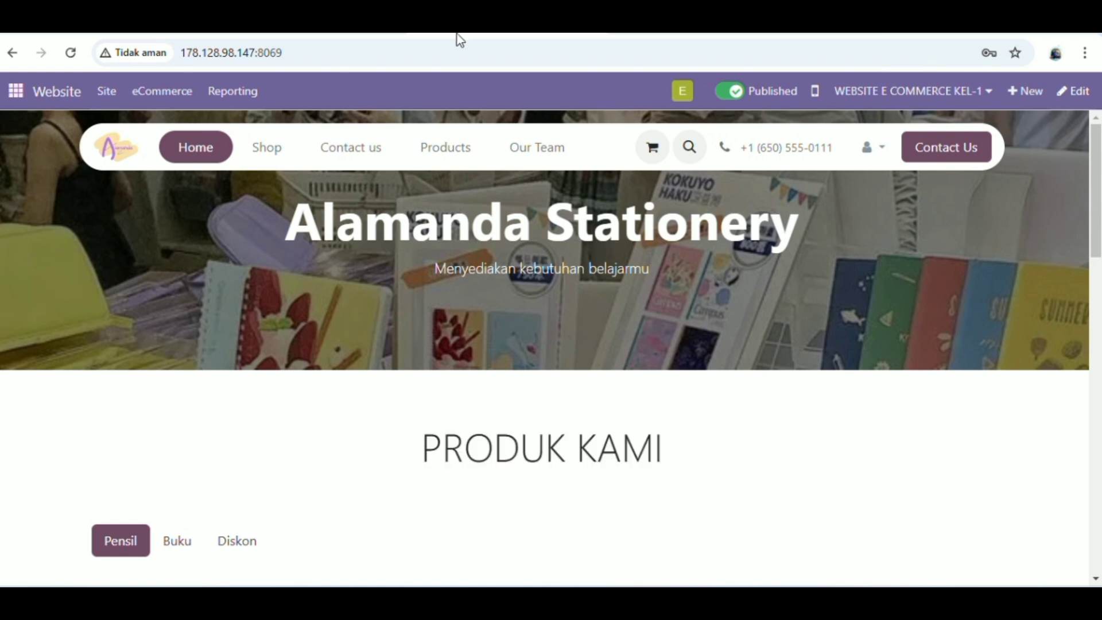
{"action": "left_click", "coordinate": [111, 91]}
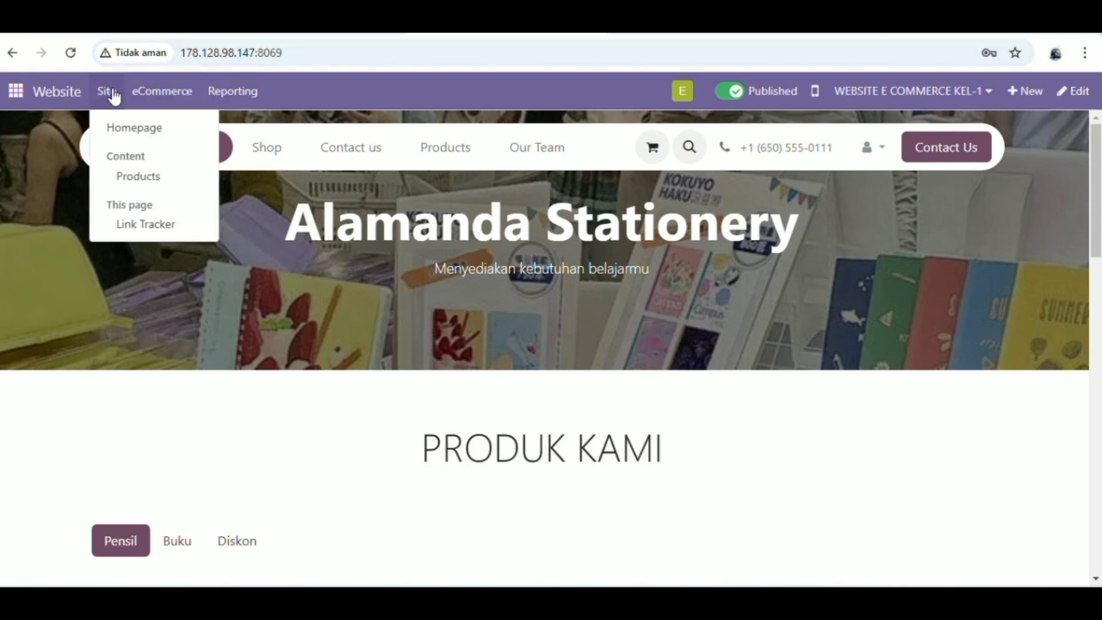
{"action": "left_click", "coordinate": [160, 93]}
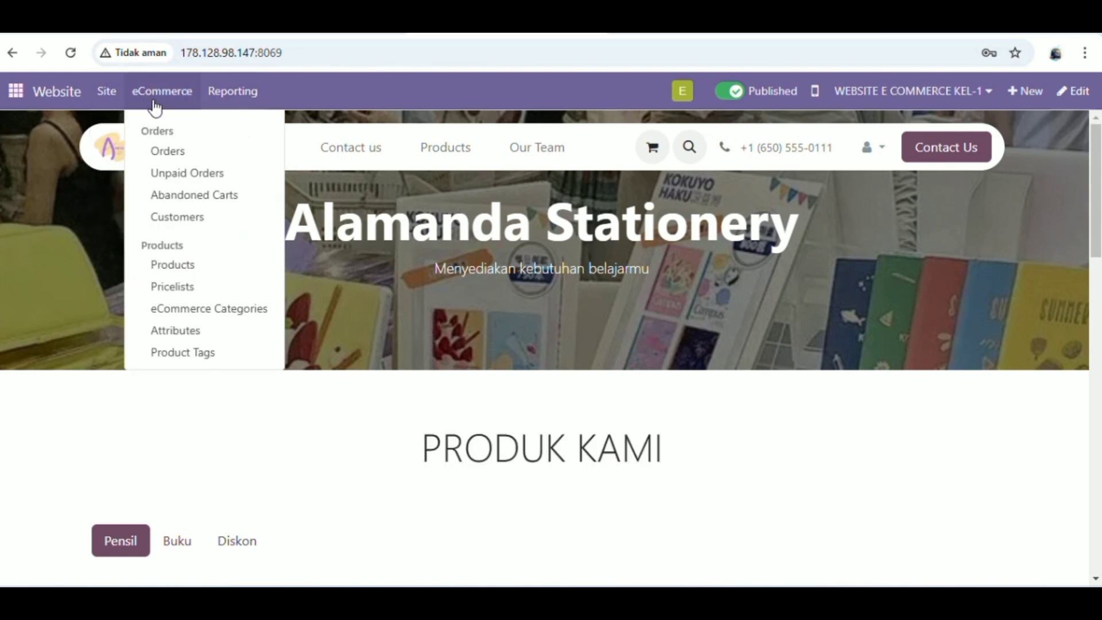
{"action": "left_click", "coordinate": [189, 153]}
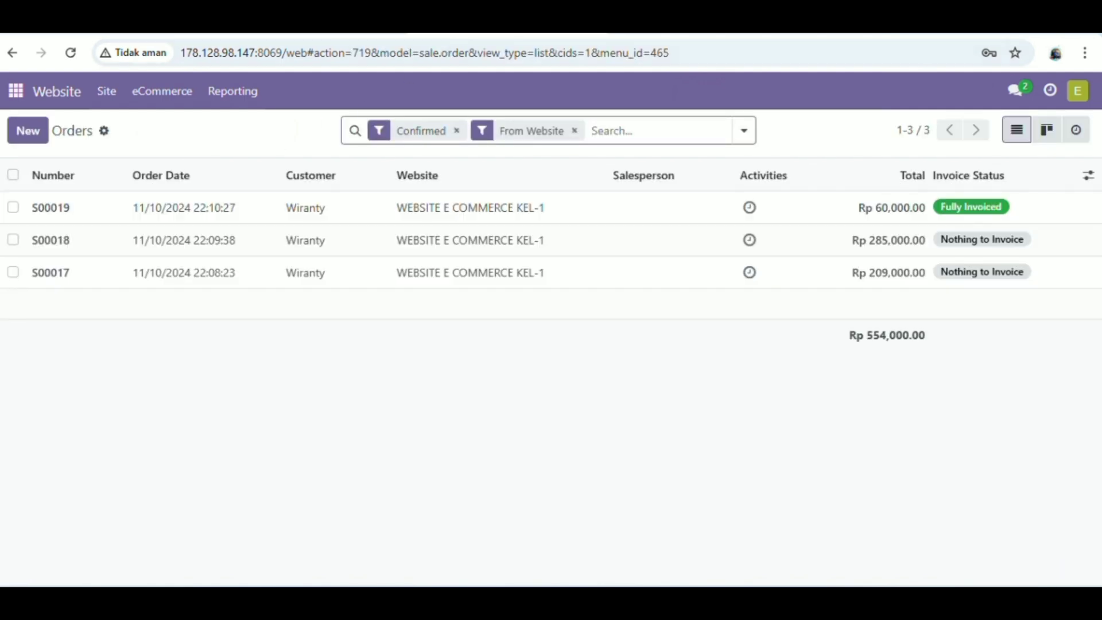
{"action": "left_click", "coordinate": [474, 30]}
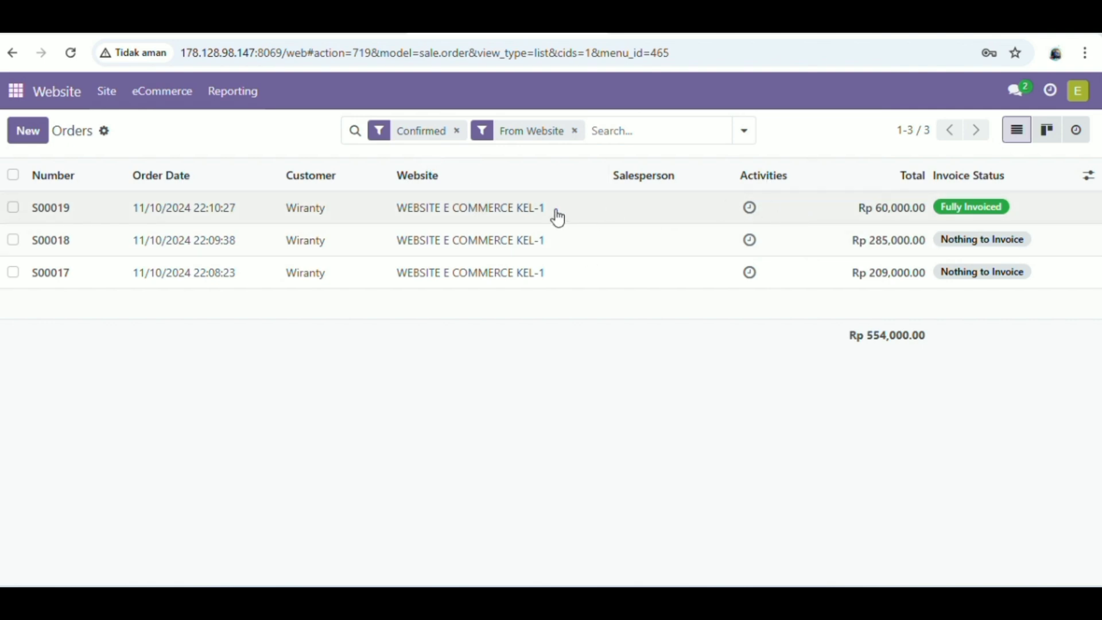
Open order S00019 and review its invoice INV/2024/00001
{"action": "double_click", "coordinate": [400, 217]}
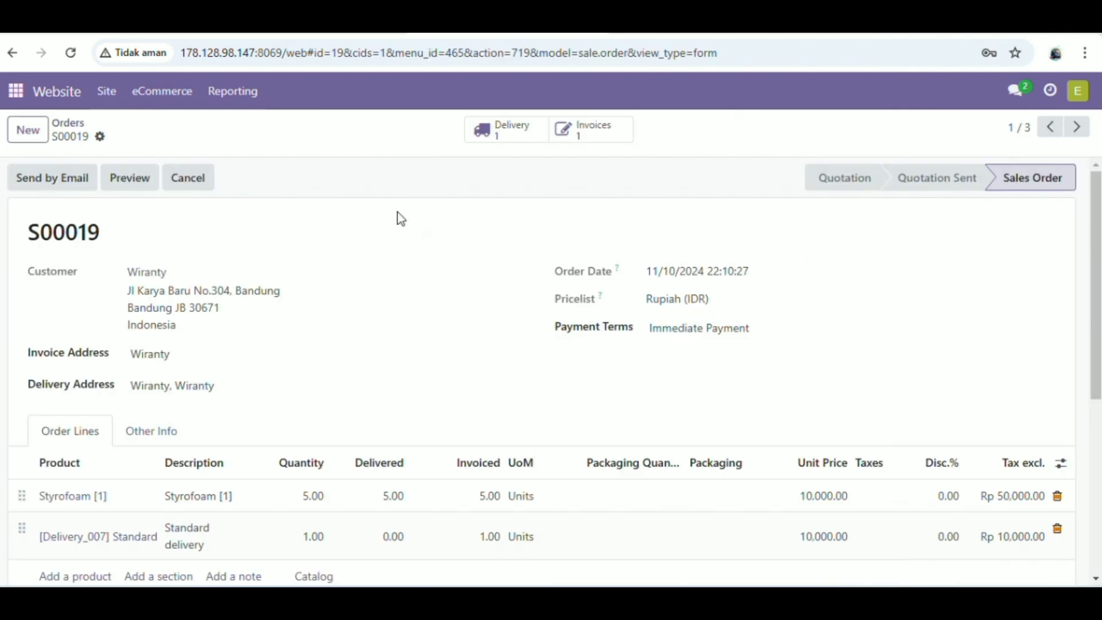
{"action": "scroll", "coordinate": [390, 316], "scroll_direction": "down", "scroll_amount": 1}
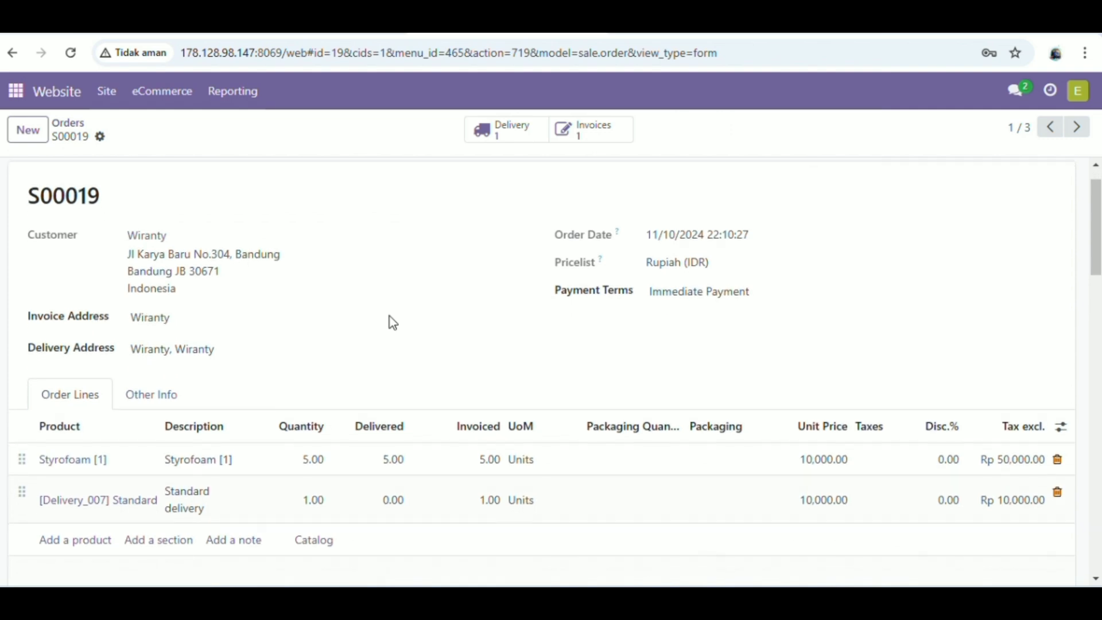
{"action": "scroll", "coordinate": [390, 316], "scroll_direction": "up", "scroll_amount": 1}
{"action": "scroll", "coordinate": [389, 316], "scroll_direction": "down", "scroll_amount": 1}
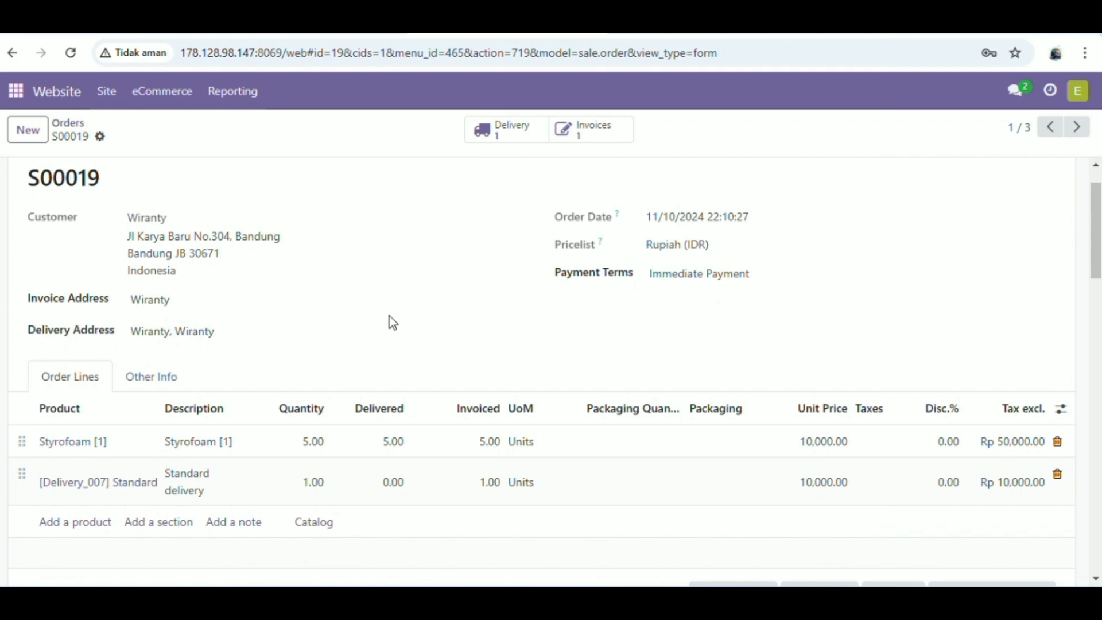
{"action": "scroll", "coordinate": [389, 316], "scroll_direction": "down", "scroll_amount": 1}
{"action": "scroll", "coordinate": [390, 316], "scroll_direction": "up", "scroll_amount": 1}
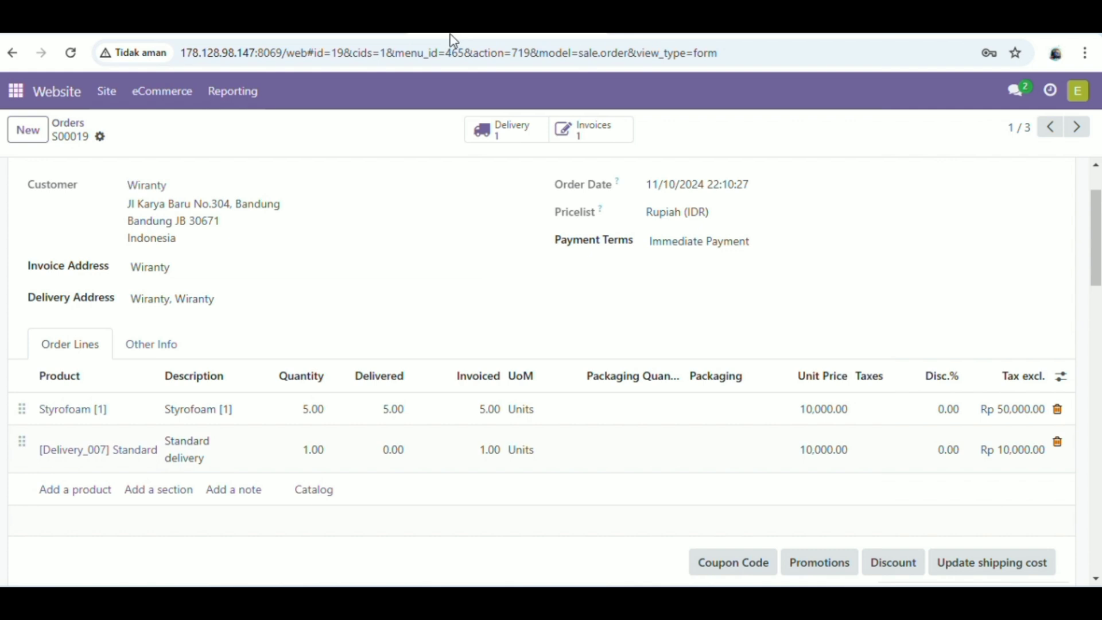
{"action": "left_click", "coordinate": [590, 133]}
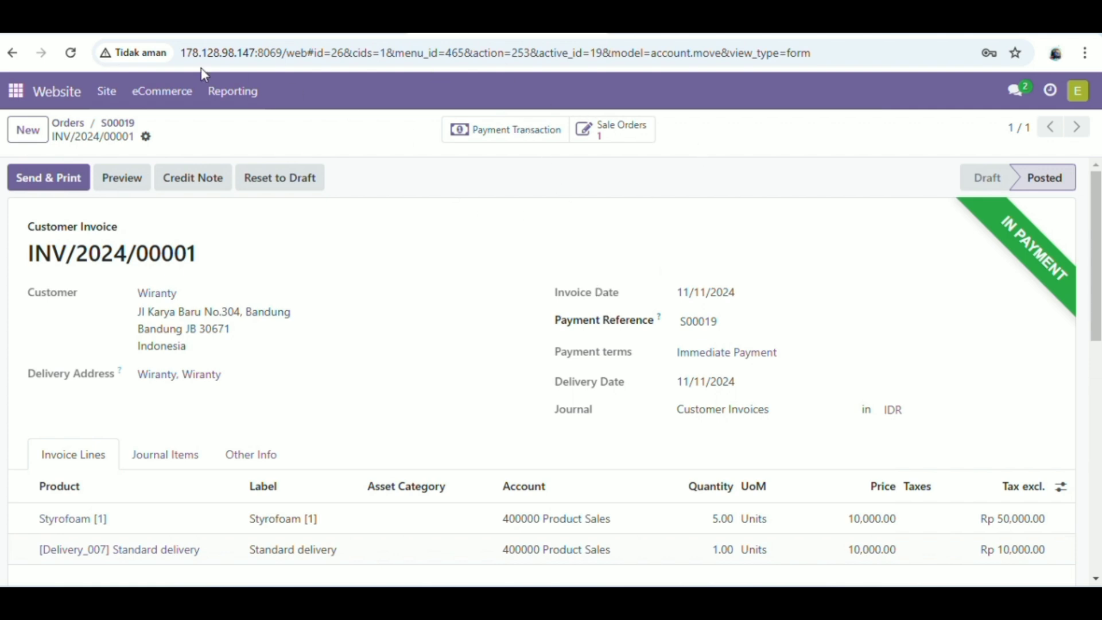
{"action": "left_click", "coordinate": [115, 123]}
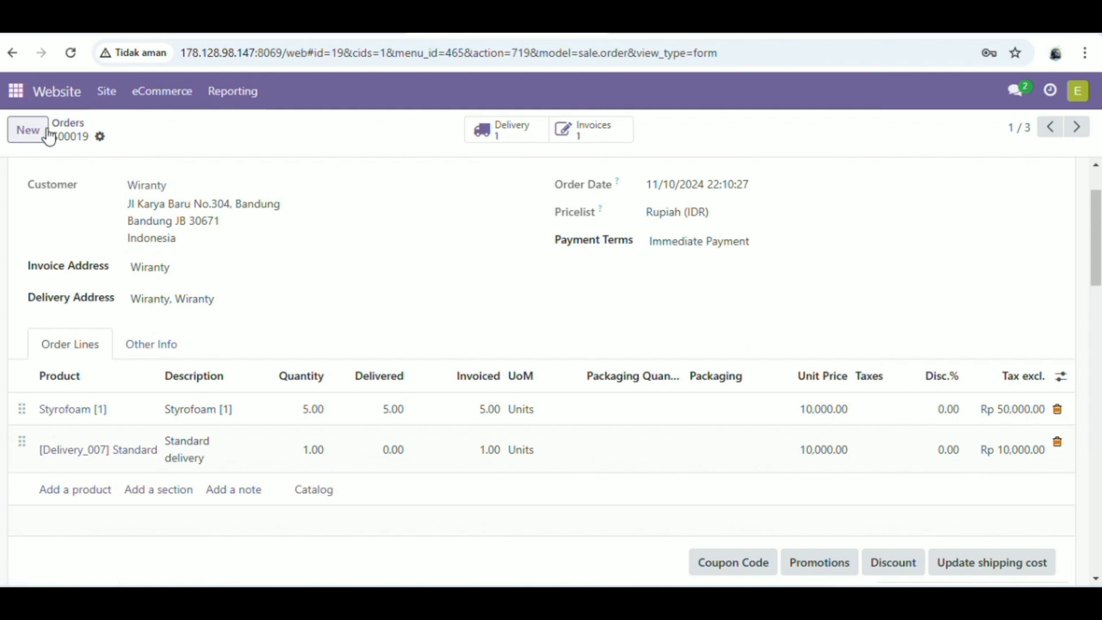
{"action": "left_click", "coordinate": [70, 123]}
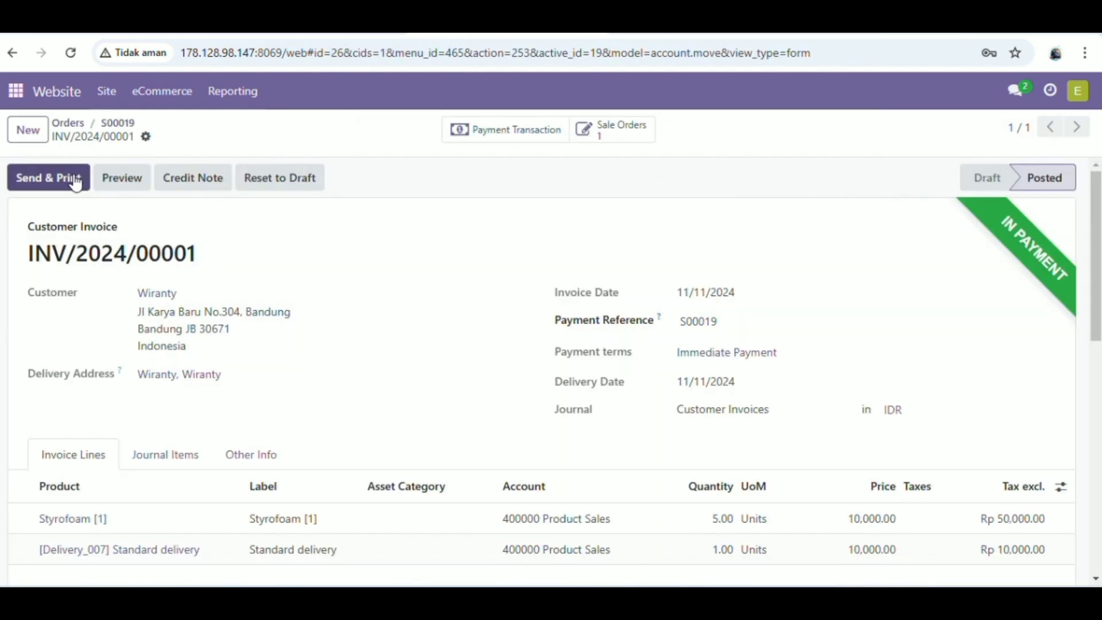
Email invoice INV/2024/00001 with Send & Print, producing its PDF
{"action": "left_click", "coordinate": [75, 177]}
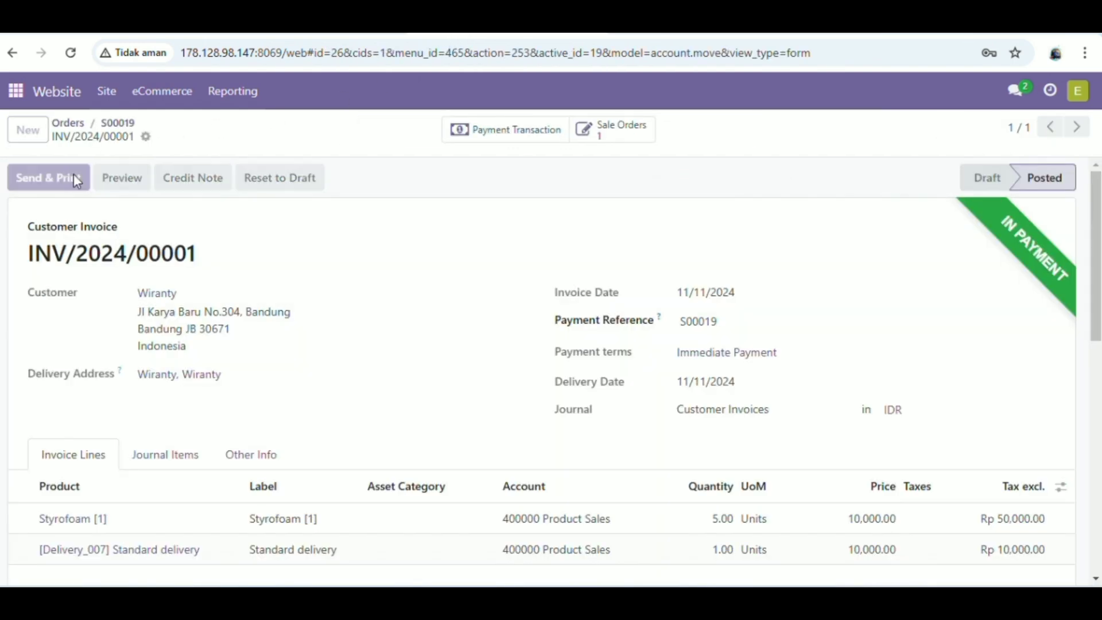
{"action": "scroll", "coordinate": [303, 407], "scroll_direction": "down", "scroll_amount": 1}
{"action": "scroll", "coordinate": [303, 408], "scroll_direction": "up", "scroll_amount": 1}
{"action": "scroll", "coordinate": [303, 408], "scroll_direction": "down", "scroll_amount": 1}
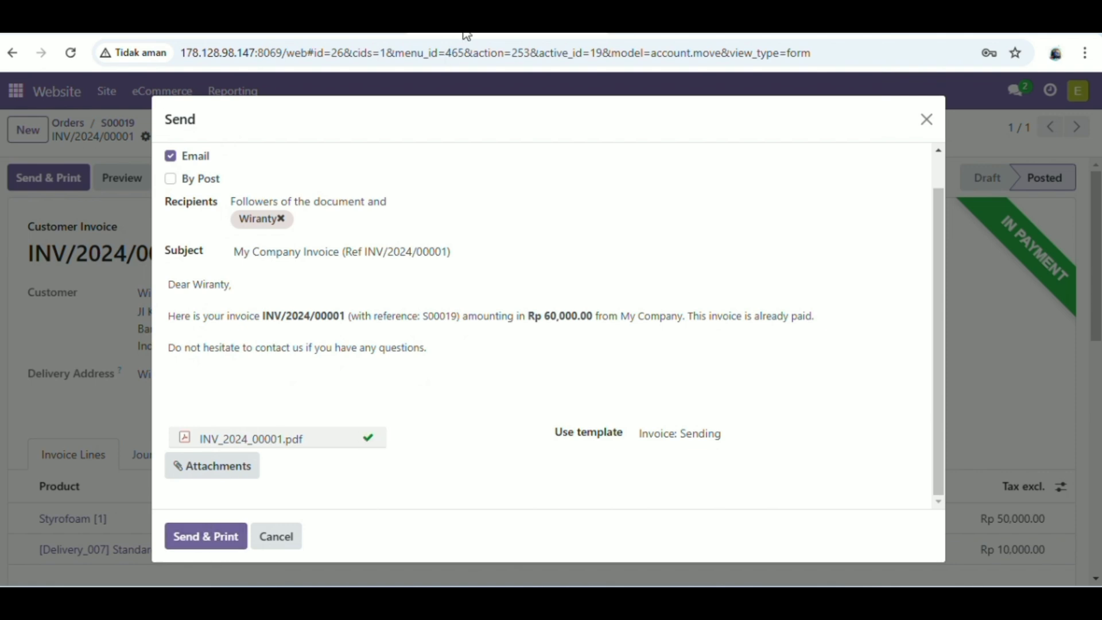
{"action": "left_click", "coordinate": [207, 537]}
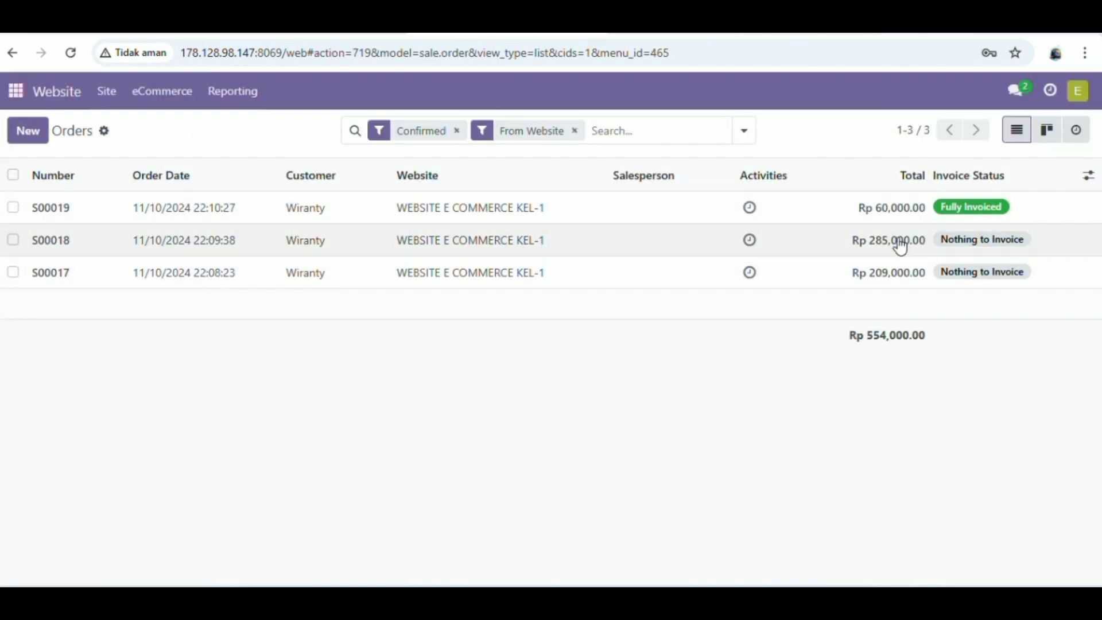
Check order S00018's posted invoice, then return to the website orders list
{"action": "left_click", "coordinate": [629, 248]}
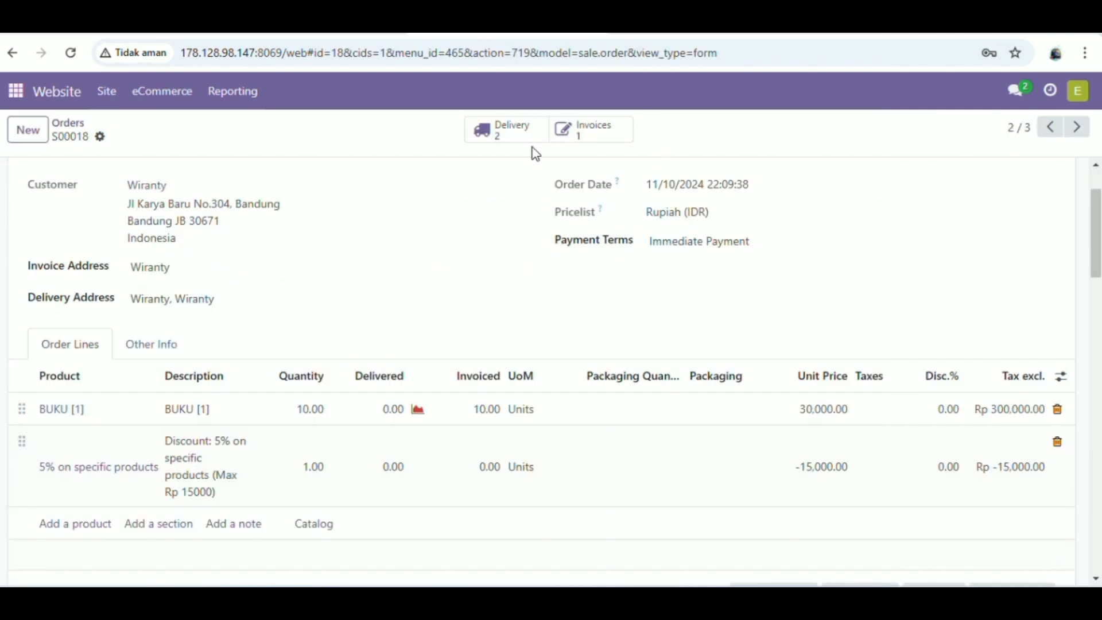
{"action": "left_click", "coordinate": [591, 140]}
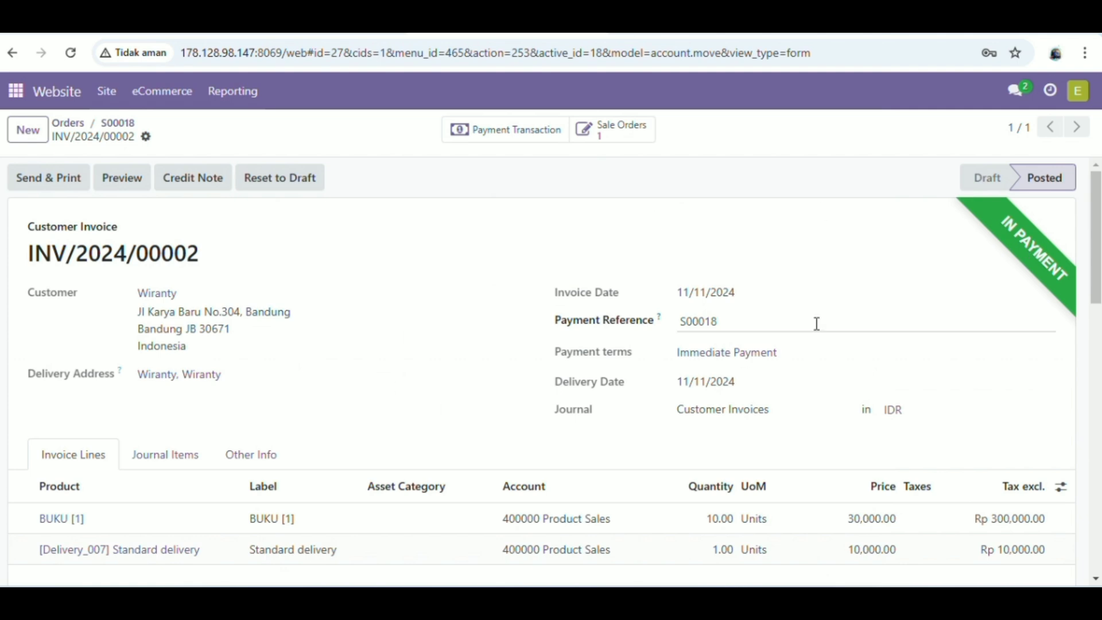
{"action": "left_click", "coordinate": [66, 124]}
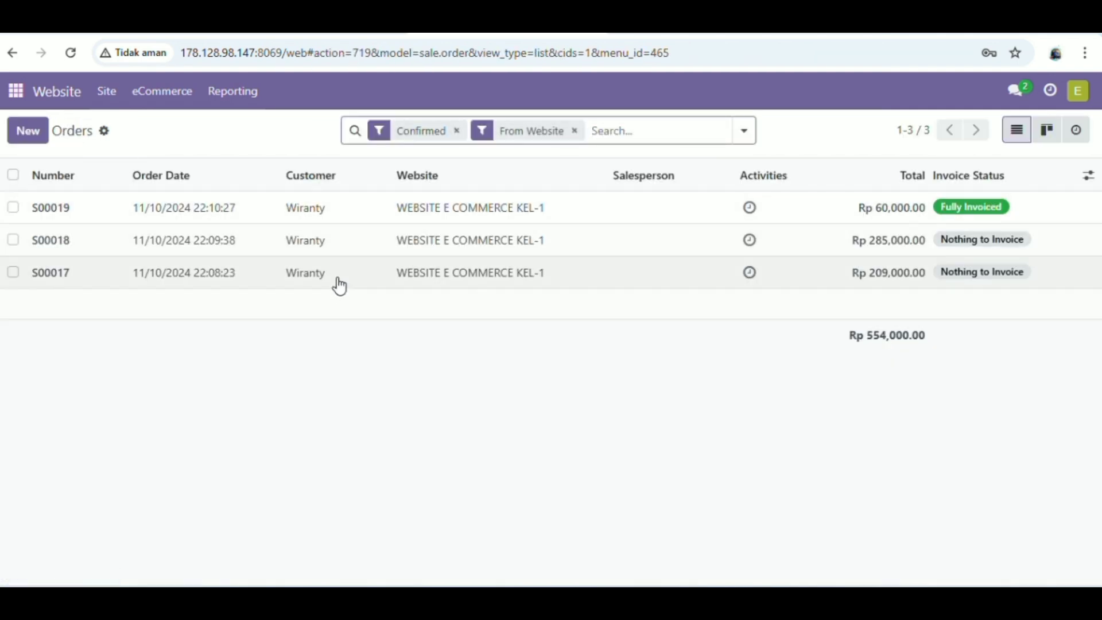
Open order S00017's invoice INV/2024/00003 and preview it, showing Rp 220,000 Paid
{"action": "left_click", "coordinate": [339, 281]}
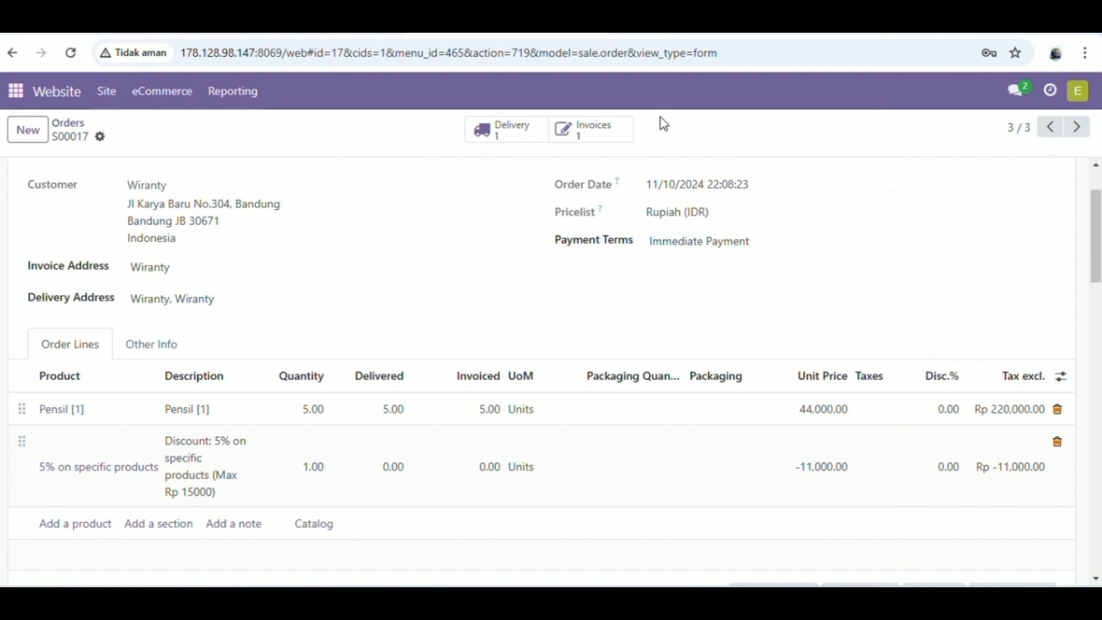
{"action": "left_click", "coordinate": [603, 135]}
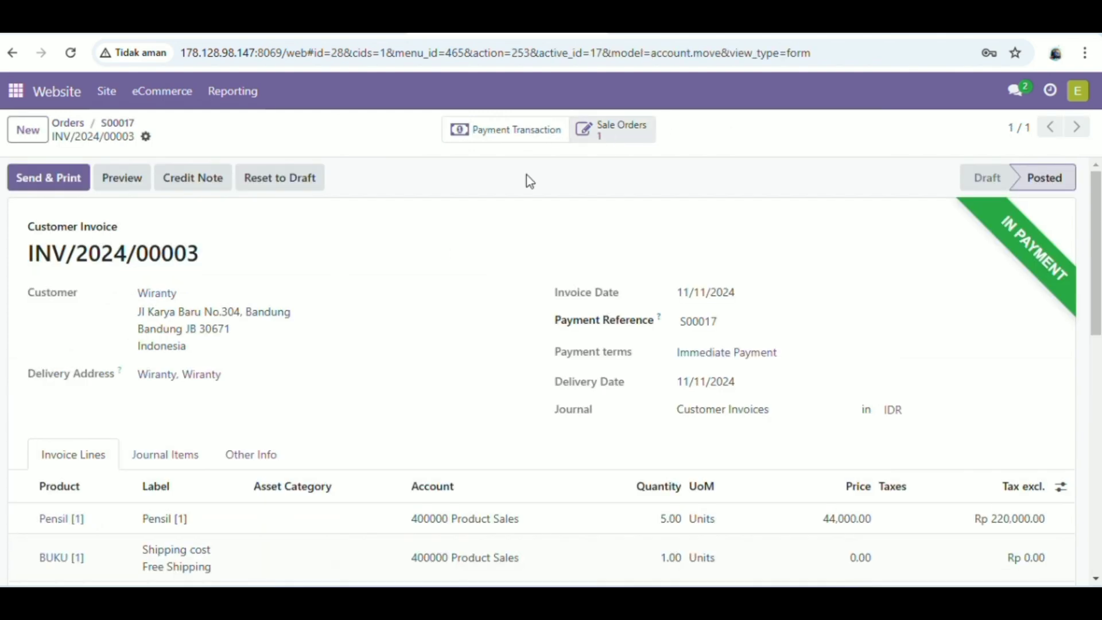
{"action": "scroll", "coordinate": [686, 431], "scroll_direction": "down", "scroll_amount": 7}
{"action": "scroll", "coordinate": [686, 431], "scroll_direction": "up", "scroll_amount": 7}
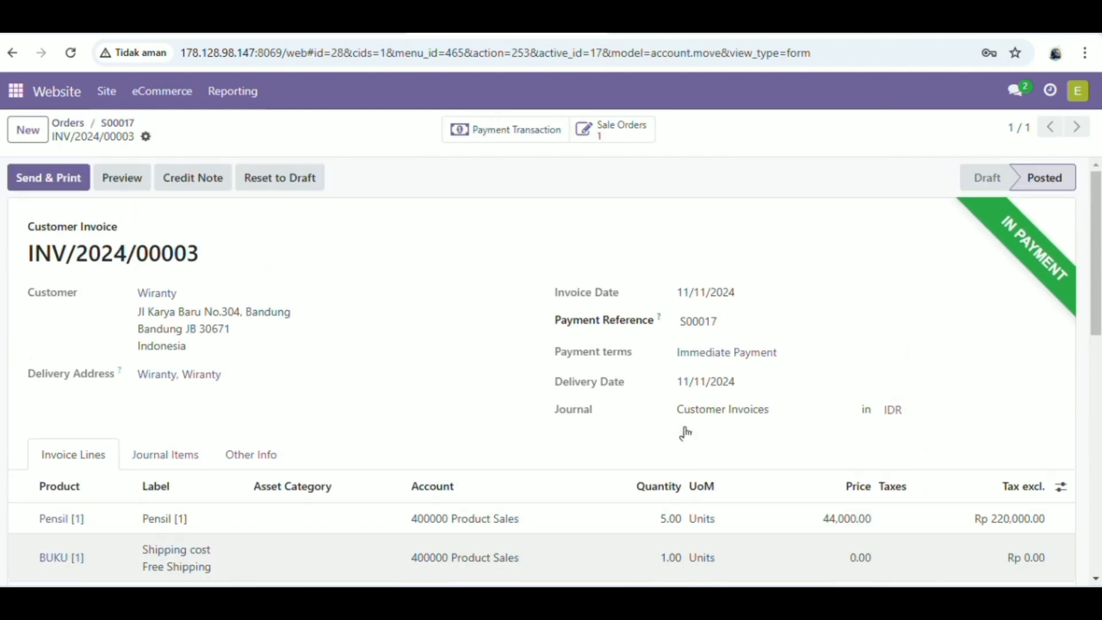
{"action": "left_click", "coordinate": [125, 180]}
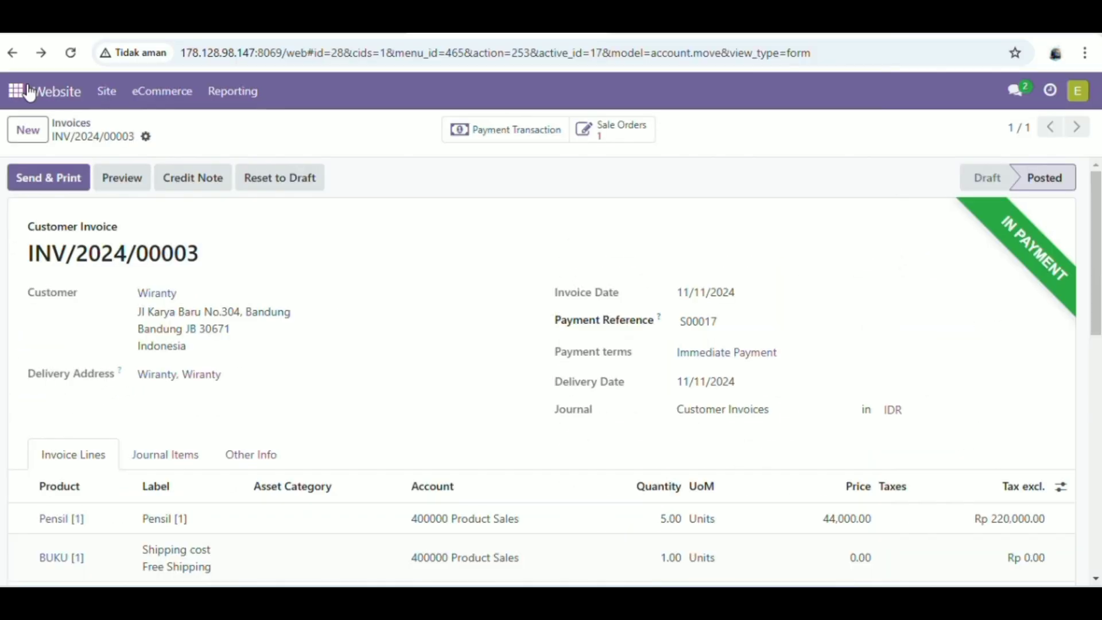
{"action": "left_click", "coordinate": [20, 90]}
In Accounting's Configuration > Reconciliation Models, open the Invoices/Bills Perfect Match model
{"action": "left_click", "coordinate": [75, 281]}
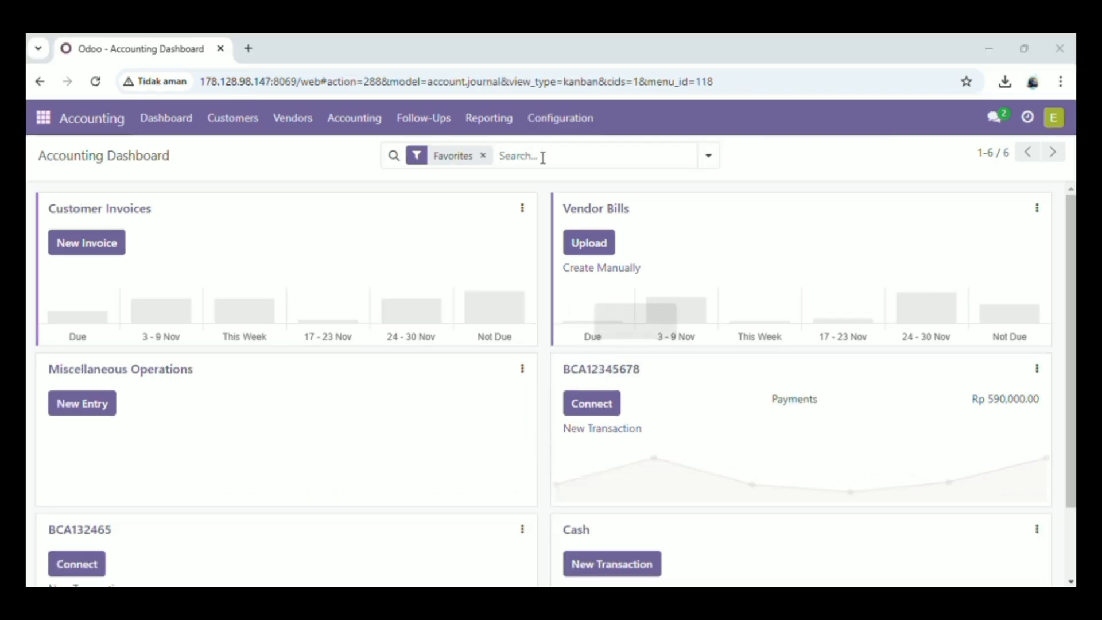
{"action": "left_click", "coordinate": [542, 130]}
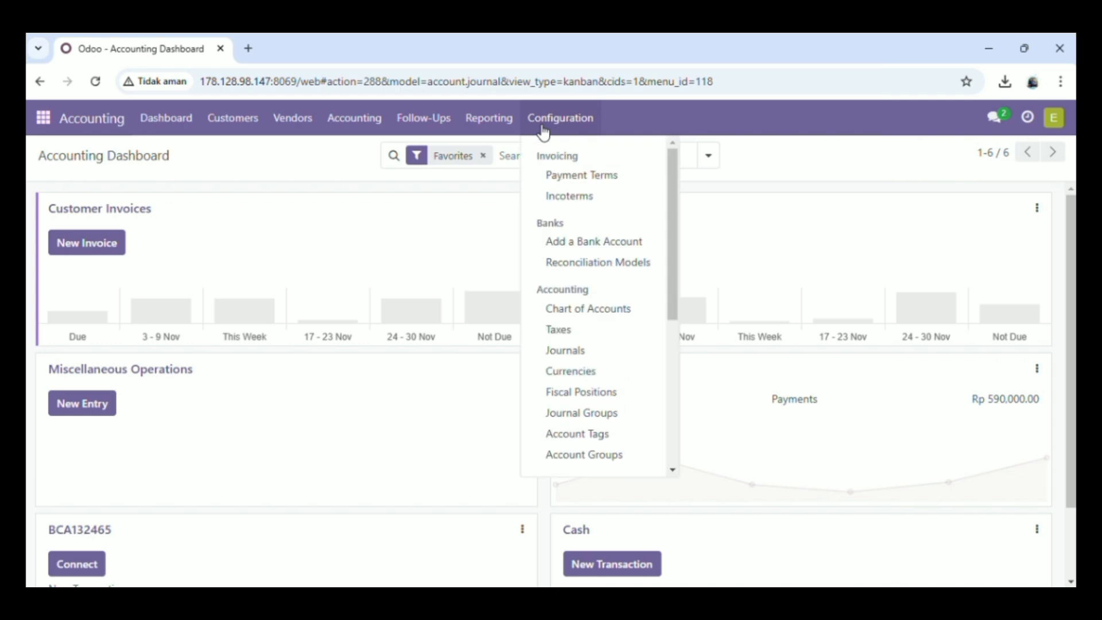
{"action": "left_click", "coordinate": [579, 265]}
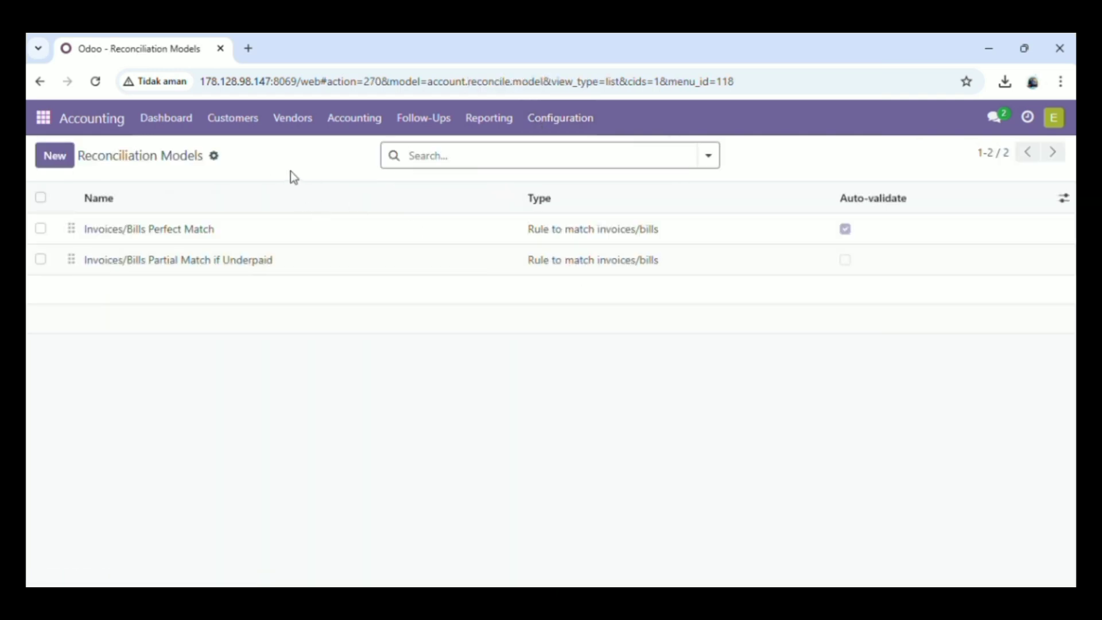
{"action": "left_click", "coordinate": [54, 161]}
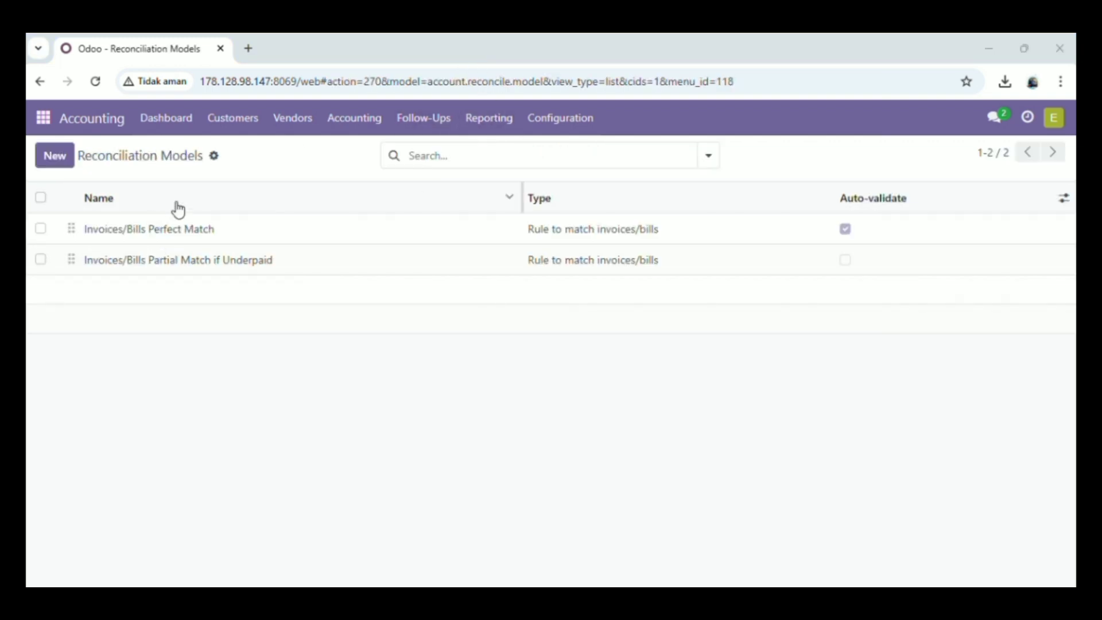
{"action": "left_click", "coordinate": [235, 234]}
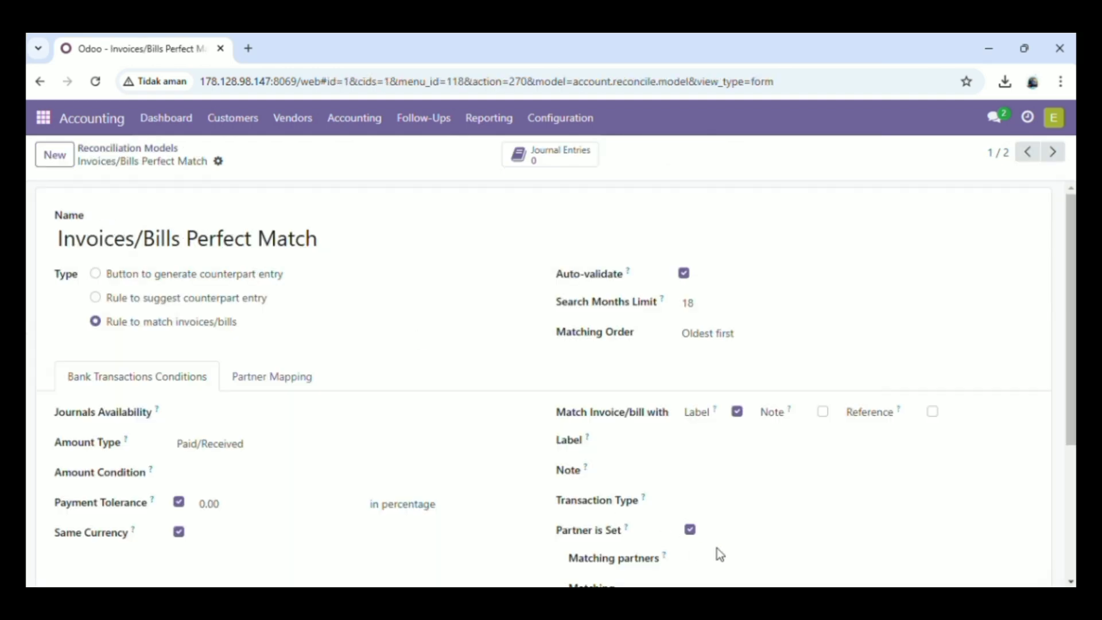
Copy INV/2024/00001 from the invoice PDF heading in Edge and return to Odoo
{"action": "left_click", "coordinate": [520, 600]}
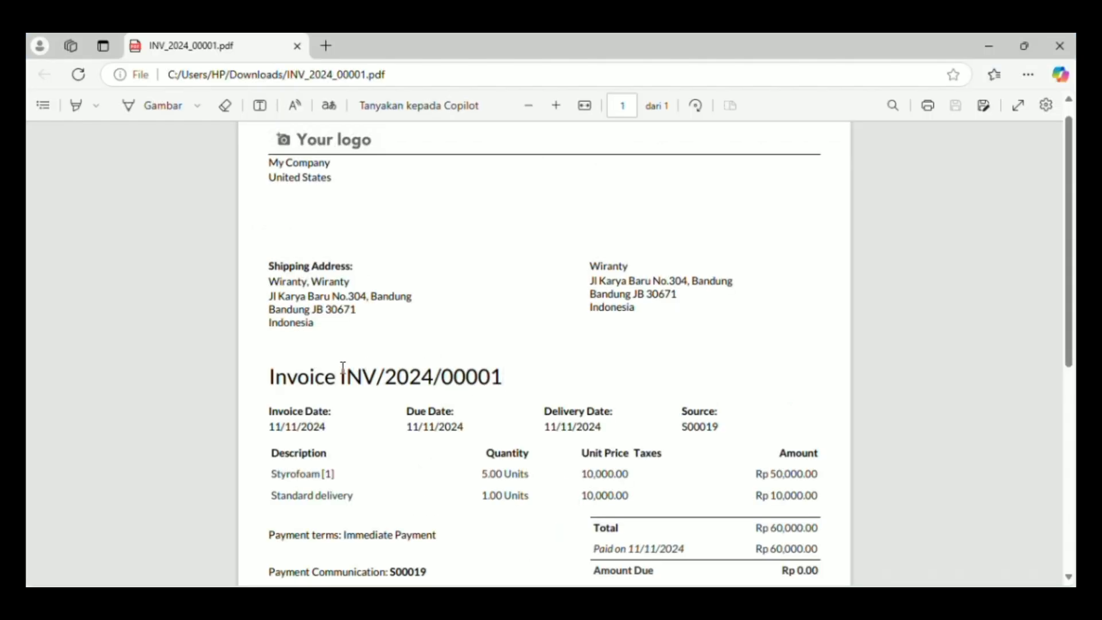
{"action": "left_click_drag", "start_coordinate": [343, 377], "coordinate": [514, 388]}
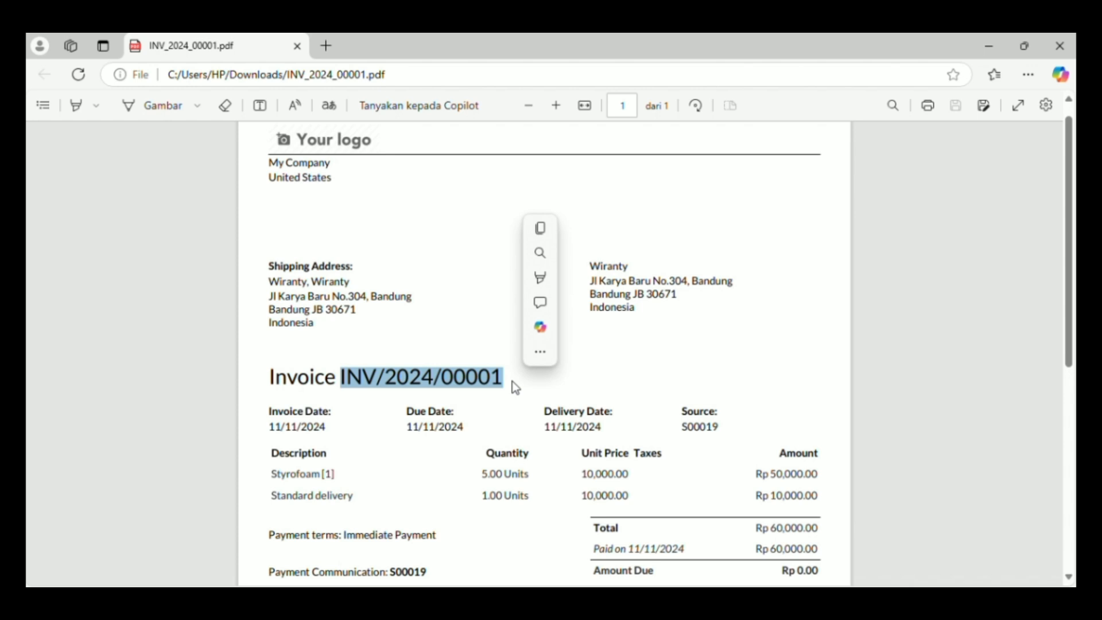
{"action": "key", "text": "ctrl+c"}
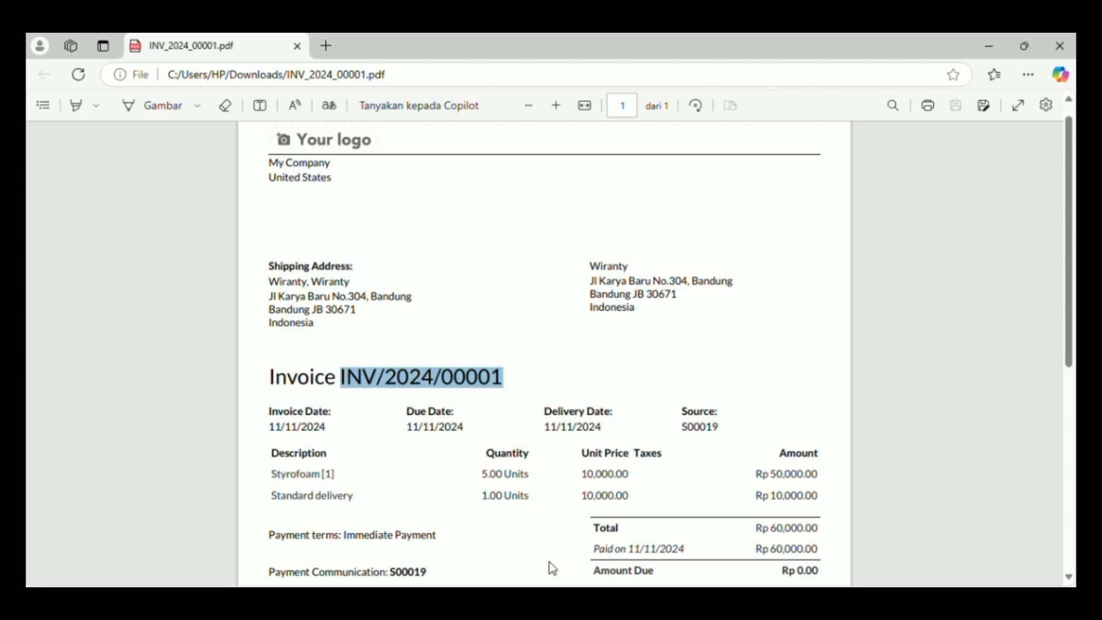
{"action": "key", "text": "alt+Tab"}
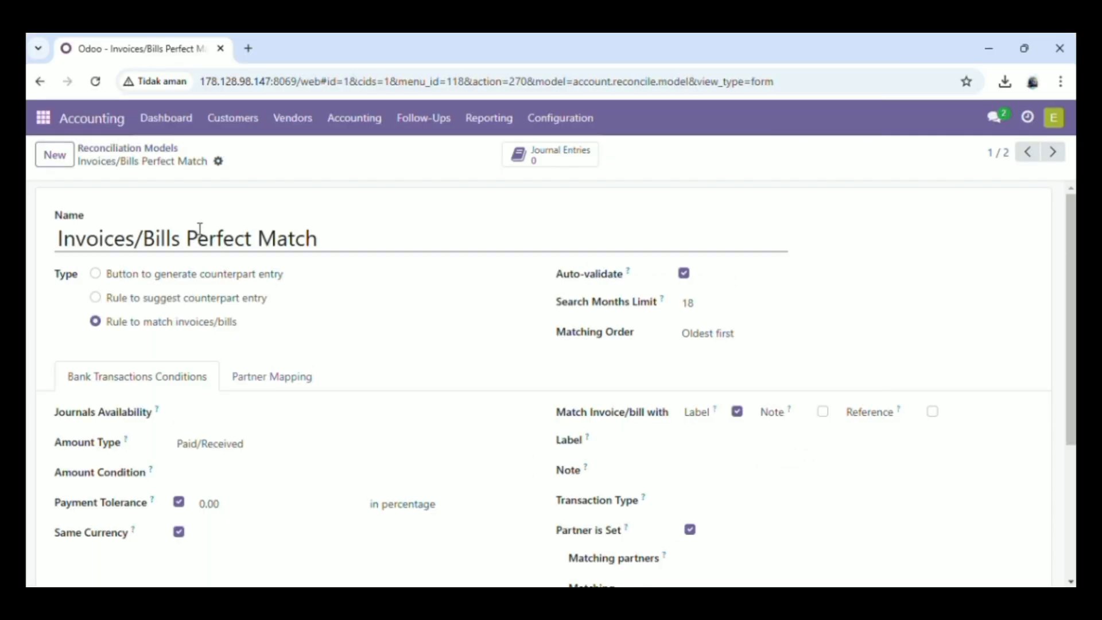
Replace the model's name with the pasted INV/2024/00001, save, and reopen it from the list
{"action": "double_click", "coordinate": [264, 239]}
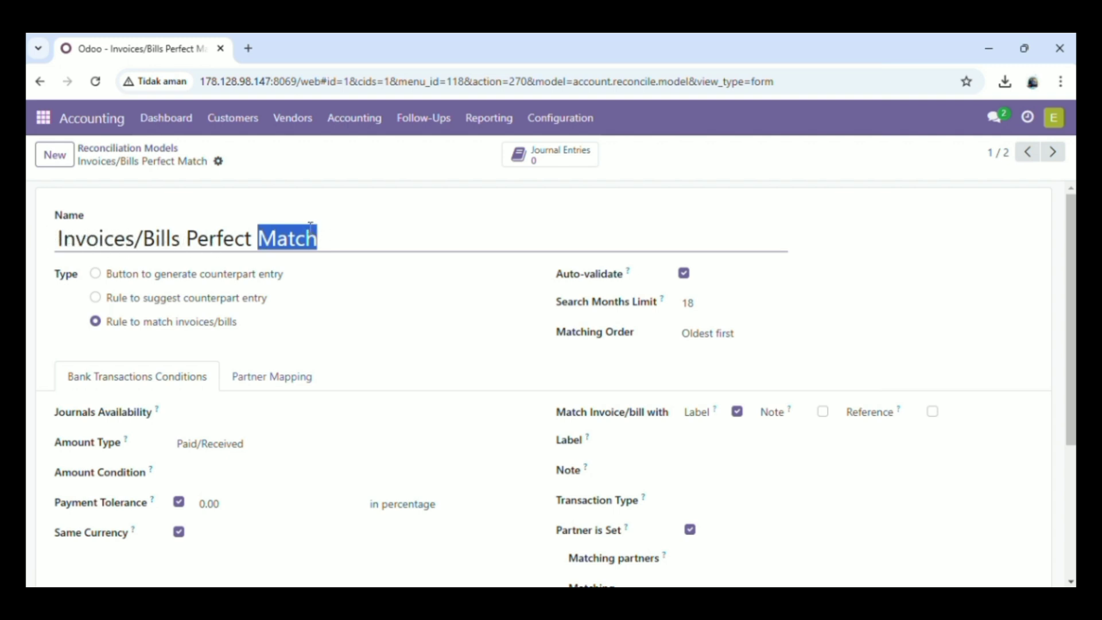
{"action": "left_click_drag", "start_coordinate": [324, 238], "coordinate": [69, 221]}
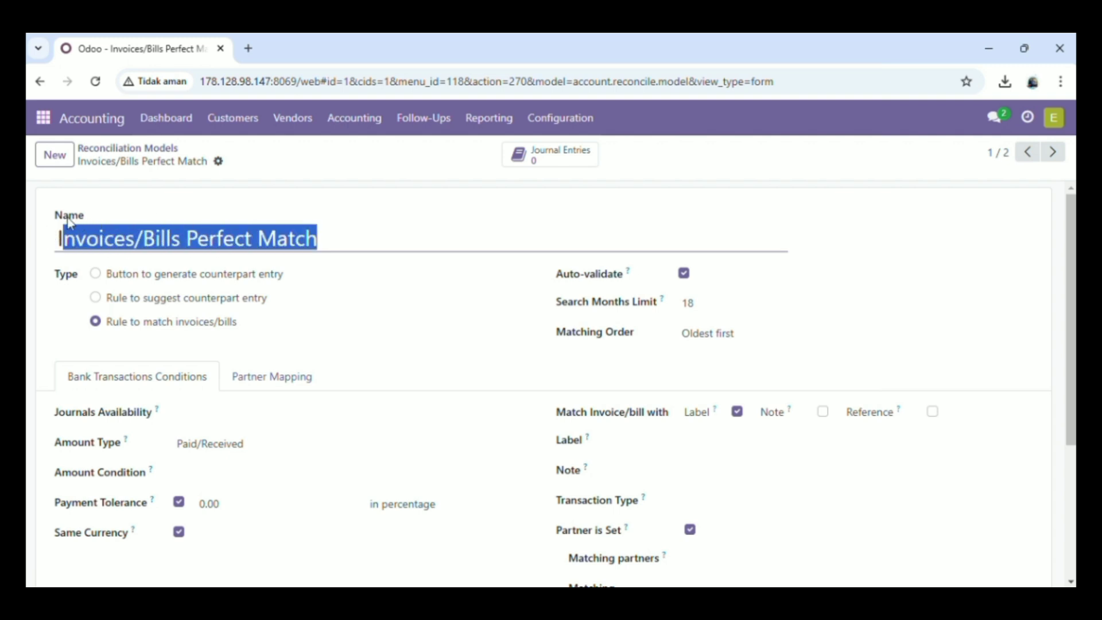
{"action": "key", "text": "BackSpace"}
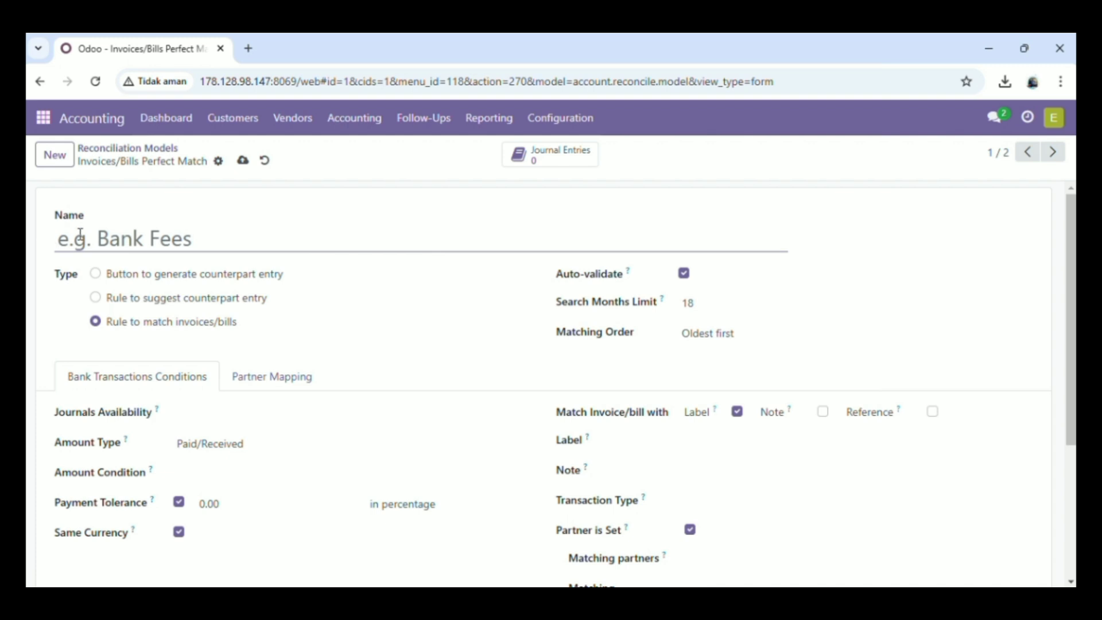
{"action": "key", "text": "ctrl+v"}
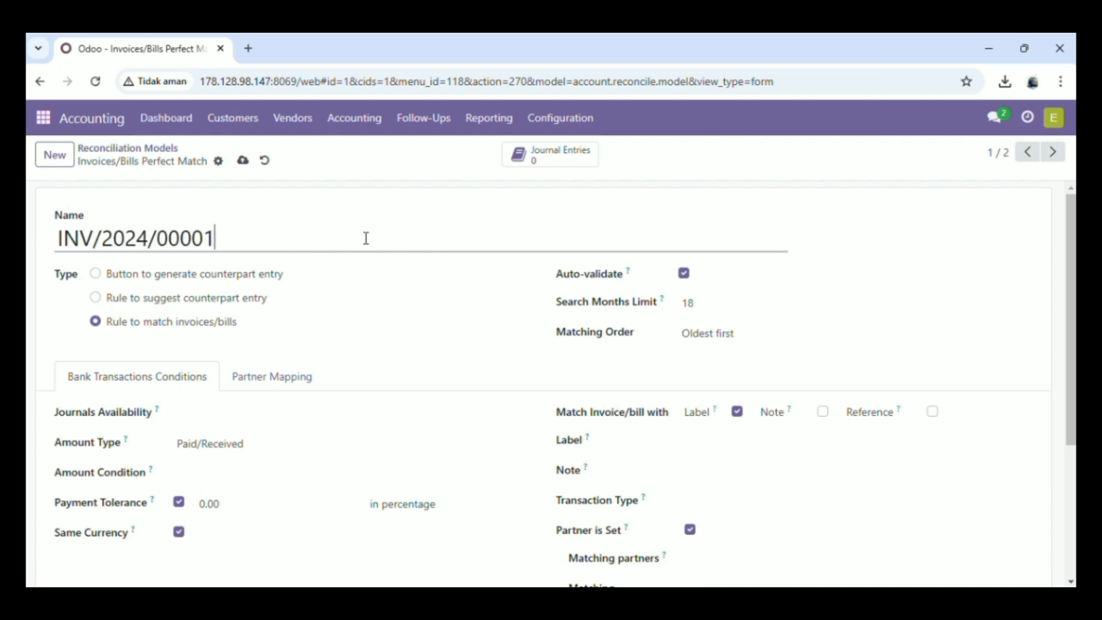
{"action": "left_click", "coordinate": [241, 162]}
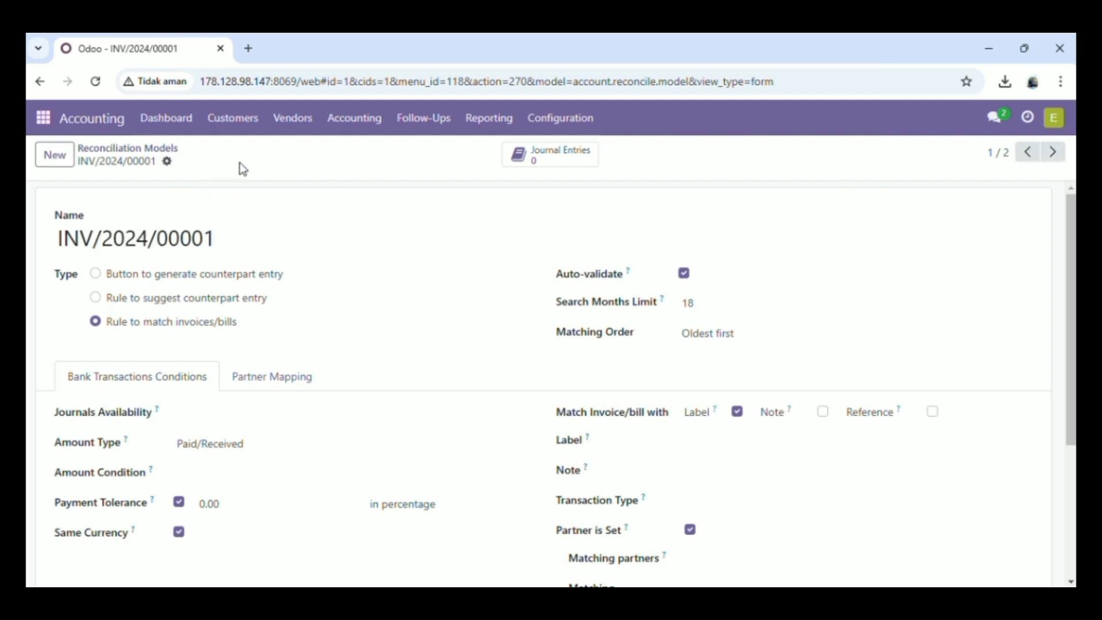
{"action": "left_click", "coordinate": [163, 153]}
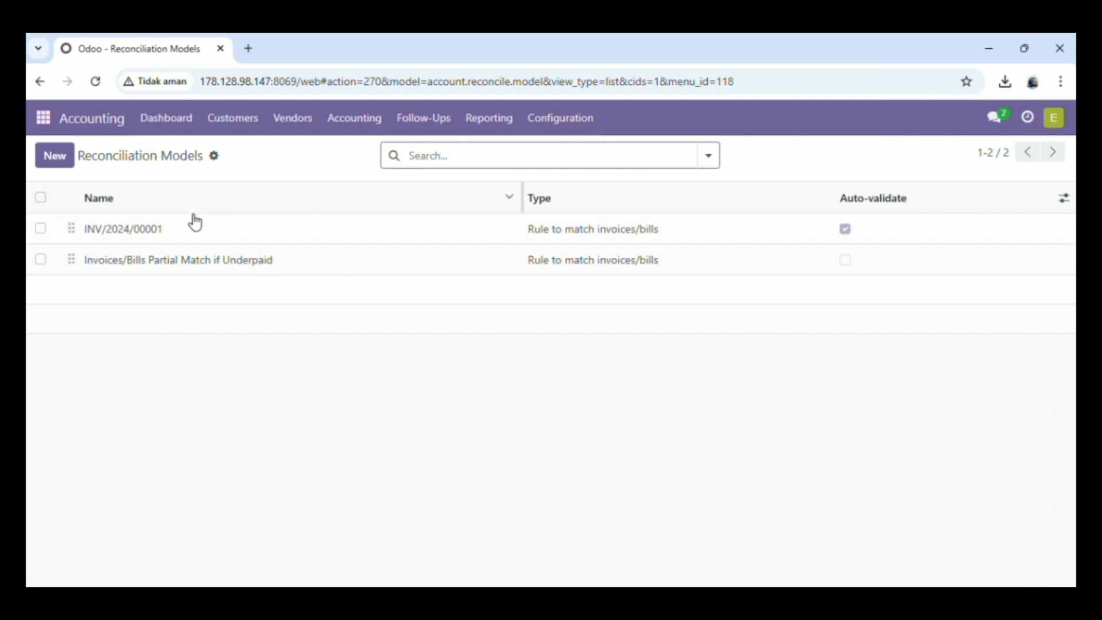
{"action": "left_click", "coordinate": [295, 234]}
{"action": "scroll", "coordinate": [346, 370], "scroll_direction": "down", "scroll_amount": 3}
{"action": "scroll", "coordinate": [346, 370], "scroll_direction": "up", "scroll_amount": 3}
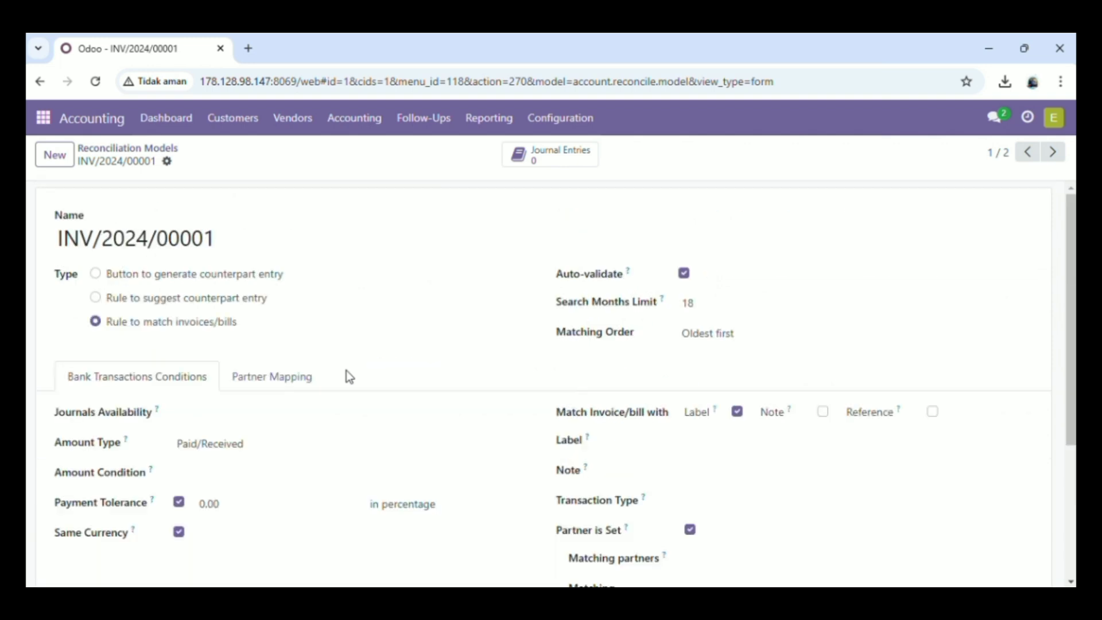